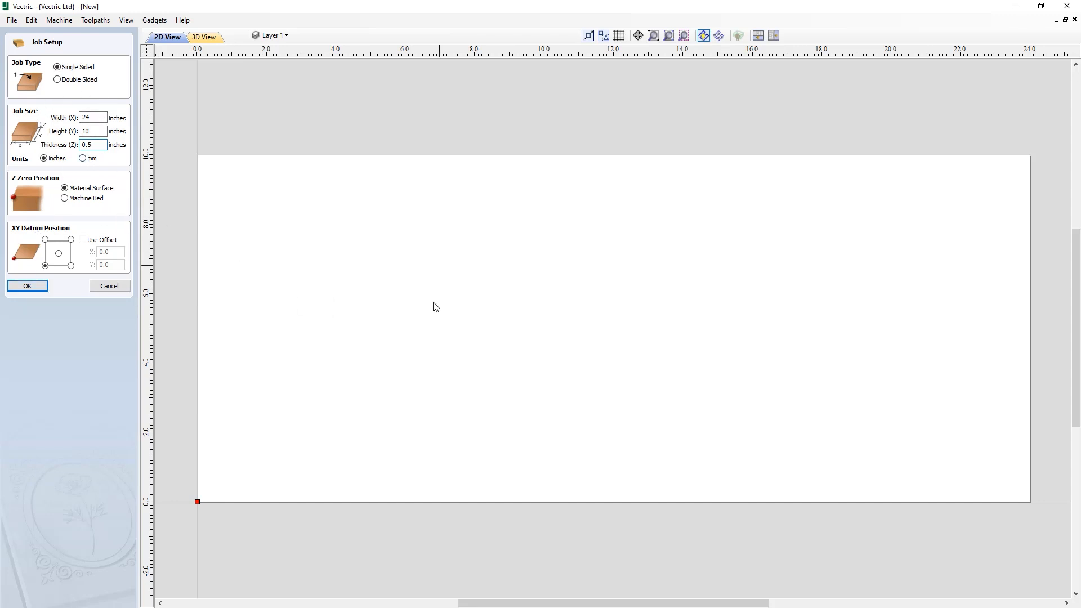
Step: Accept the job setup and define a square-cornered rectangle 22.5 inches wide and 8 inches high
left_click(28, 287)
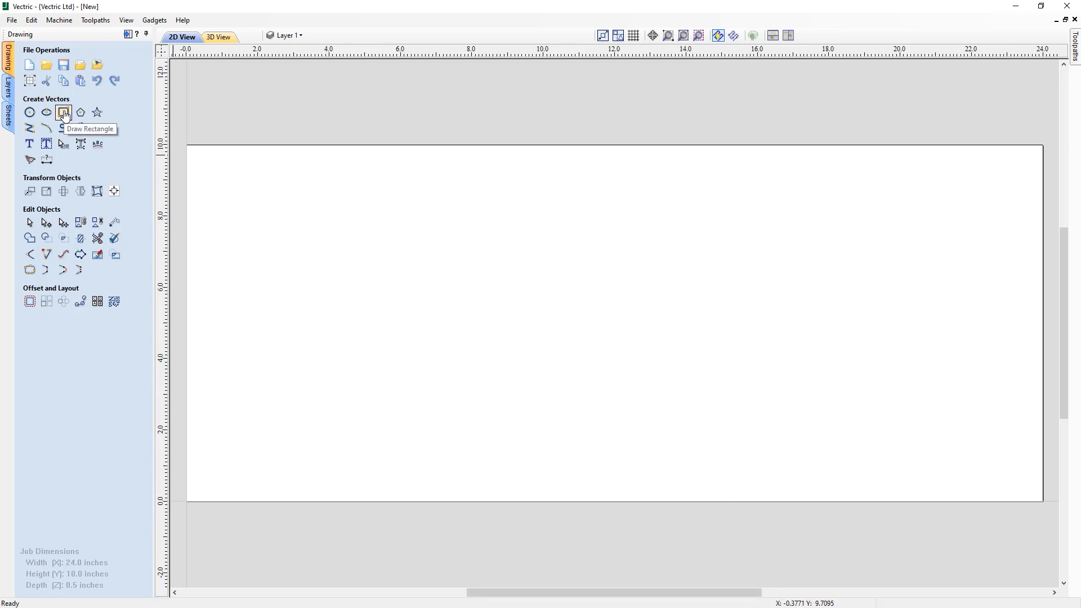
left_click(64, 114)
left_click(64, 114)
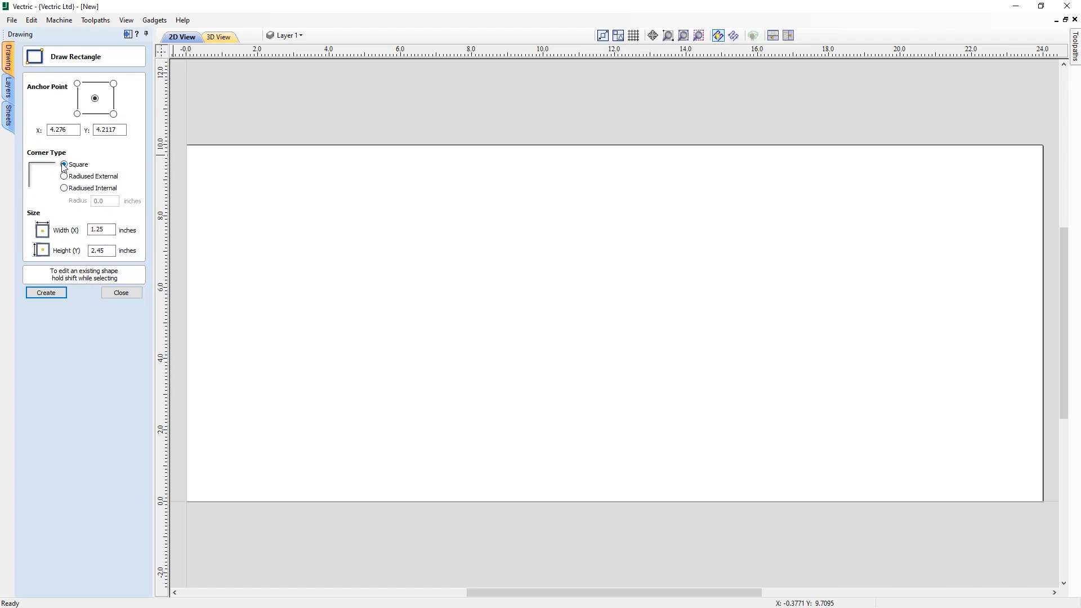
left_click(109, 231)
left_click_drag(108, 230, 81, 232)
type("22")
left_click_drag(108, 250, 84, 249)
type("8")
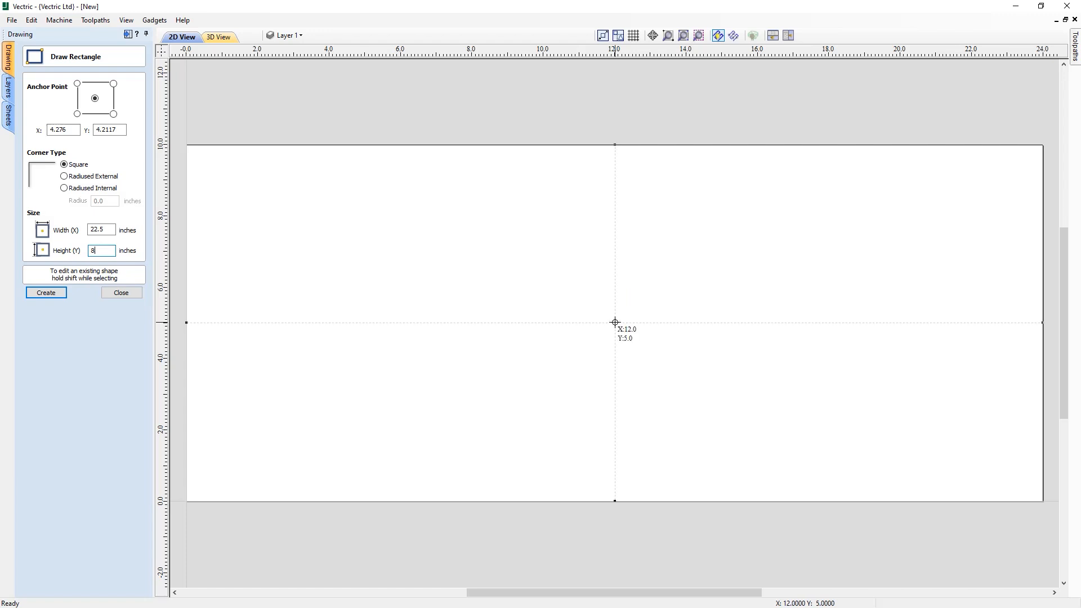
Step: Set the rectangle's centre anchor to X 12, Y 5 and create it
left_click_drag(77, 129, 43, 124)
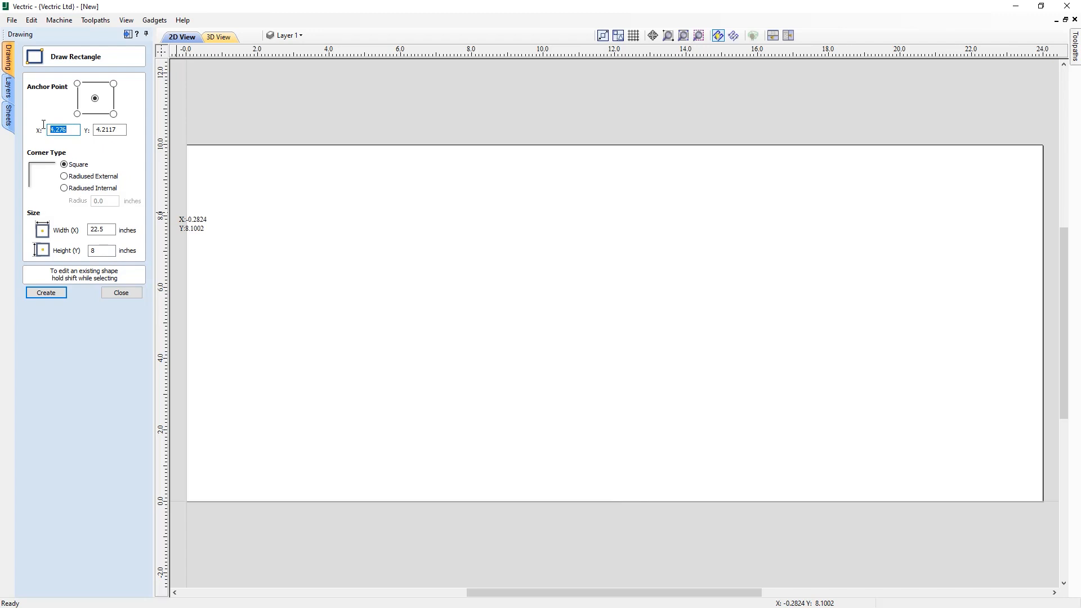
type("12")
left_click_drag(125, 131, 88, 131)
type("5")
left_click(54, 298)
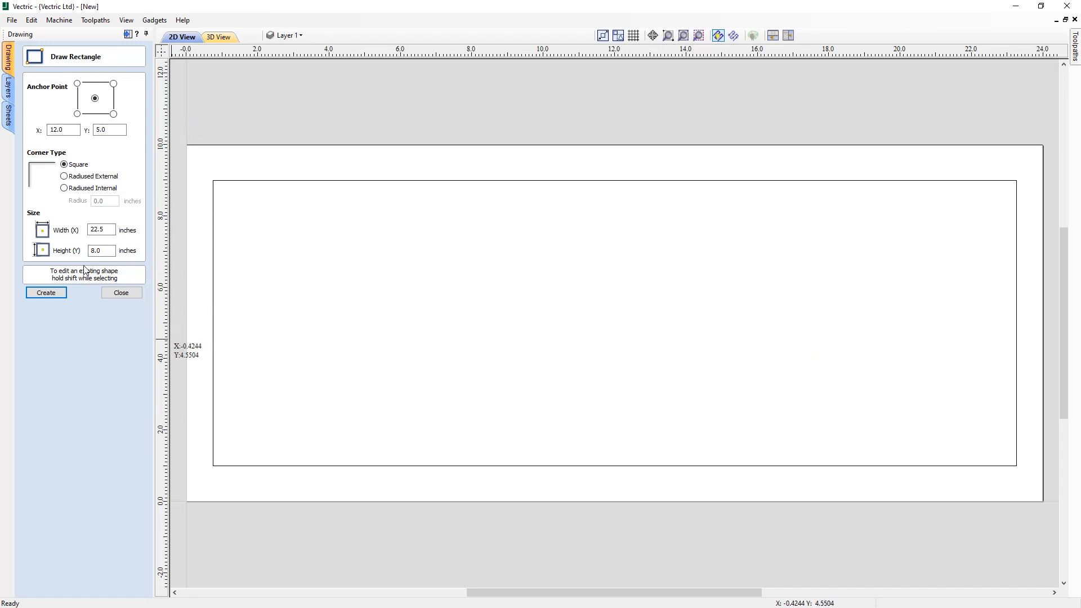
Step: Create a second, concentric rectangle 21 by 6.5 inches with radiused internal corners of 0.4 inches
double_click(108, 230)
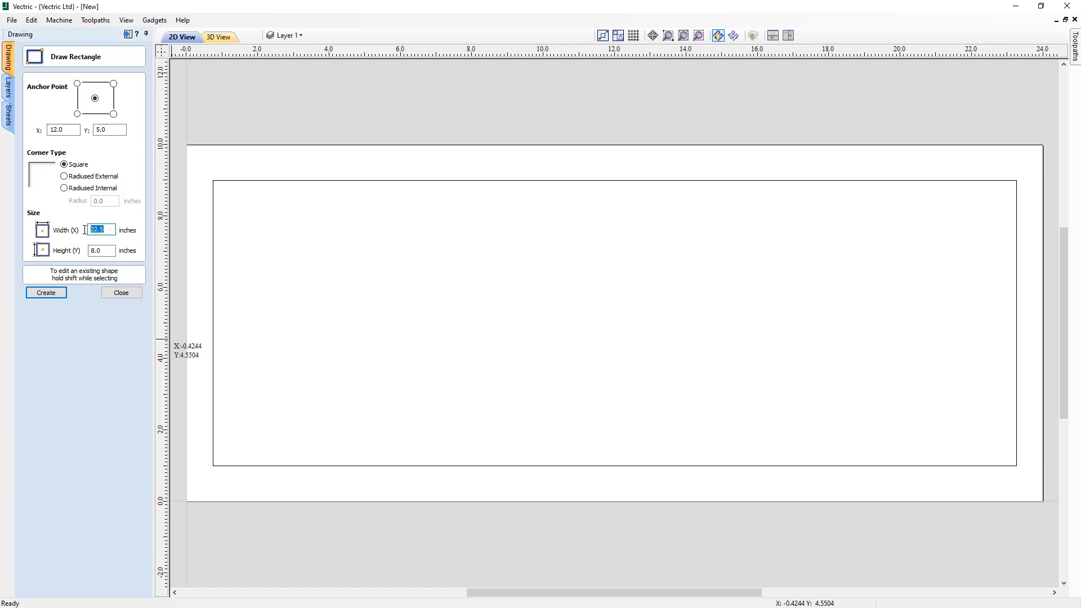
type("21")
double_click(105, 253)
left_click(75, 189)
left_click(105, 201)
left_click_drag(101, 201, 104, 201)
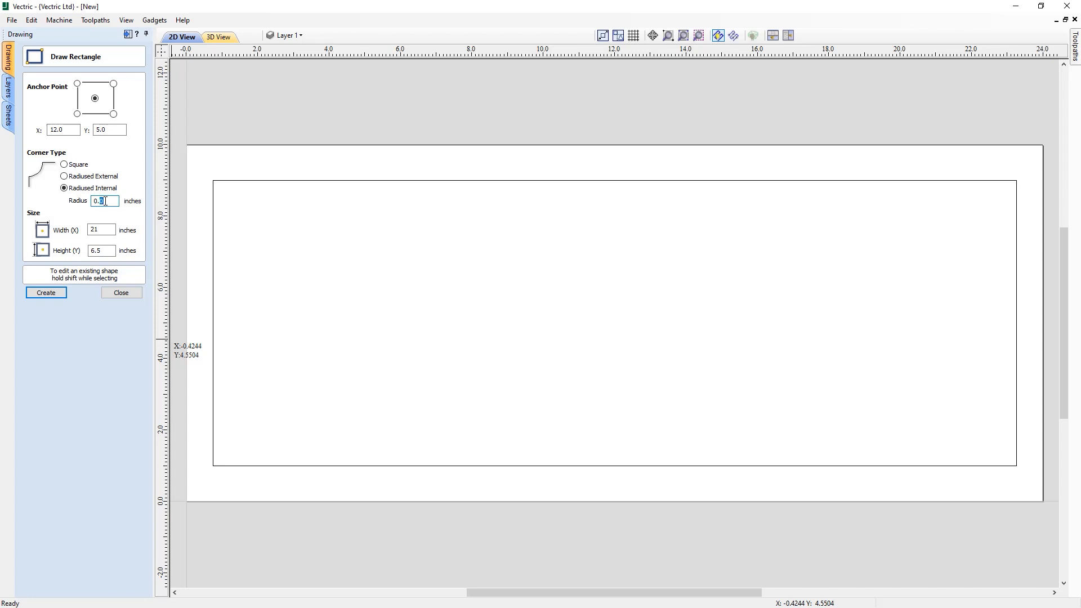
type("4")
left_click(43, 293)
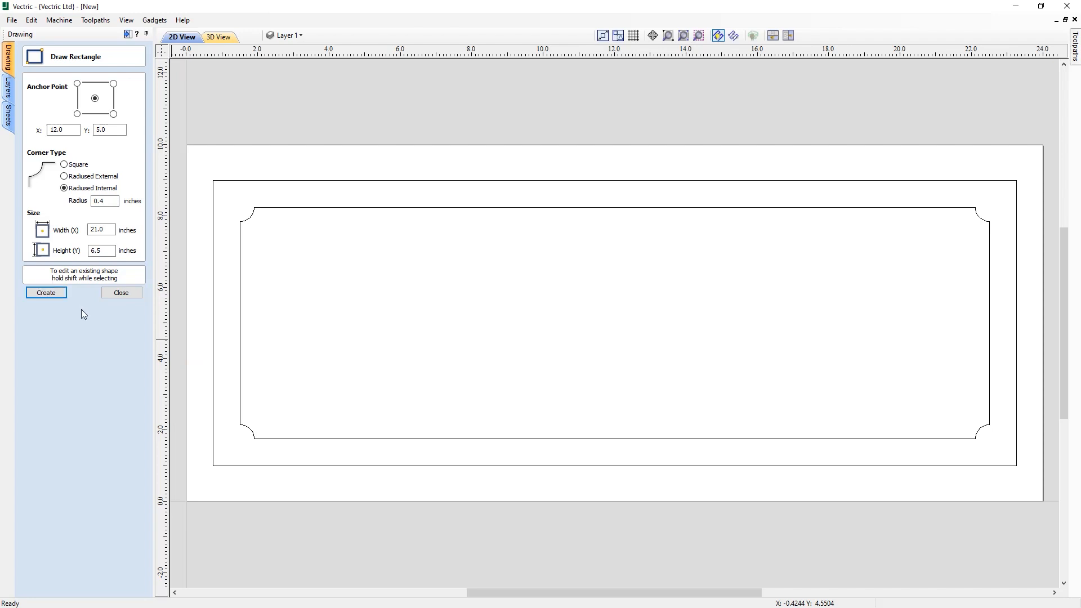
left_click(121, 293)
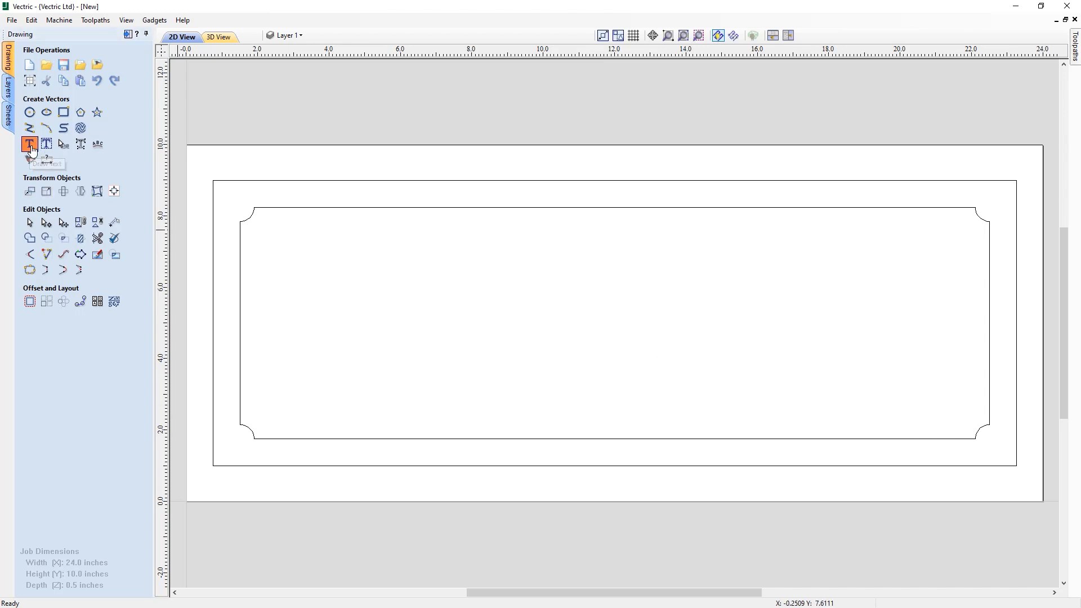
Step: Add the text "welcome" near the middle of the sign in Brush Script MT, 4.5 inches high
left_click(30, 145)
left_click(610, 346)
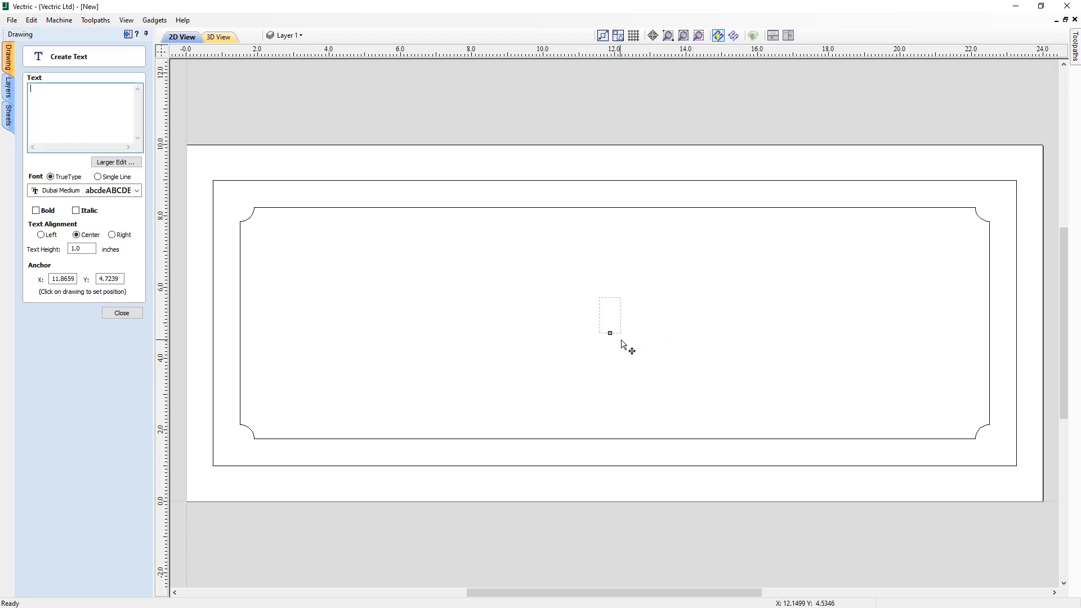
left_click(638, 371)
left_click(618, 327)
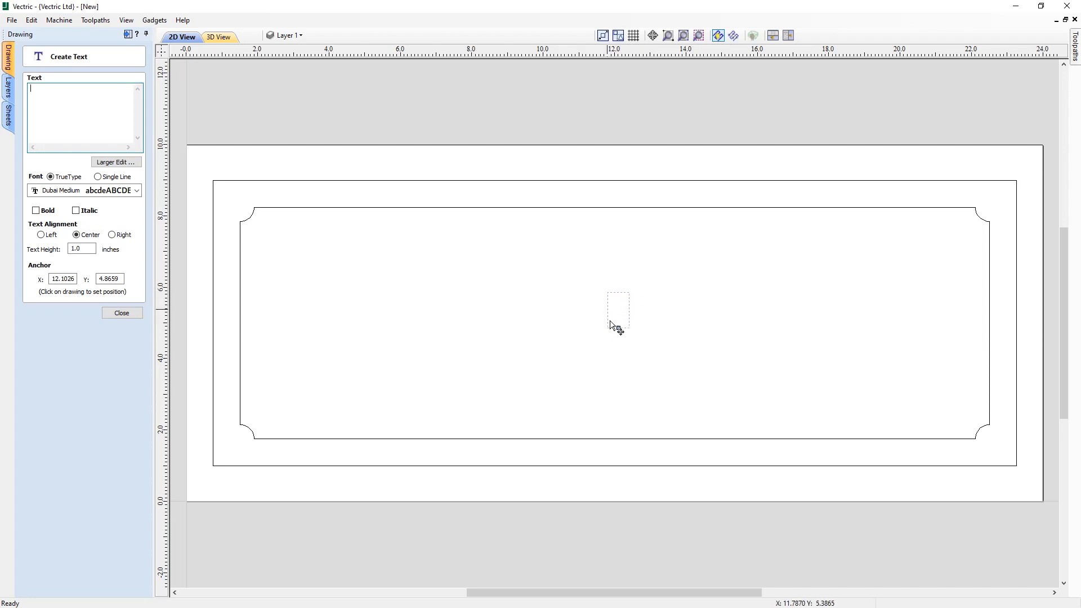
left_click_drag(83, 248, 56, 253)
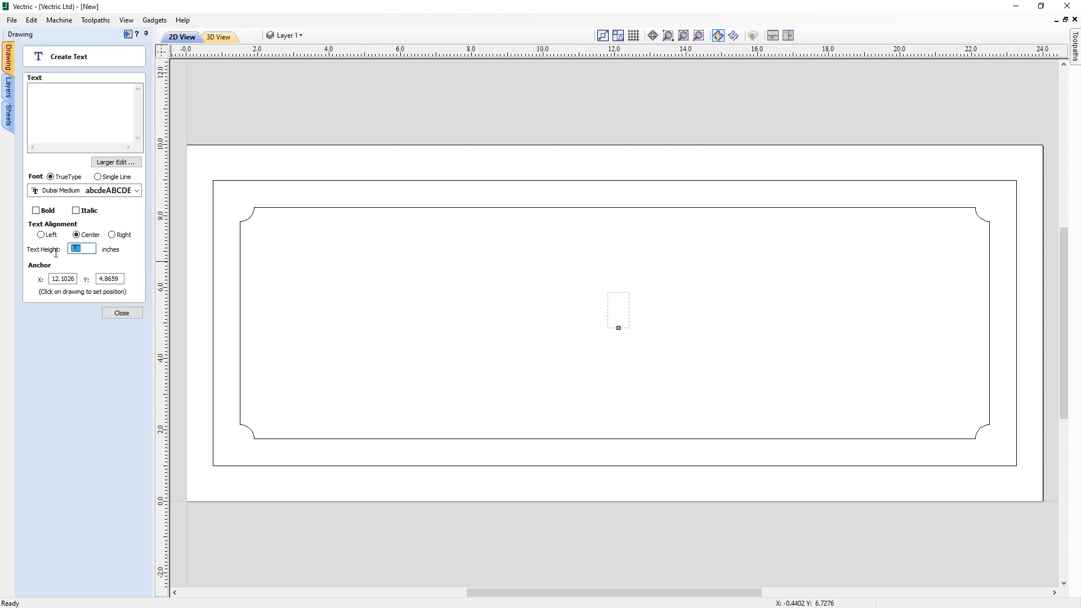
type("4.5")
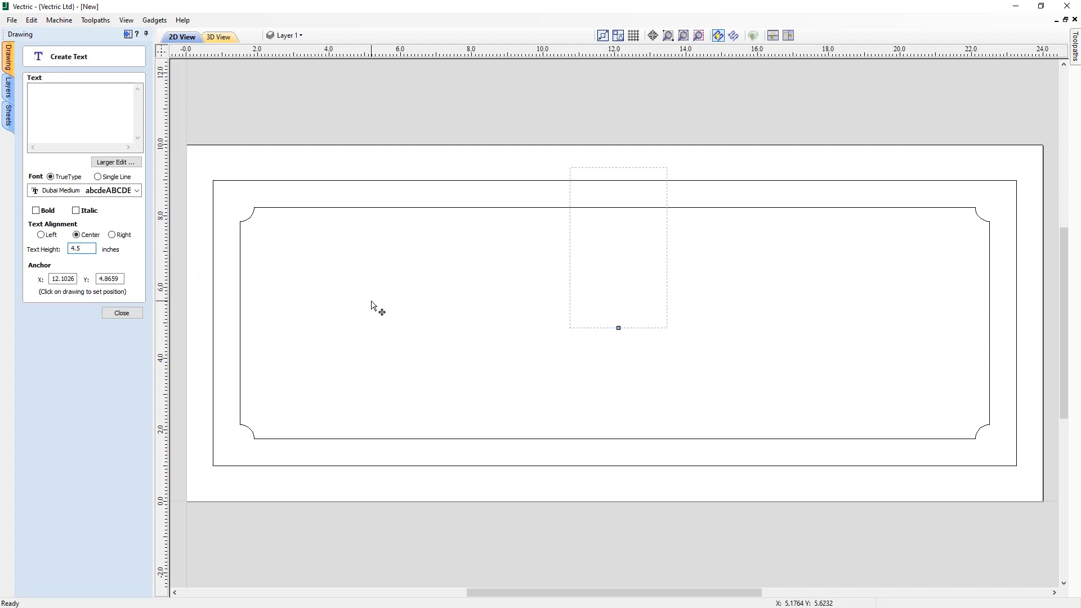
left_click(84, 192)
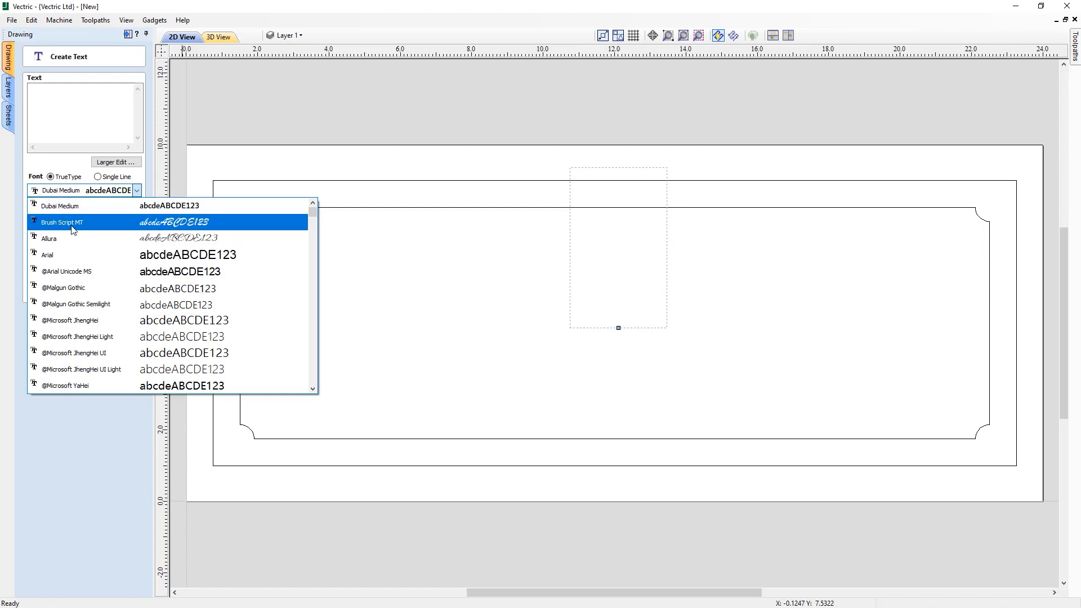
left_click(75, 225)
left_click(68, 119)
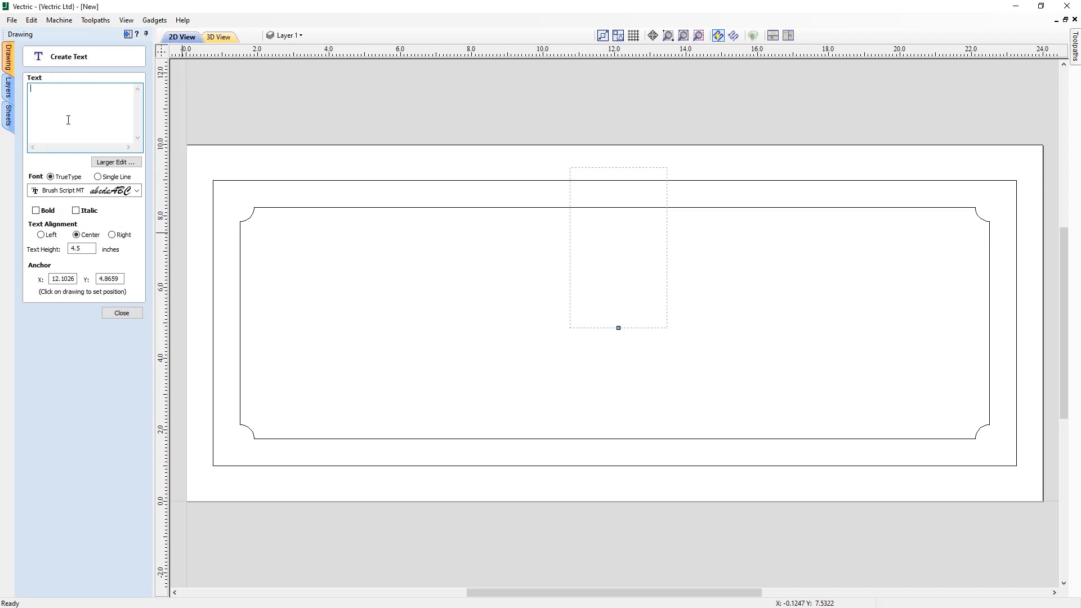
type("welcome")
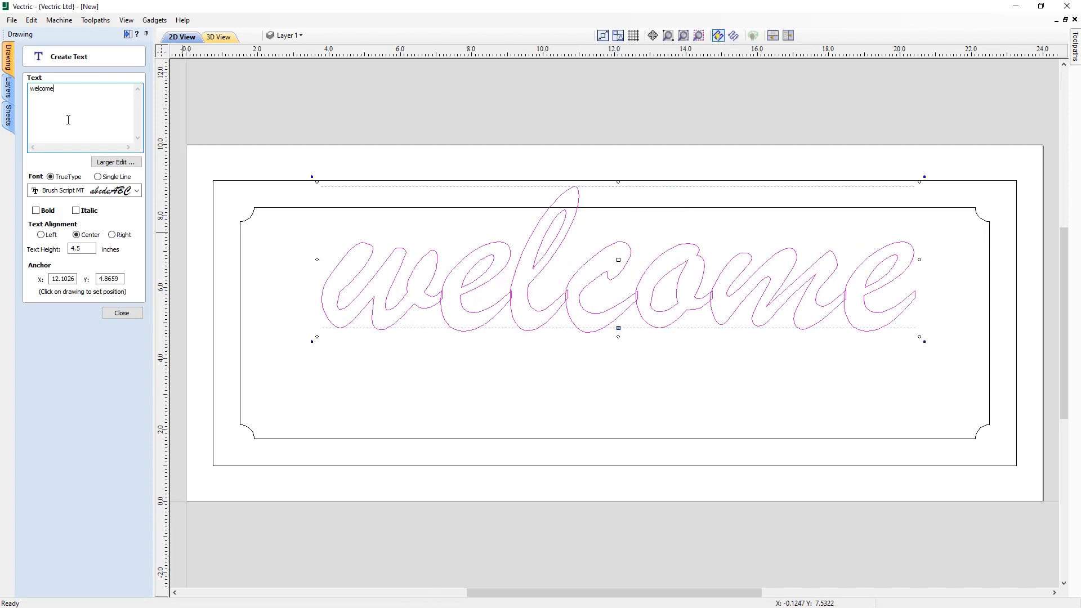
Step: Add the text "TO OUR HOME" below the "welcome" lettering in Dubai Medium, 1 inch high
left_click(605, 411)
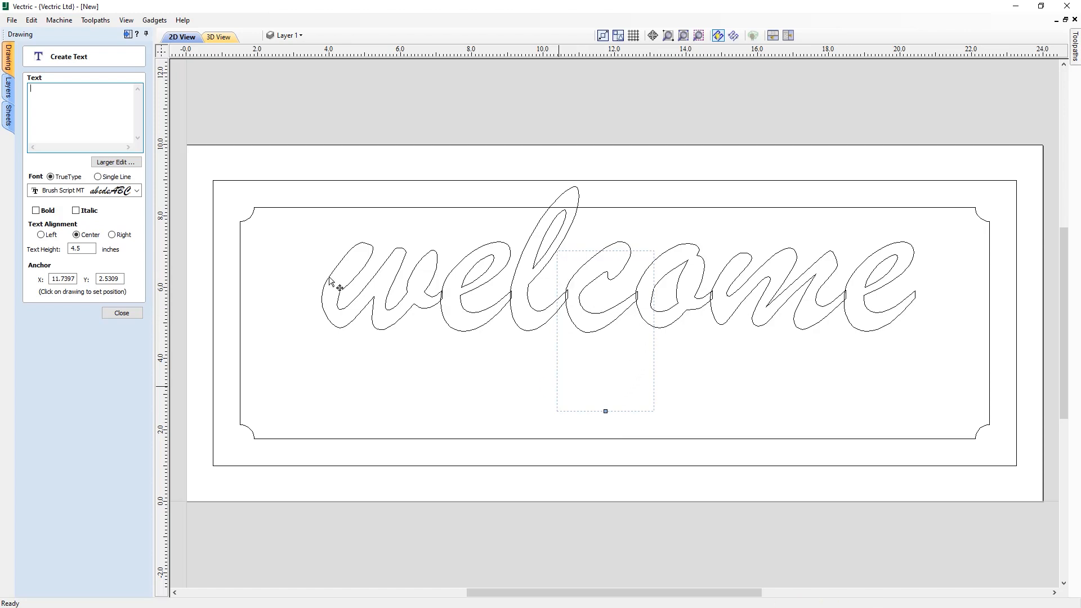
left_click_drag(92, 248, 56, 249)
type("1")
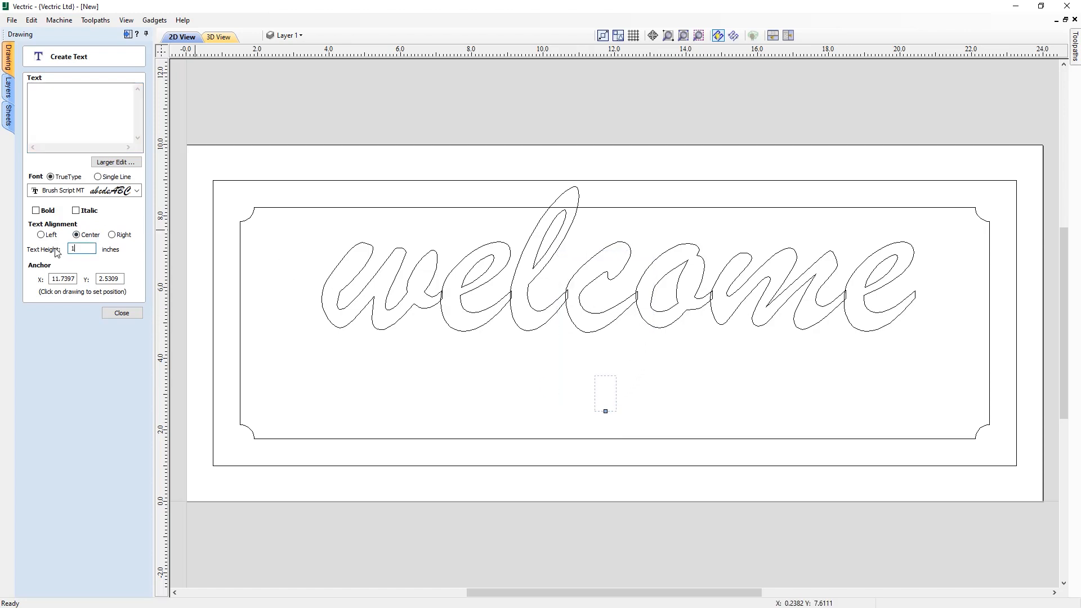
left_click(77, 191)
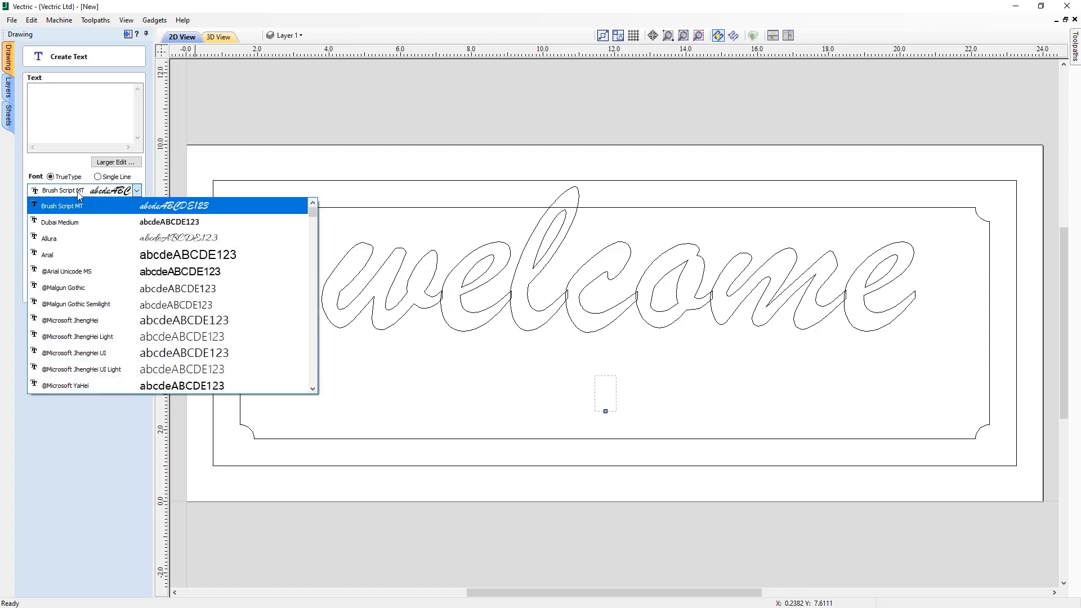
left_click(122, 225)
left_click(85, 100)
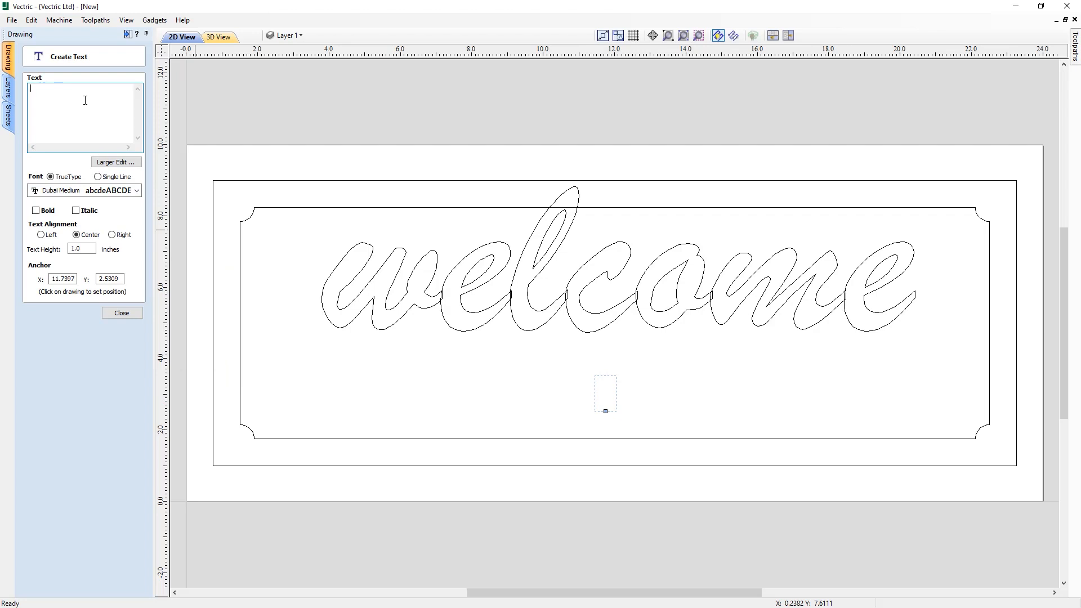
type("TO OUR HOME")
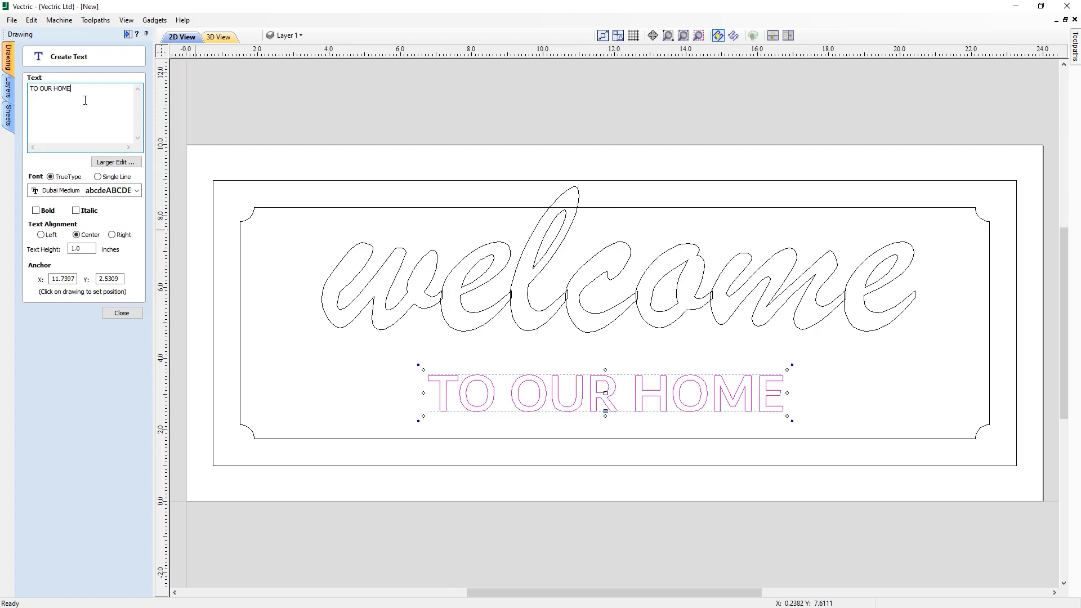
left_click(122, 314)
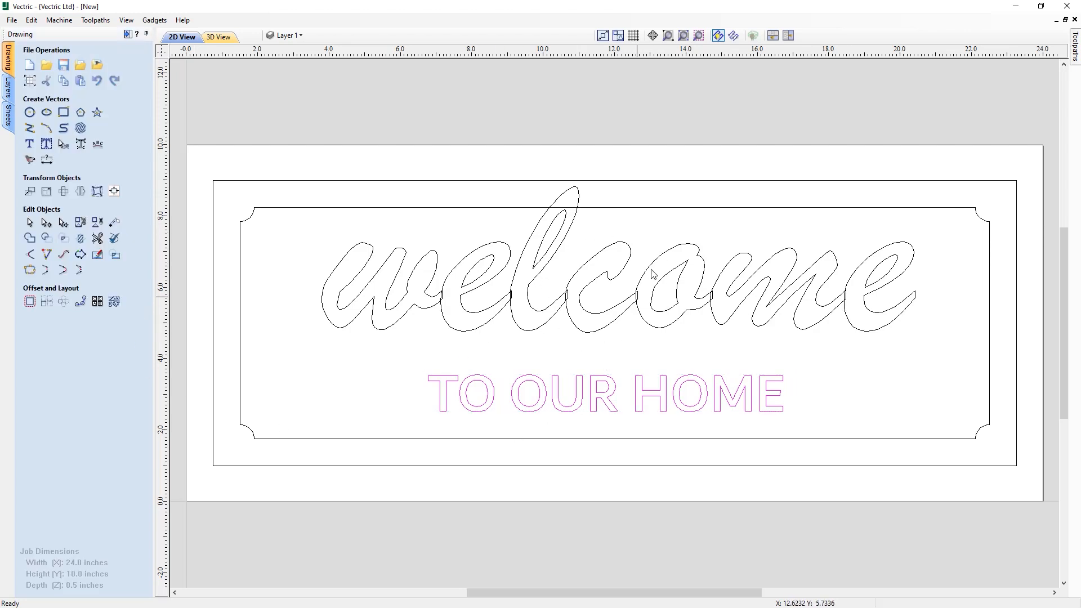
Step: Centre the "welcome" text on the material both horizontally and vertically
left_click(622, 314)
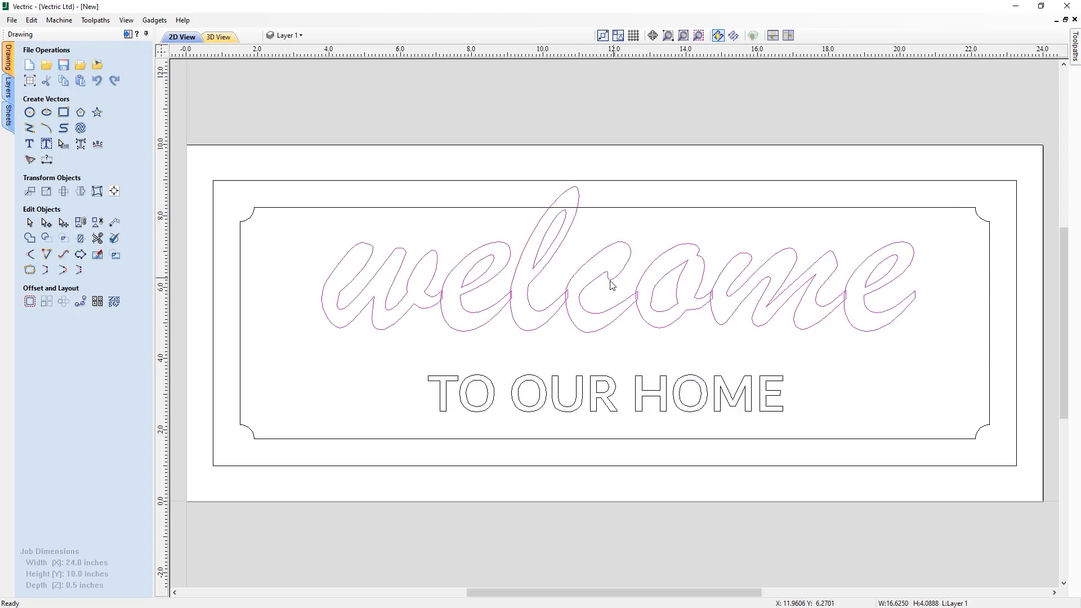
left_click(114, 191)
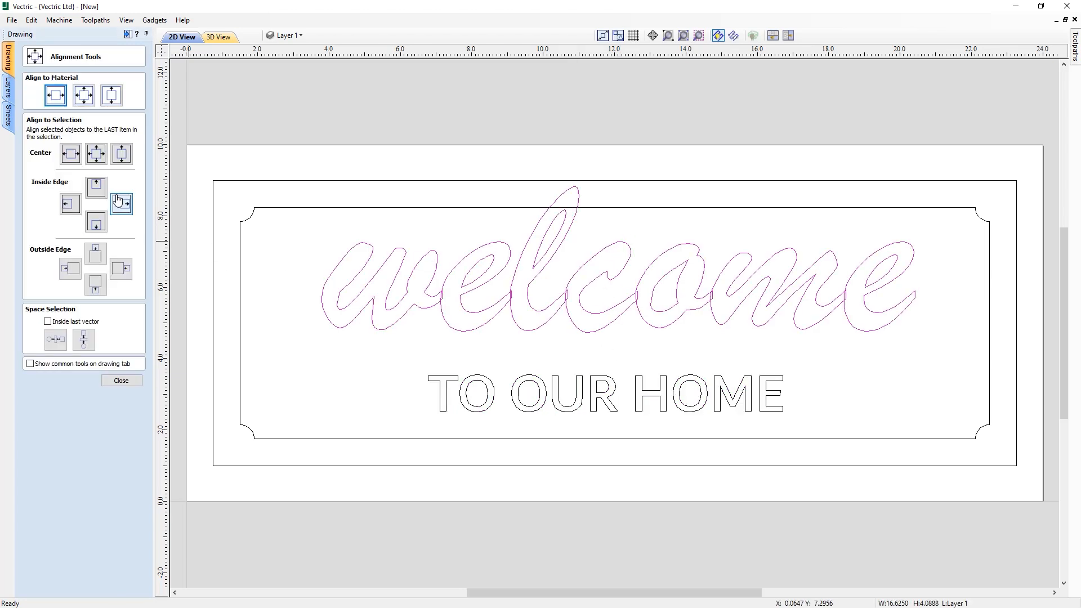
left_click(84, 97)
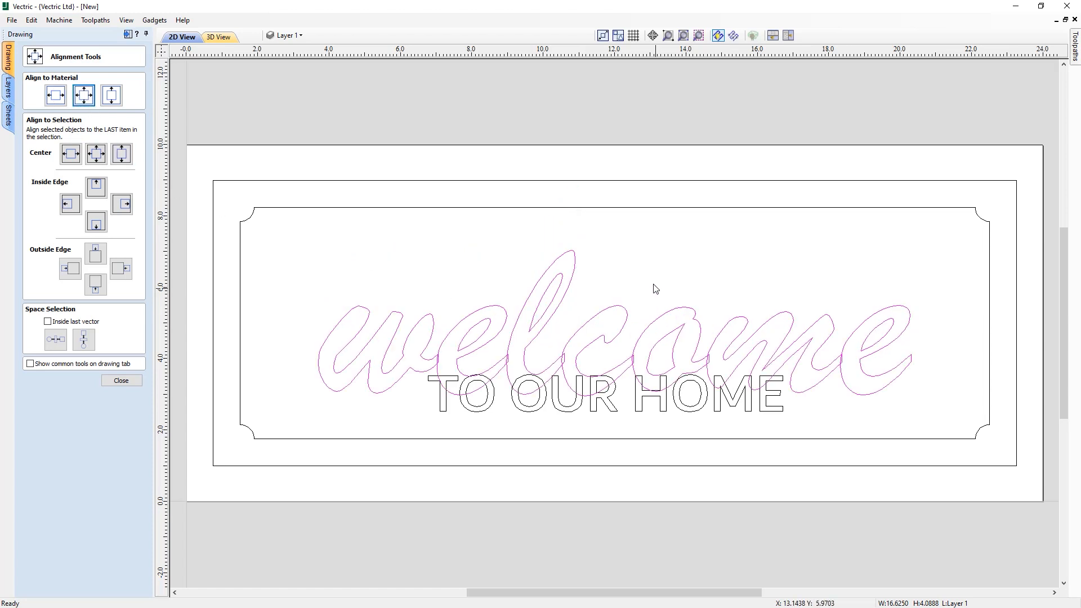
Step: Nudge the "welcome" text straight up until it clears the "TO OUR HOME" line
left_click(634, 318)
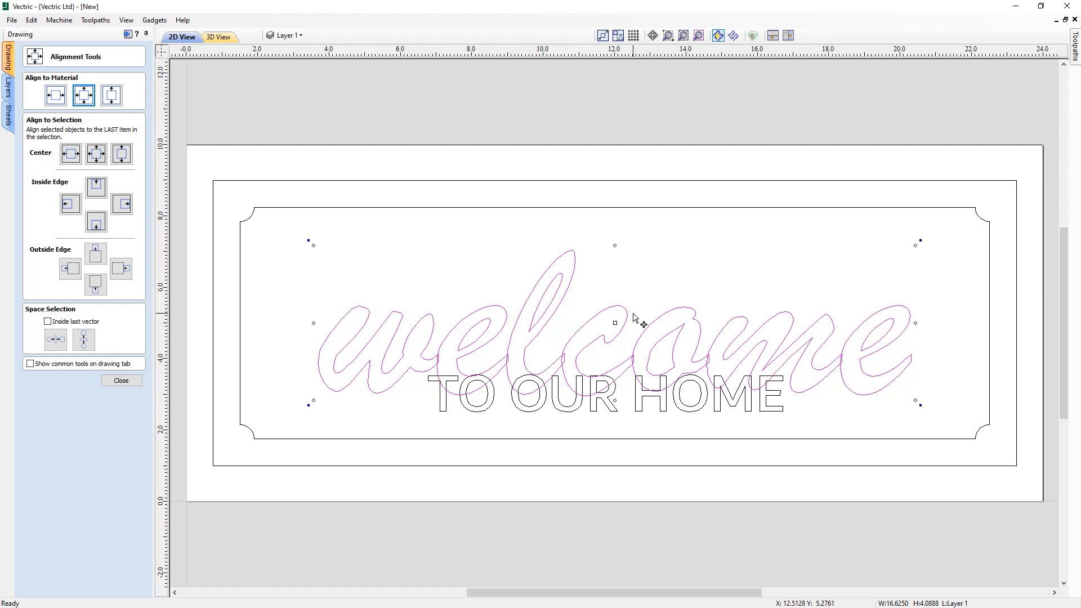
key("Up")
key("Up")
key("Up")
key("Up")
key("Up")
key("Up")
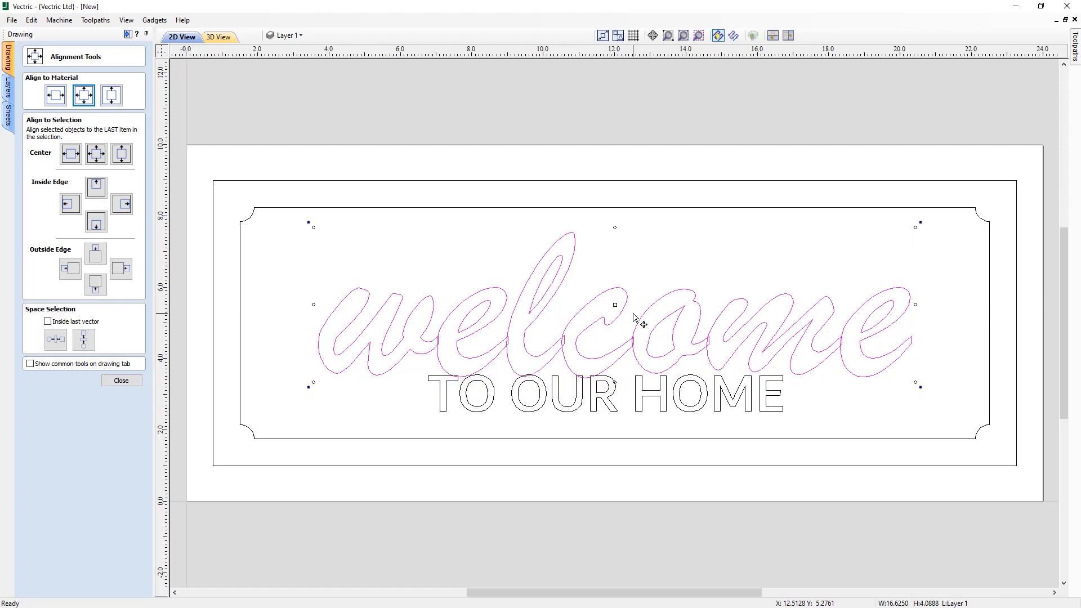
key("Up")
key("Up")
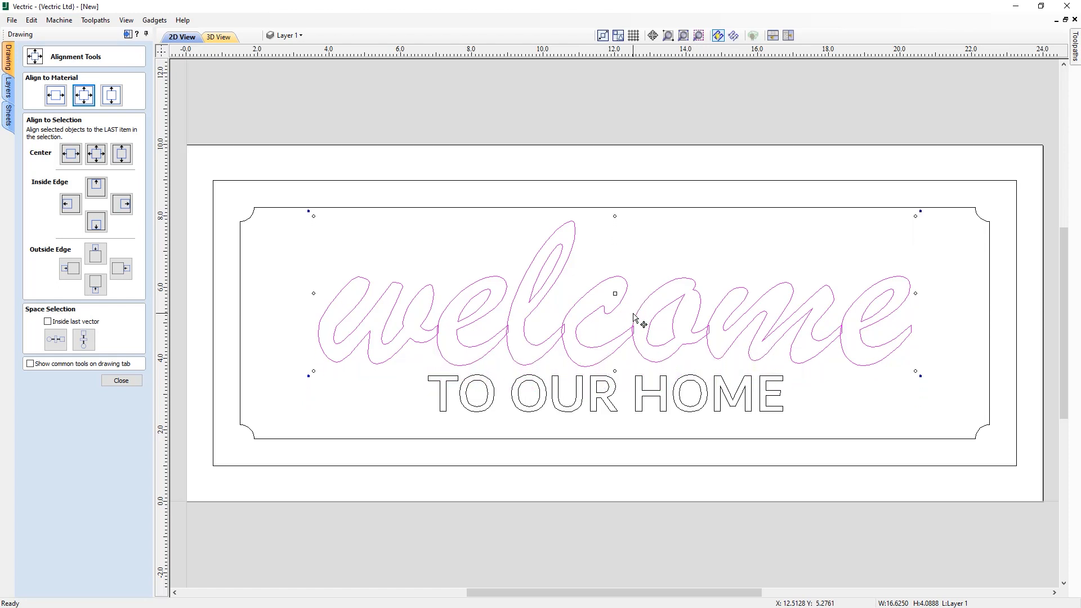
Step: Centre the "TO OUR HOME" text horizontally within the inner rectangle
left_click(635, 394)
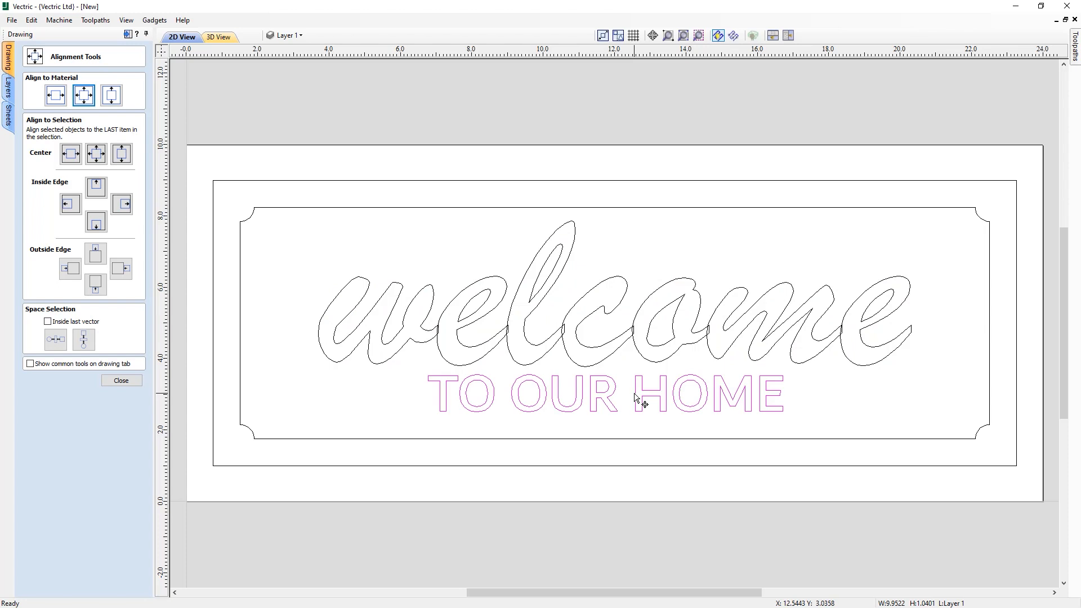
left_click(615, 439, "shift")
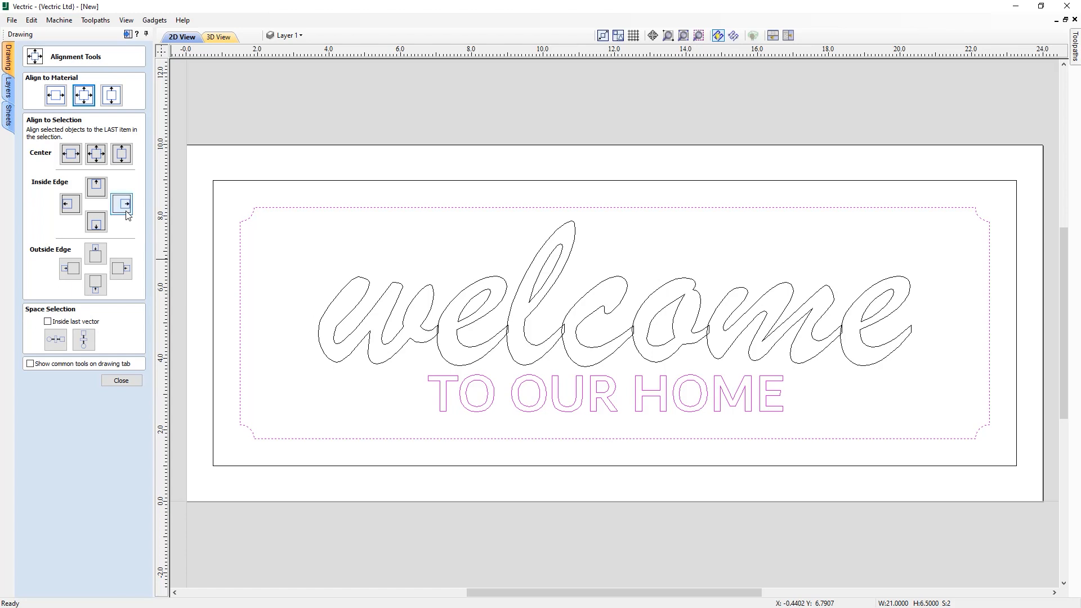
left_click(72, 157)
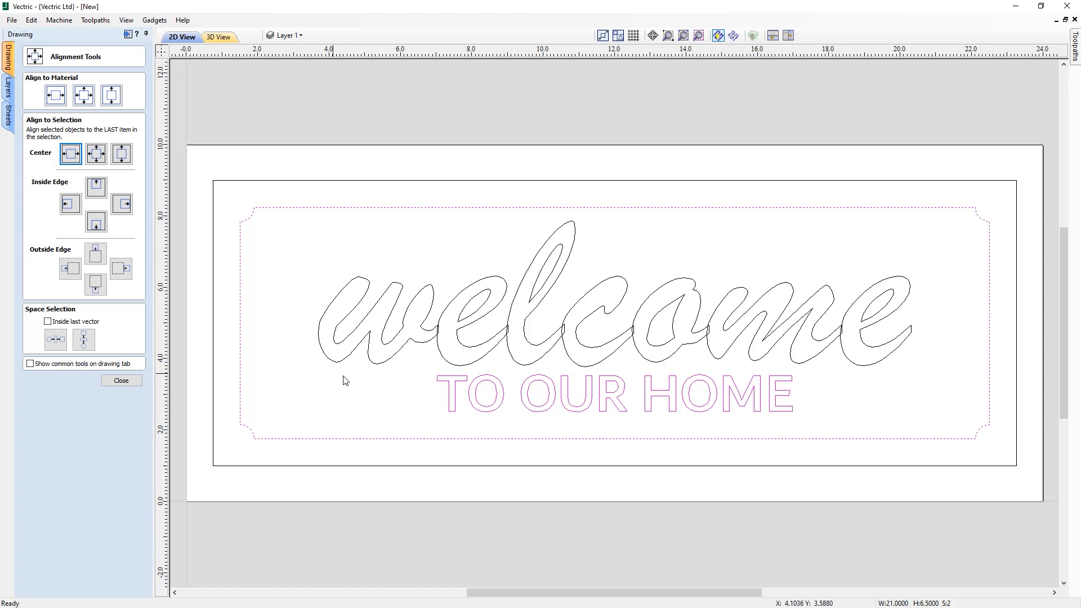
Step: Nudge the "TO OUR HOME" text slightly down, away from "welcome", and finish the alignment
left_click(683, 429)
left_click(651, 405)
key("Down")
key("Down")
key("Down")
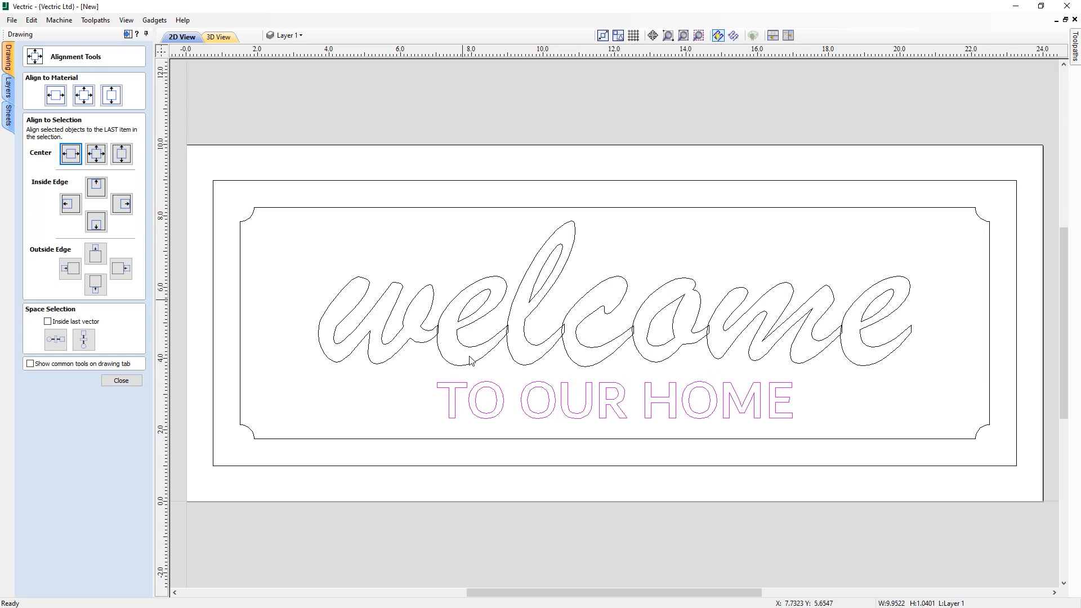
left_click(122, 381)
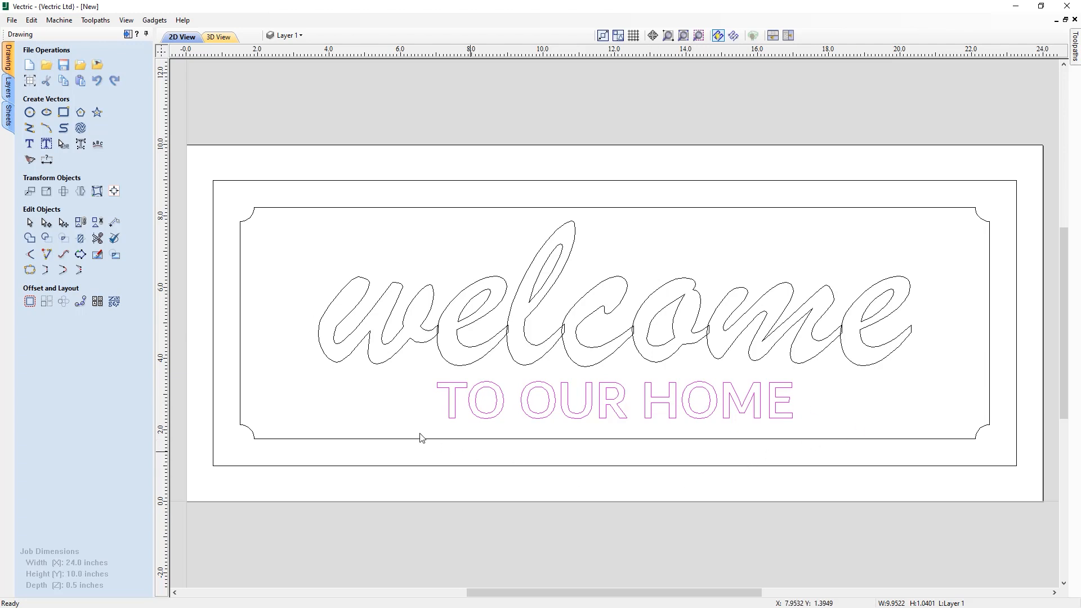
Step: Draw a thin square-cornered horizontal rectangle, about 3.8 × 0.2 inches, between the border and the "TO OUR HOME" text
left_click(405, 430)
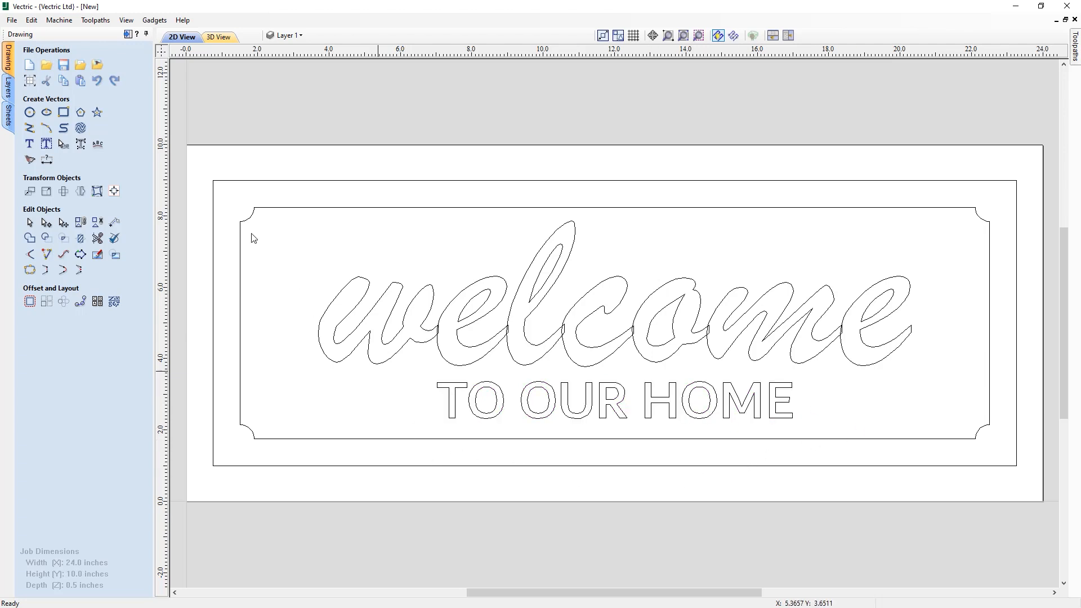
left_click(64, 113)
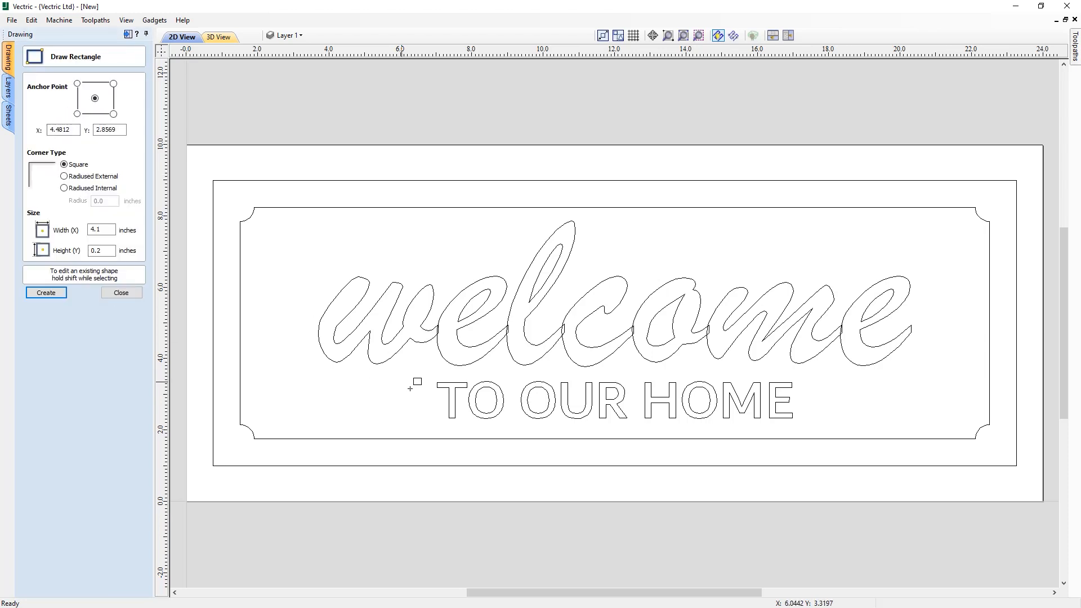
left_click_drag(413, 396, 277, 401)
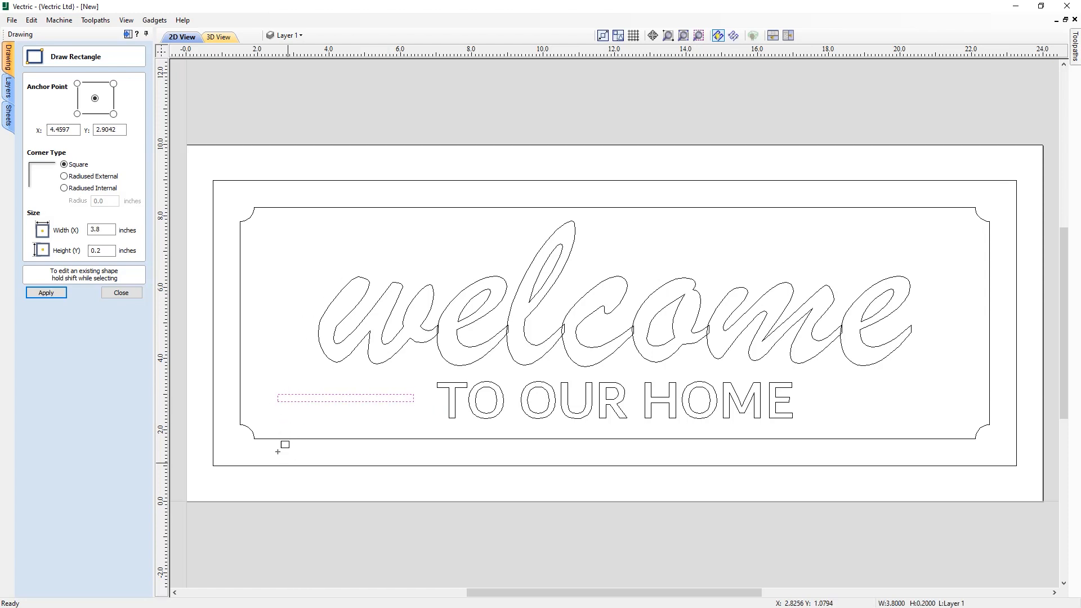
left_click(125, 293)
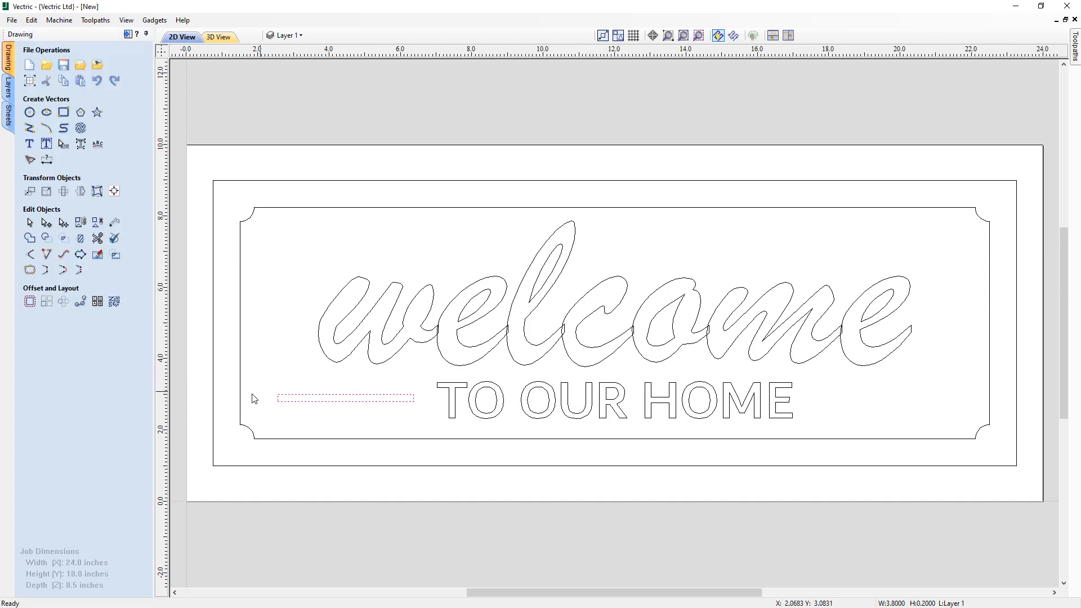
Step: Draw the upper half of an arrowhead as a polyline from the bar's outer end midpoint, 0.6 inch straight up, then diagonally to a tip on the bar's centreline
left_click(29, 130)
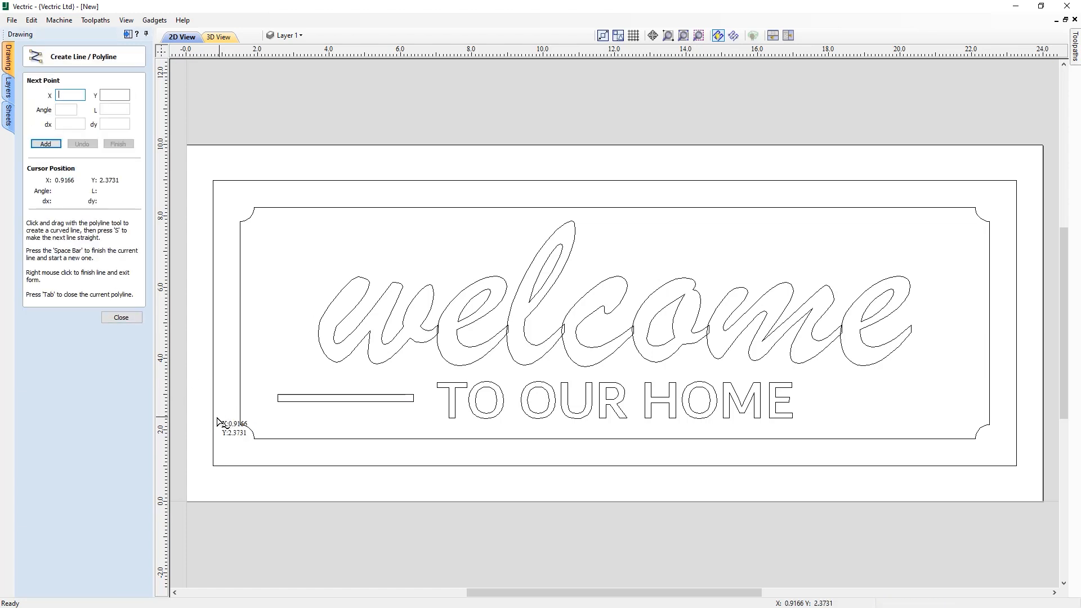
scroll(210, 417, "up", 1)
scroll(225, 413, "up", 1)
scroll(243, 408, "up", 1)
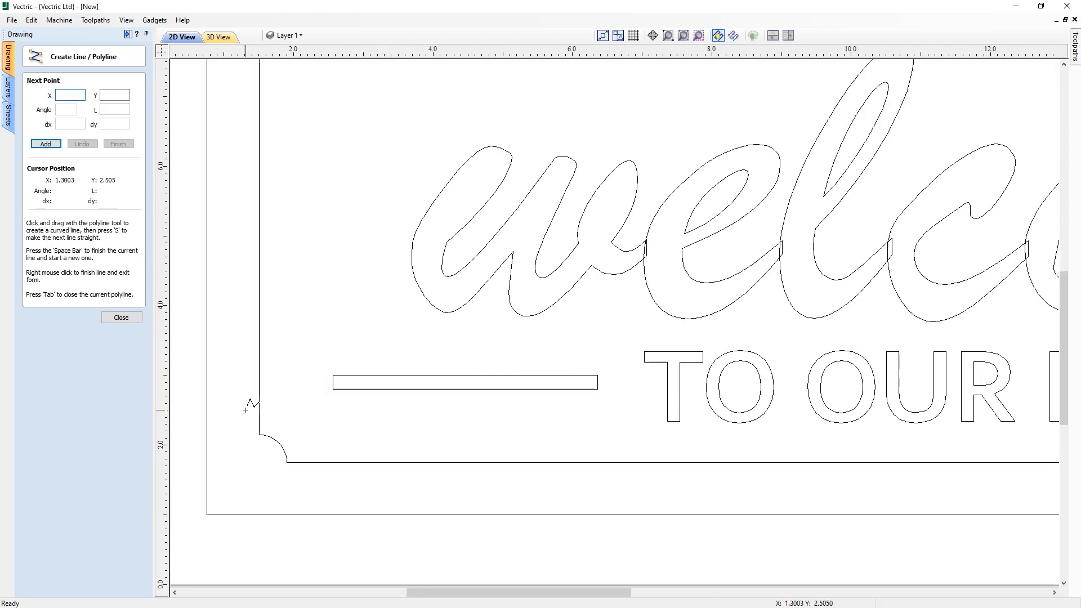
scroll(276, 394, "up", 1)
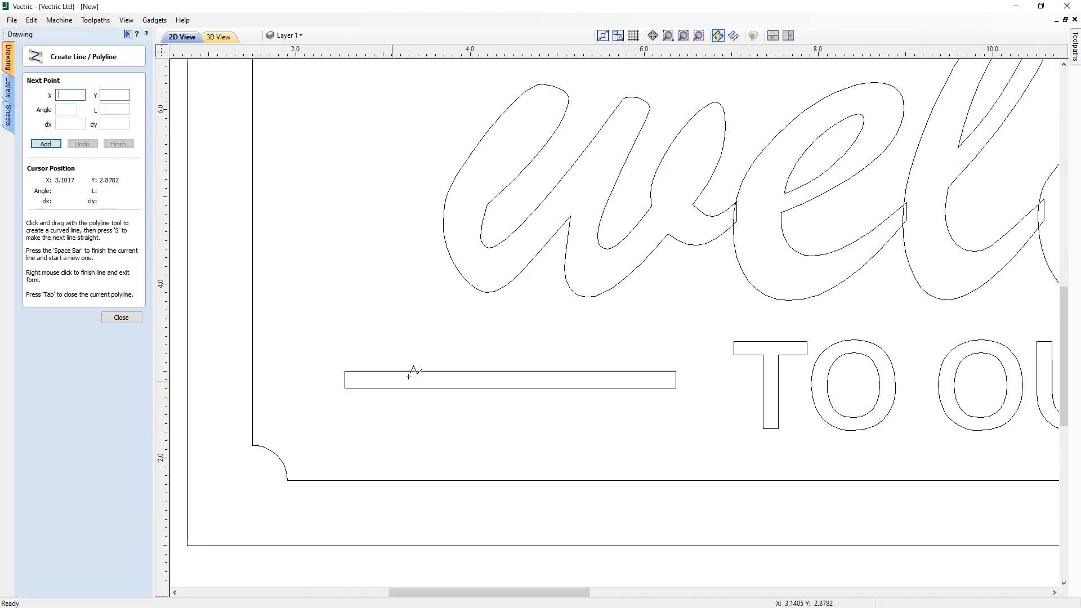
left_click(345, 378)
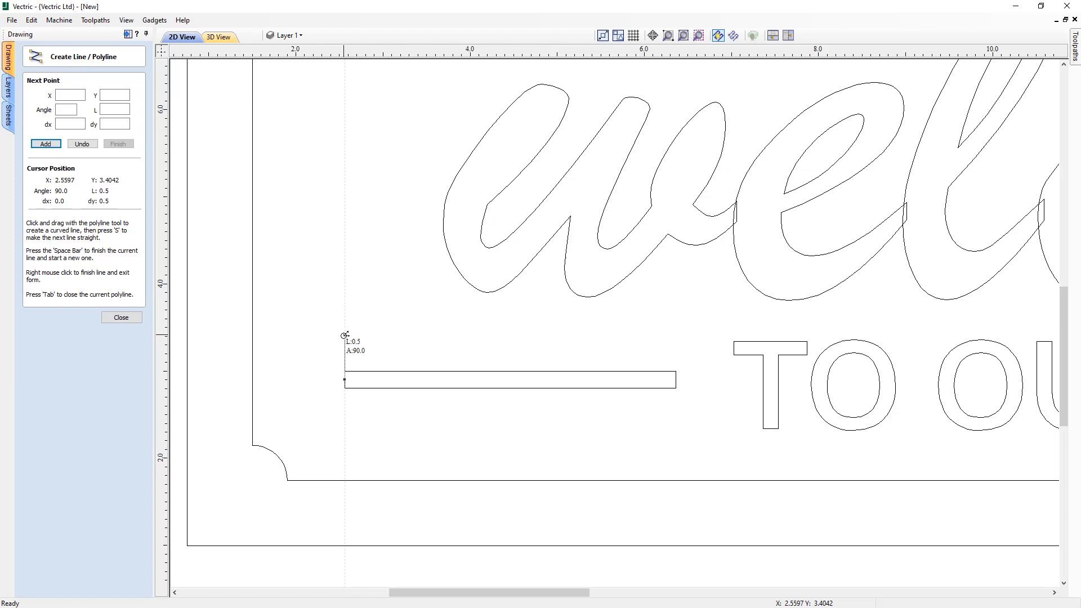
left_click(345, 328)
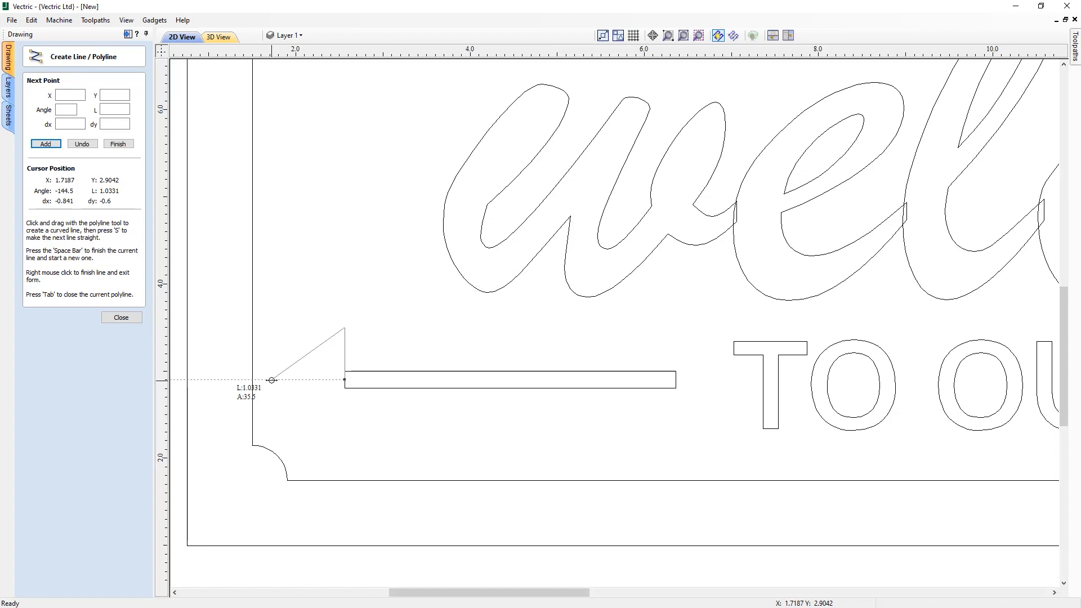
left_click(272, 380)
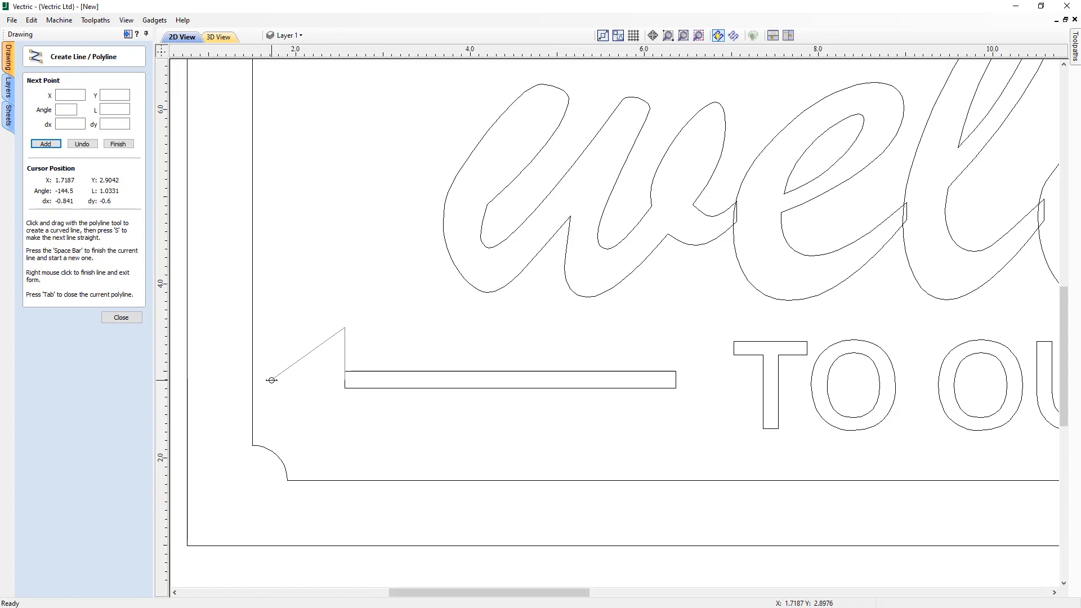
right_click(272, 380)
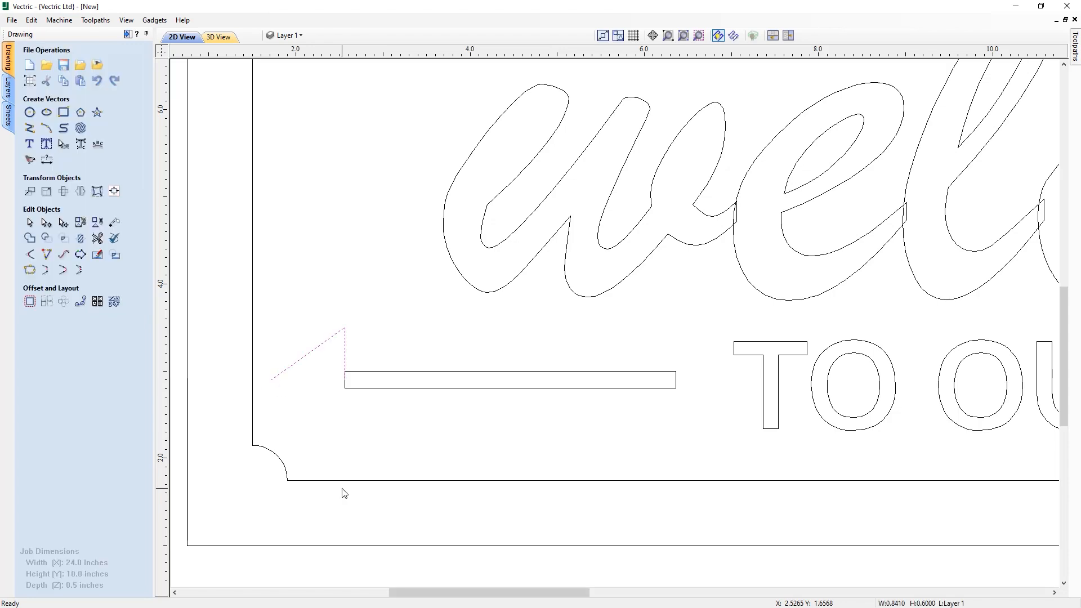
Step: Draw a horizontal guide line about 1.35 inches long from the arrowhead tip along the bar's centreline
left_click(26, 131)
left_click(273, 379)
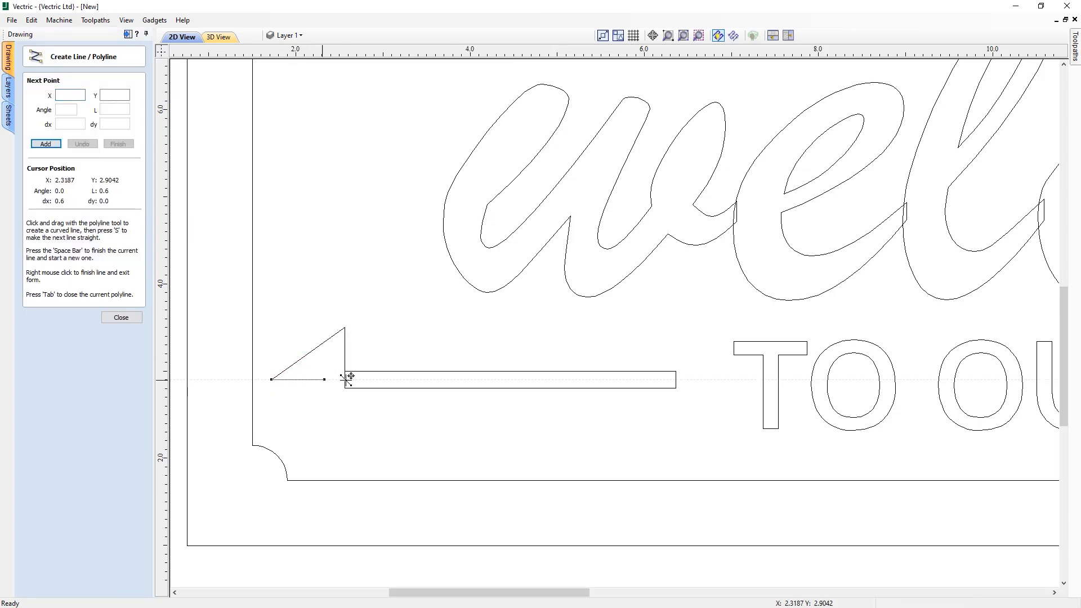
right_click(388, 380)
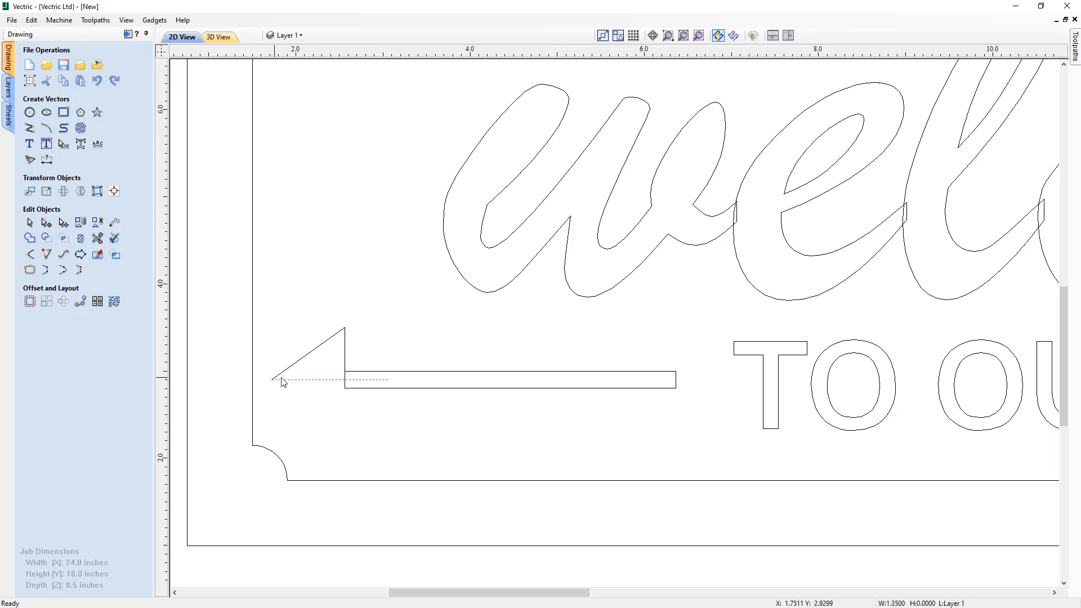
Step: Mirror a copy of the half arrowhead about the horizontal guide line, and delete the guide line
left_click(314, 355)
left_click(326, 380, "shift")
left_click(79, 191)
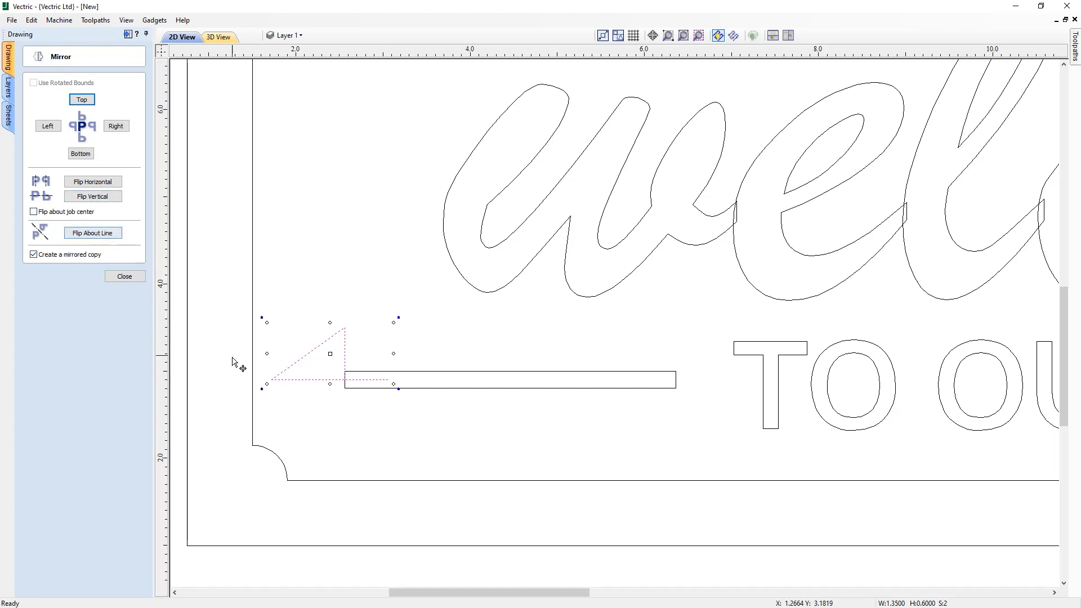
left_click(99, 235)
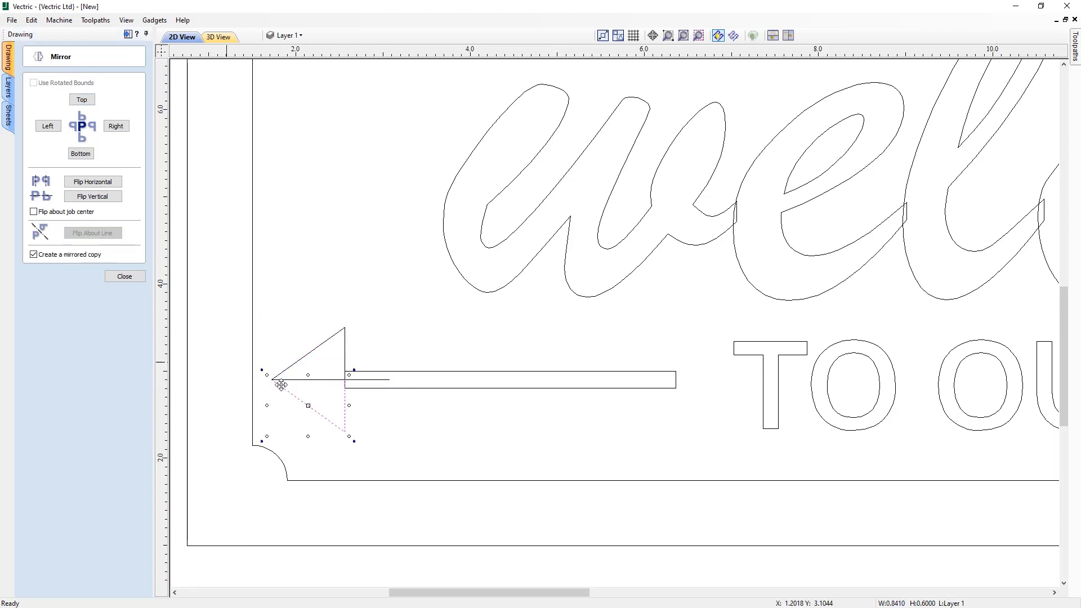
left_click(124, 280)
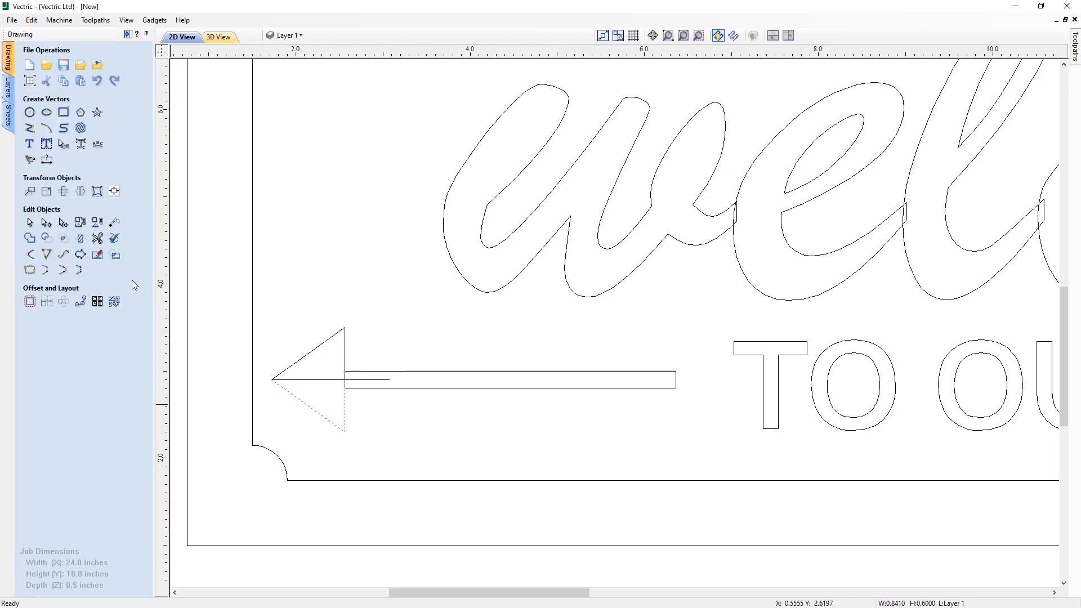
left_click(302, 380)
key("Delete")
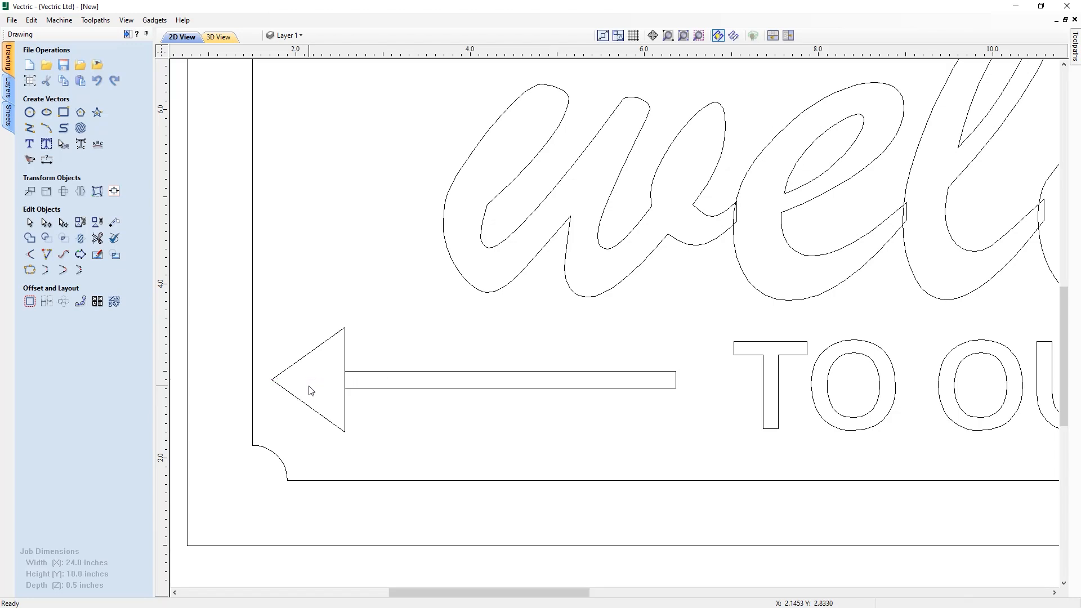
Step: Join the two arrowhead halves into one closed vector
left_click(309, 406)
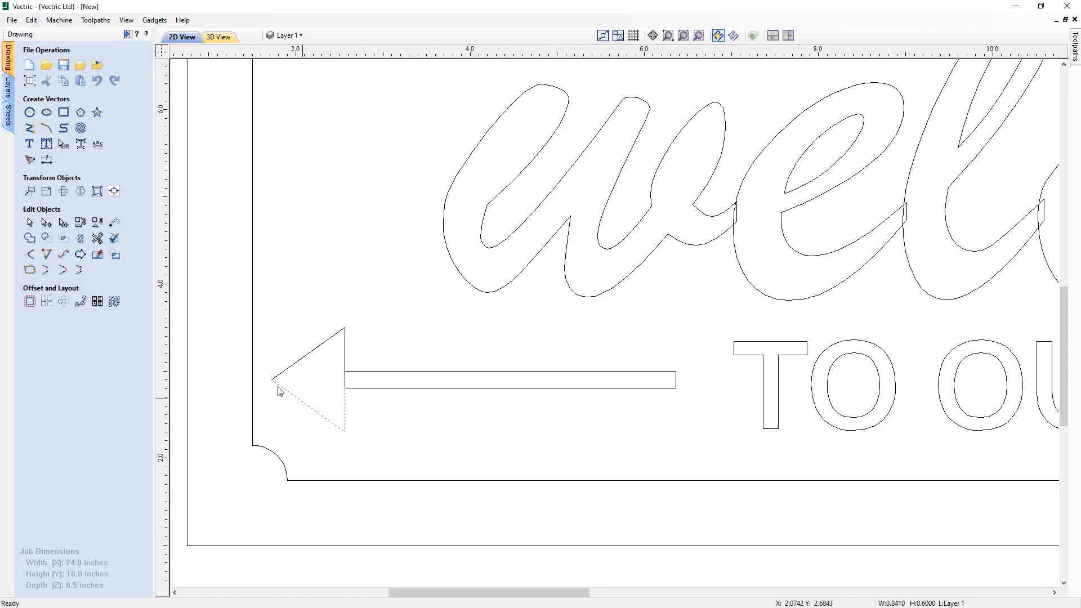
left_click(313, 353, "shift")
left_click(63, 270)
left_click(28, 273)
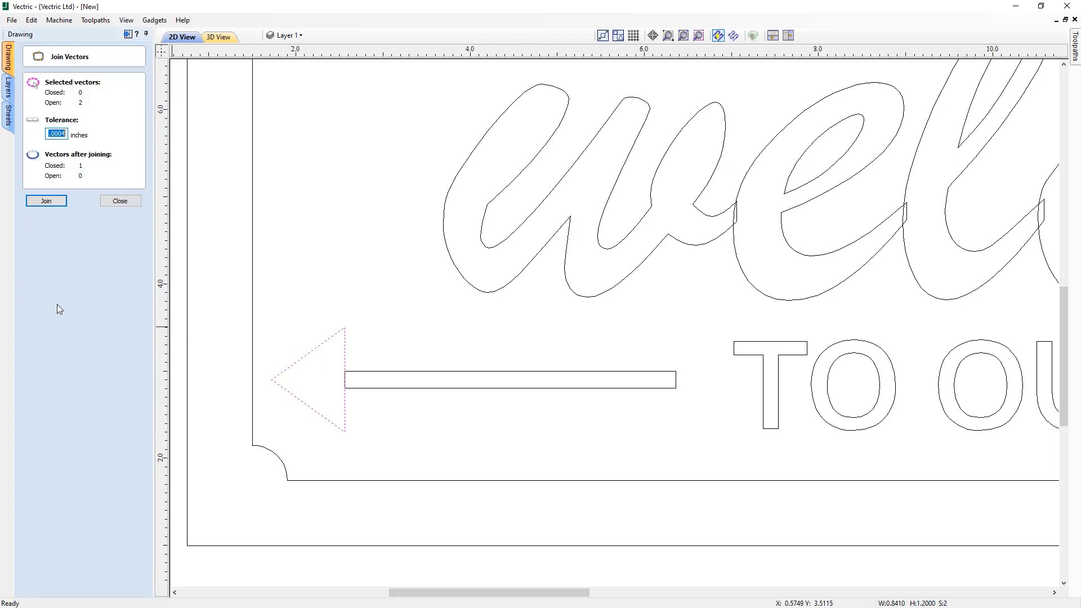
left_click(46, 201)
left_click(117, 201)
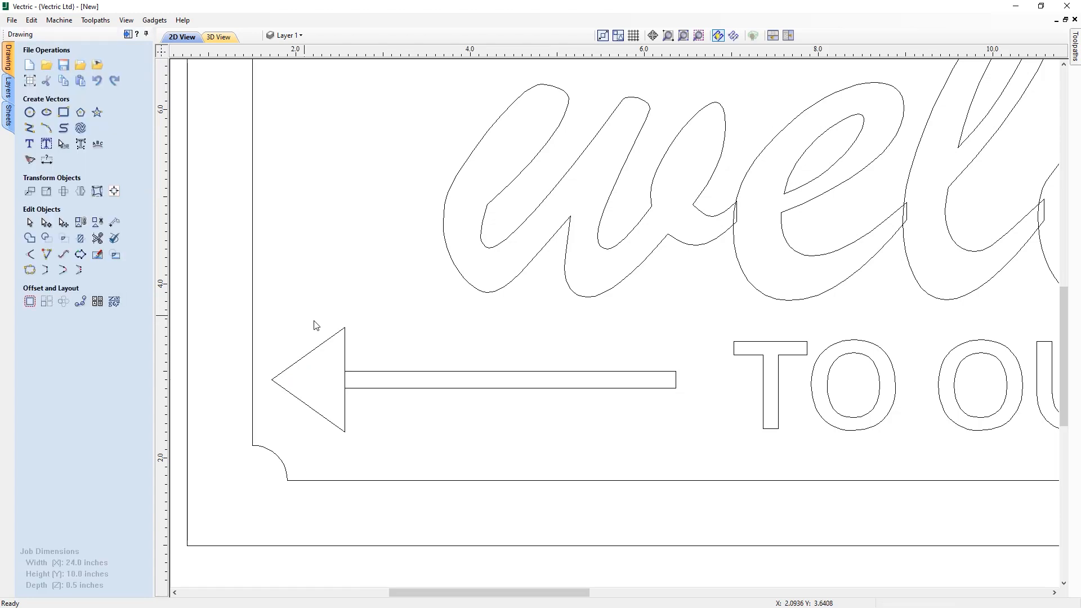
Step: Delete the middle node on the arrowhead's vertical back edge
left_click(329, 340)
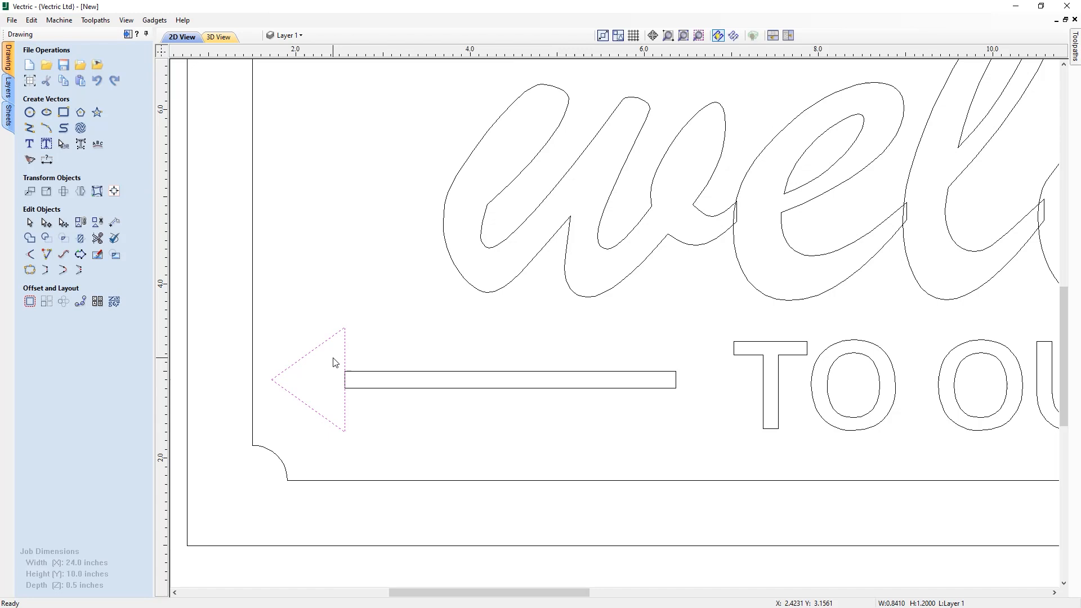
key("n")
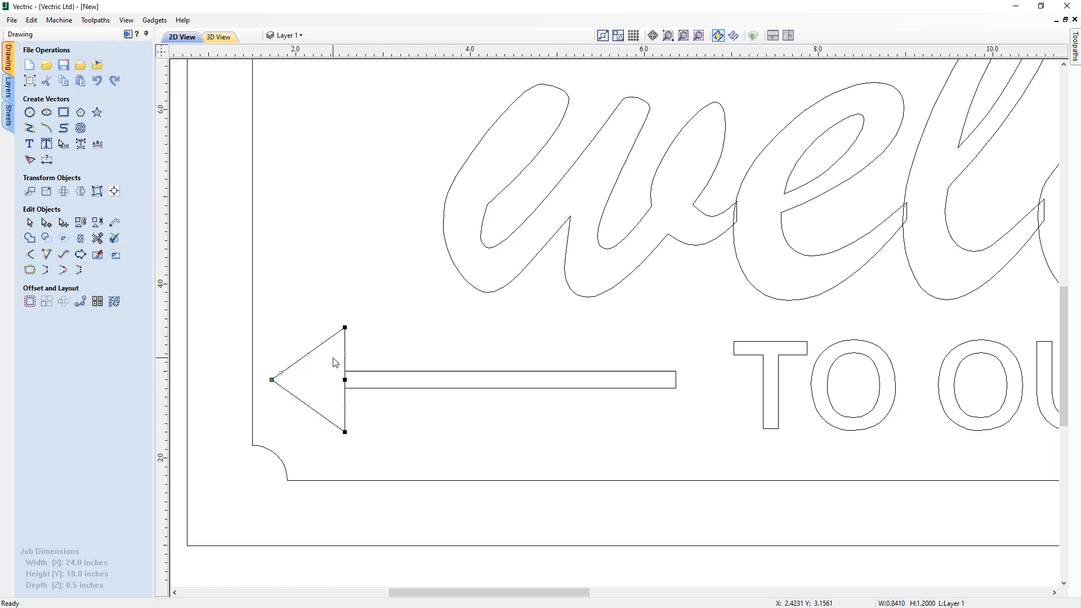
right_click(345, 378)
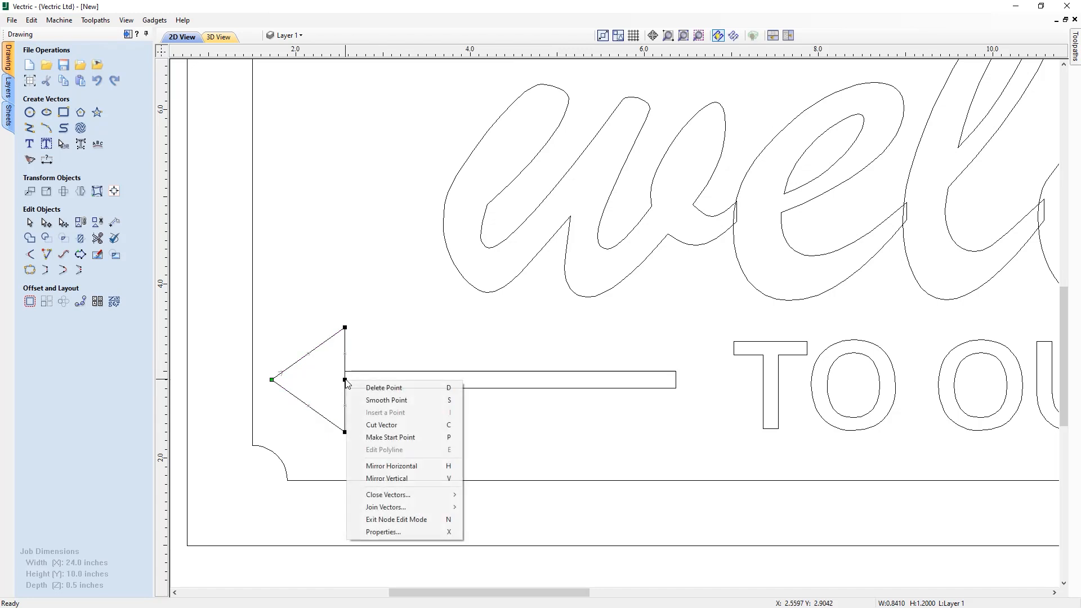
left_click(379, 392)
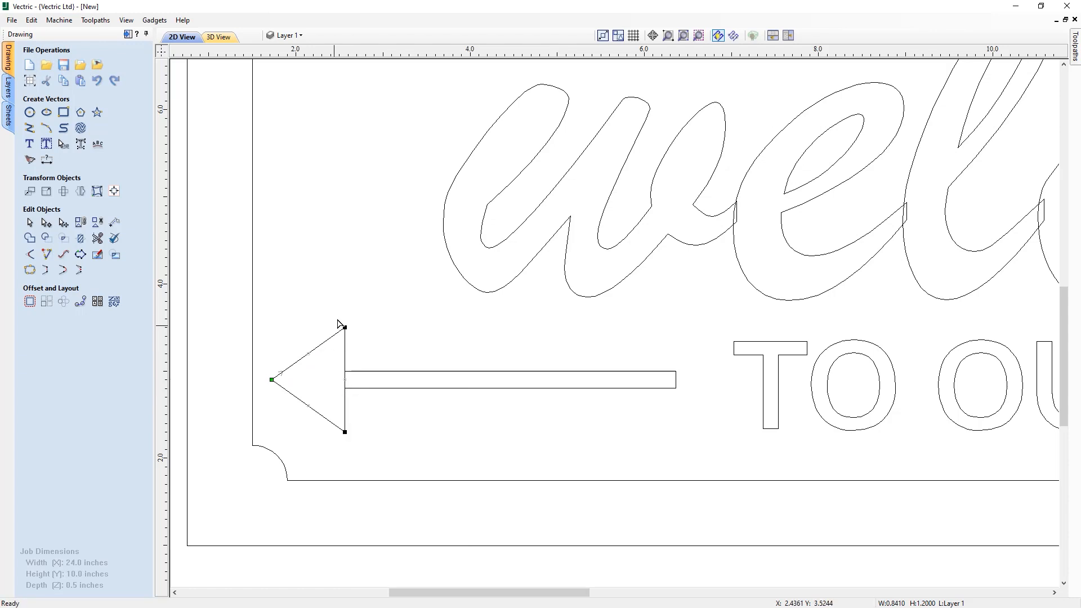
Step: Nudge the arrowhead's two back corner nodes horizontally over the bar until the arrowhead is about 1 inch long
left_click_drag(337, 316, 358, 449)
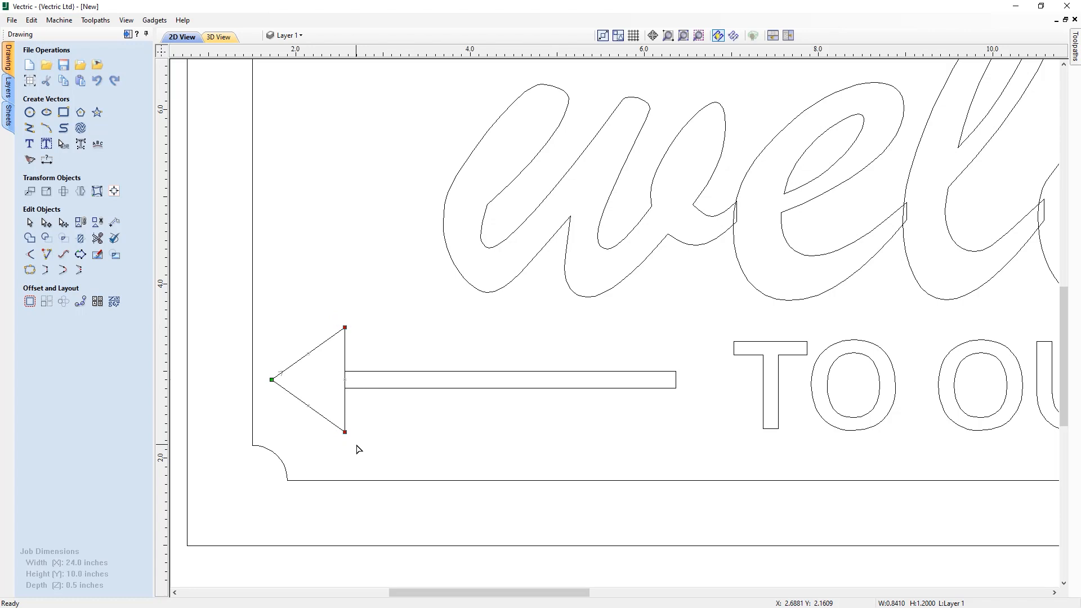
key("Right")
key("Right")
key("Right")
key("Right")
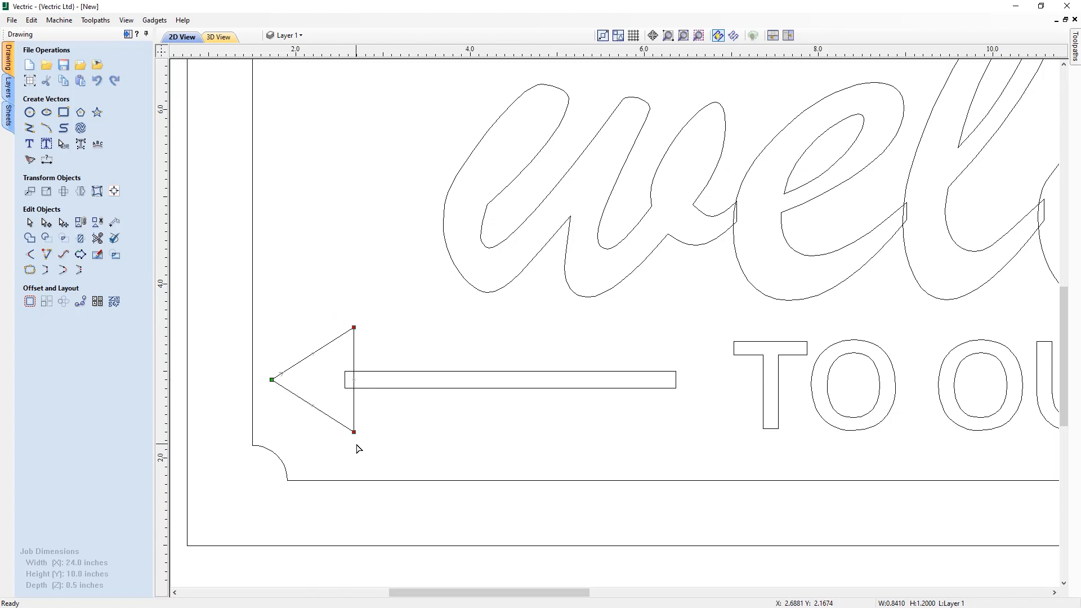
key("Right")
key("Right")
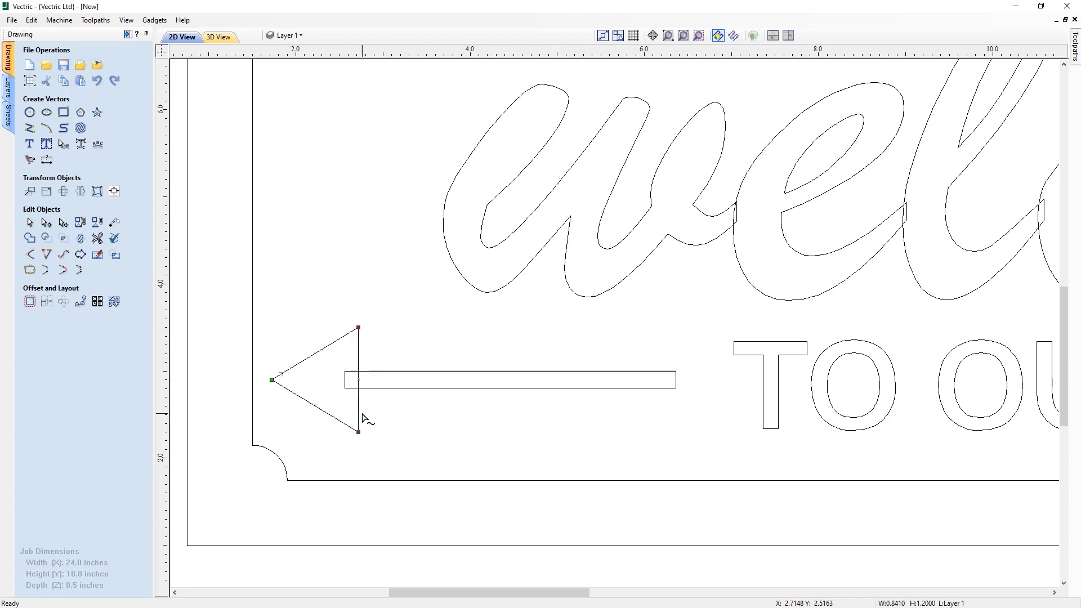
Step: Move the two back corner nodes symmetrically toward the arrow's centreline until the arrowhead is about 0.84 inch high
left_click_drag(362, 414, 362, 414)
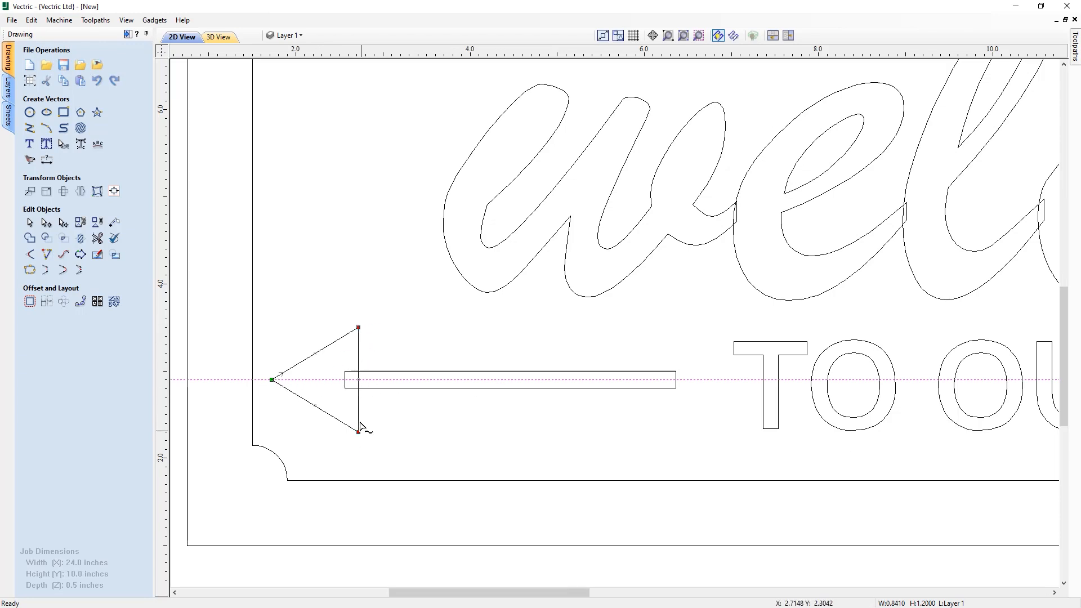
key("Down")
key("Down")
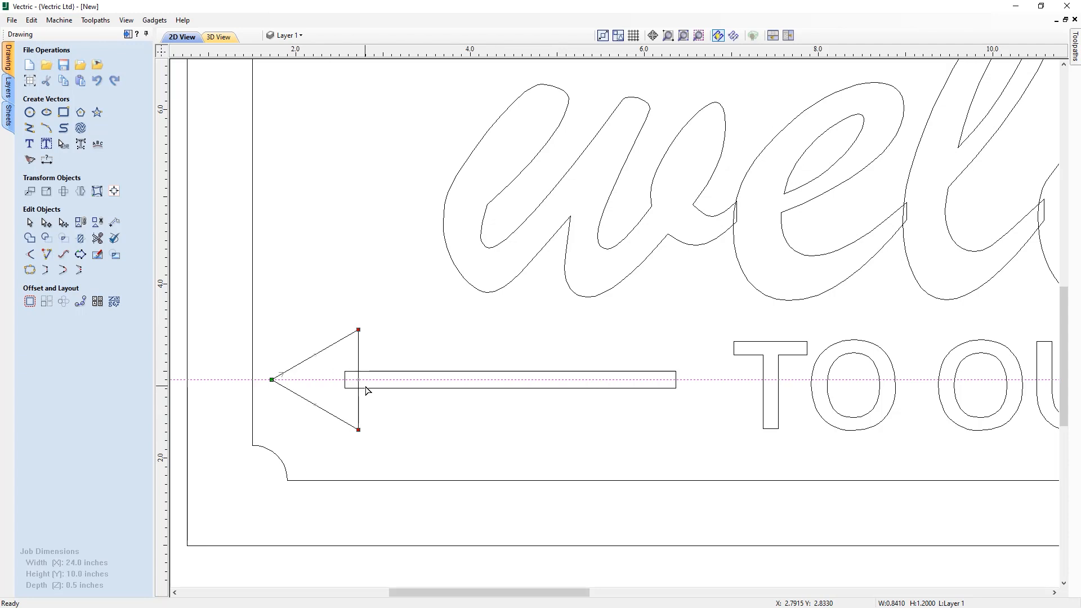
key("Down")
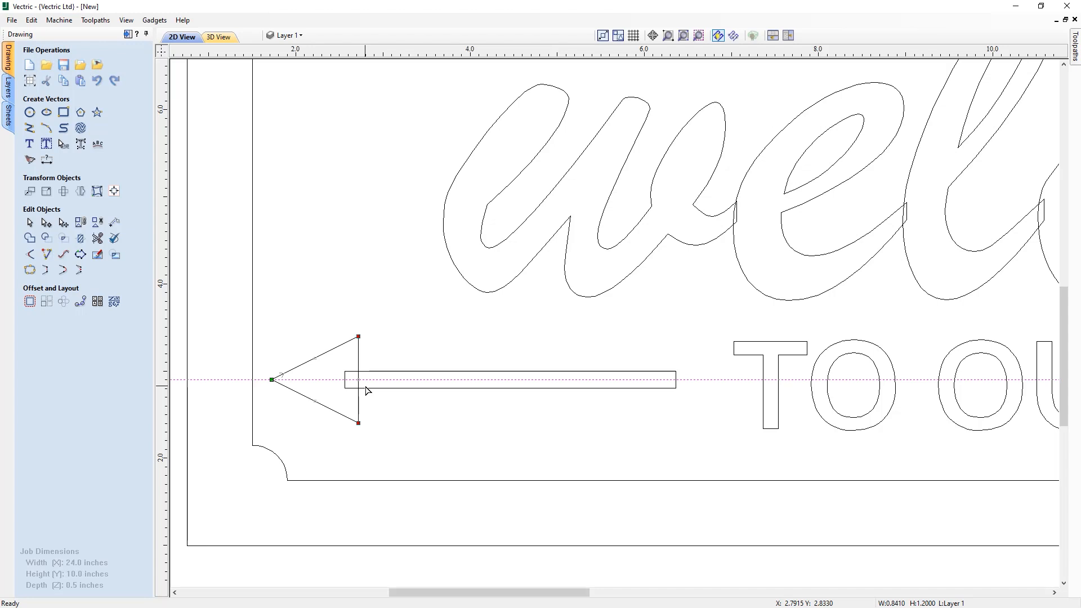
key("Down")
key("Down")
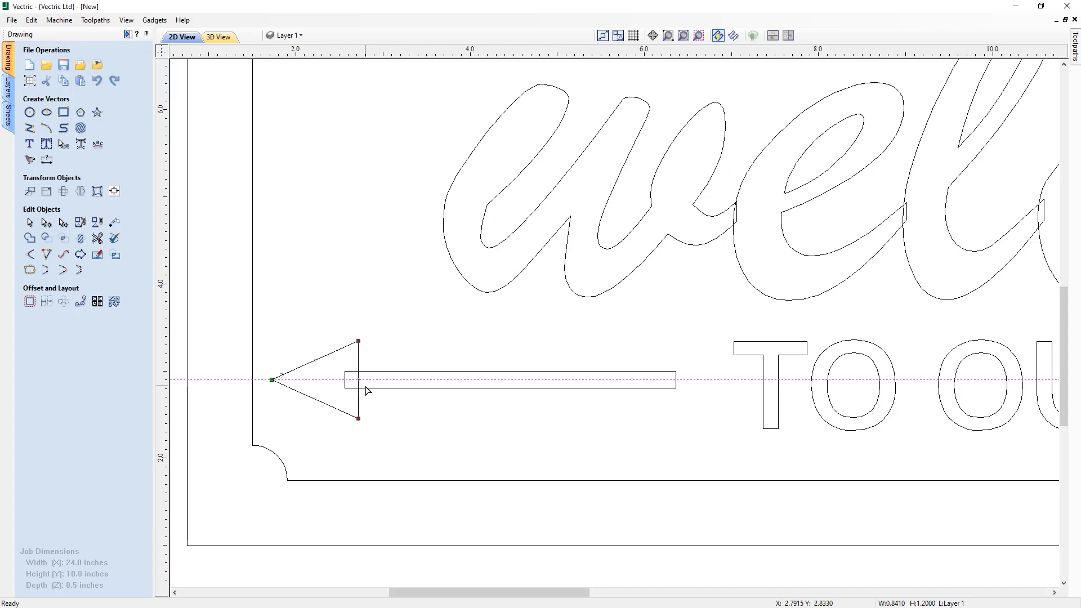
key("Down")
left_click(366, 402)
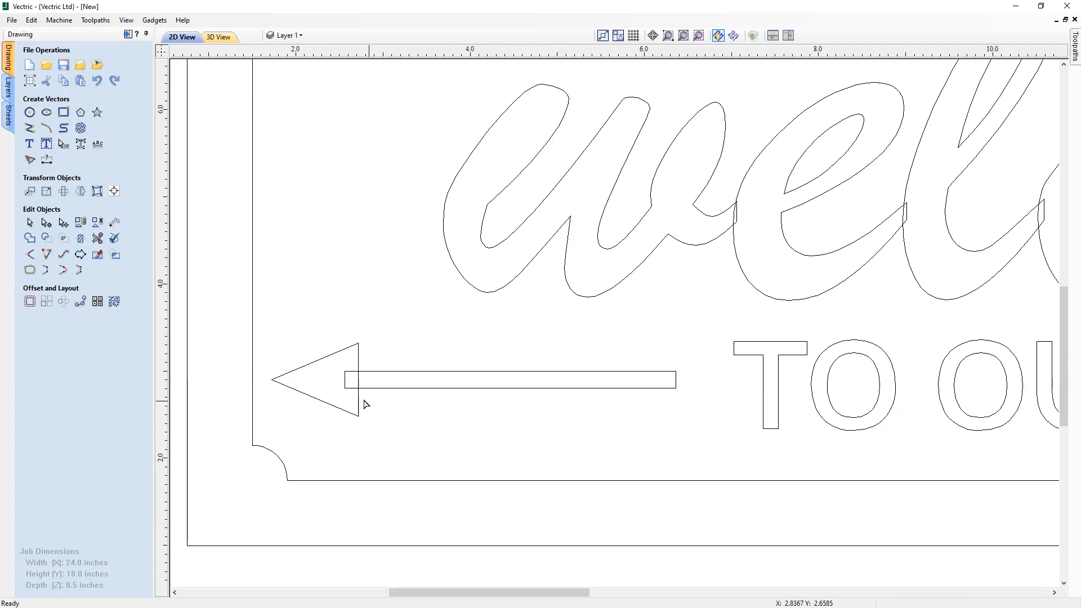
Step: Convert the arrowhead's straight back edge to a Bezier span
left_click(359, 363)
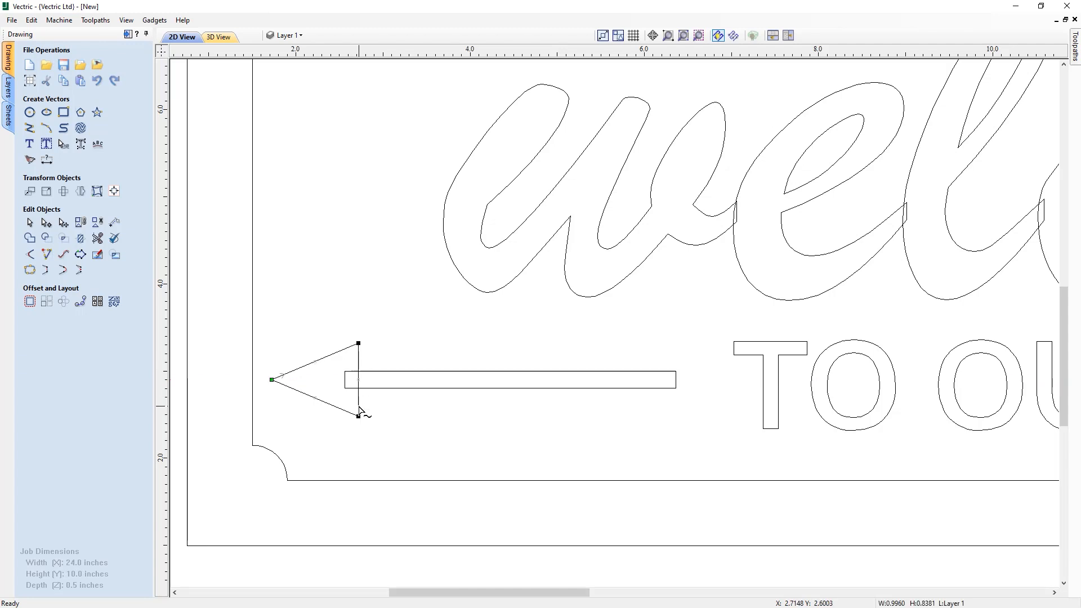
right_click(359, 363)
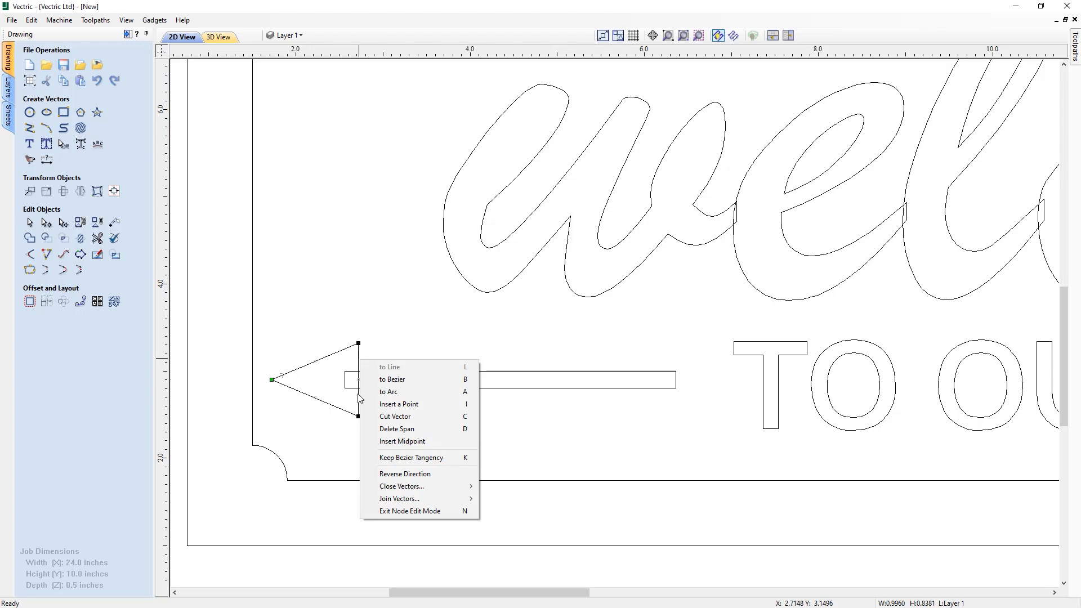
left_click(414, 380)
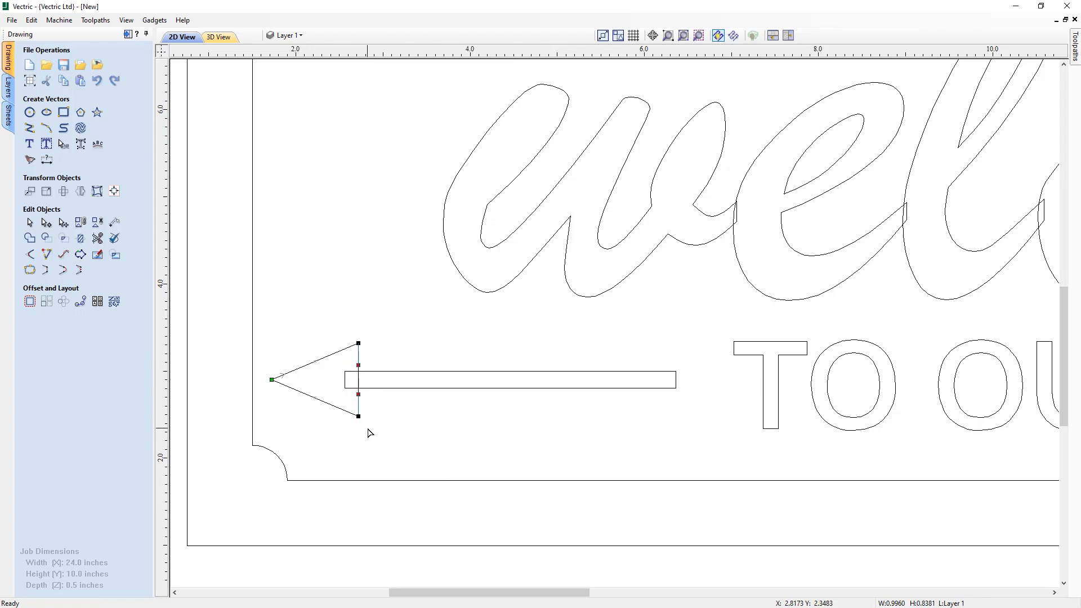
Step: Nudge the Bezier control points of the arrowhead's back edge toward its tip to curve the edge inward
key("Left")
key("Left")
key("Left")
key("Left")
key("Left")
left_click(377, 446)
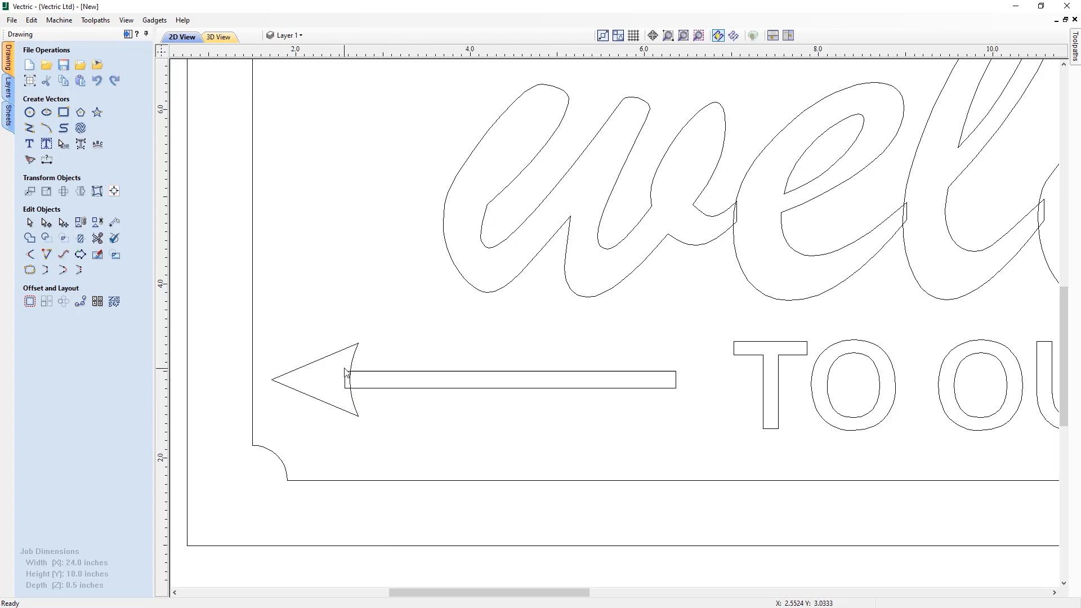
Step: Weld the arrowhead and the overlapping bar into a single arrow outline
left_click_drag(363, 398, 328, 366)
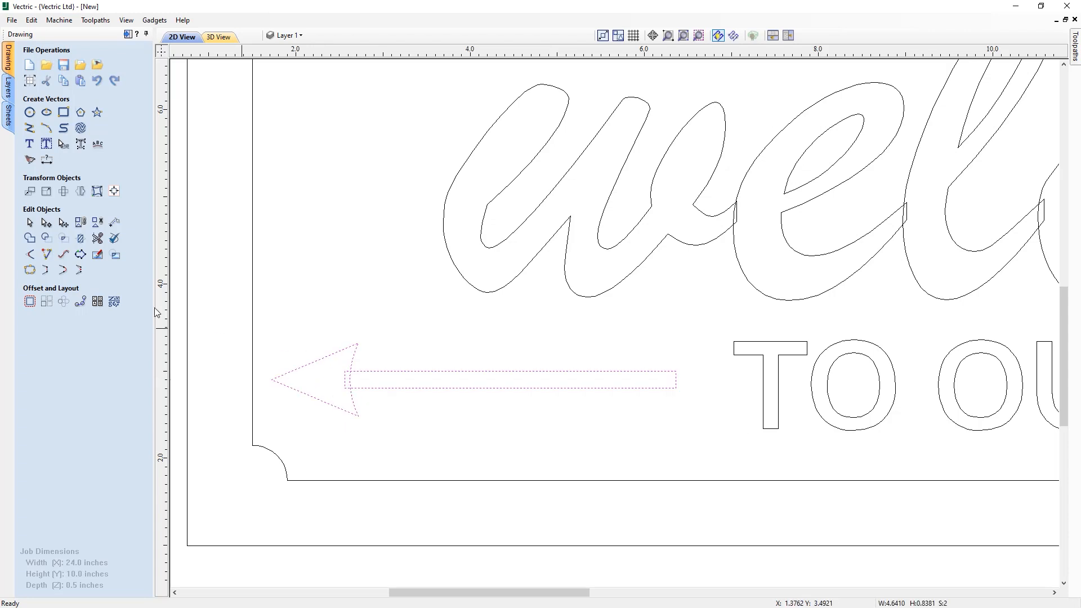
left_click(29, 239)
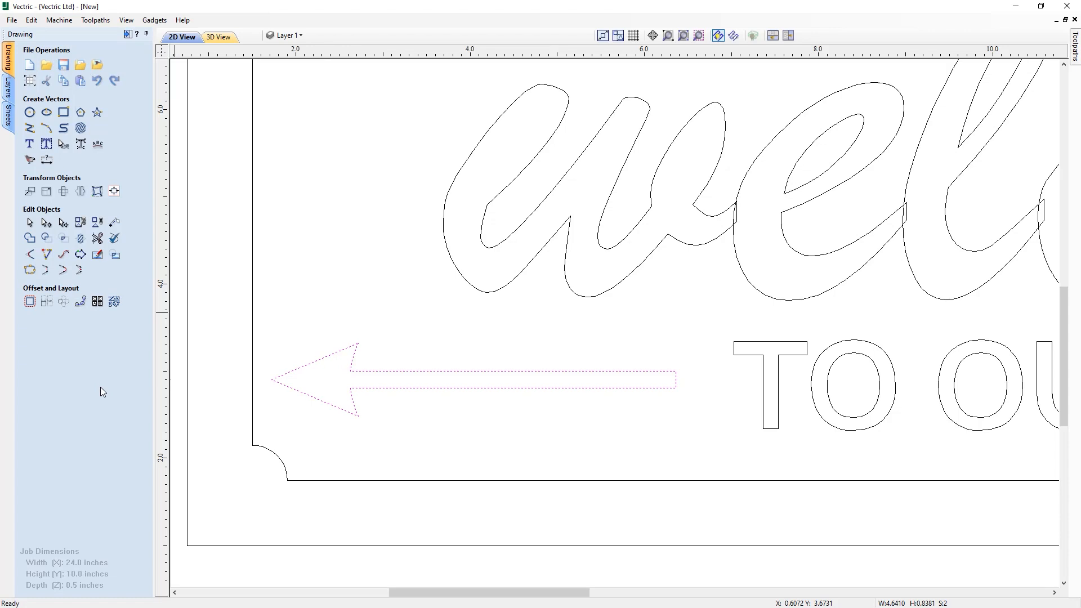
left_click(405, 449)
scroll(326, 439, "down", 8)
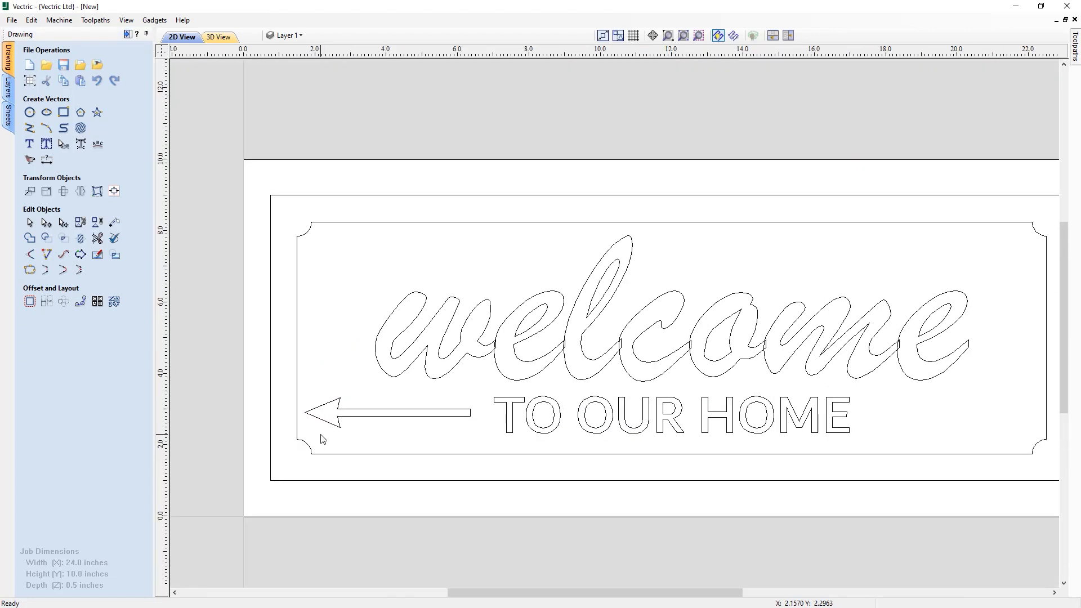
Step: Align the arrow's centre both horizontally and vertically to the "TO OUR HOME" text
left_click(342, 423)
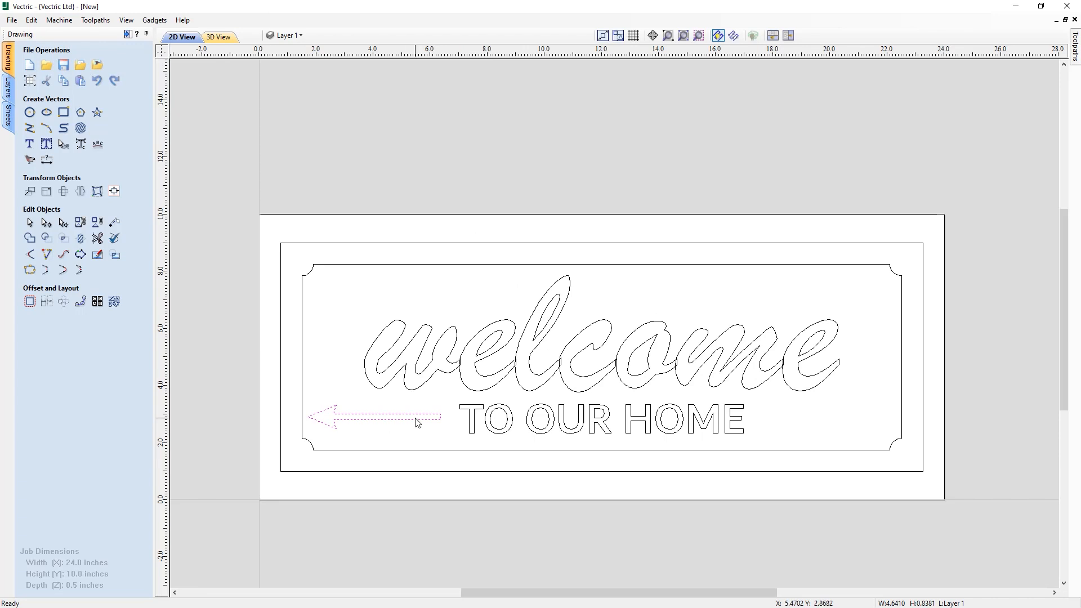
left_click(475, 427, "shift")
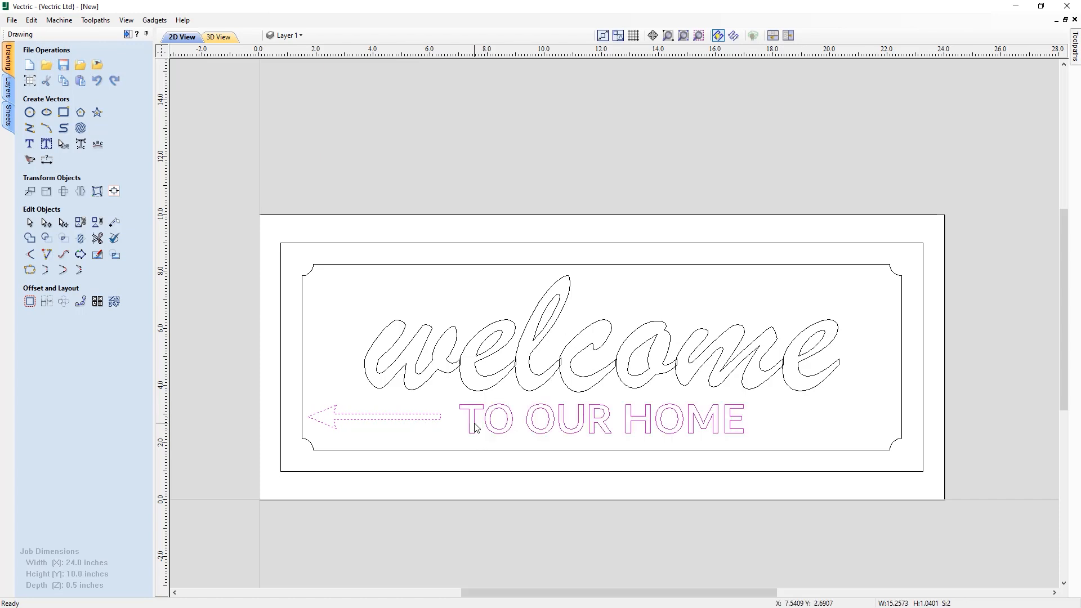
left_click(114, 192)
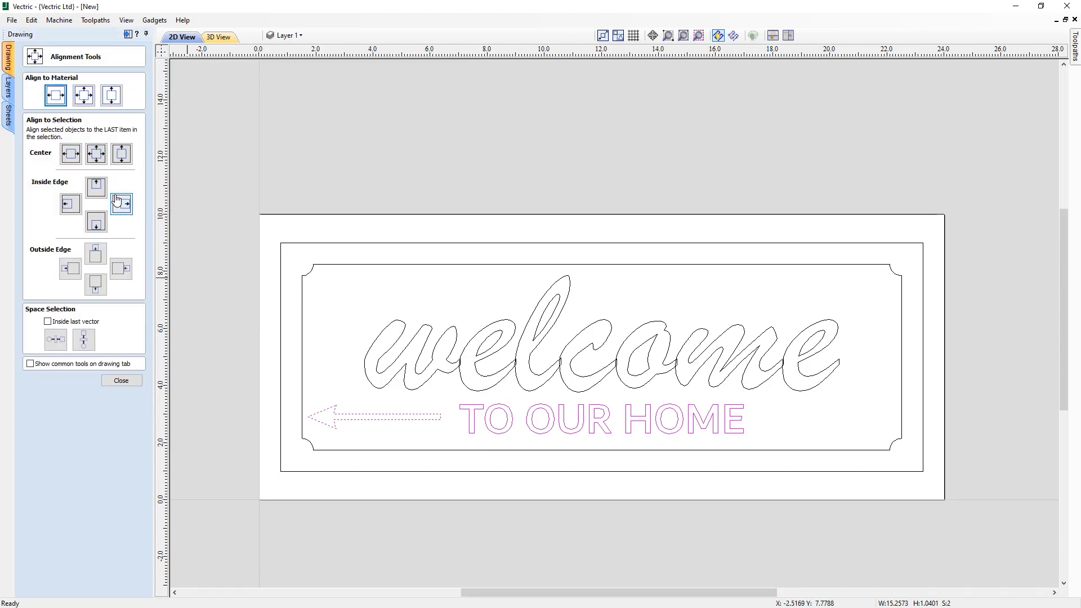
left_click(97, 156)
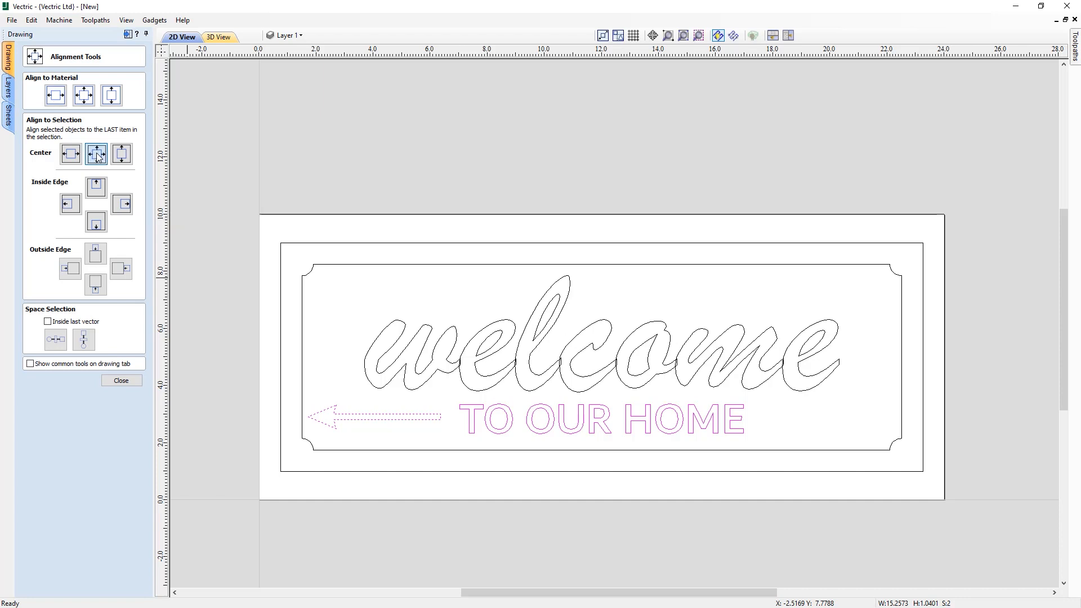
left_click(113, 378)
left_click(617, 417)
left_click(617, 417)
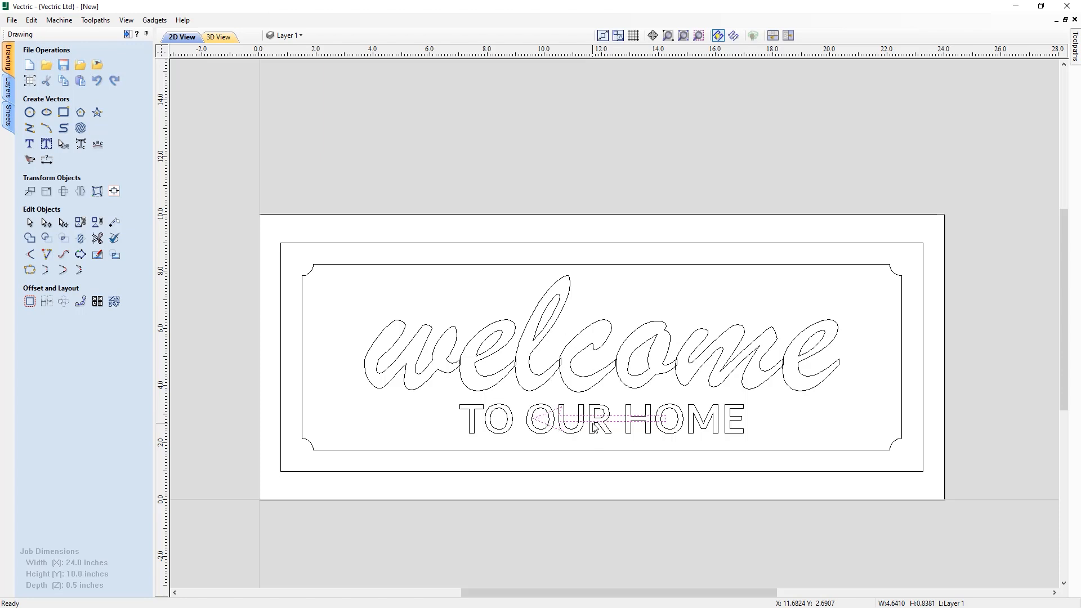
Step: Nudge the arrow horizontally until its tail sits just before the first letter of "TO OUR HOME"
left_click_drag(583, 446, 487, 450)
key("Left")
key("Left")
key("Left")
key("Left")
key("Left")
key("Left")
key("Left")
key("Left")
key("Left")
key("Left")
key("Left")
key("Left")
key("Left")
key("Left")
key("Left")
key("Left")
key("Left")
key("Left")
key("Left")
key("Left")
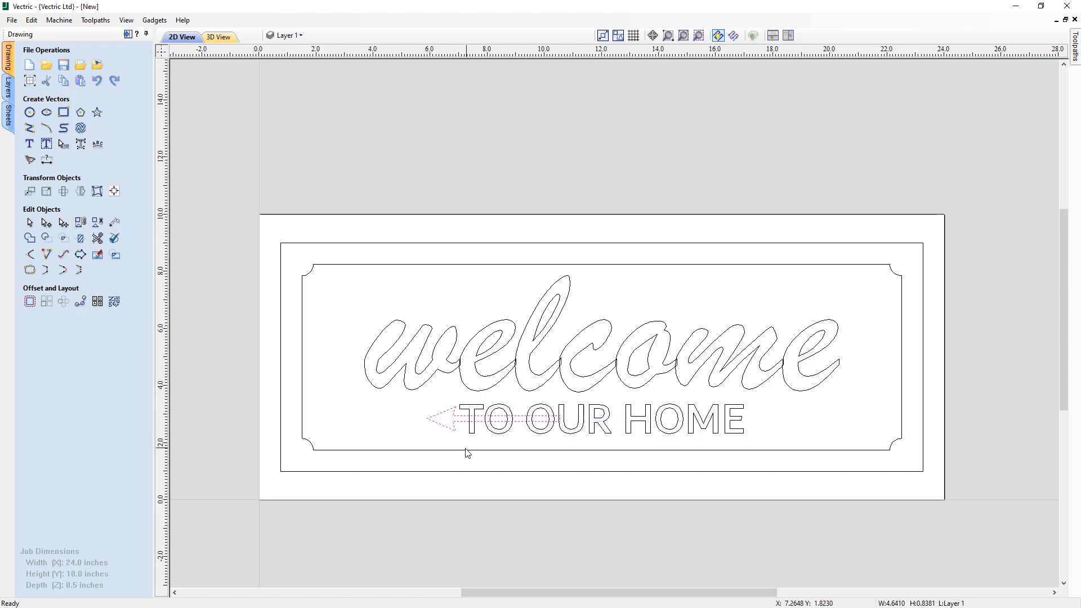
key("Left")
key("Left")
key("Left")
key("Left")
key("Left")
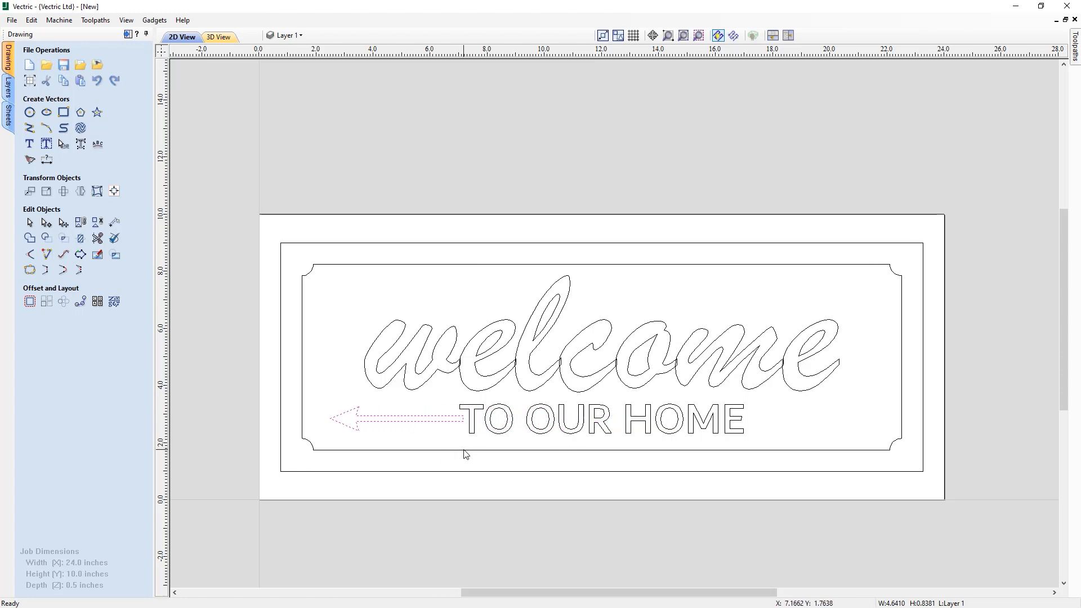
key("Left")
Step: Mirror a copy of the arrow horizontally about the job centre onto the other side of "TO OUR HOME"
key("ctrl+shift+h")
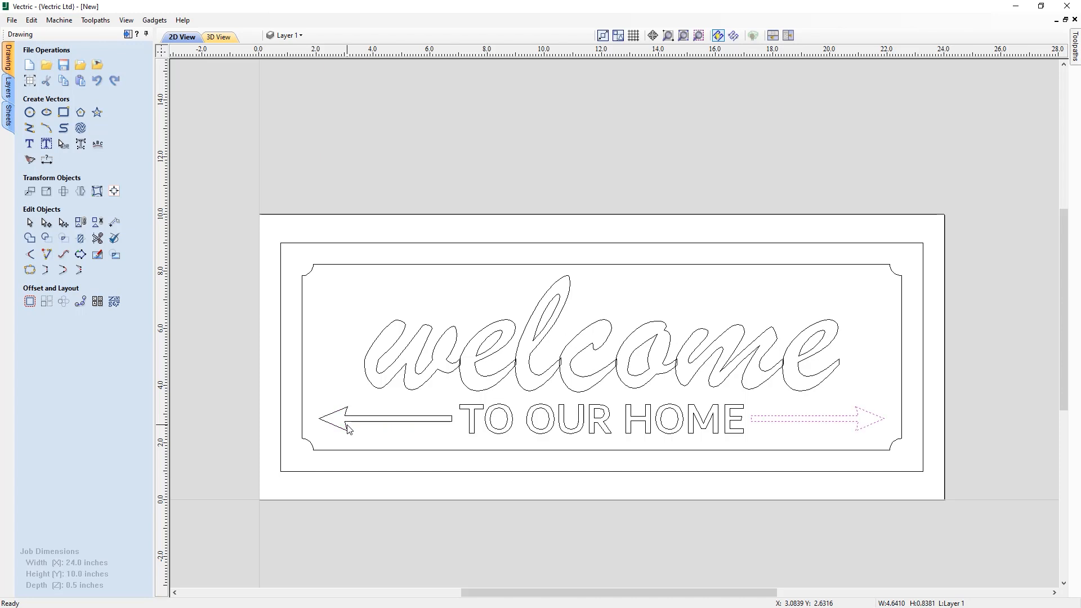
left_click(470, 521)
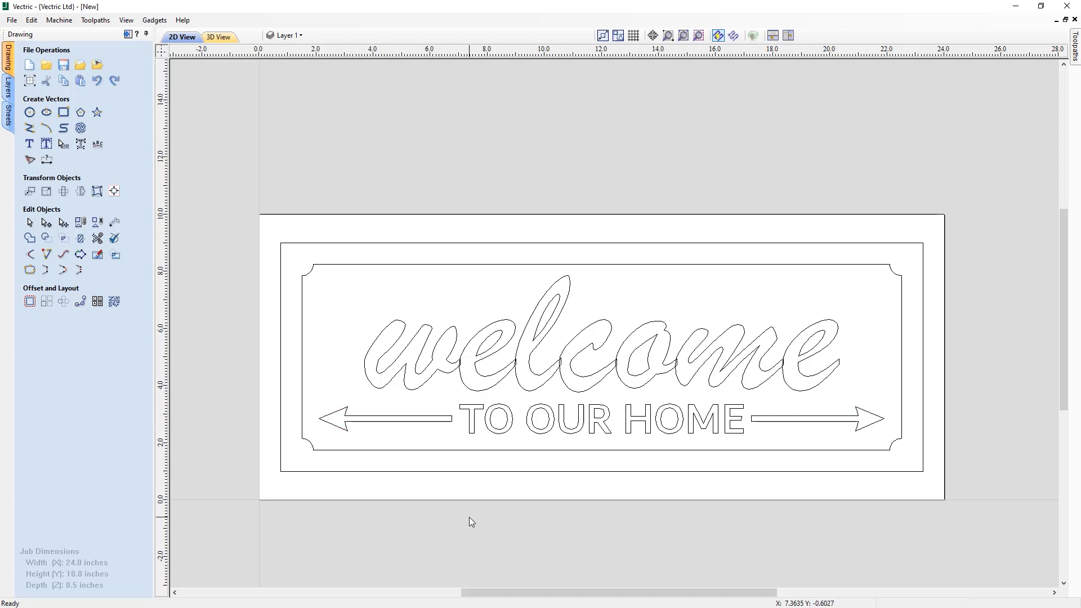
Step: Weld the overlapping letters of the "welcome" text, replacing the original text object with curves
scroll(471, 521, "up", 1)
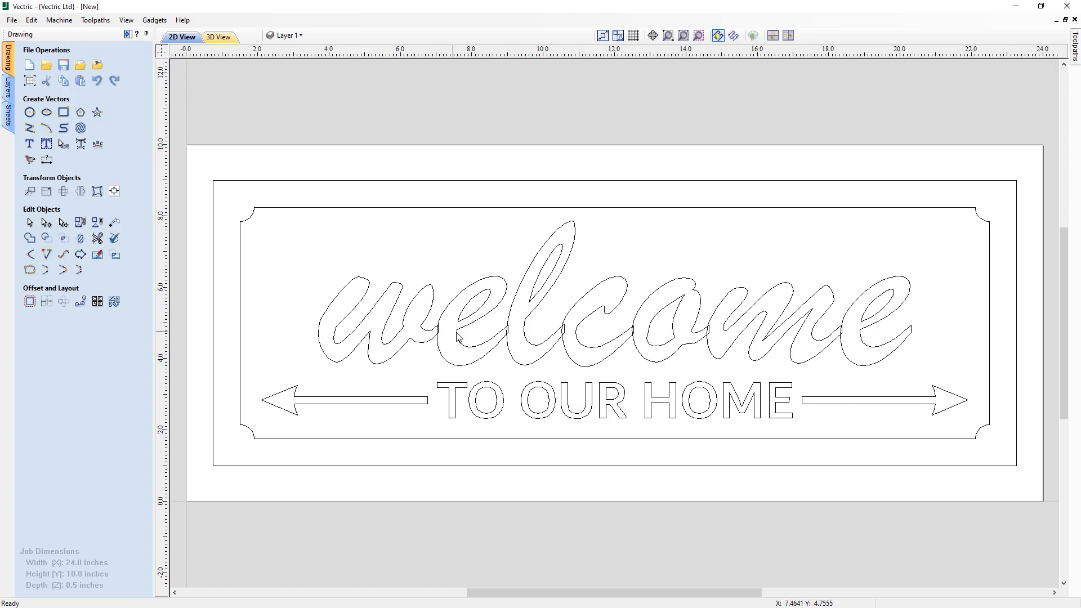
left_click(682, 355)
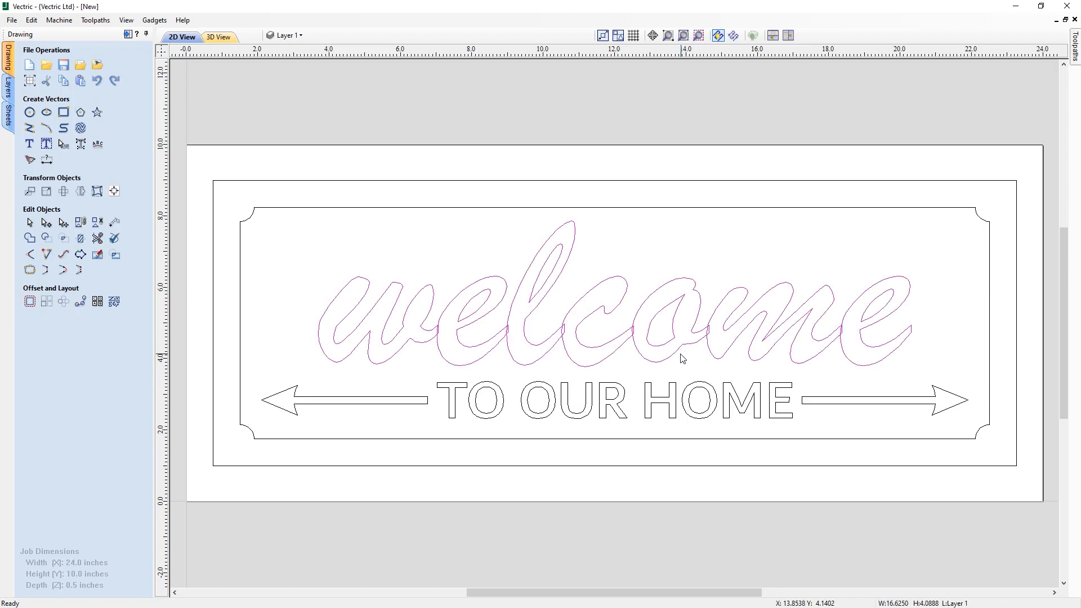
left_click(30, 240)
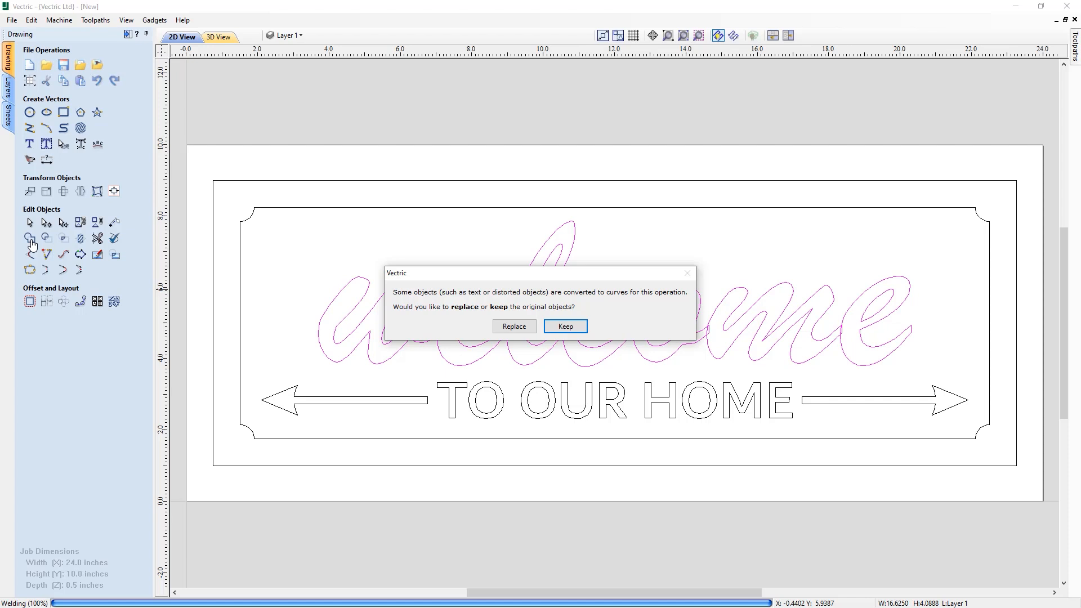
left_click(519, 329)
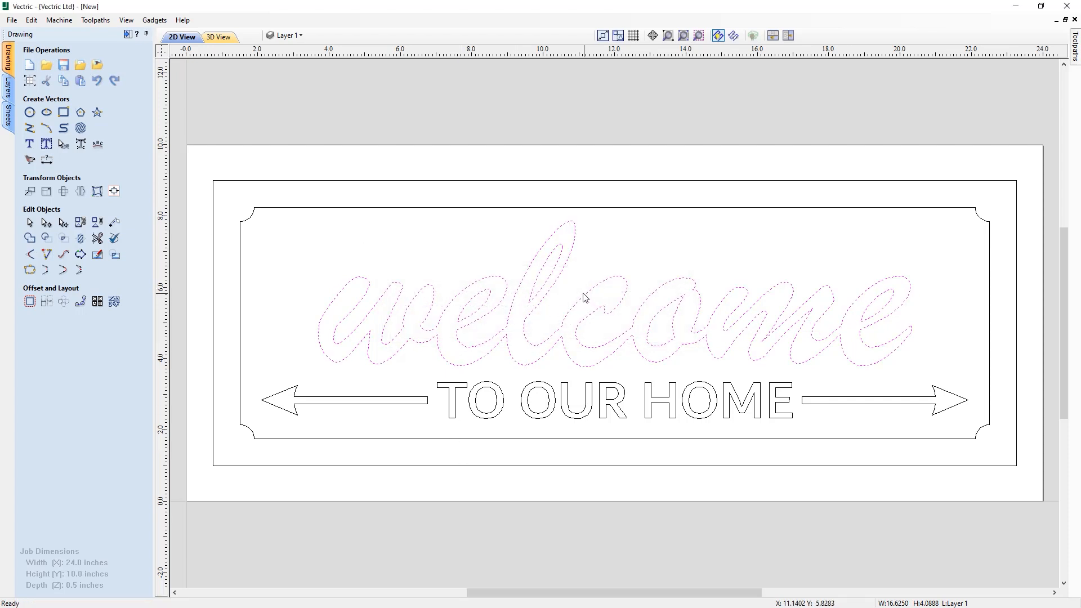
left_click(559, 338)
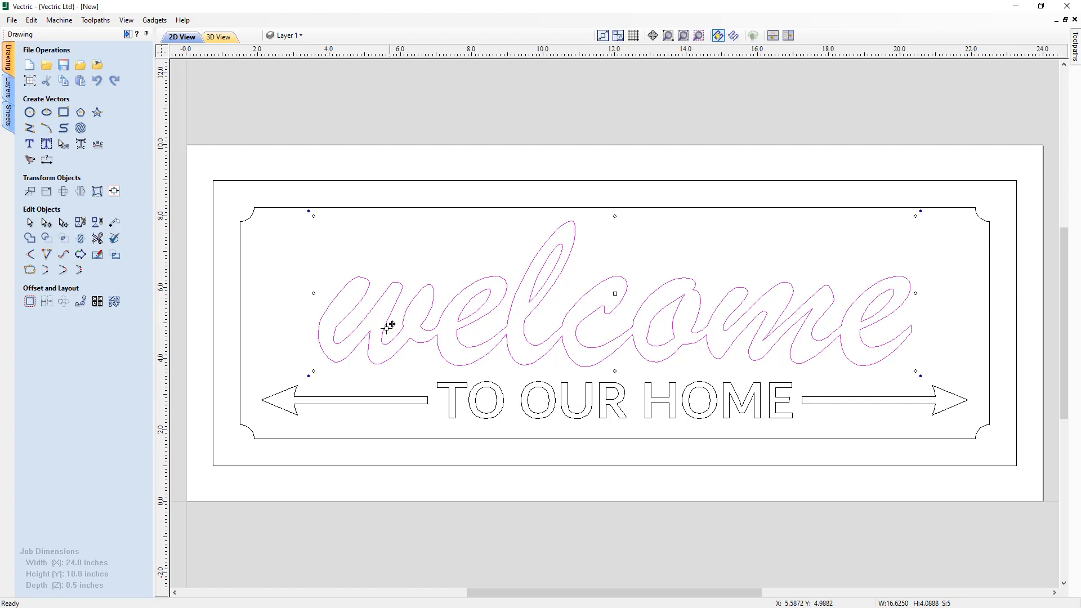
left_click(555, 317)
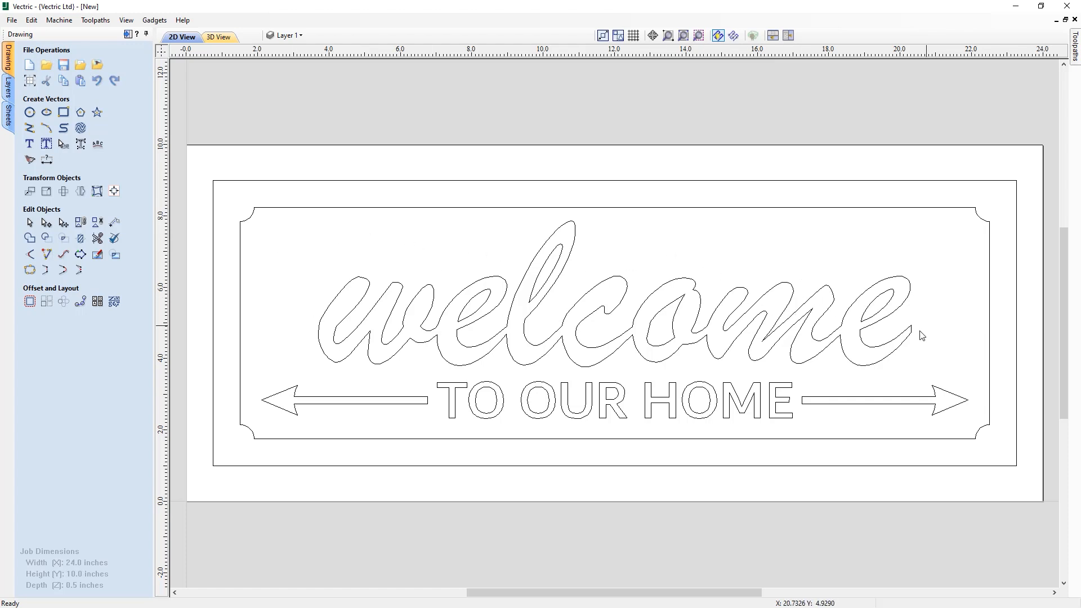
Step: Fill the notched inner rectangle with a vector texture at 0.35 inch maximum line spacing, placed on a layer named Texture
left_click(308, 208)
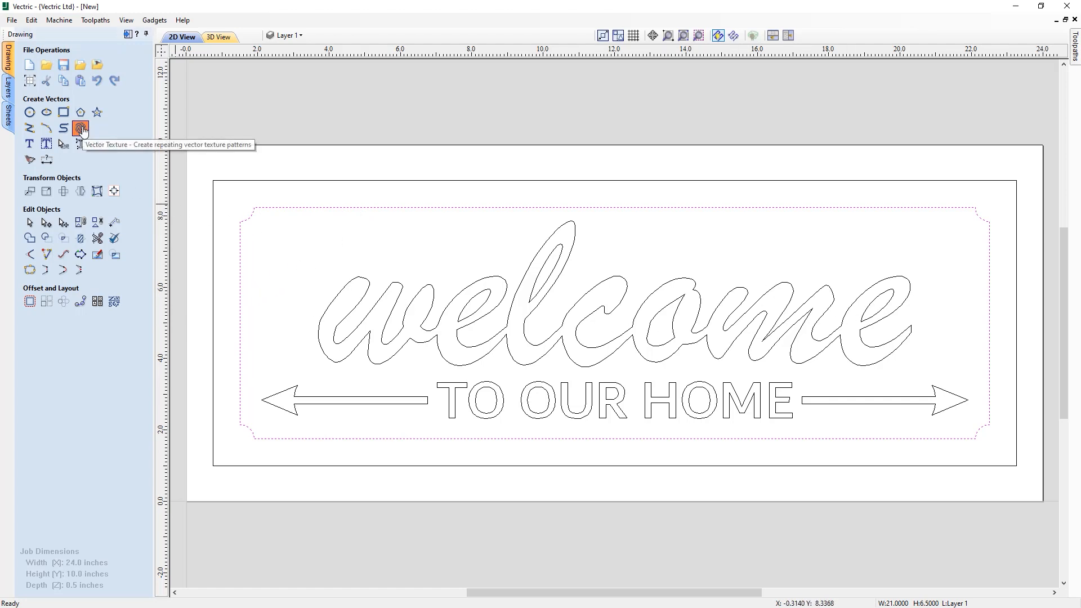
left_click(80, 129)
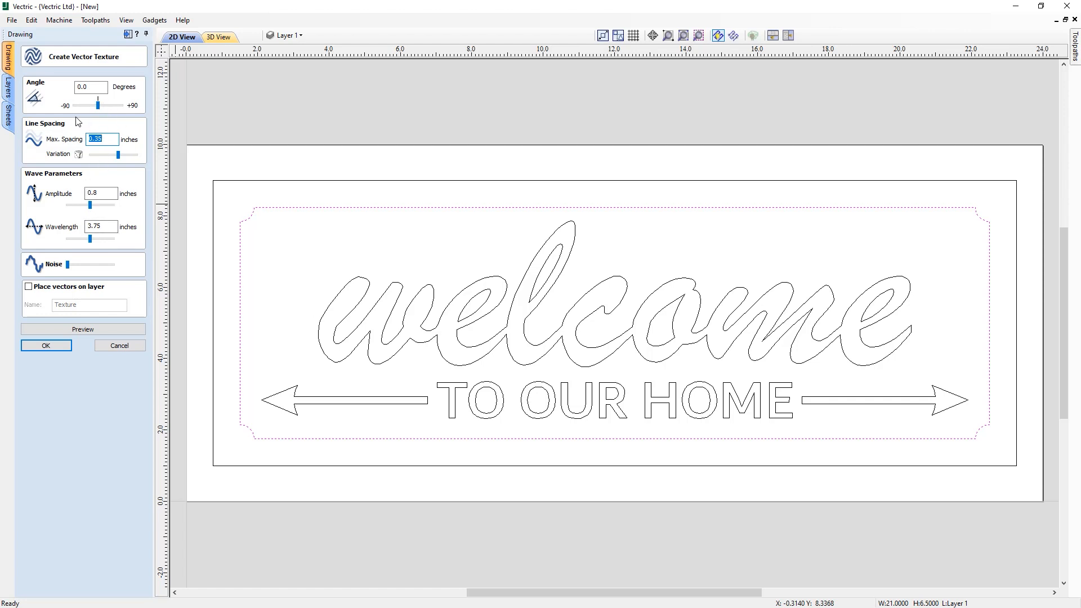
left_click(97, 140)
left_click(29, 286)
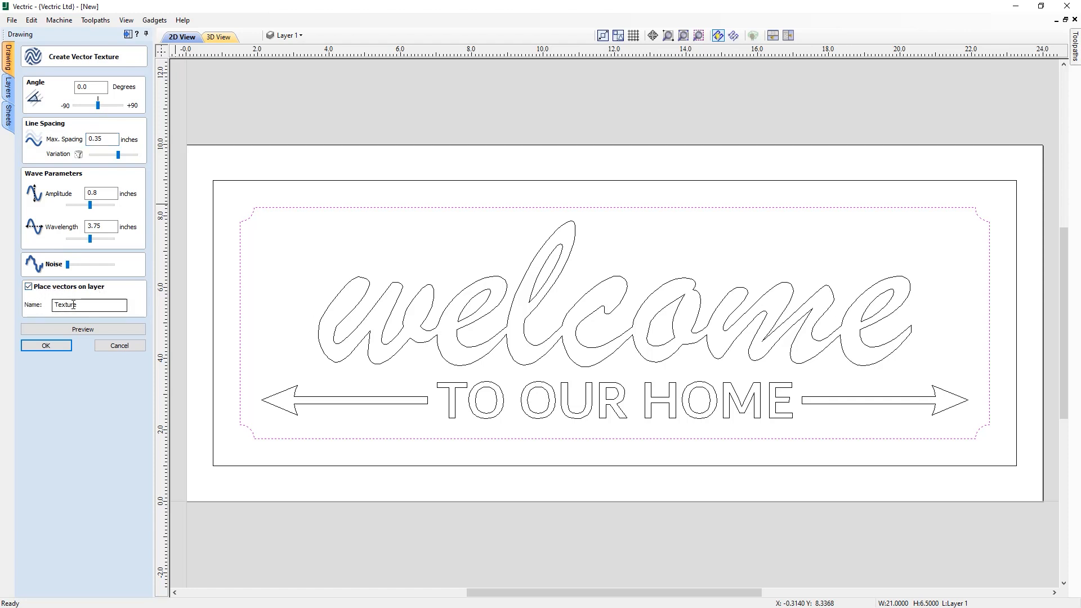
left_click(88, 331)
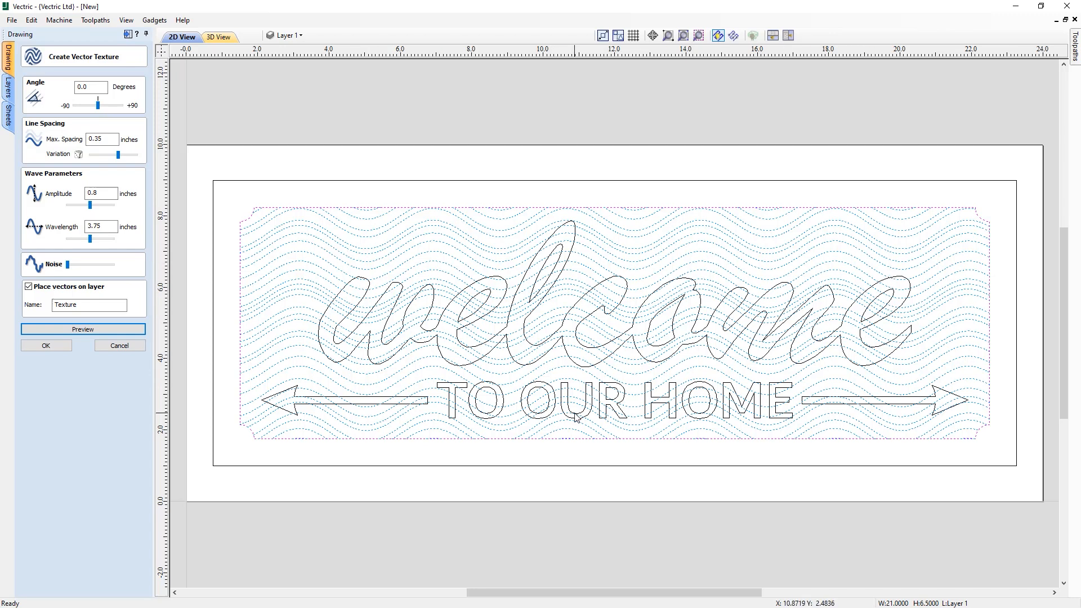
left_click(46, 347)
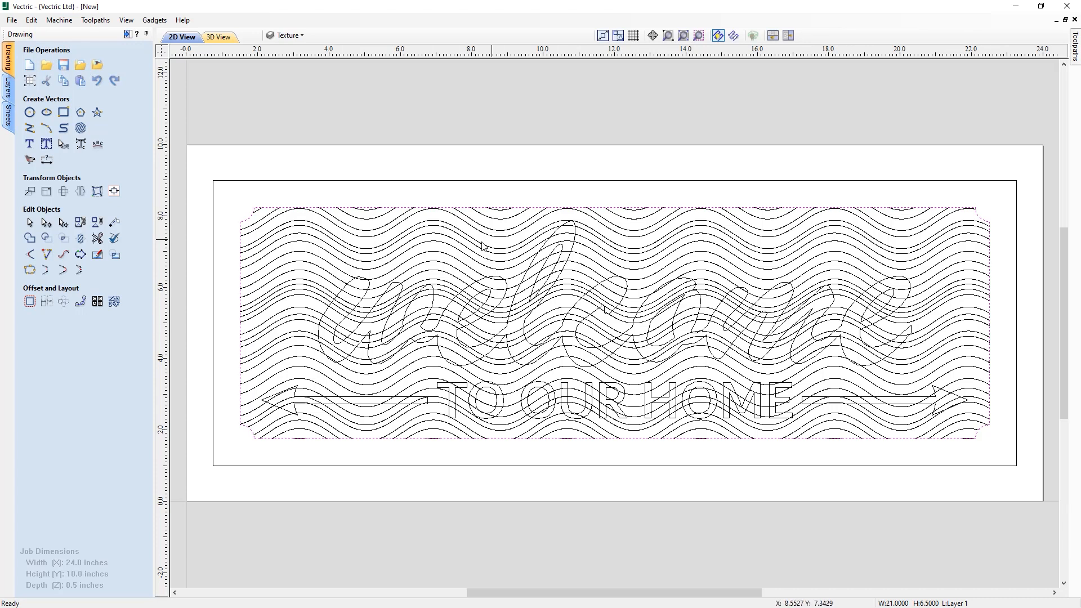
Step: Set the Texture layer's colour to light grey and deselect the border
left_click(303, 35)
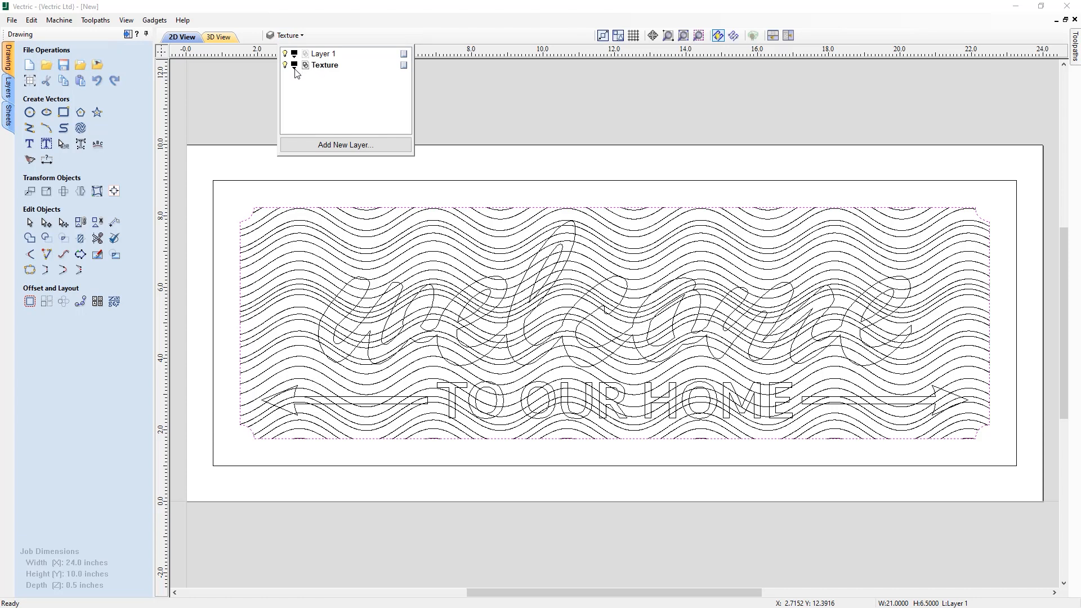
left_click(294, 68)
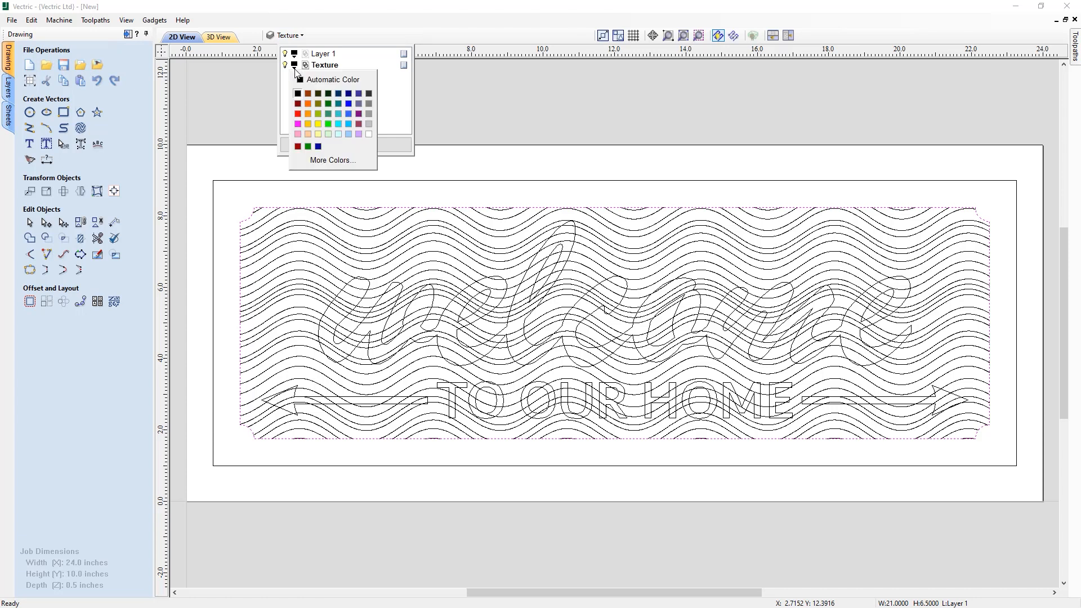
left_click(370, 123)
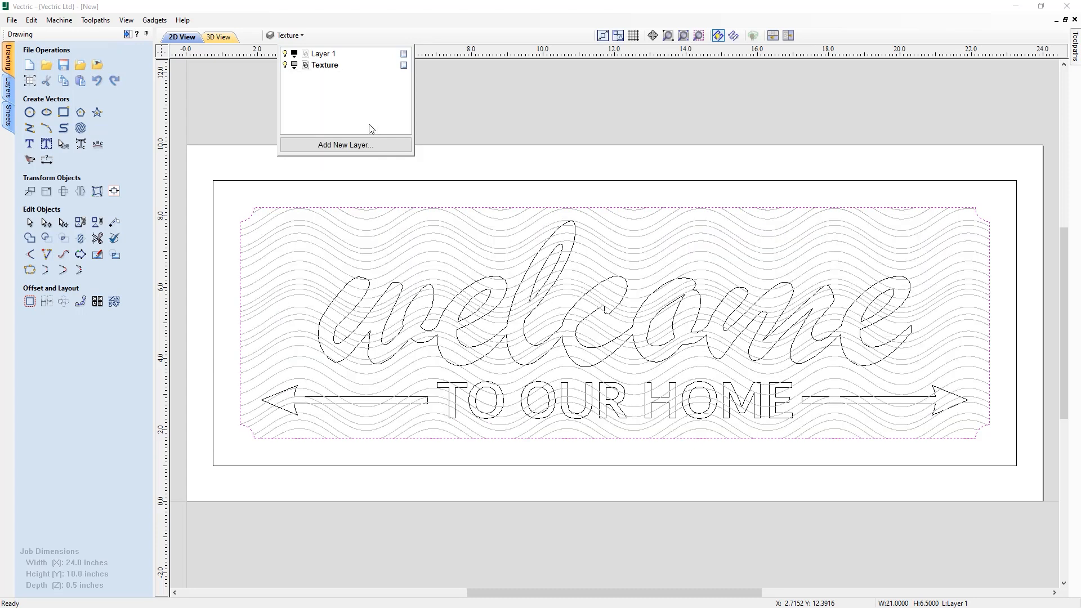
left_click(452, 116)
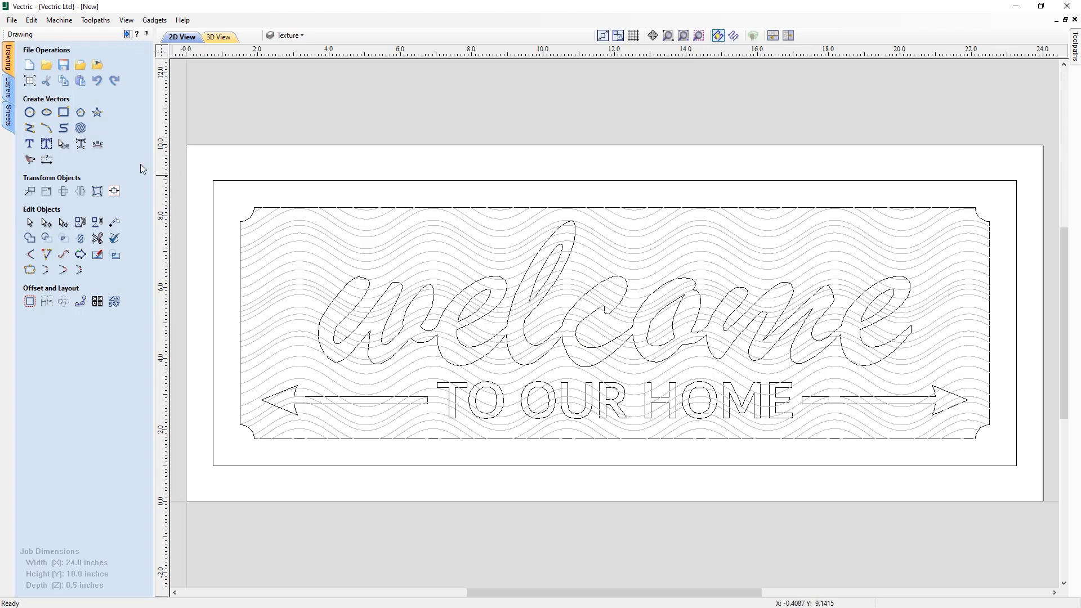
Step: Rename the existing sheet as "Sign Layout"
left_click(8, 117)
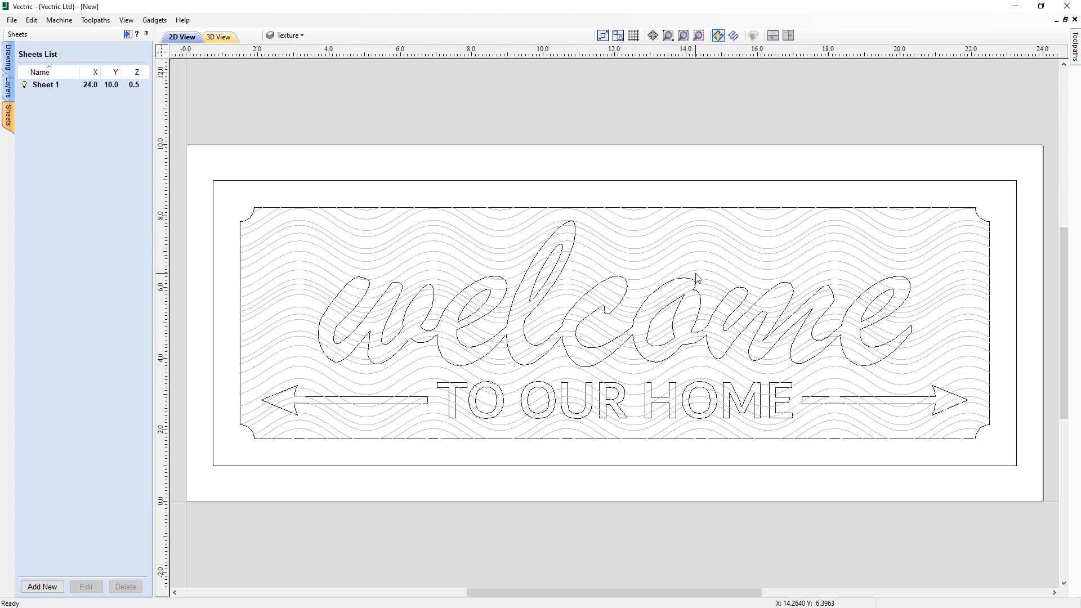
left_click(49, 90)
right_click(49, 86)
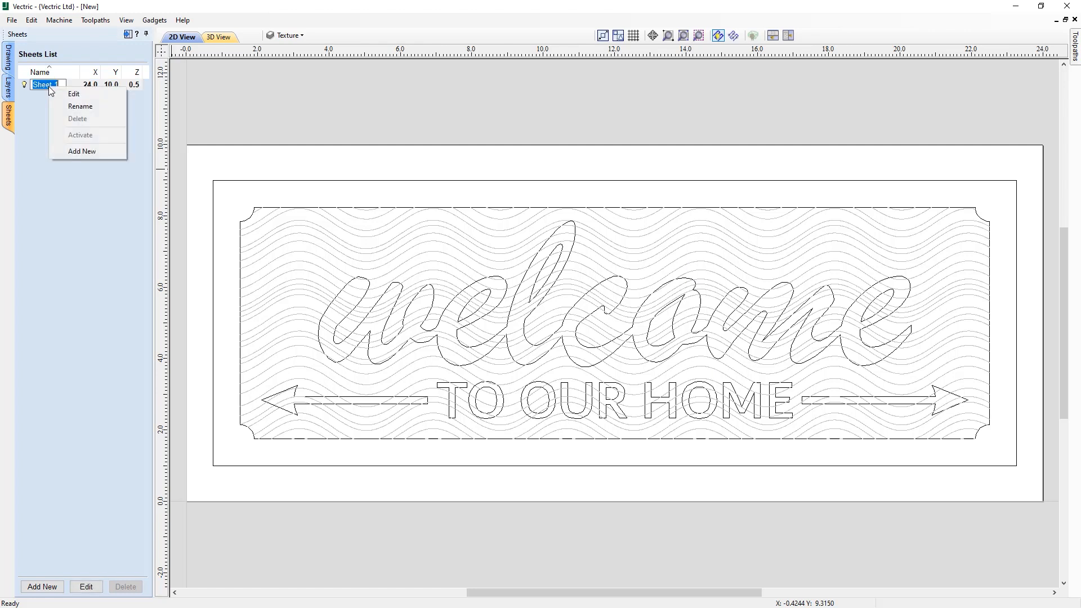
left_click(76, 107)
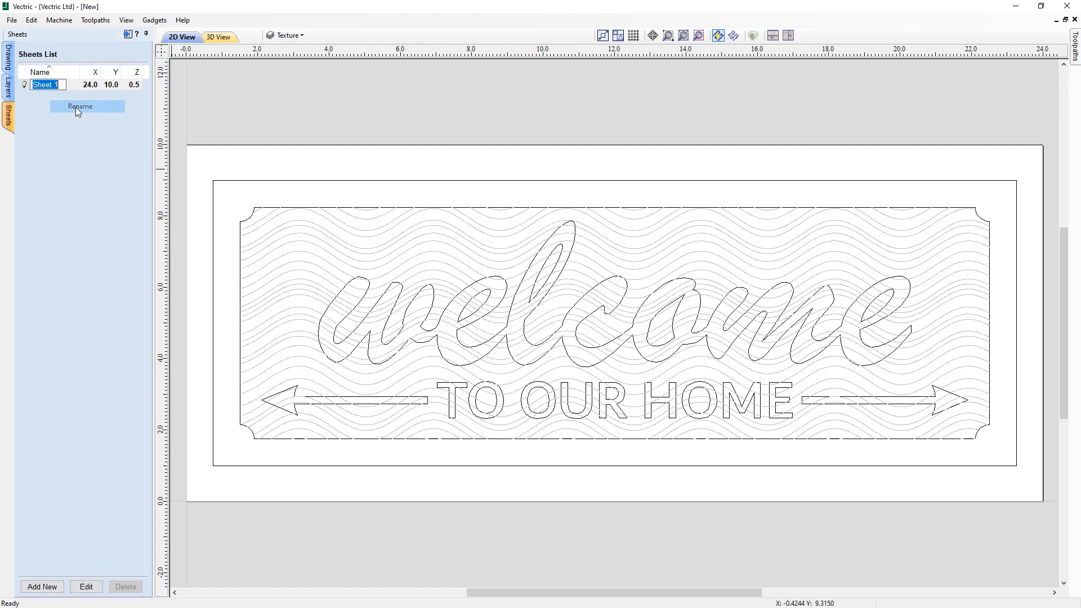
left_click(56, 85)
left_click_drag(57, 84, 30, 85)
type("Sign ")
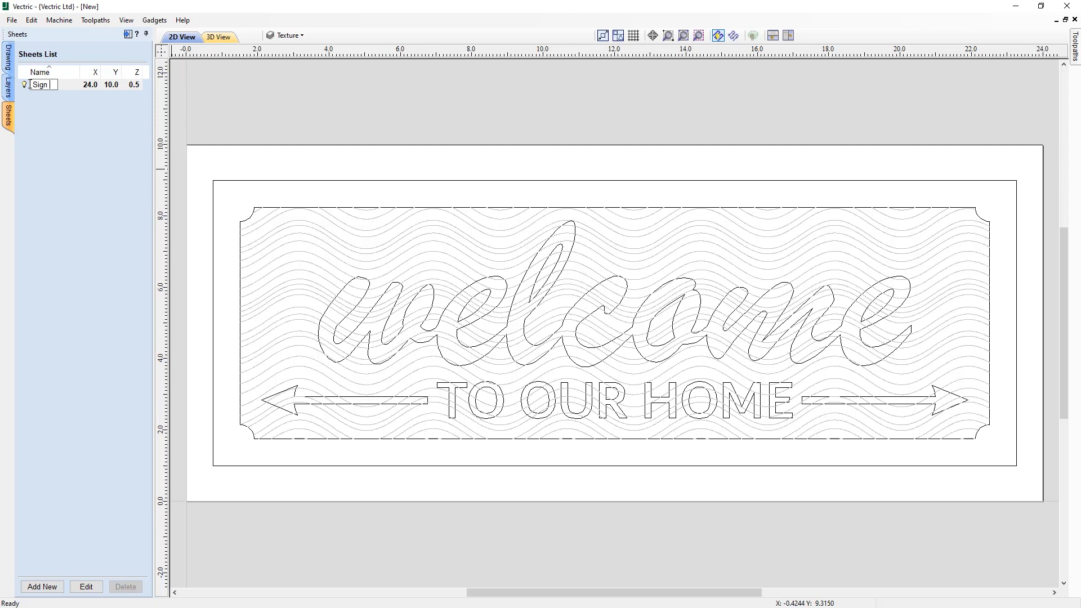
type("Layout")
left_click(41, 100)
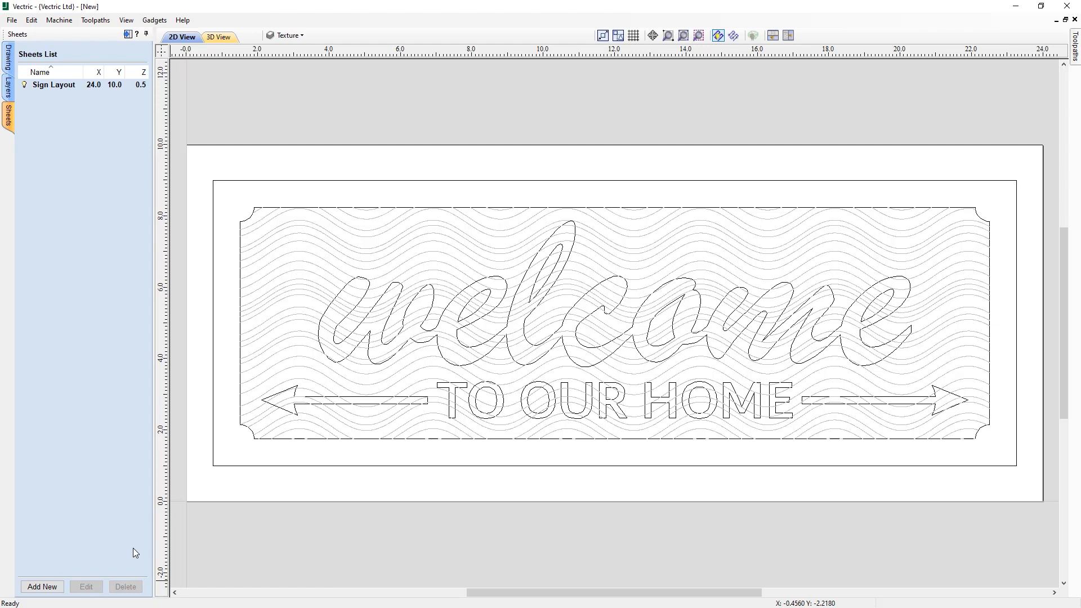
Step: Add a new sheet named "Black Acrylic"
left_click(48, 589)
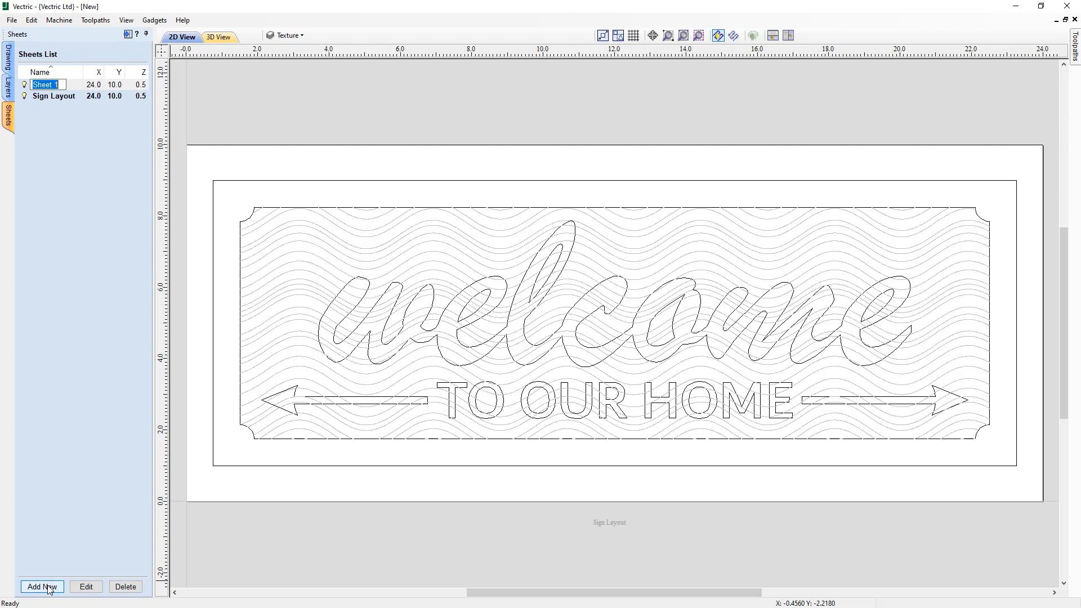
type("Black Acrylic")
left_click(124, 158)
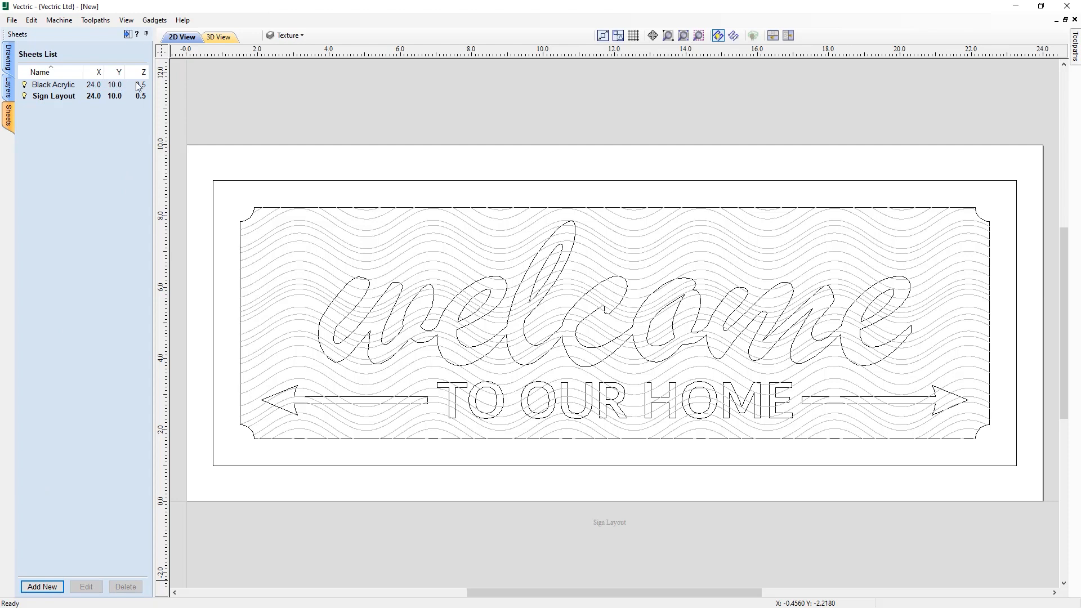
Step: Resize the Black Acrylic sheet to 18 inches wide, 8 inches high and 0.25 inch thick
left_click(68, 85)
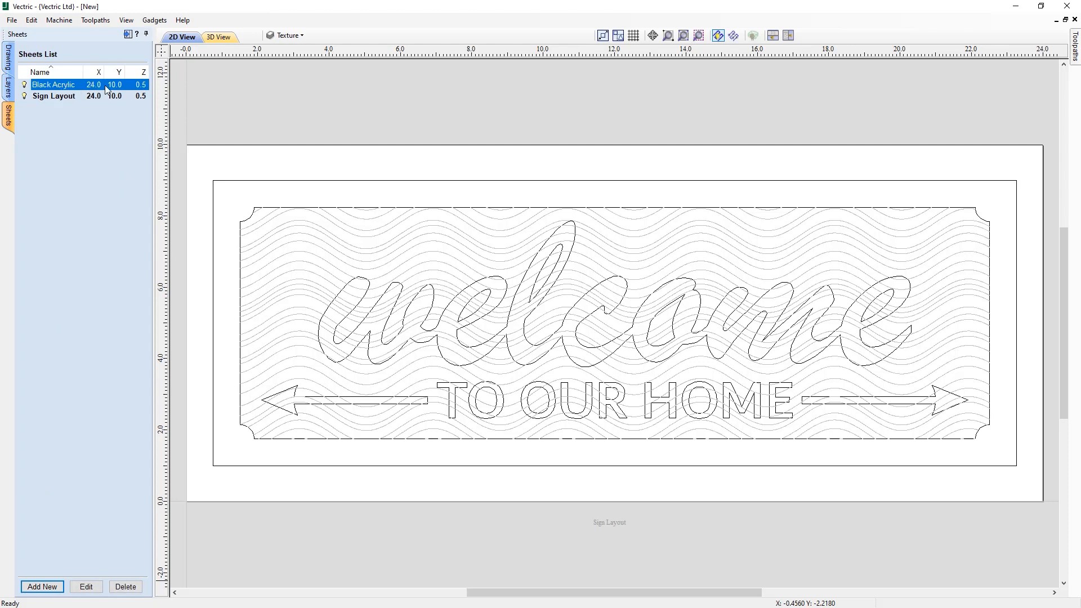
left_click(87, 587)
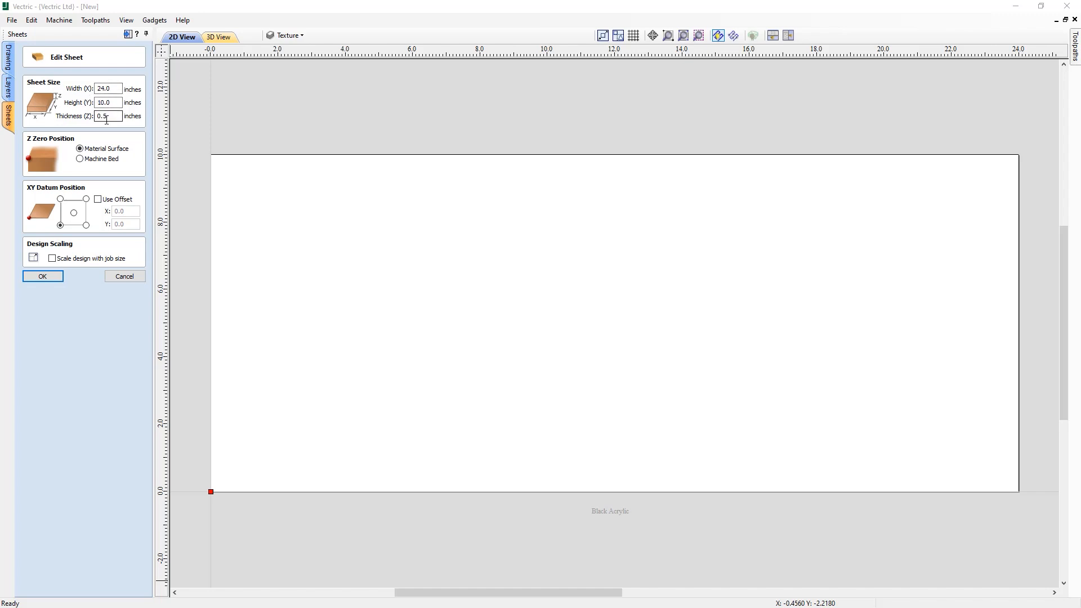
double_click(106, 89)
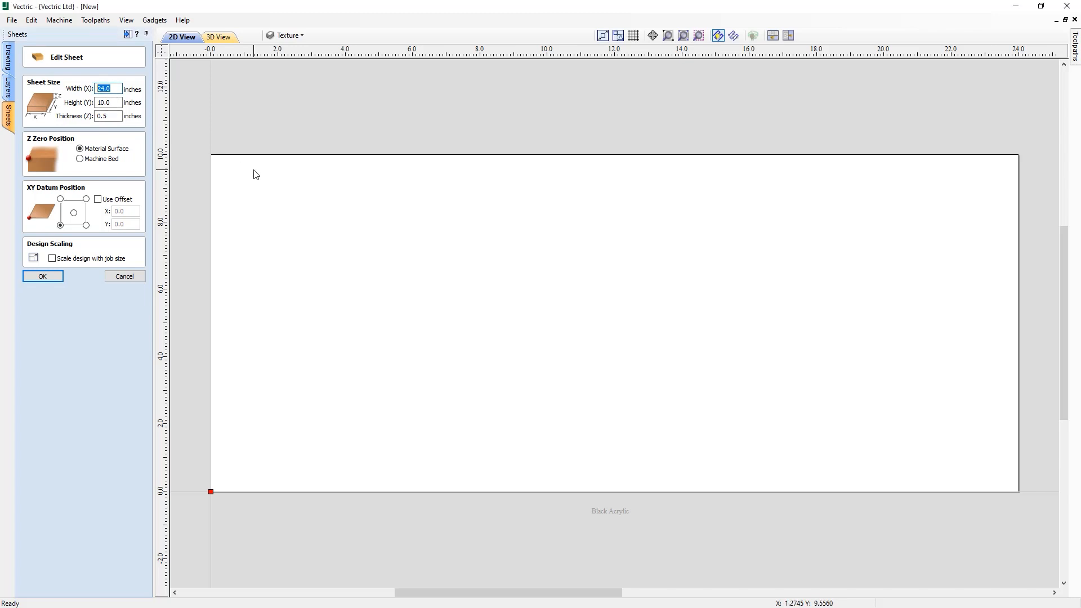
type("18")
double_click(94, 102)
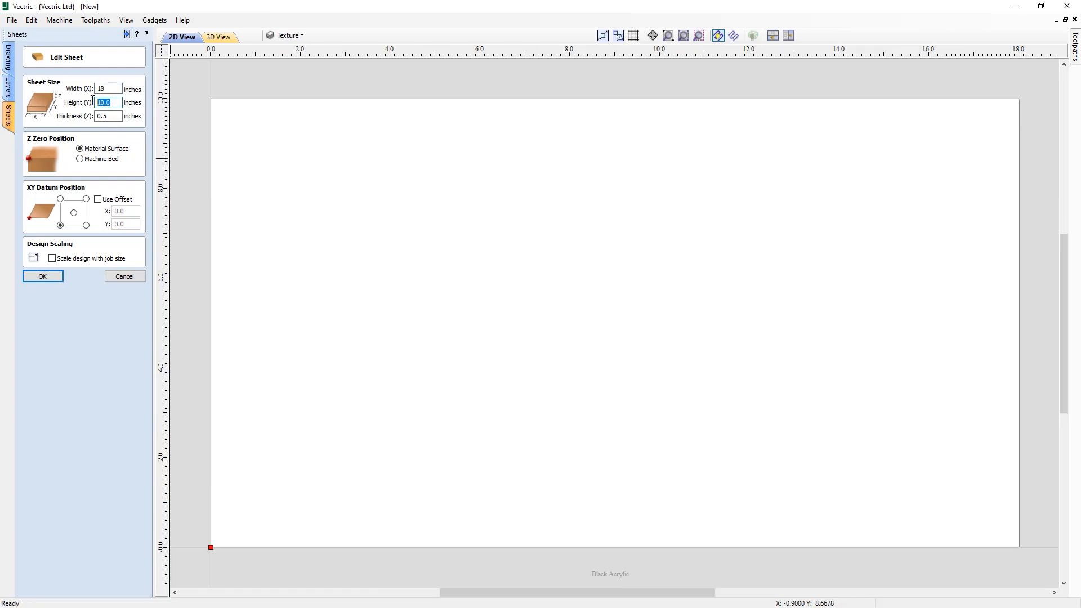
type("8")
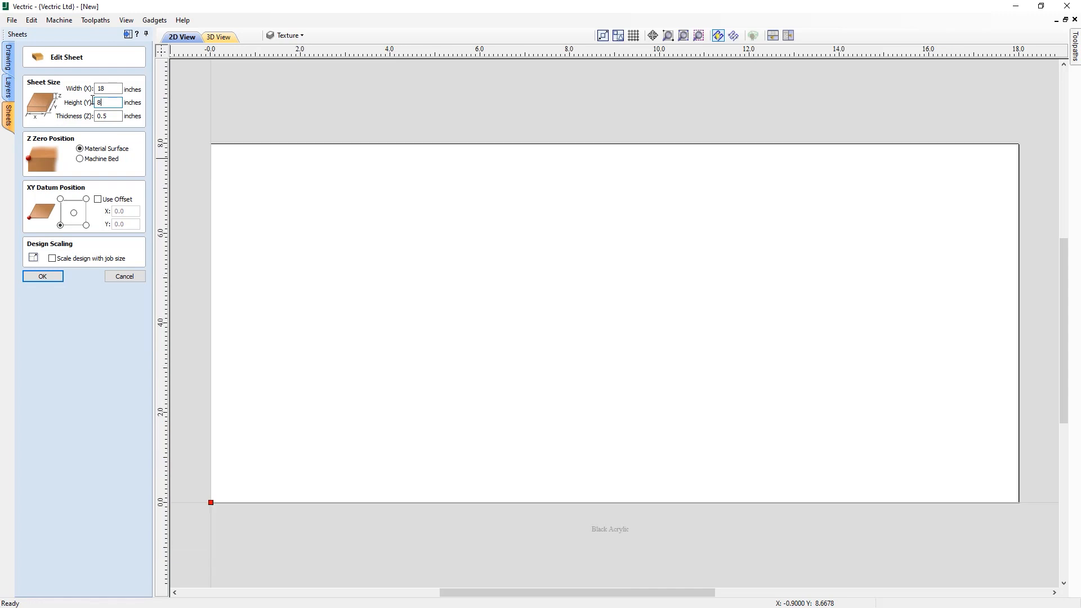
double_click(107, 116)
left_click(43, 277)
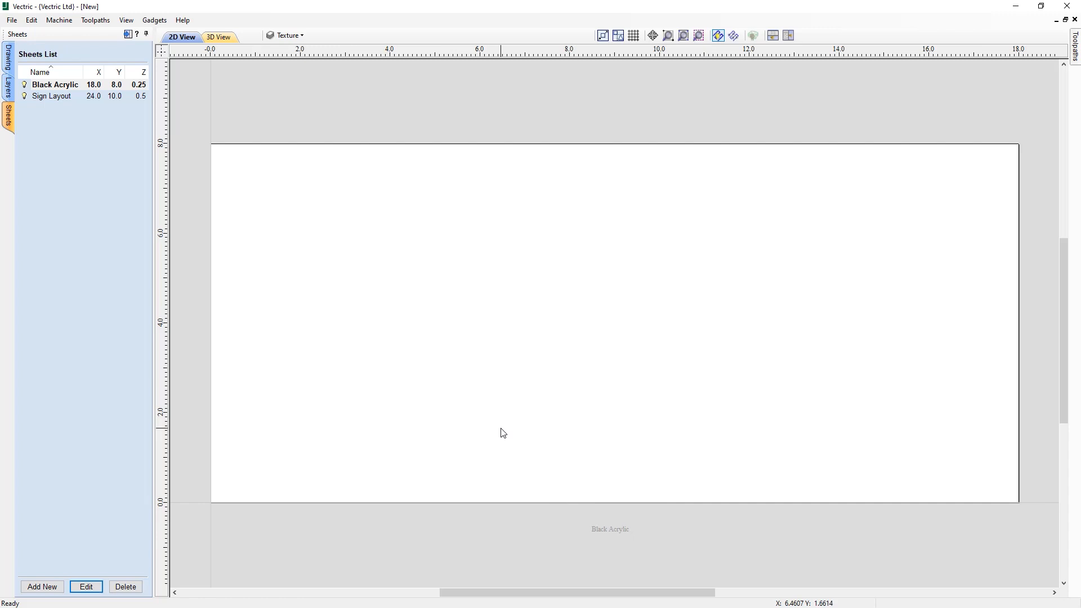
Step: Switch the active sheet between Sign Layout and Black Acrylic, and toggle the Sign Layout sheet's visibility off and on
scroll(502, 433, "down", 5)
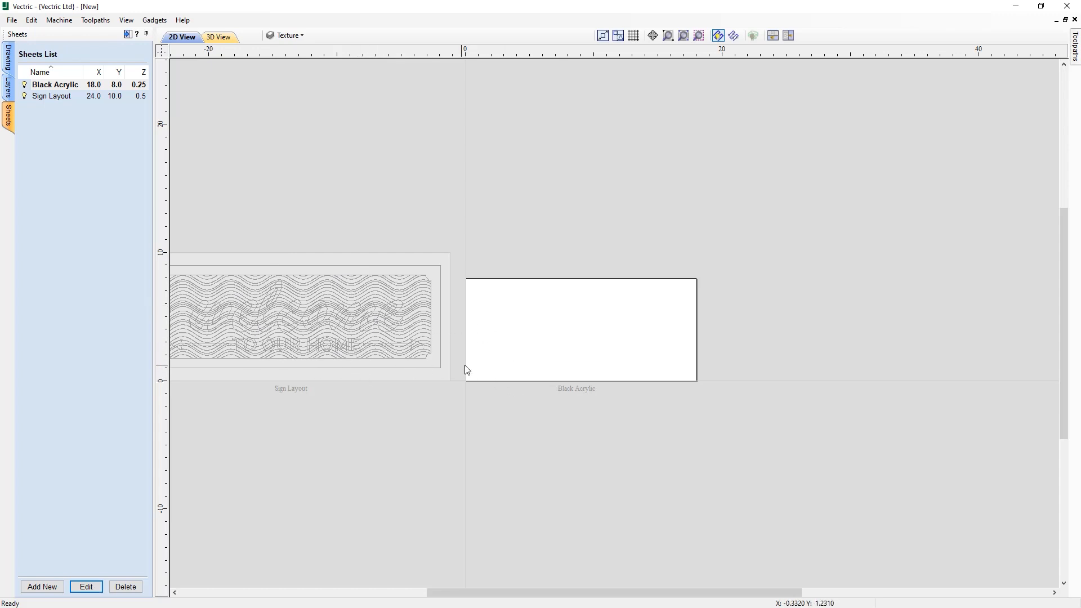
left_click(410, 376)
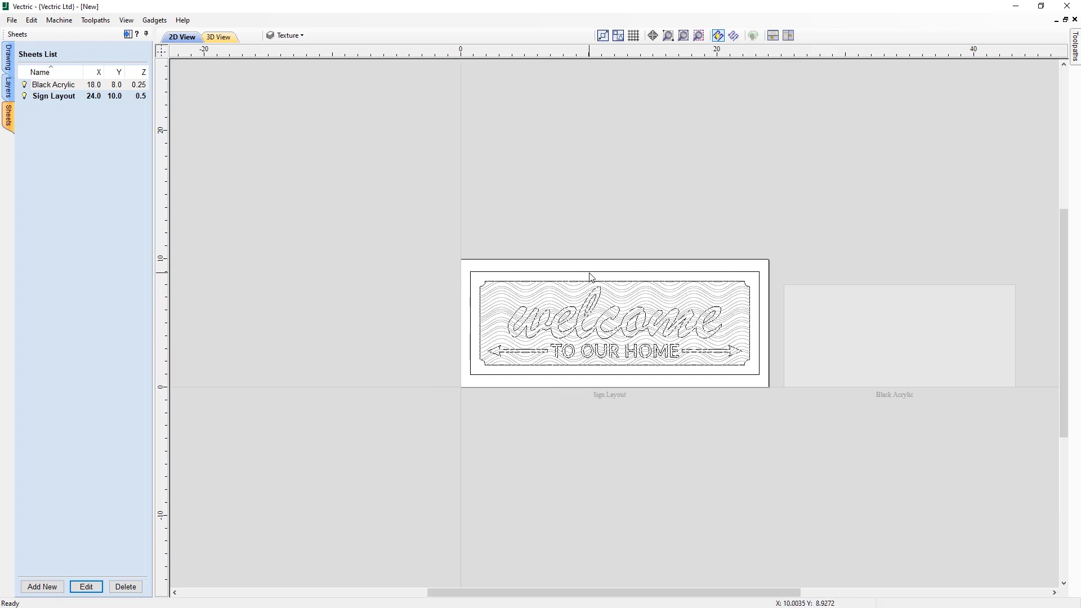
double_click(876, 333)
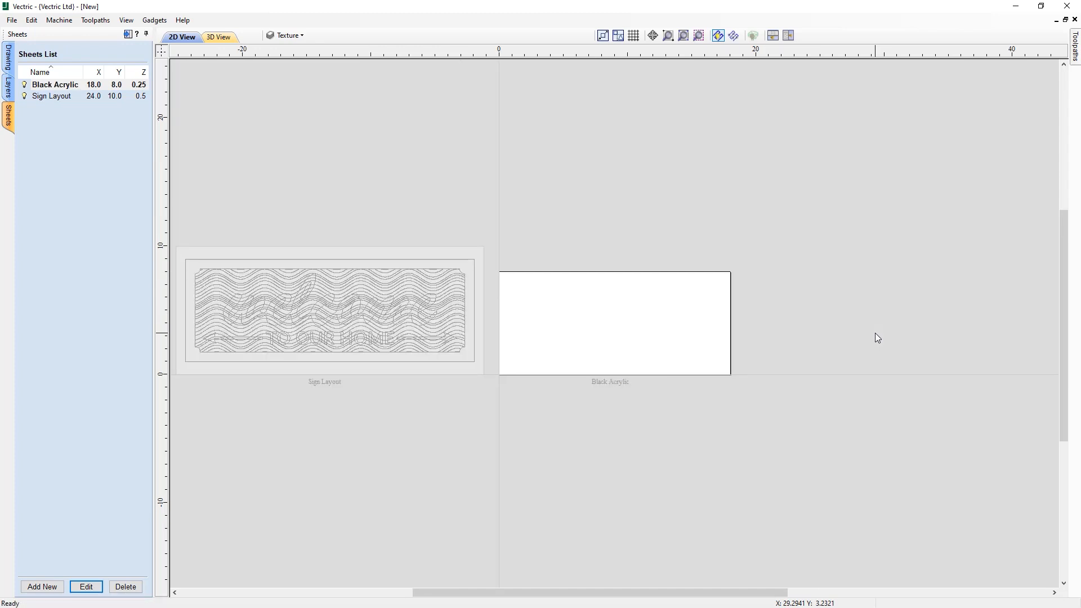
left_click(55, 96)
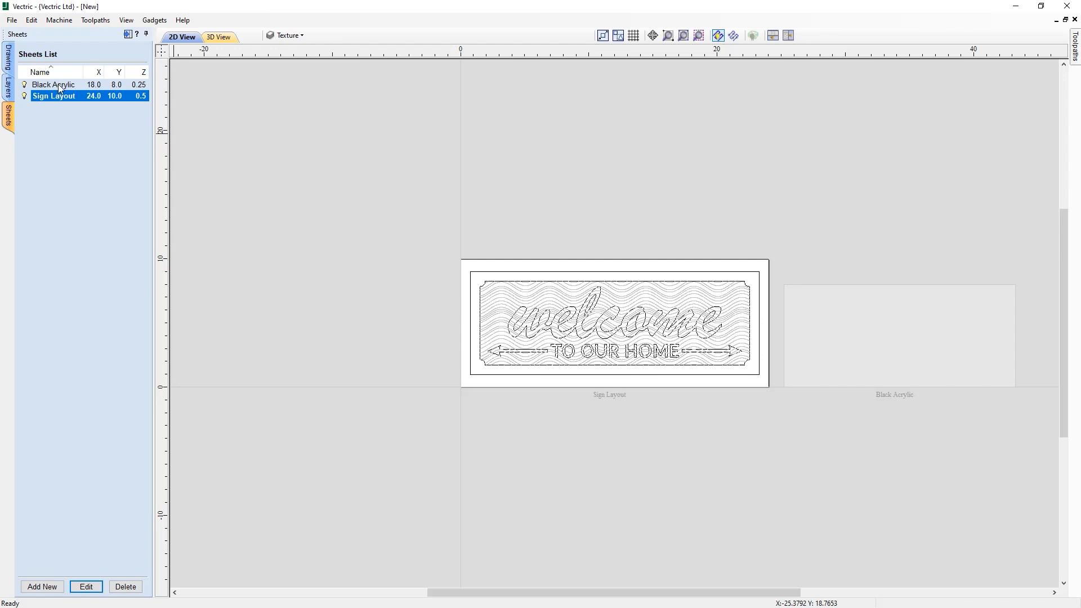
left_click(59, 84)
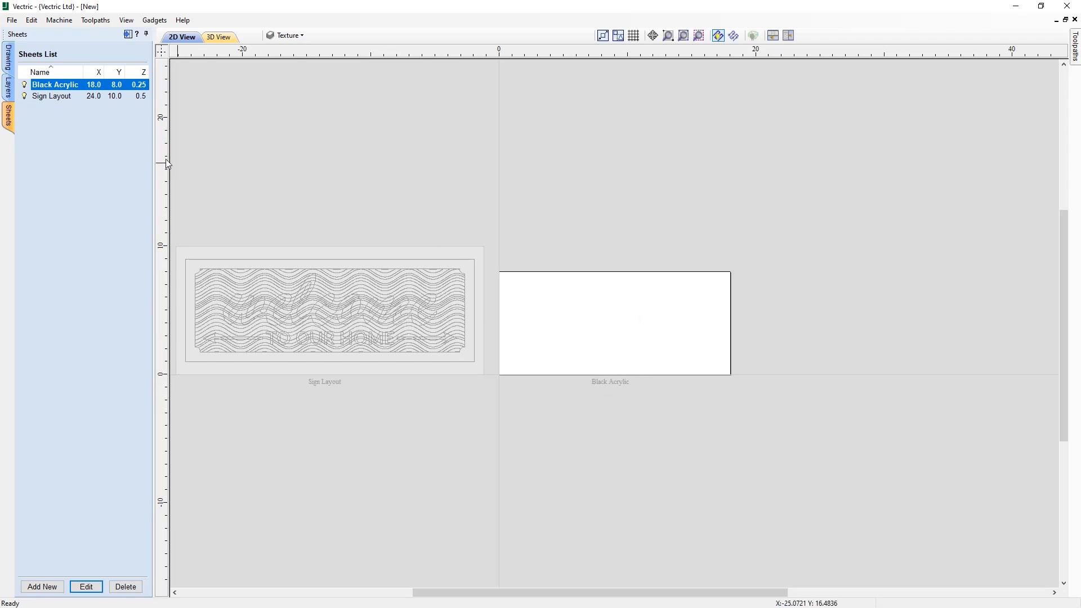
left_click(24, 97)
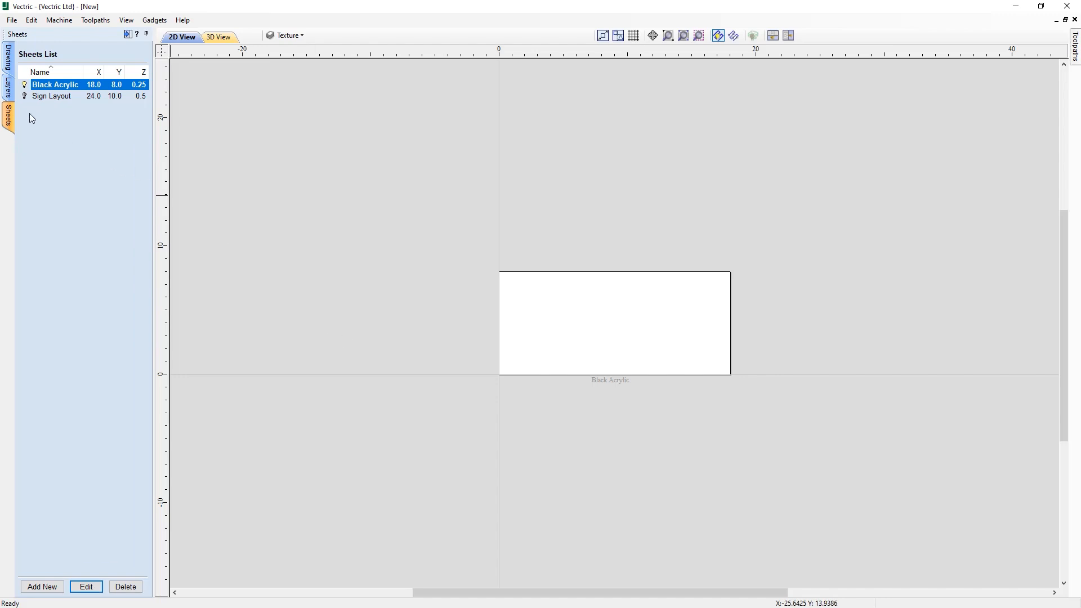
left_click(25, 97)
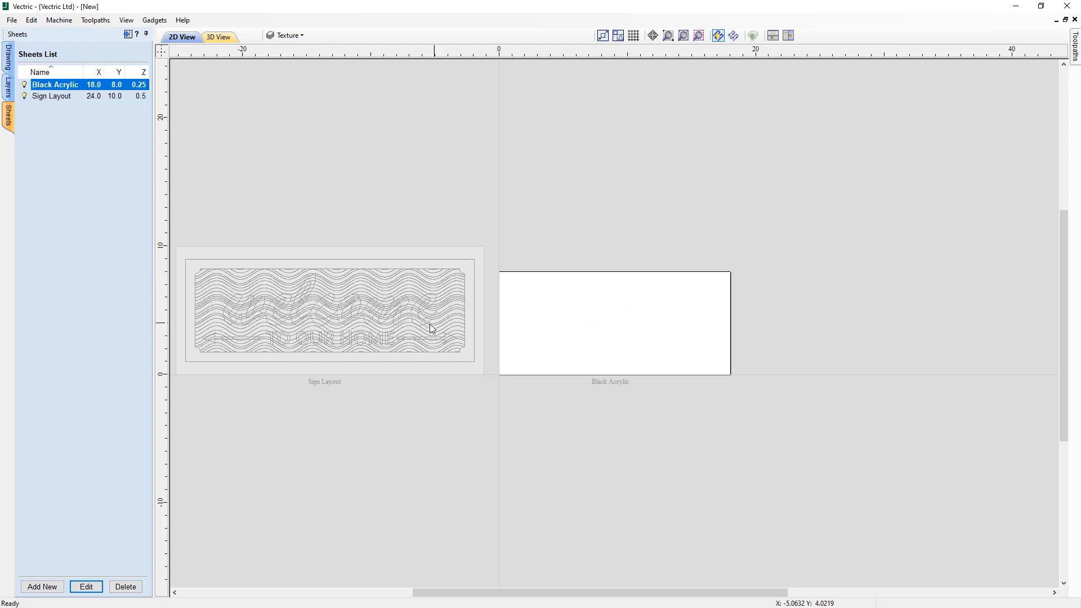
Step: Copy the "TO OUR HOME" text and both arrows from the Sign Layout sheet to the Black Acrylic sheet
left_click(57, 97)
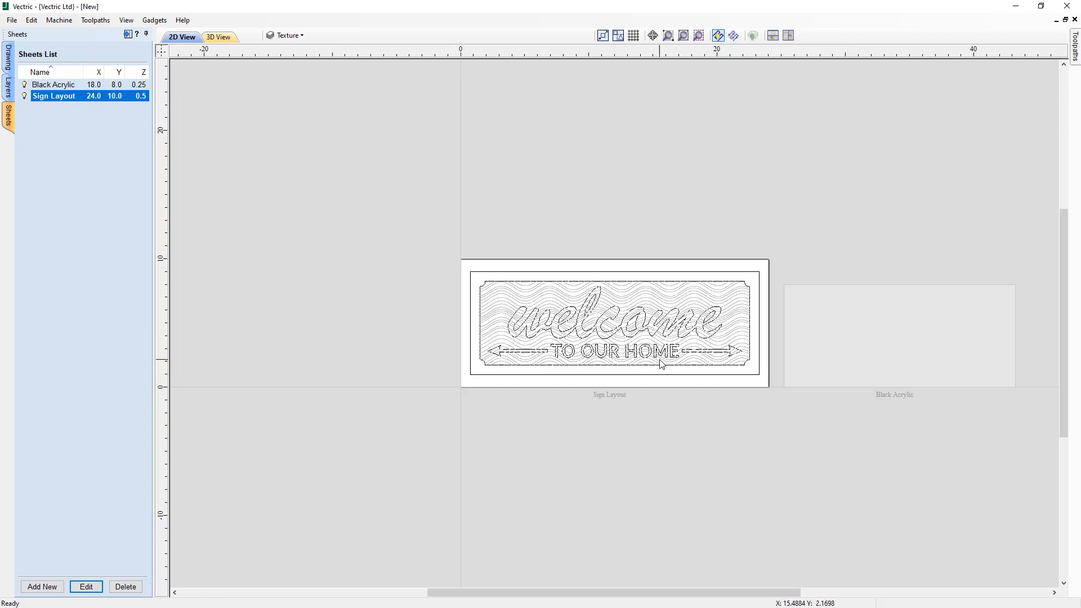
scroll(662, 363, "up", 5)
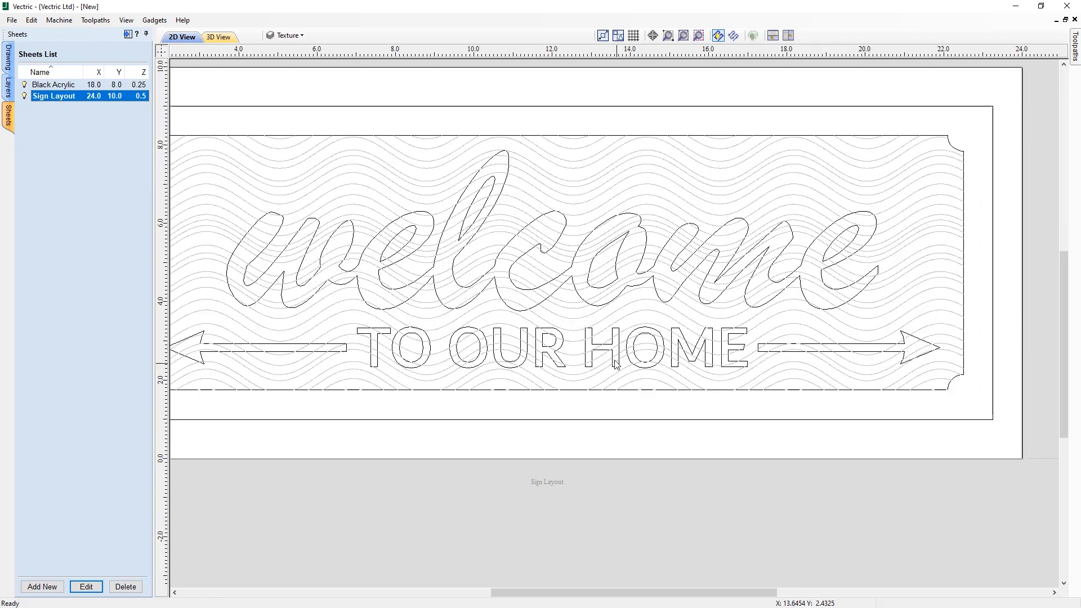
scroll(583, 348, "up", 2)
left_click(601, 348)
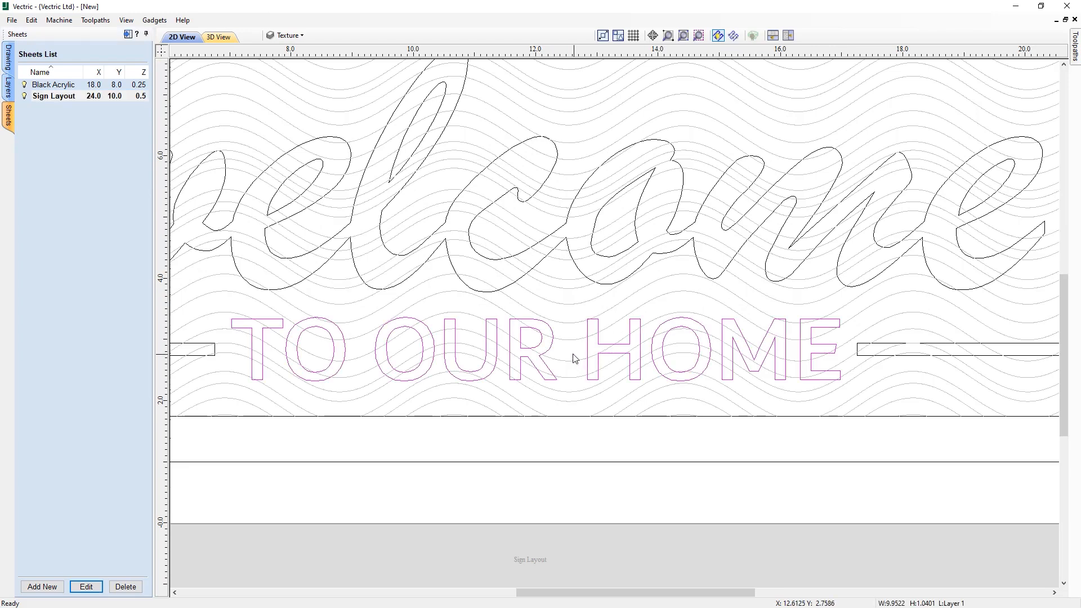
scroll(575, 358, "down", 2)
scroll(295, 357, "up", 2)
left_click(290, 355, "shift")
left_click(1015, 351, "shift")
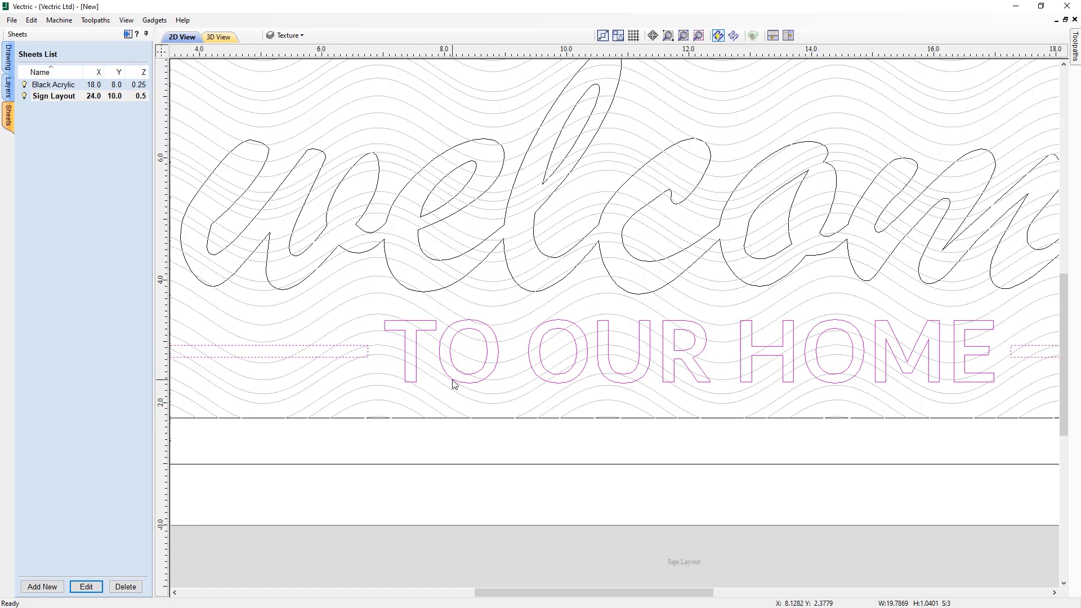
scroll(455, 384, "down", 5)
right_click(605, 376)
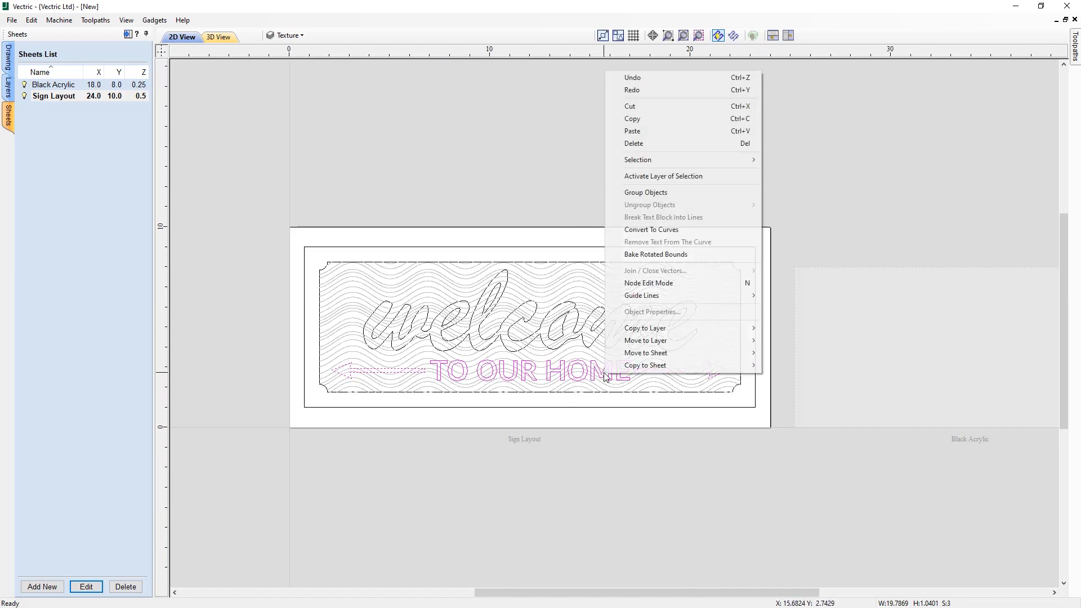
mouse_move(657, 369)
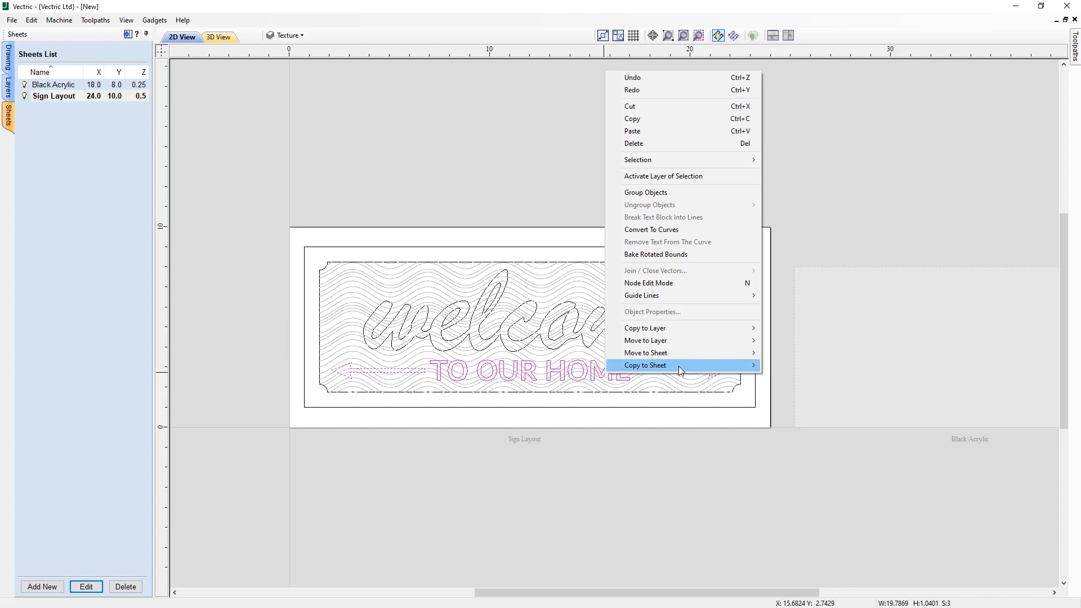
left_click(806, 367)
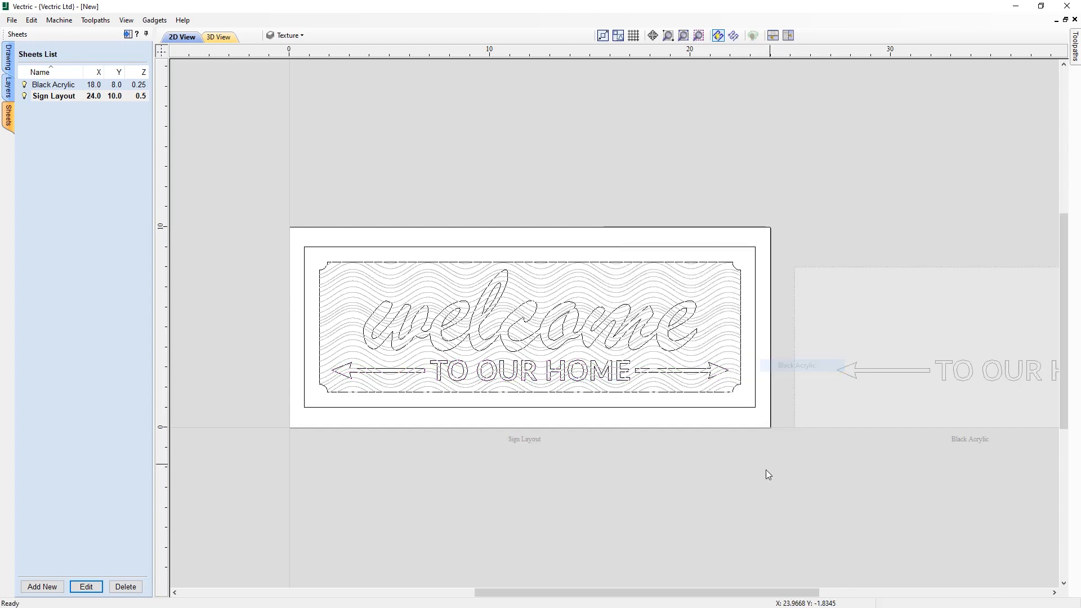
Step: Activate the Black Acrylic sheet and move the "TO OUR HOME" text into the sheet's lower-left corner
scroll(734, 493, "down", 2)
scroll(856, 366, "up", 1)
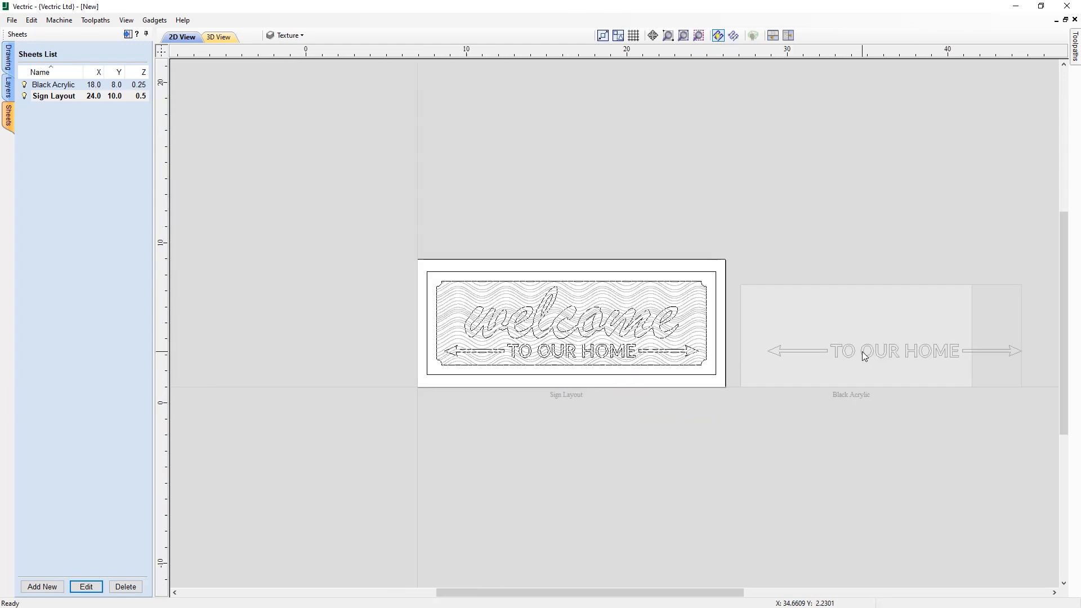
scroll(862, 351, "up", 1)
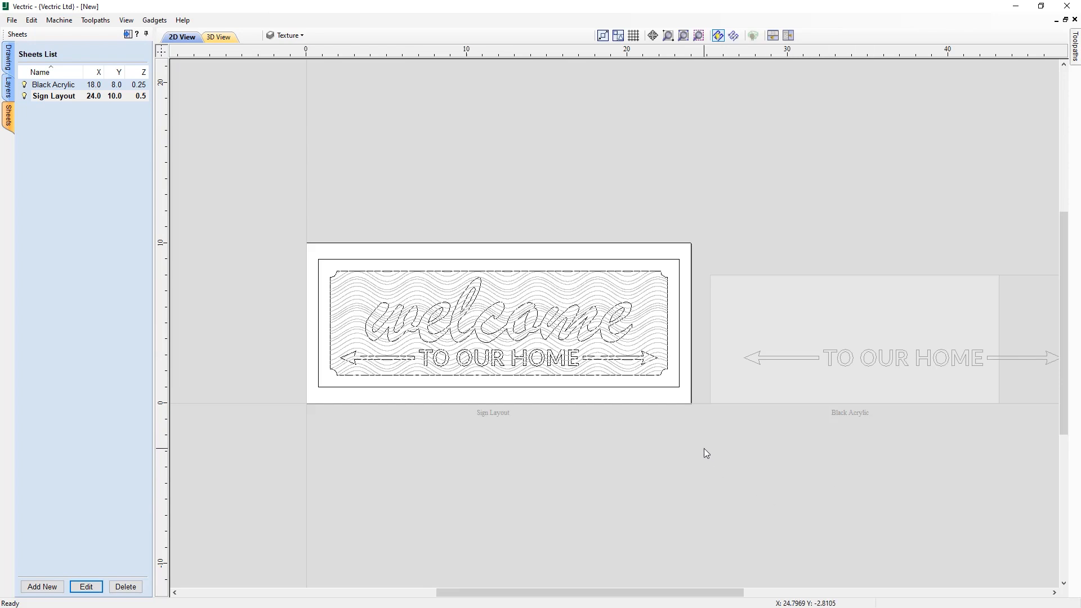
double_click(835, 384)
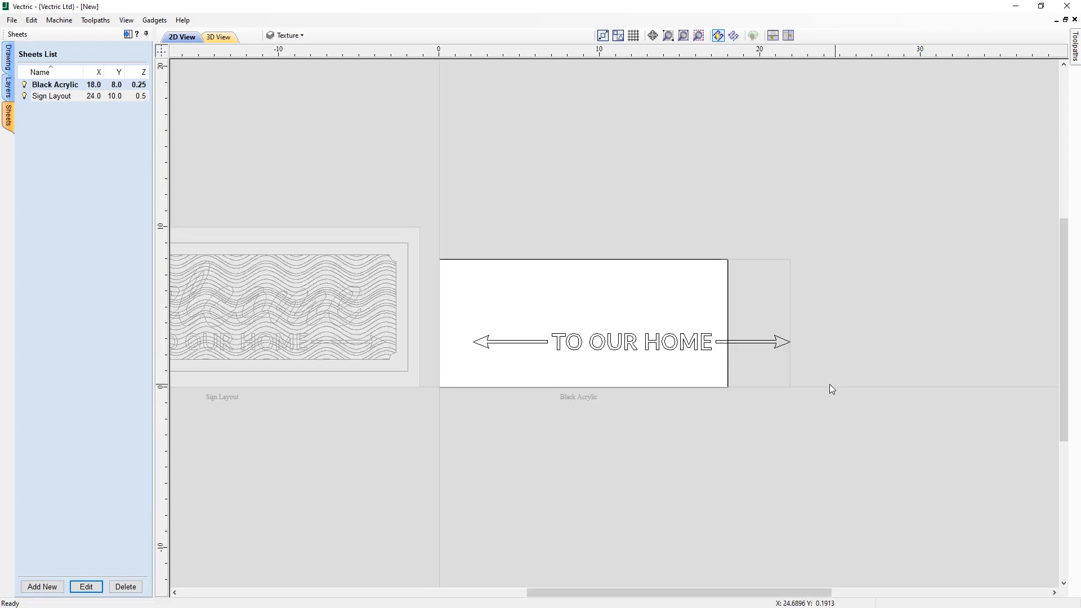
scroll(498, 379, "up", 1)
scroll(565, 374, "up", 1)
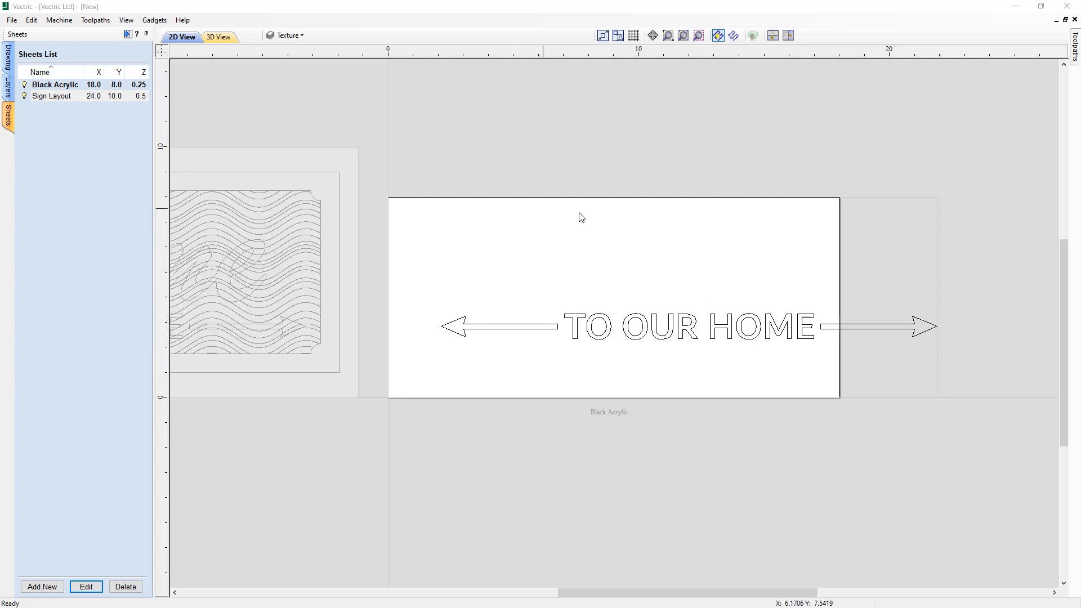
left_click(611, 335)
left_click_drag(651, 333, 488, 373)
Step: Move the right-pointing and left-pointing arrows to the Black Acrylic sheet's left edge, stacked above the text
left_click_drag(767, 290, 950, 350)
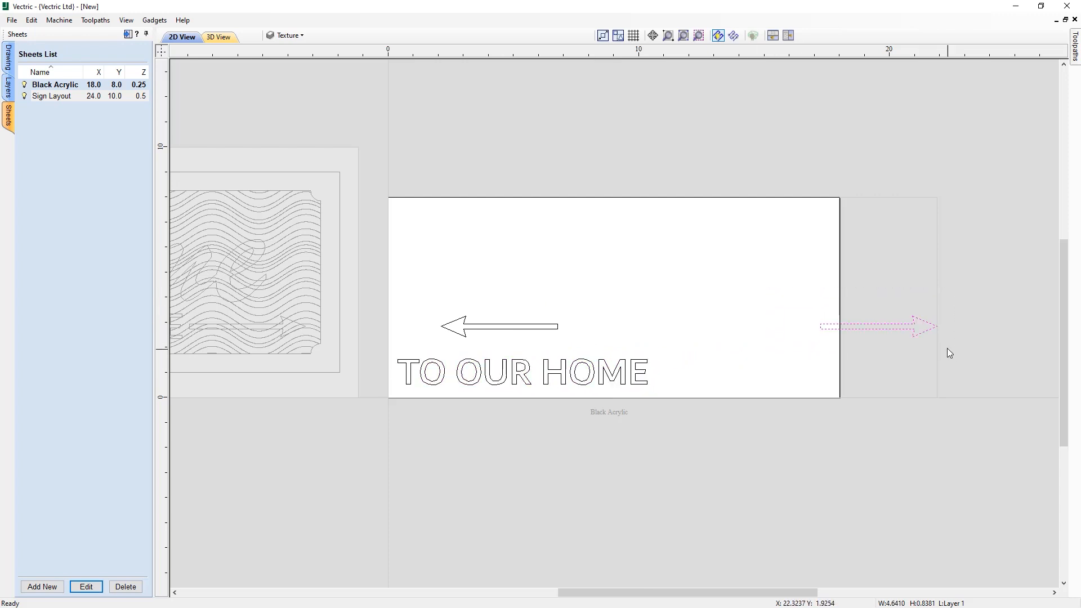
left_click(910, 329)
left_click_drag(891, 323, 455, 298)
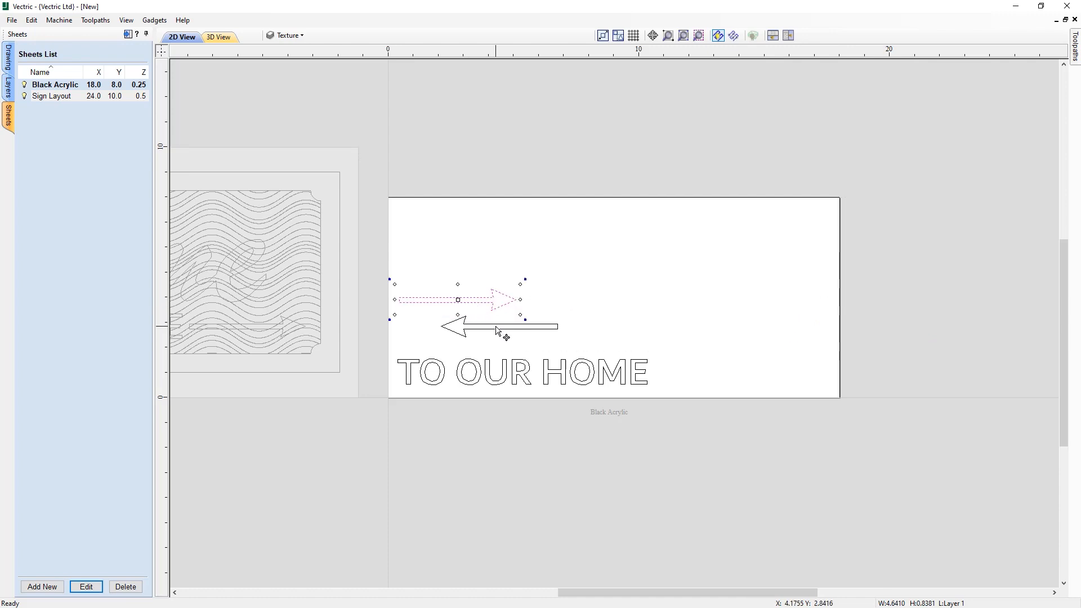
left_click(498, 330)
left_click(519, 327)
left_click_drag(518, 326, 474, 327)
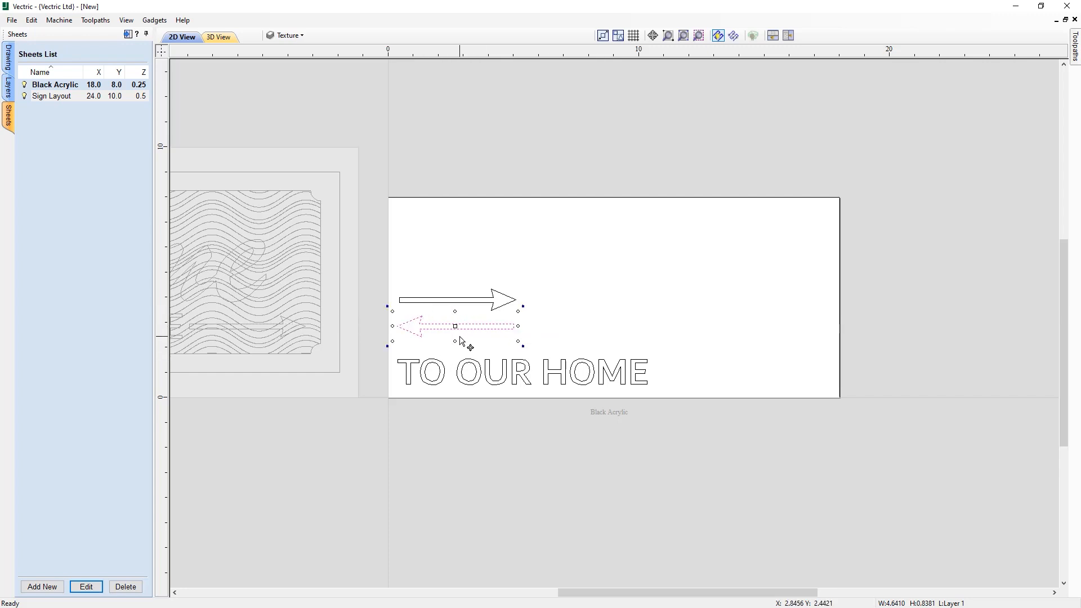
Step: Nudge both arrows down closer to the "TO OUR HOME" text and deselect them
key("Down")
key("Down")
key("Down")
key("Down")
key("Down")
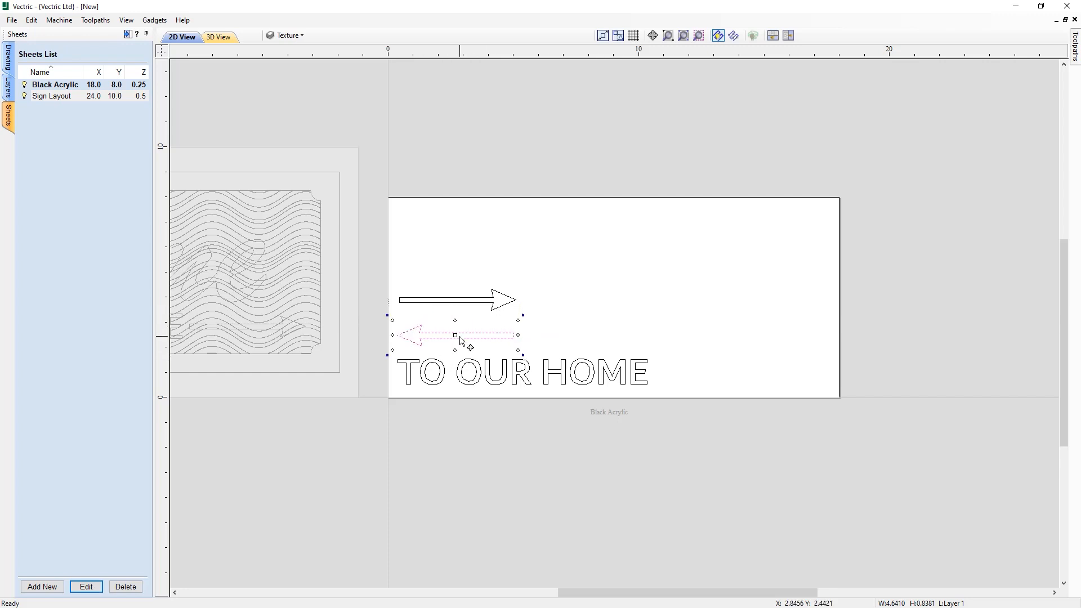
left_click(457, 304)
key("Down")
key("Down")
key("Down")
key("Down")
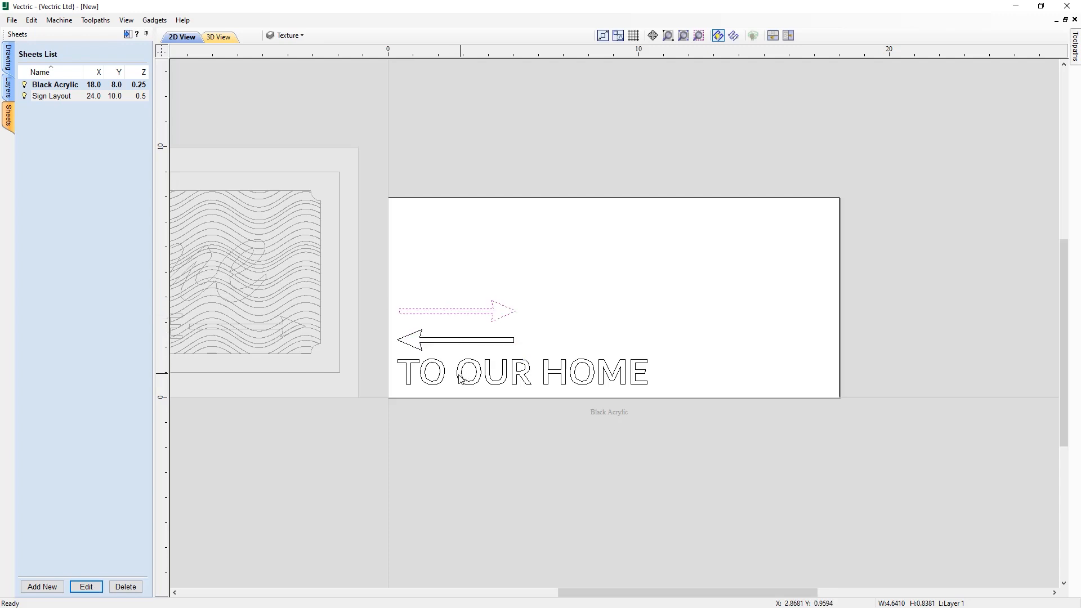
left_click(644, 350)
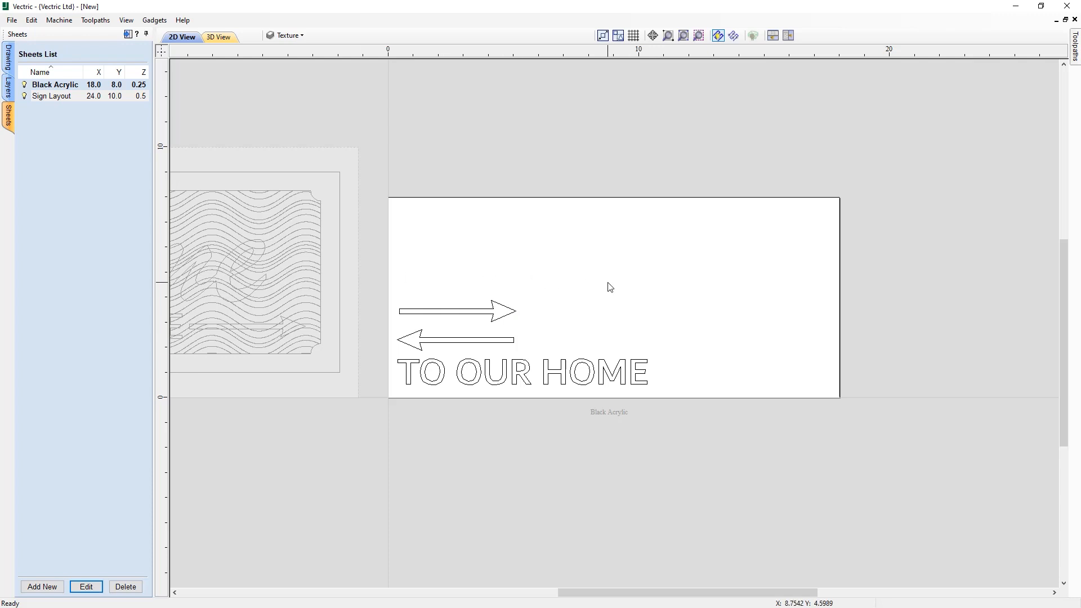
Step: Select the "welcome" lettering on the Sign Layout sheet and add a new sheet named "White Acrylic"
left_click(350, 366)
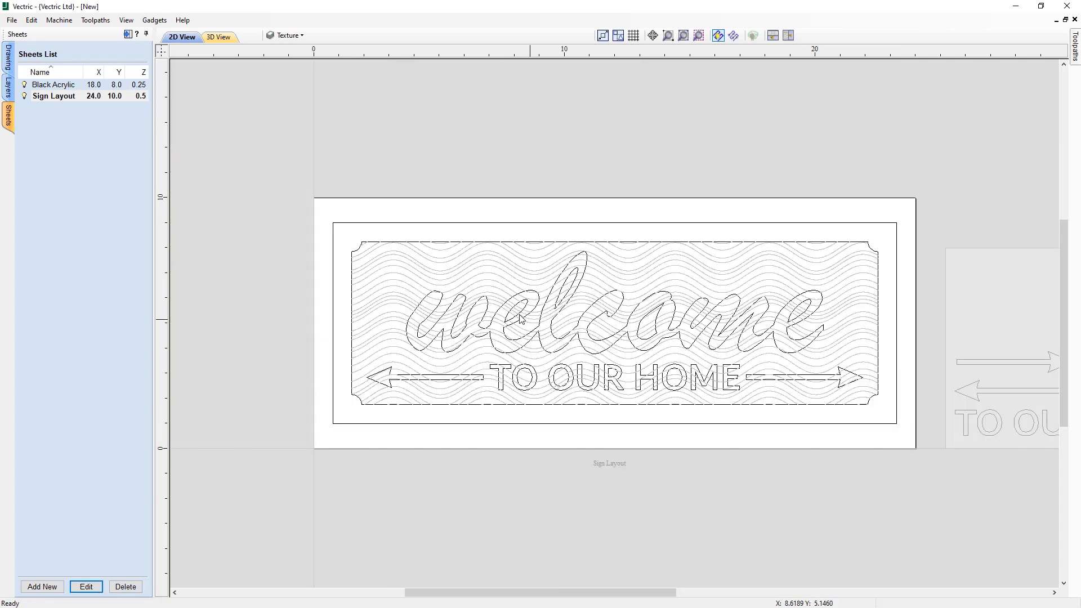
left_click(439, 313)
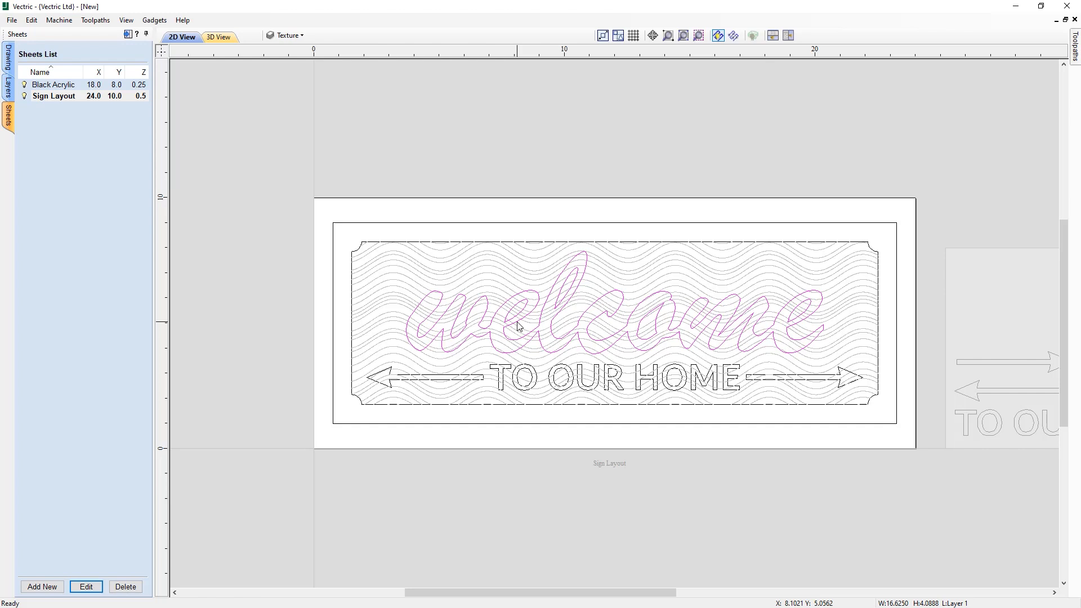
left_click(42, 587)
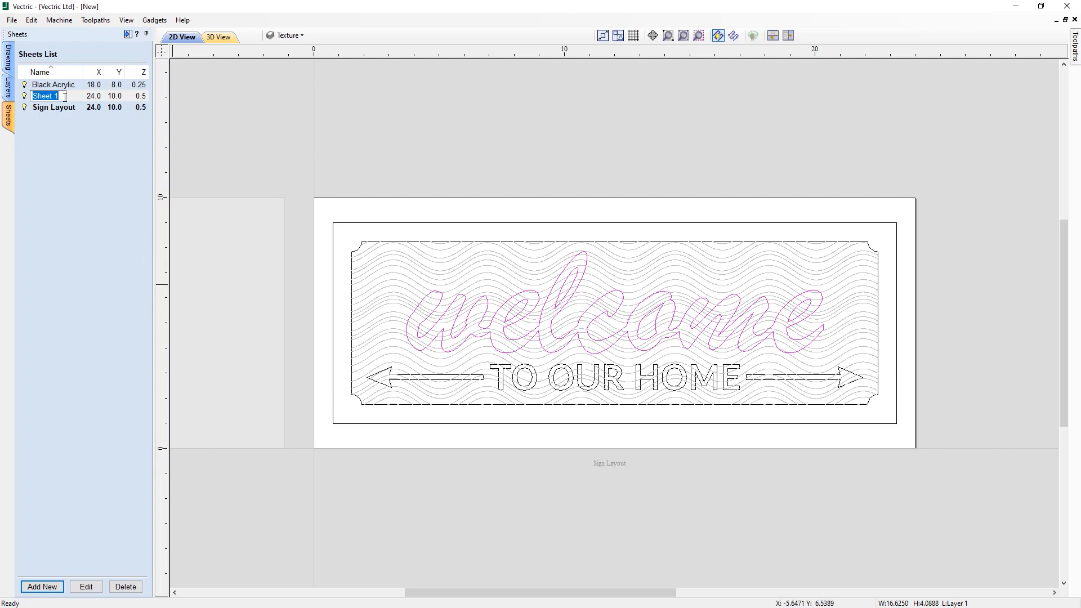
type("Ac")
type("ry")
type("lic")
type("White")
left_click(67, 148)
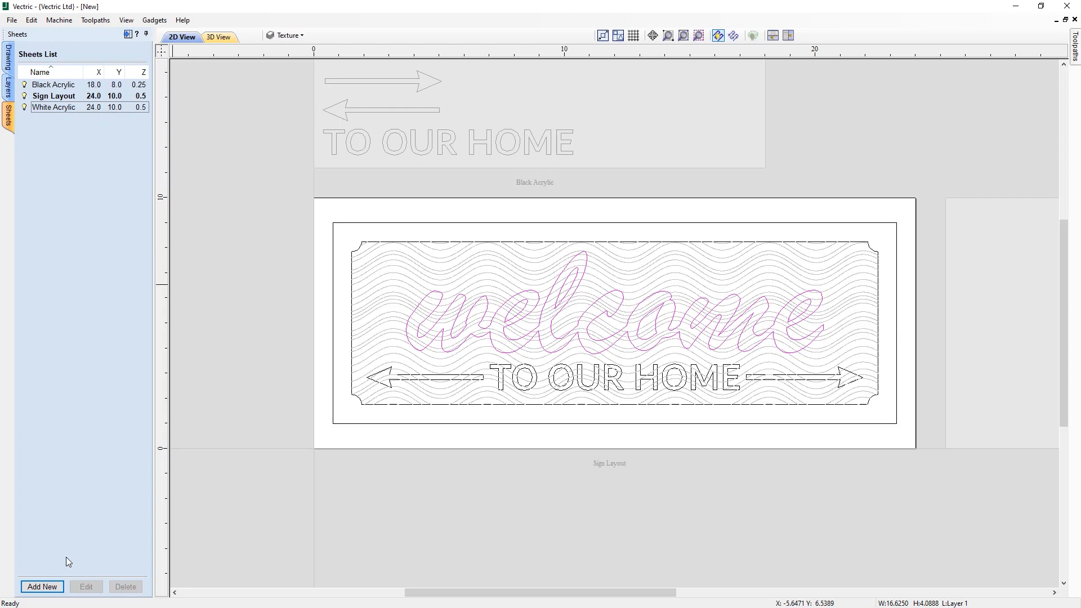
Step: Resize the White Acrylic sheet to 18 × 8 inches, 0.25 inch thick, with its XY datum at the centre
left_click(60, 108)
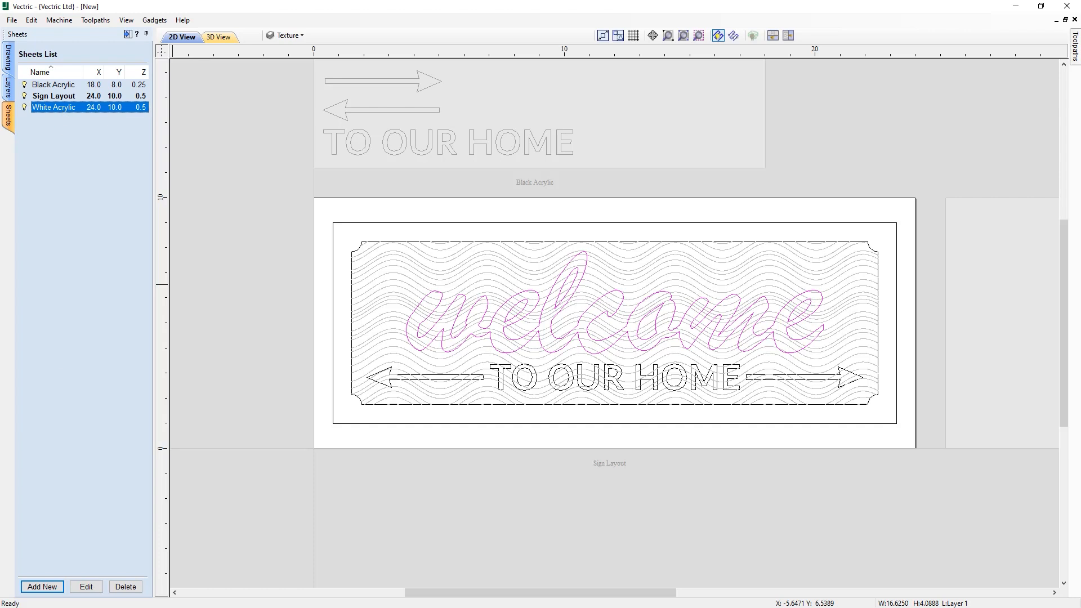
left_click(86, 587)
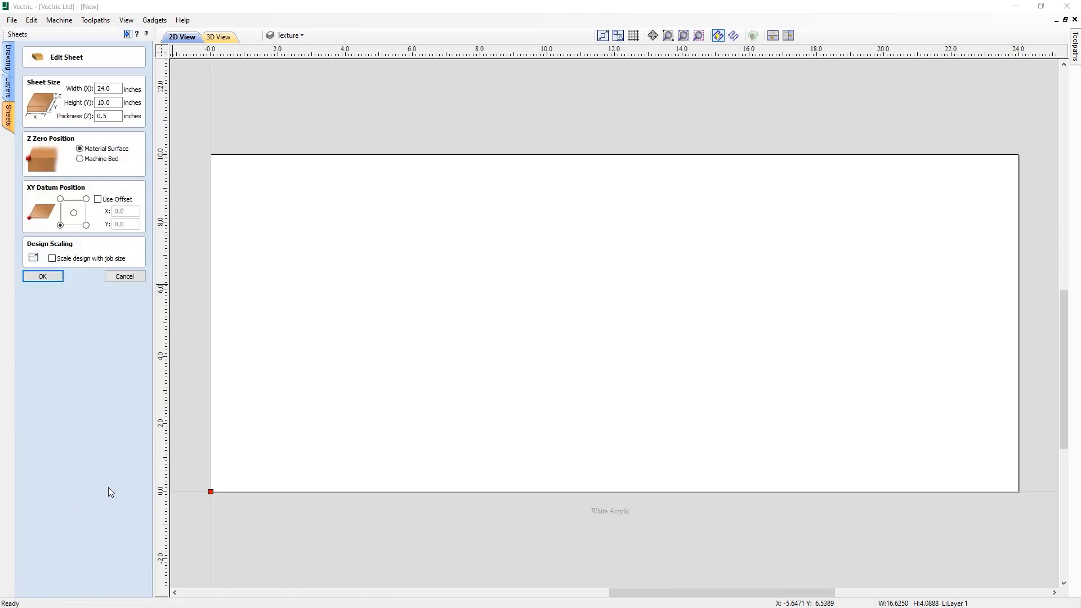
left_click(112, 86)
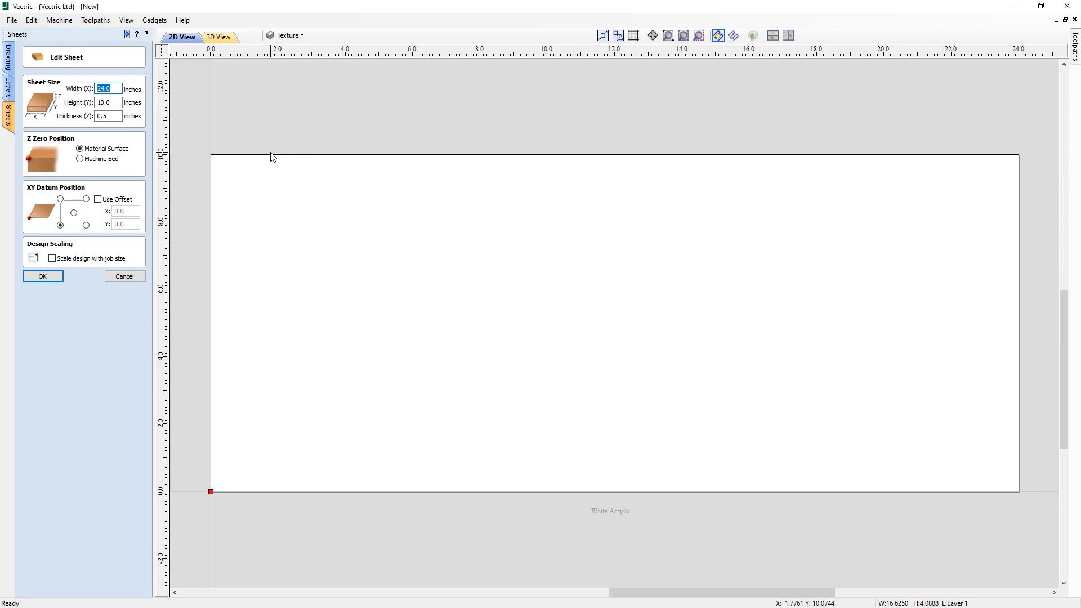
type("18")
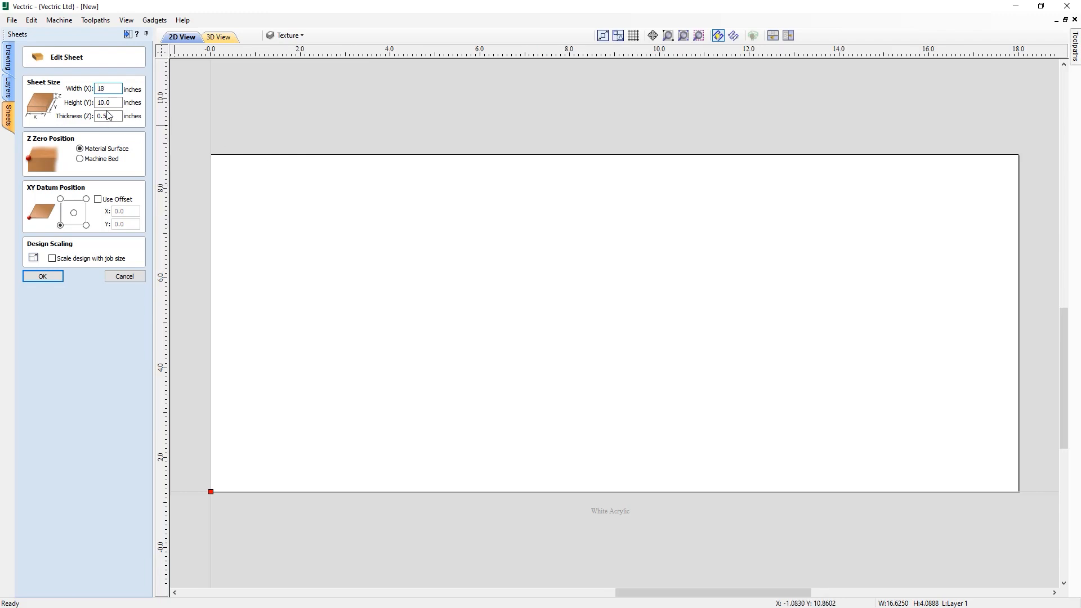
key("Tab")
type("8")
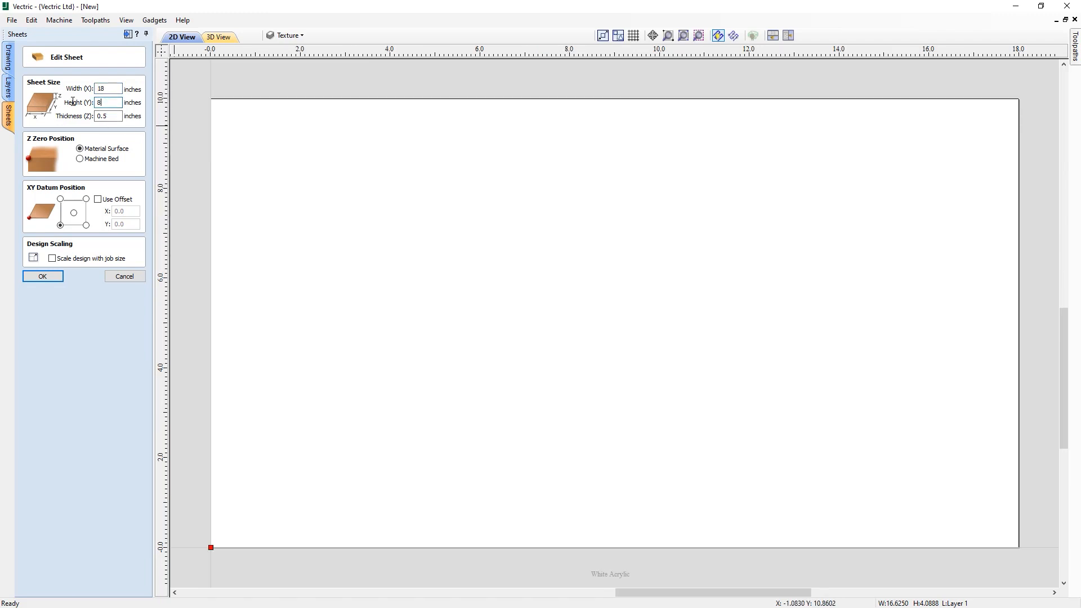
left_click(105, 116)
left_click_drag(105, 117, 110, 117)
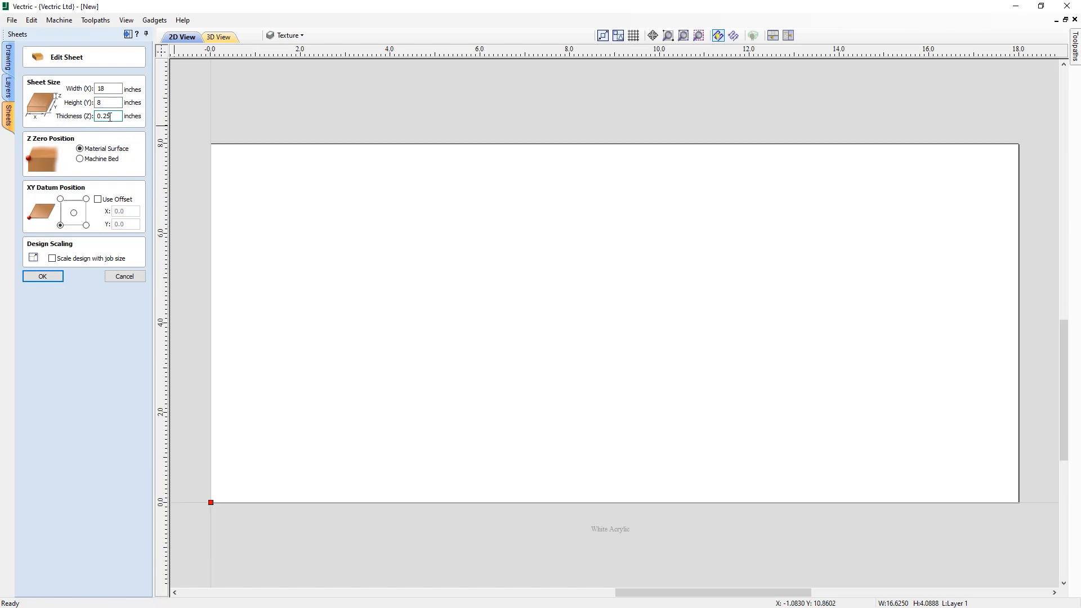
left_click(74, 213)
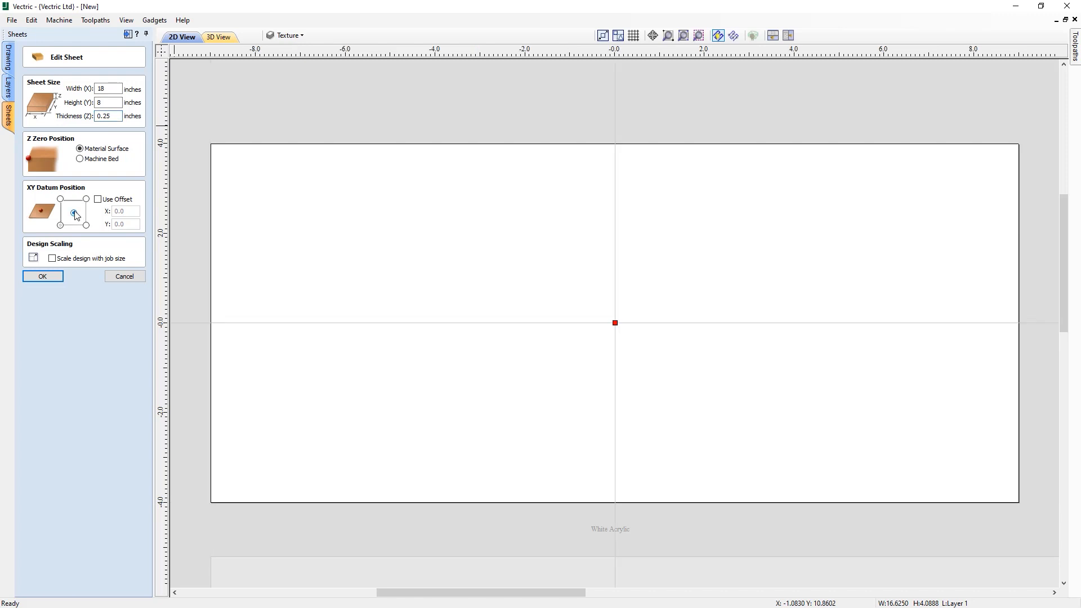
left_click(44, 278)
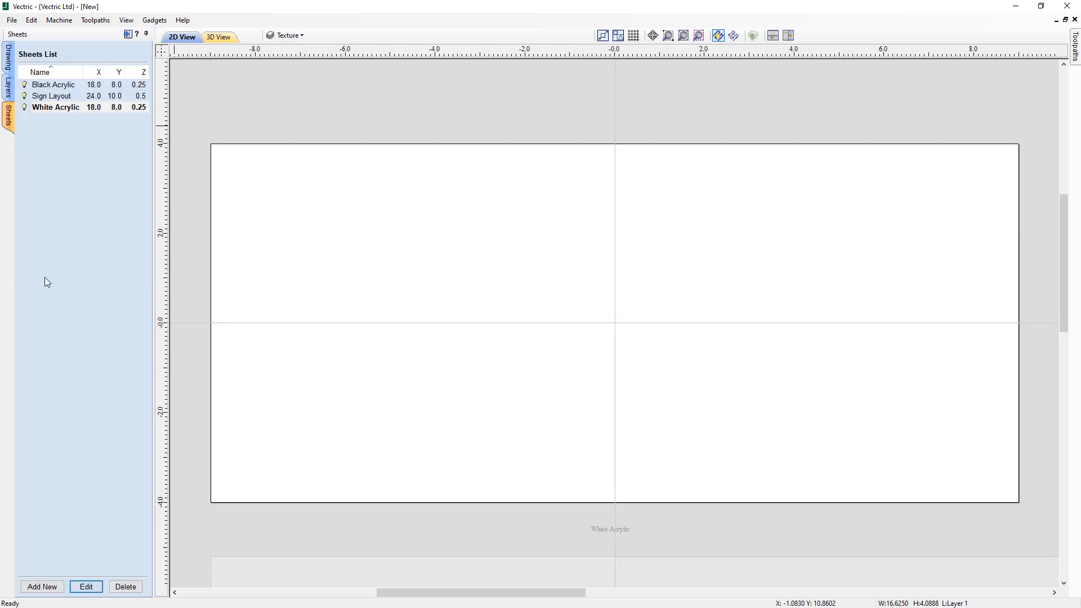
Step: Copy the selected "welcome" lettering from the Sign Layout sheet to the White Acrylic sheet
left_click(60, 97)
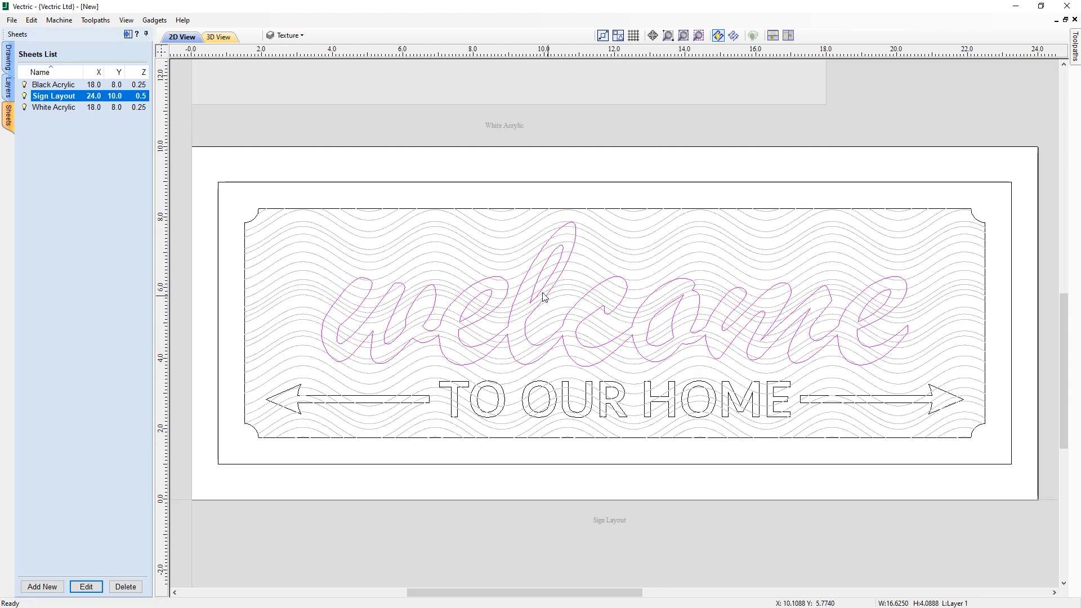
right_click(521, 297)
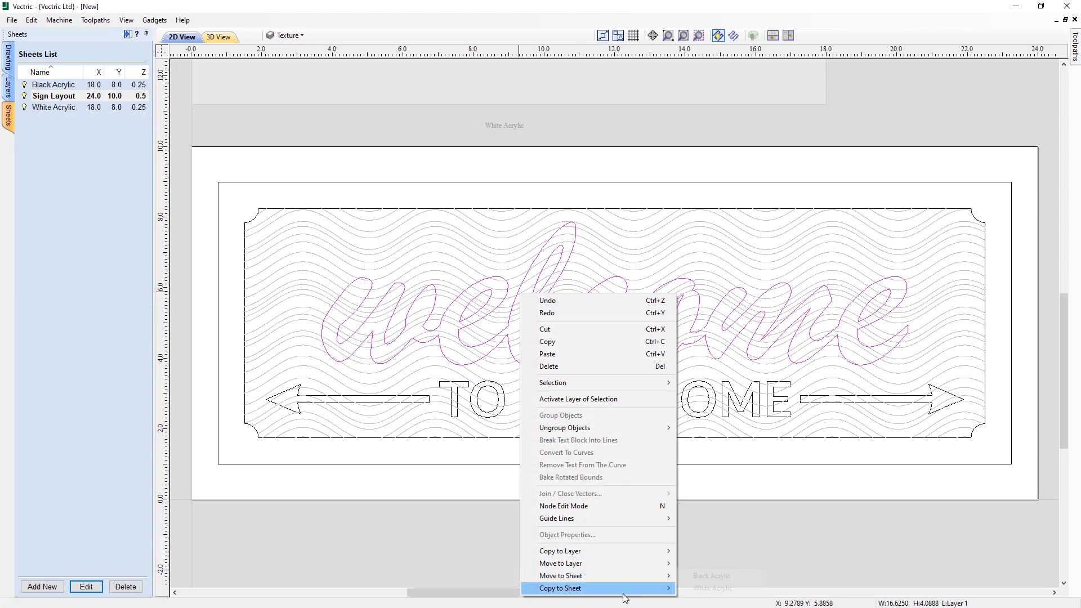
mouse_move(625, 595)
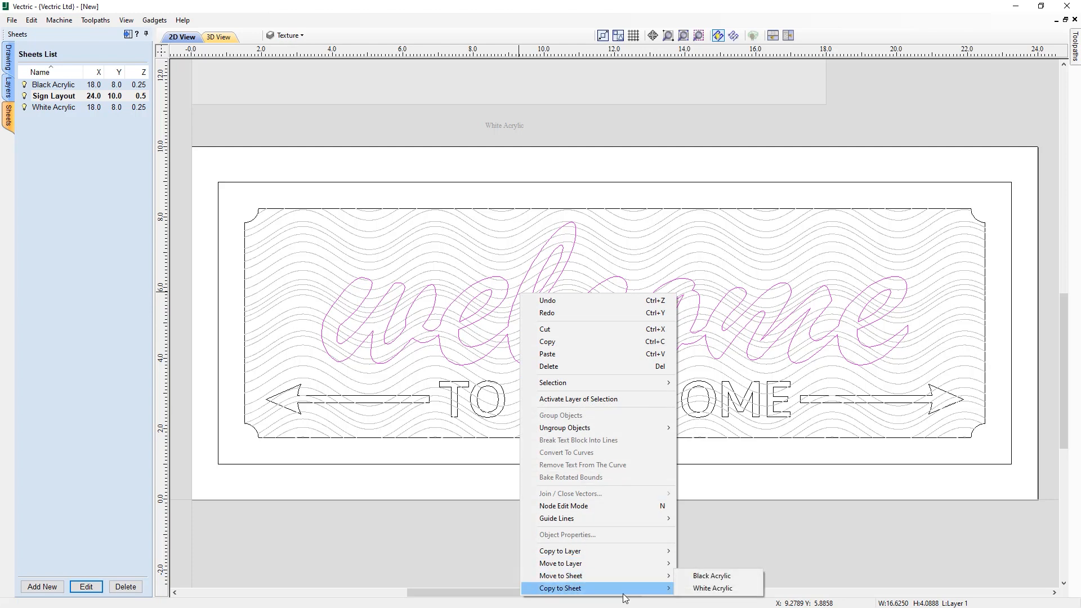
left_click(723, 589)
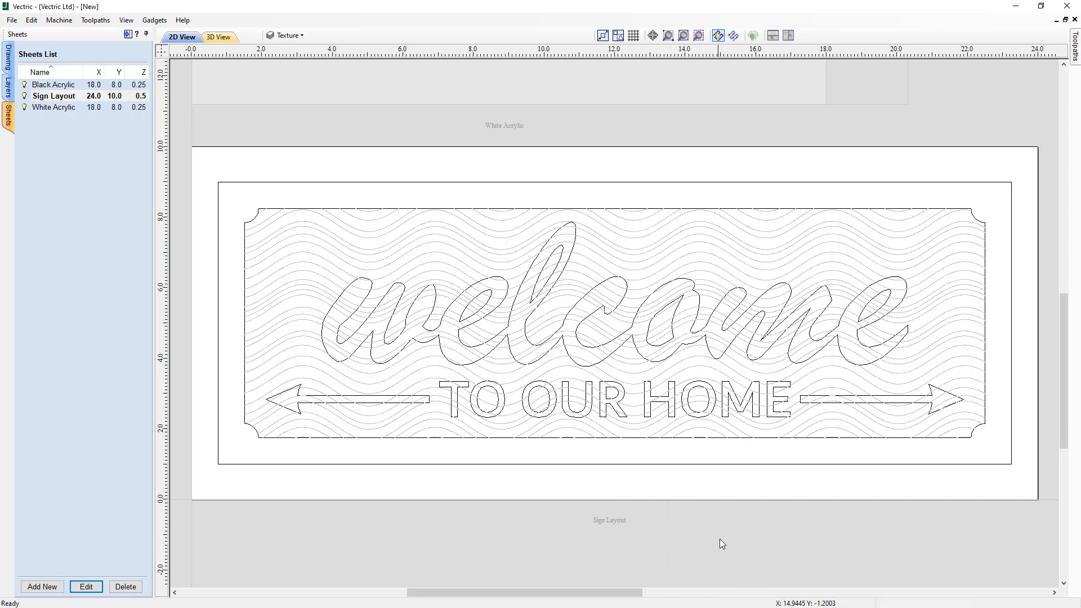
Step: Activate the White Acrylic sheet and centre the "welcome" lettering on it
scroll(681, 498, "down", 3)
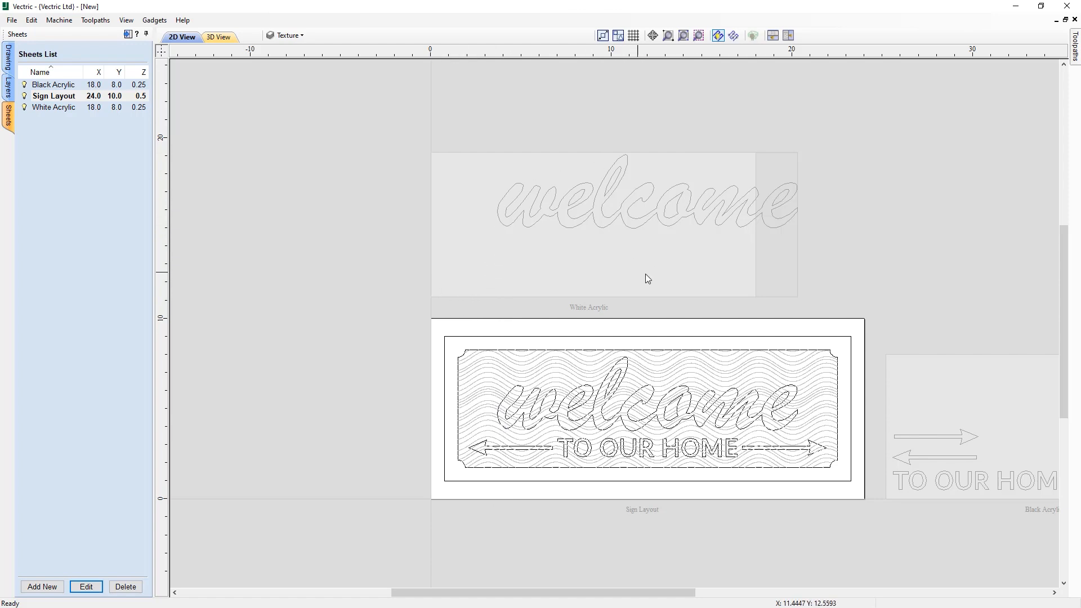
double_click(605, 255)
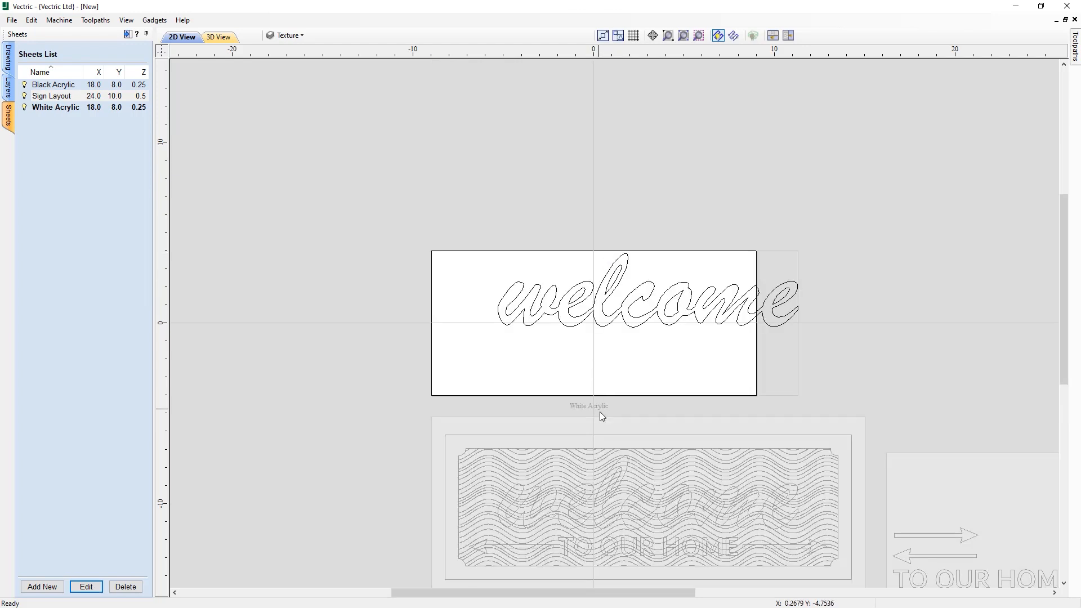
scroll(593, 417, "up", 1)
scroll(555, 414, "up", 1)
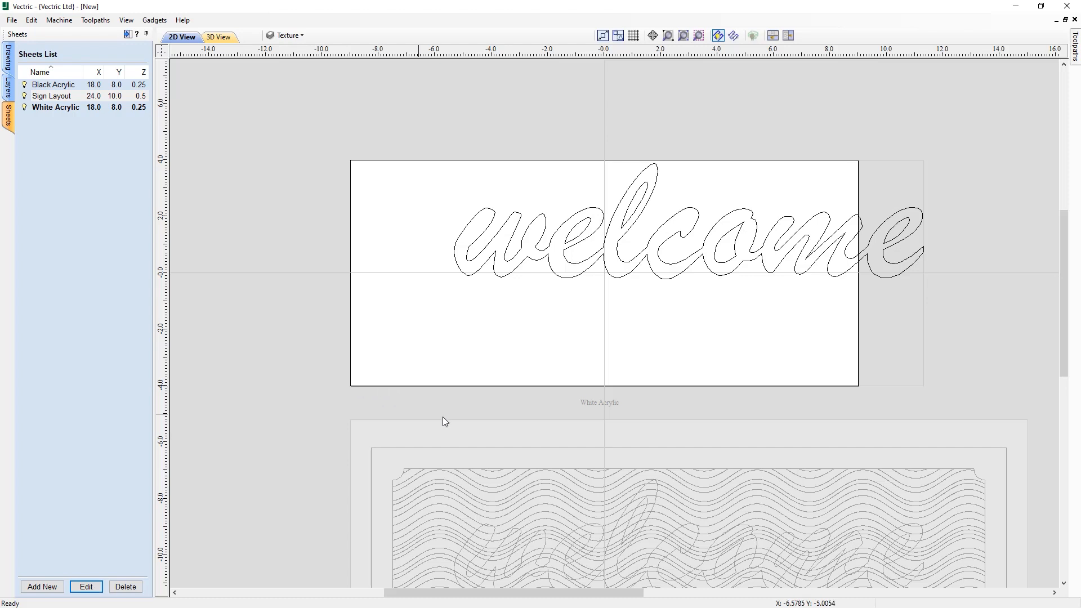
left_click(704, 249)
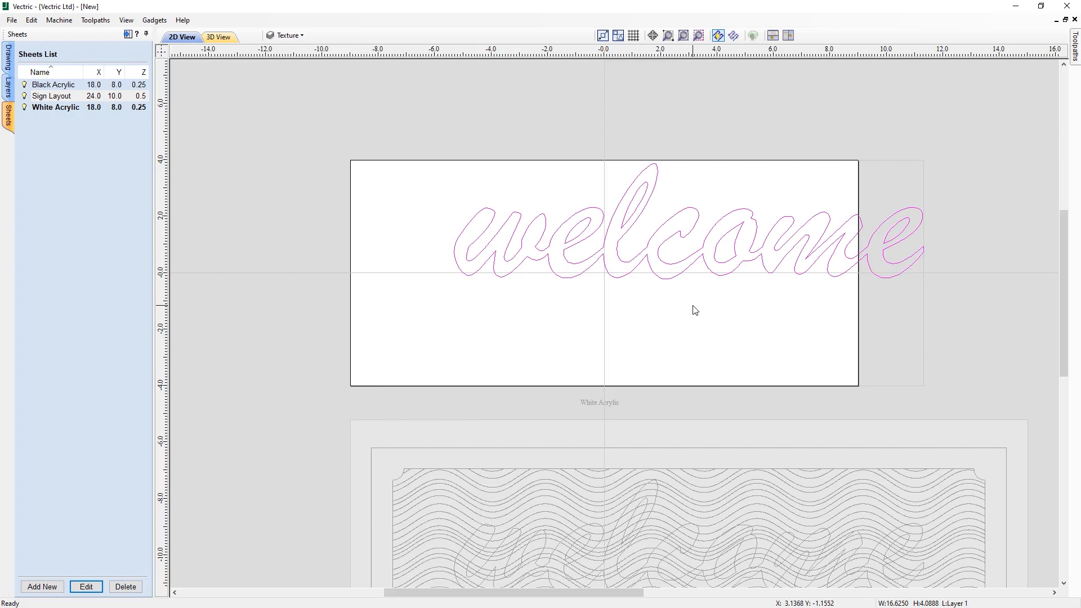
key("F9")
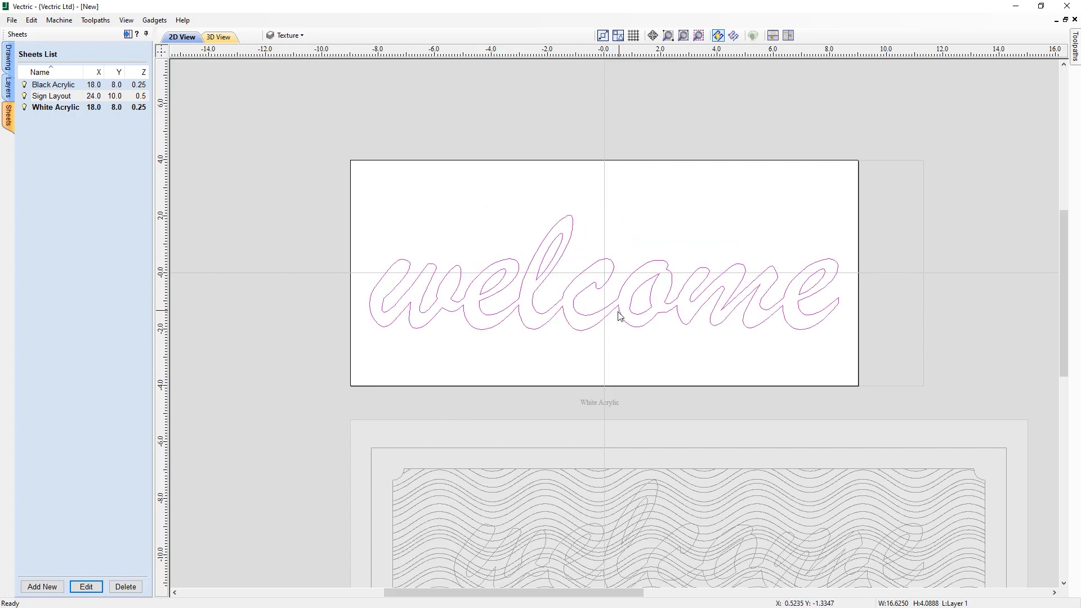
Step: Nudge the "welcome" lettering down to just above the White Acrylic sheet's lower edge
left_click(629, 322)
key("Down")
key("Down")
key("Down")
key("Down")
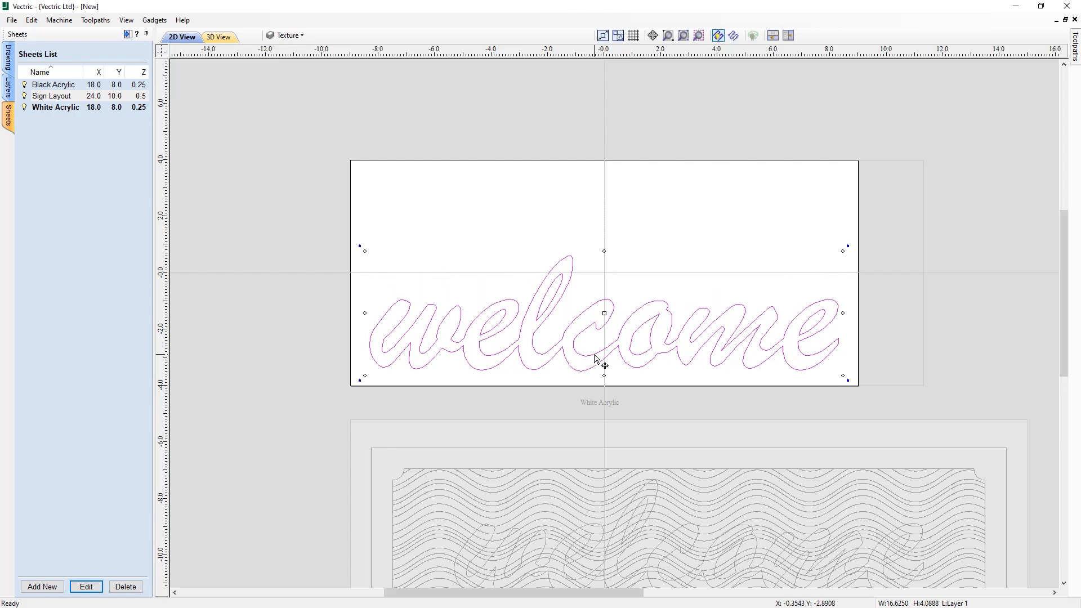
key("Down")
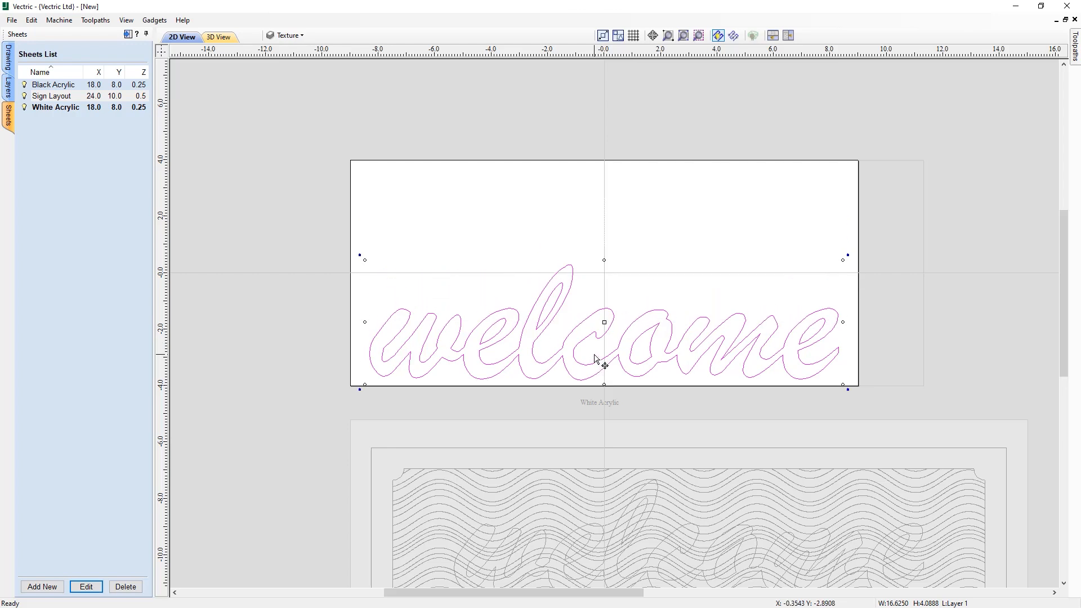
left_click(212, 77)
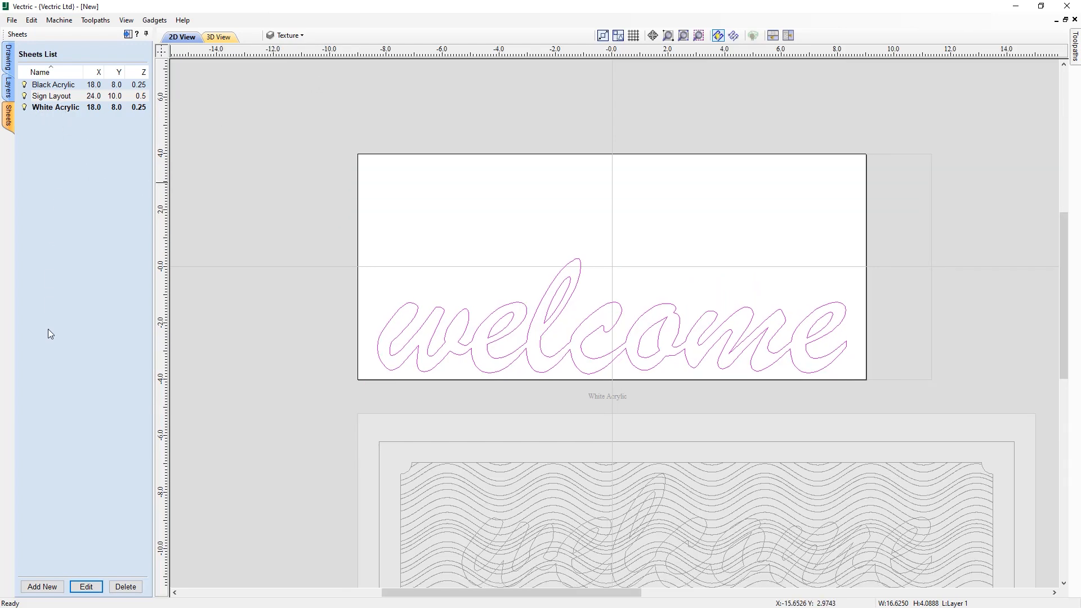
Step: Add a new sheet named "MDF"
left_click(42, 587)
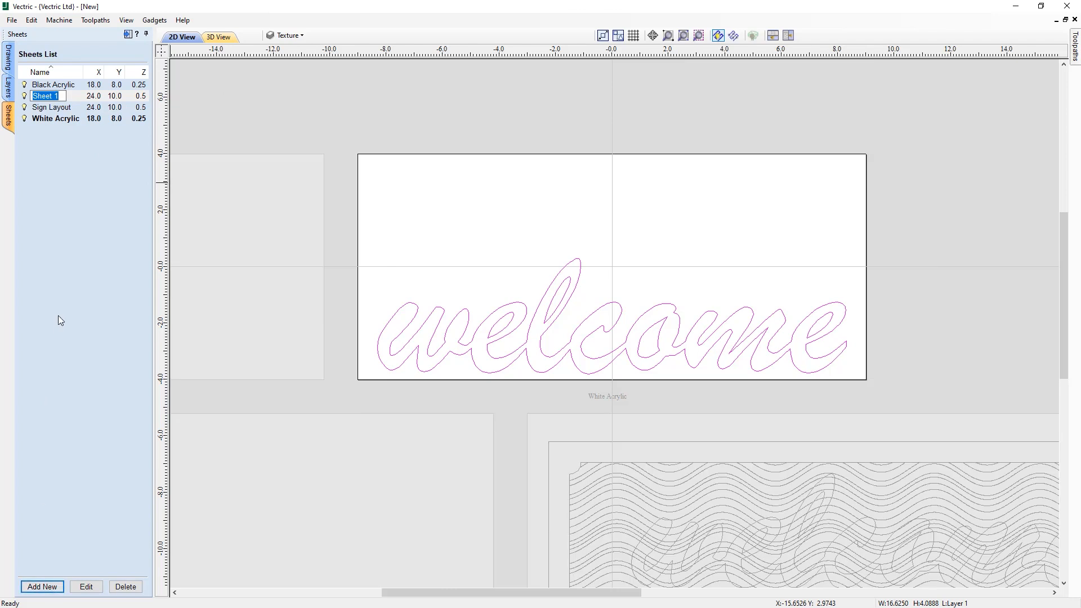
type("MDF")
left_click(59, 315)
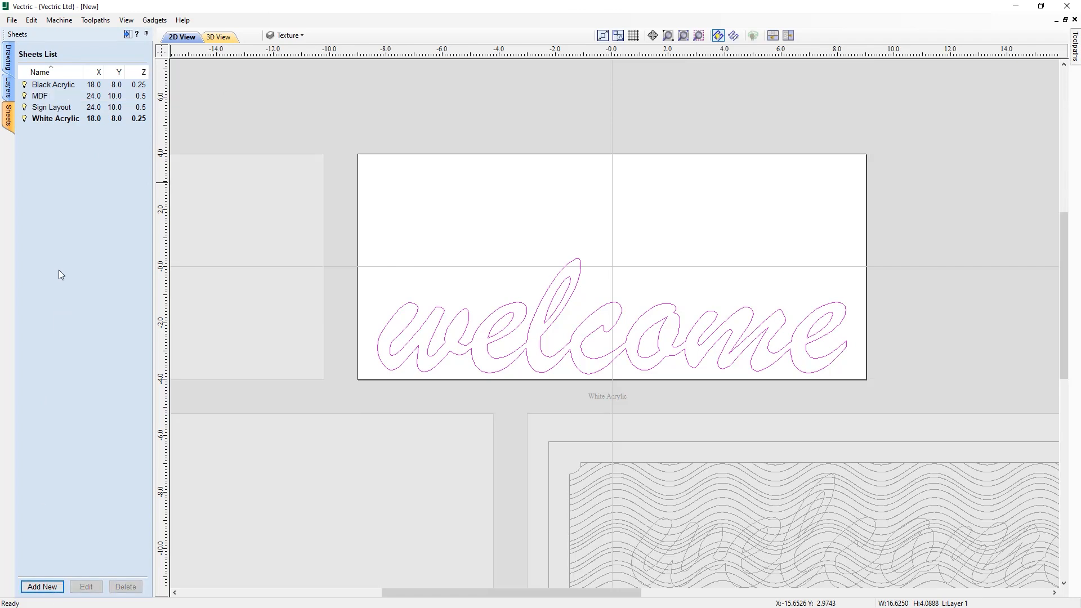
Step: Set the MDF sheet's width to 30 inches and its thickness to 0.375 inch
left_click(49, 95)
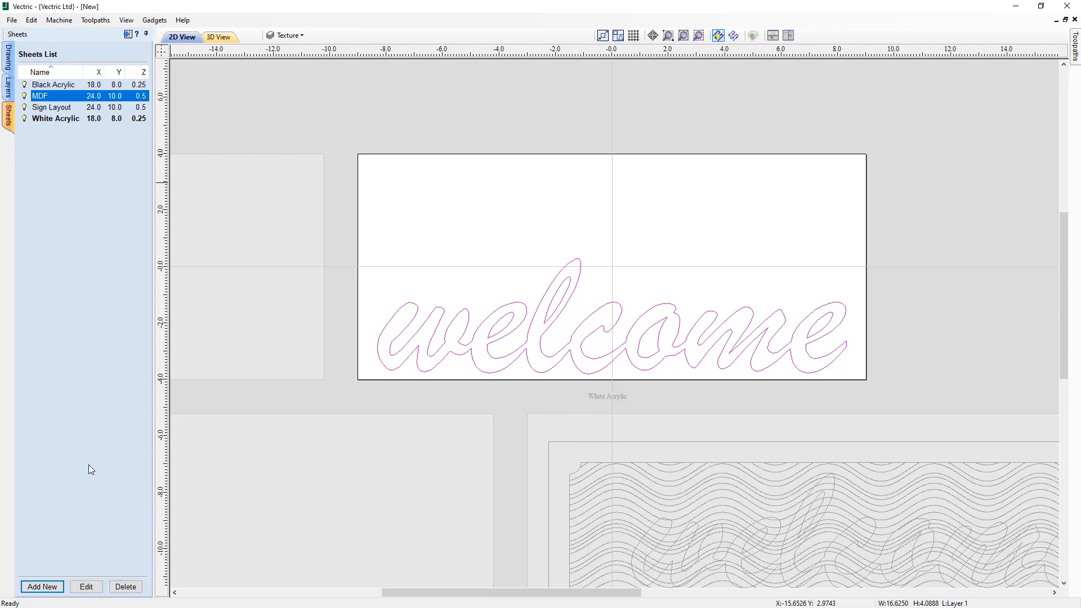
left_click(87, 586)
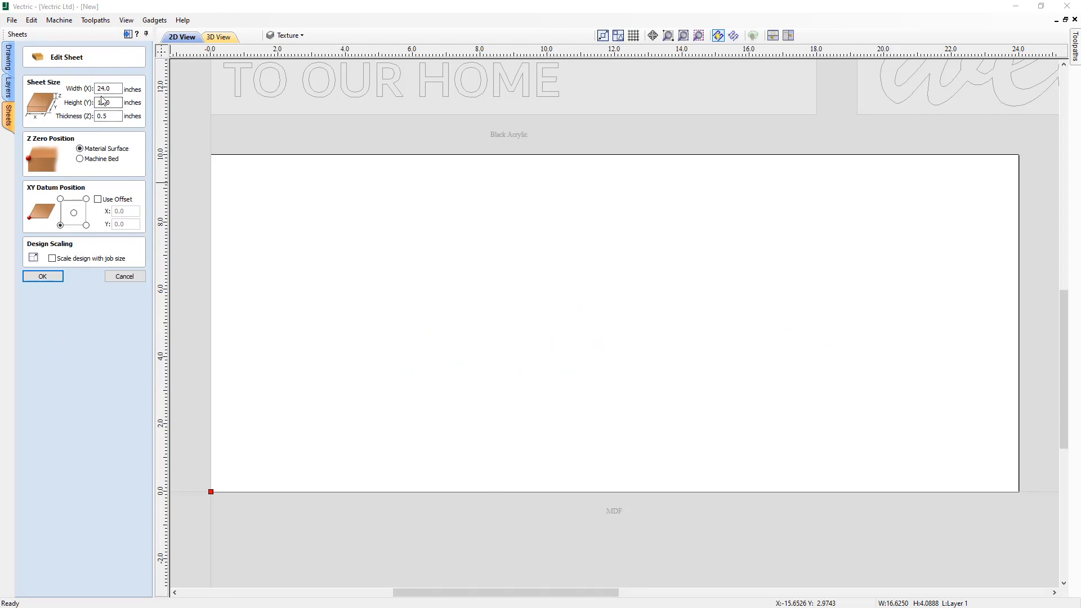
left_click_drag(114, 88, 88, 88)
type("30")
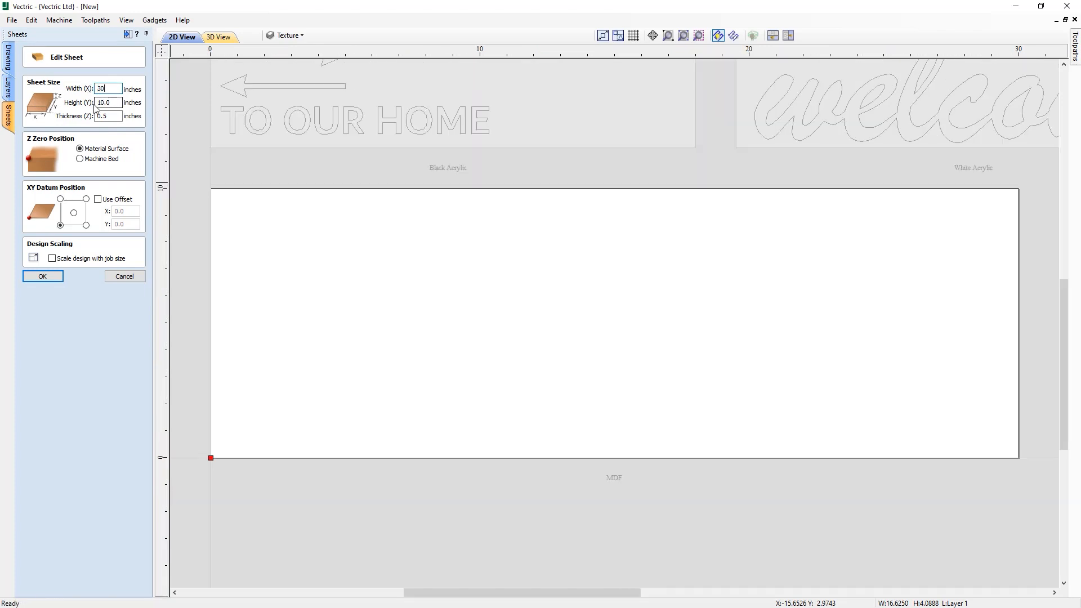
left_click_drag(113, 116, 87, 114)
left_click(43, 277)
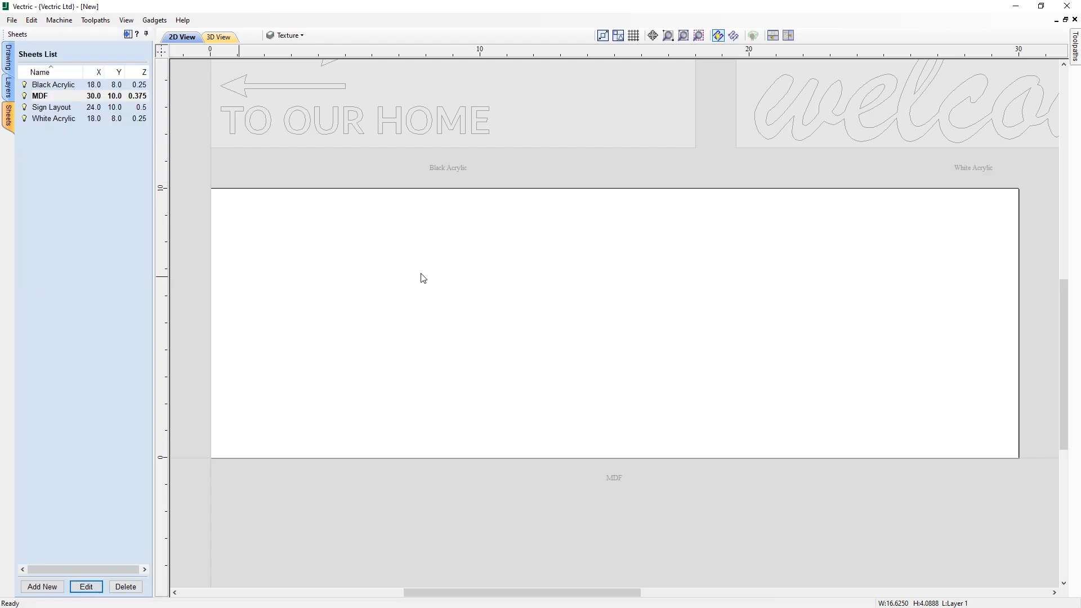
Step: Copy the outer rectangle and the notched-corner inner border from the Sign Layout sheet to the MDF sheet
left_click(51, 108)
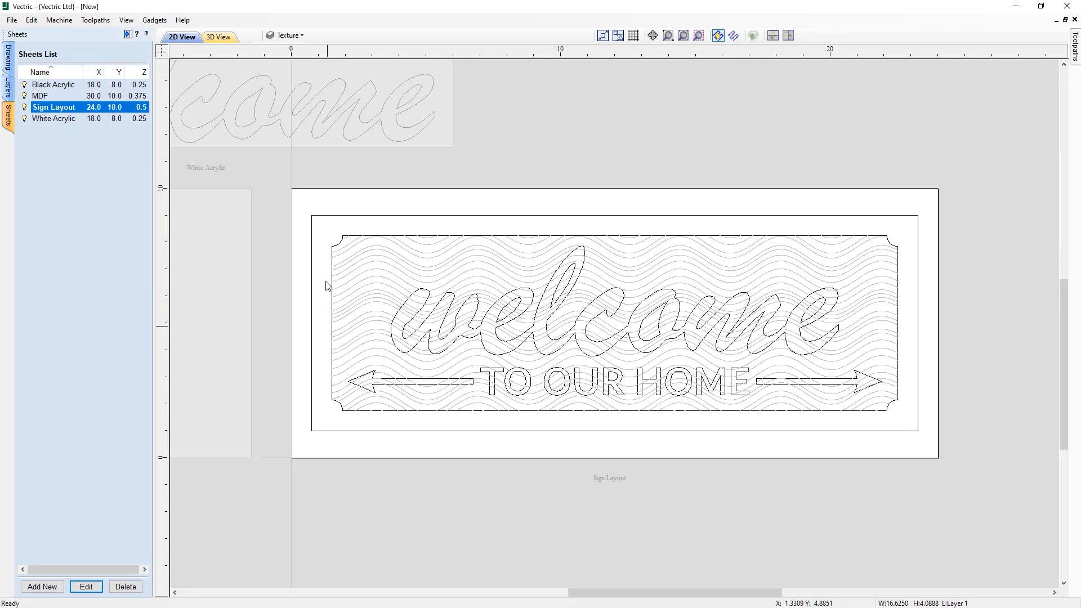
left_click(338, 216)
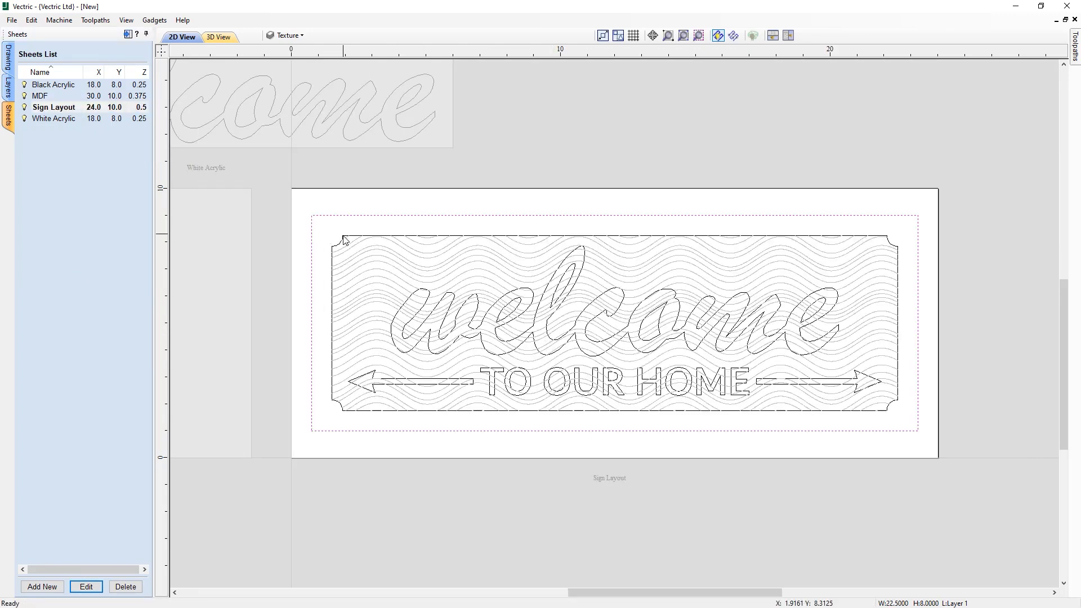
left_click(344, 236, "shift")
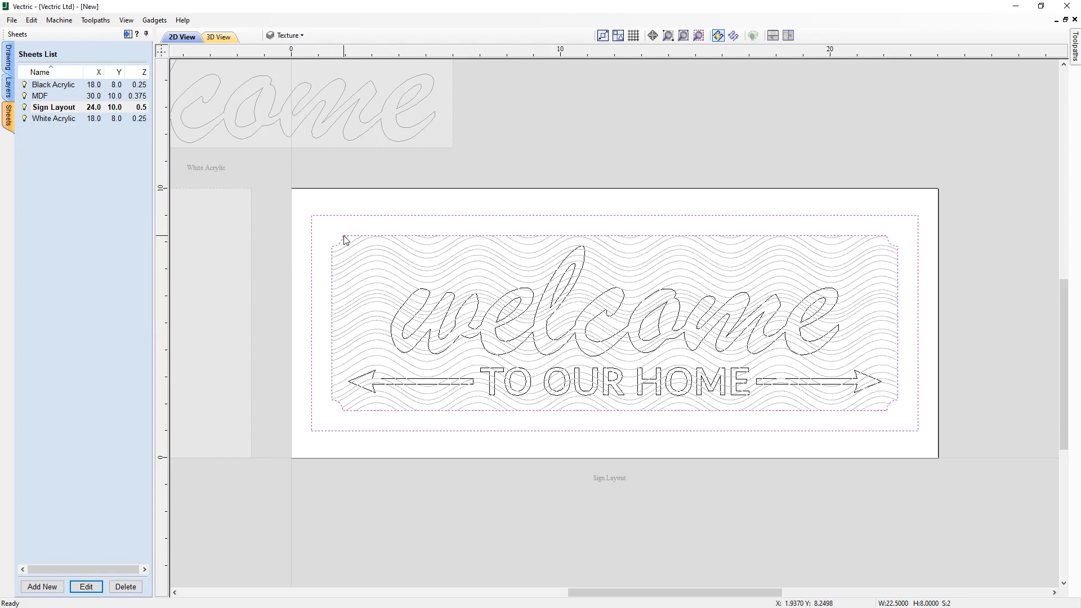
right_click(346, 240)
mouse_move(461, 533)
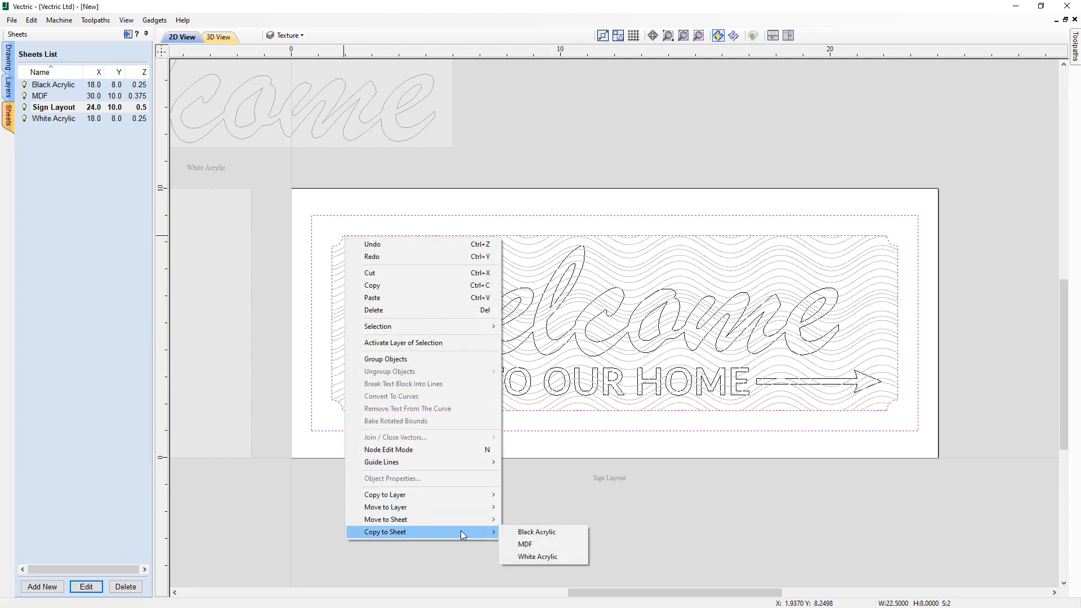
left_click(543, 544)
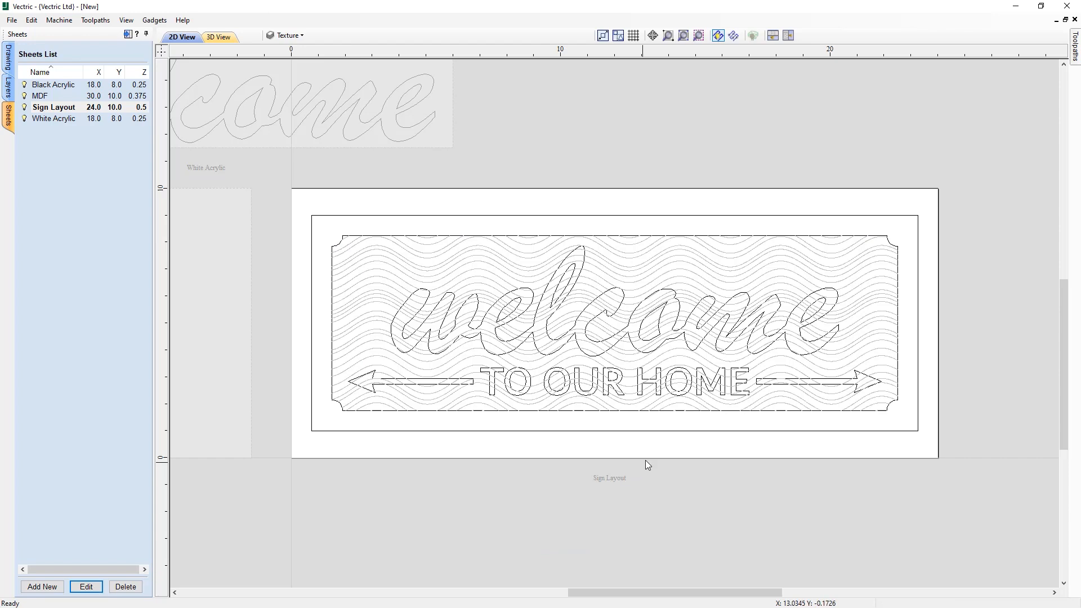
scroll(645, 460, "down", 5)
scroll(349, 403, "up", 3)
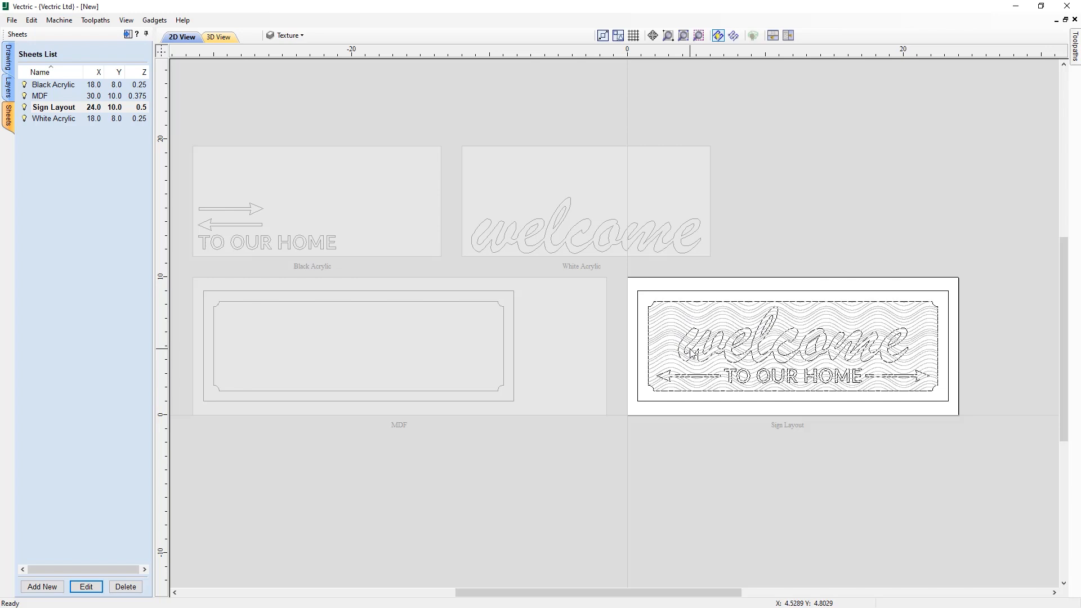
Step: Add a new sheet named "Cherry", keeping it at 24 × 10 inches and 0.5 inch thick
left_click(43, 586)
key("BackSpace")
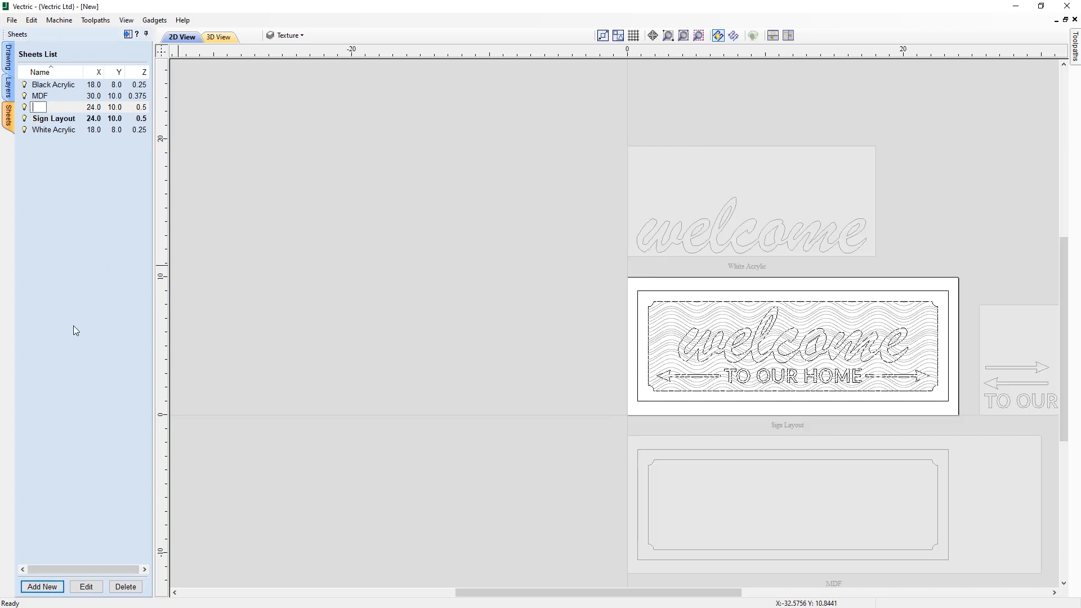
type("Cherry")
left_click(81, 523)
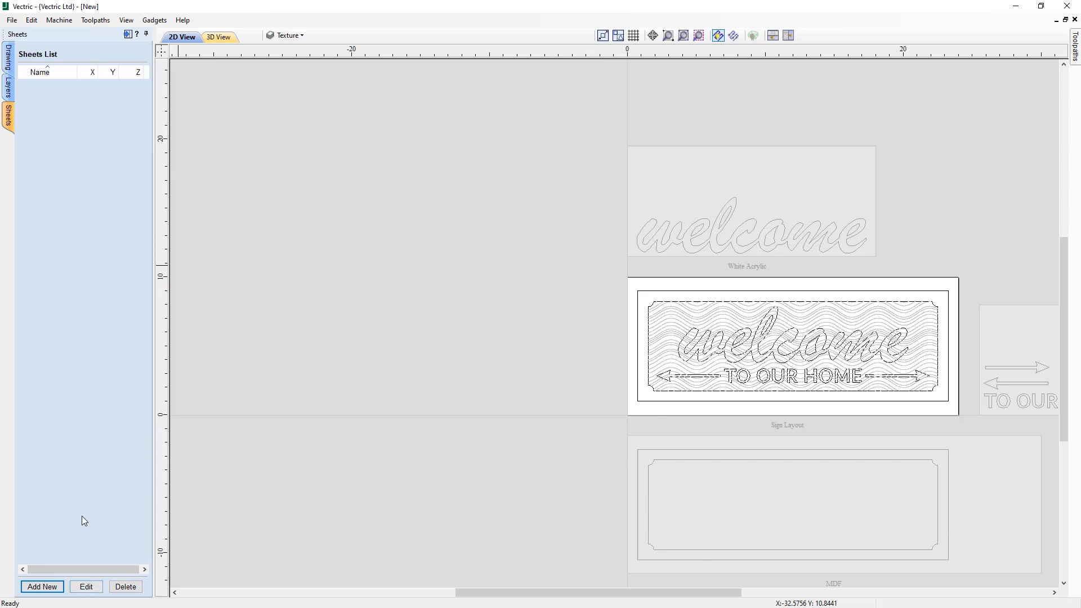
left_click(54, 96)
left_click(86, 586)
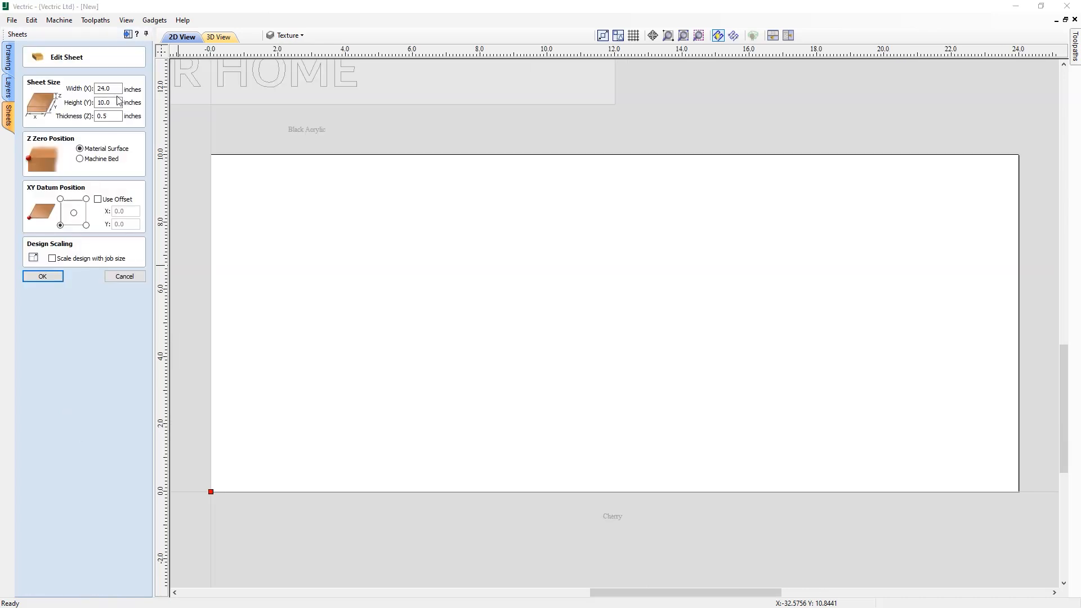
left_click_drag(114, 86, 73, 82)
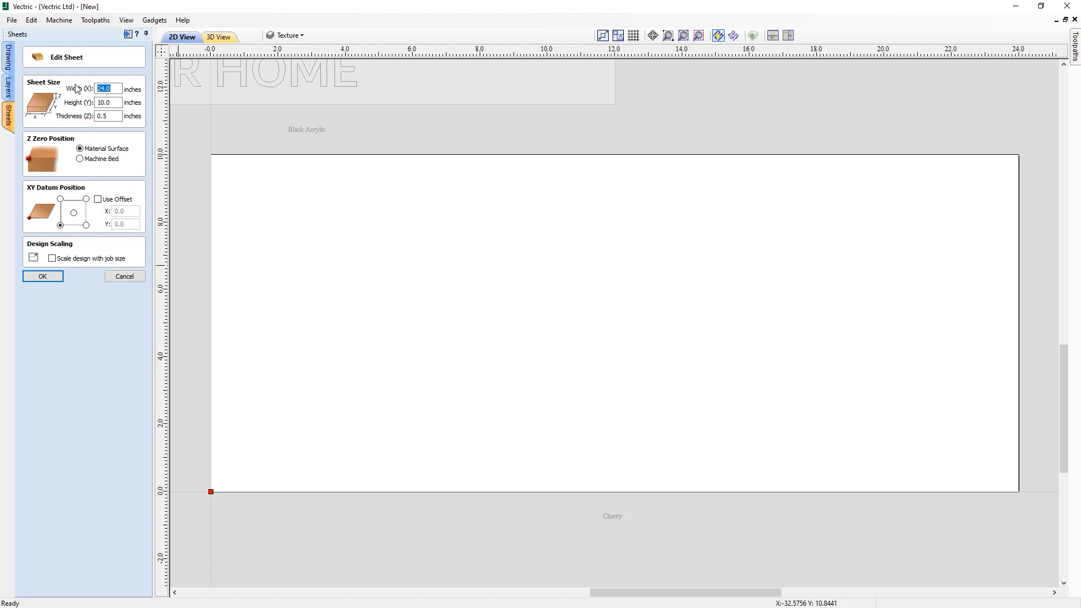
left_click(102, 116)
left_click(44, 278)
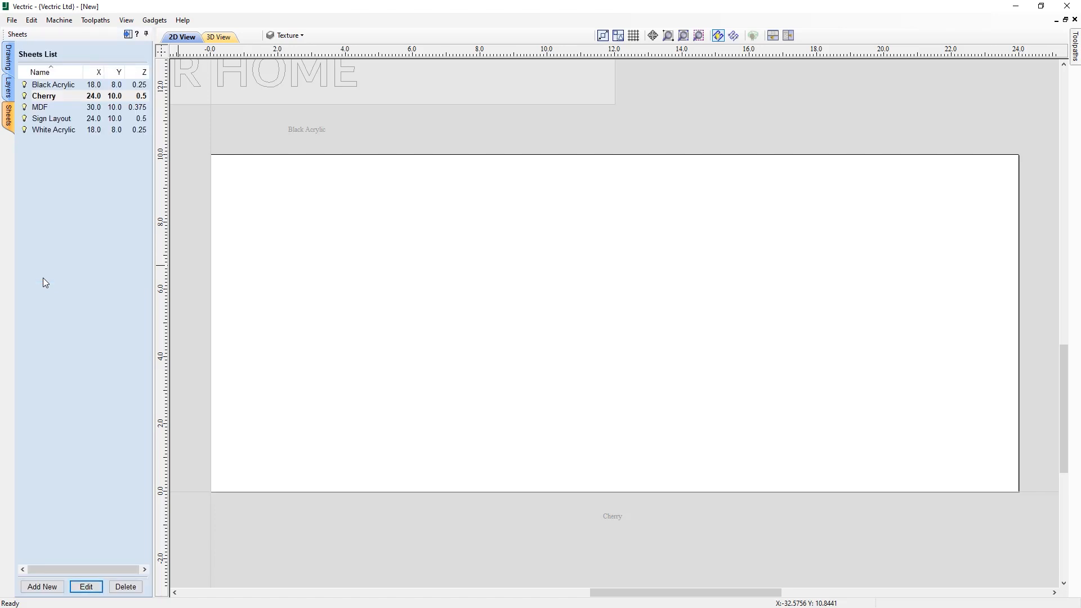
Step: Copy the "welcome" and "TO OUR HOME" lettering, both arrows and the wave texture from the Sign Layout sheet to the Cherry sheet
scroll(577, 319, "down", 7)
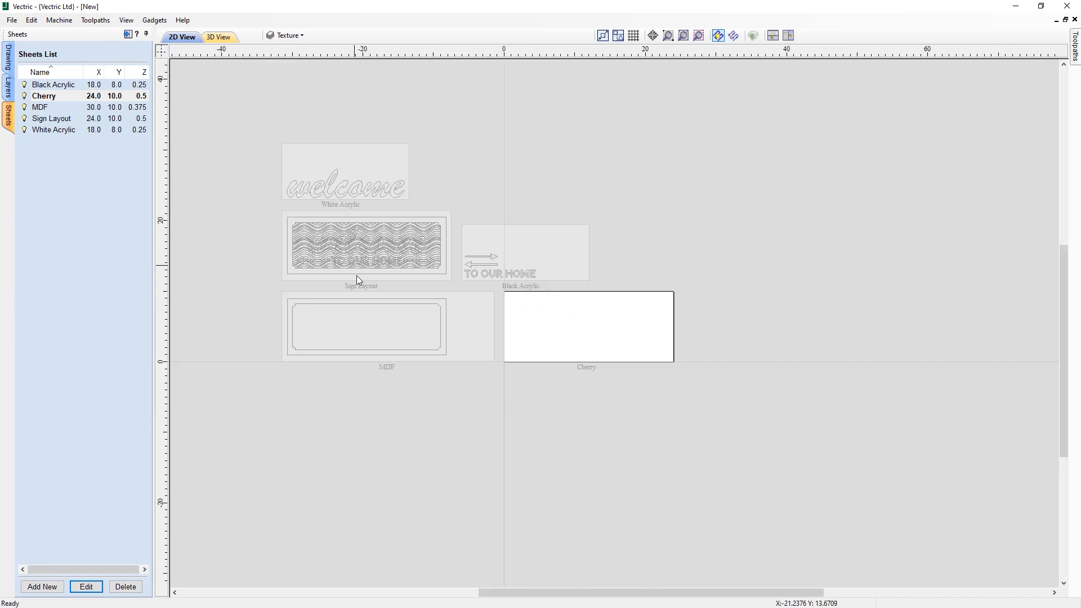
scroll(354, 273, "up", 2)
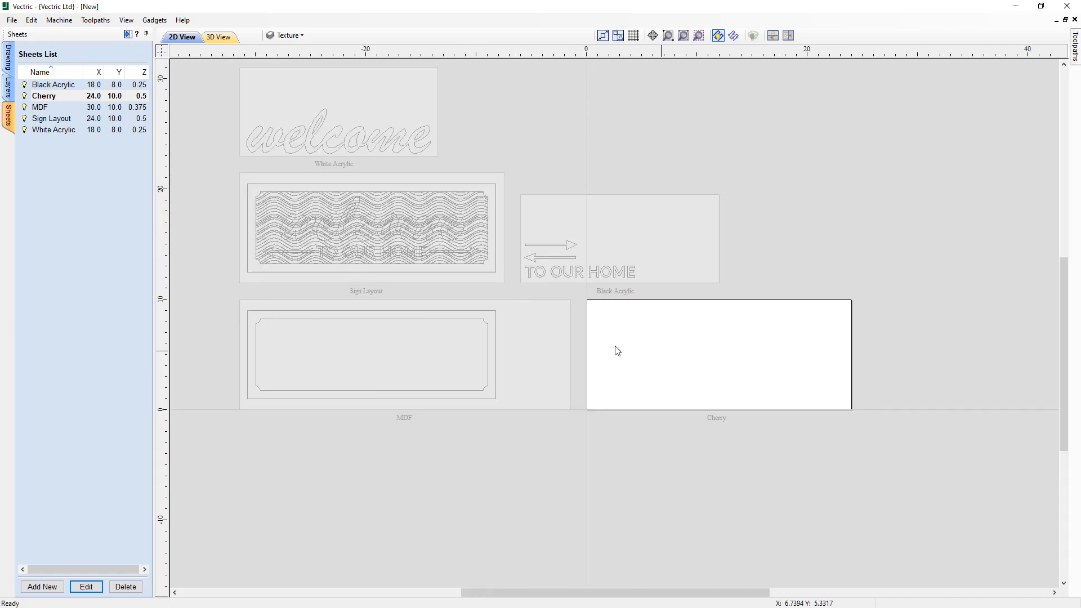
double_click(387, 277)
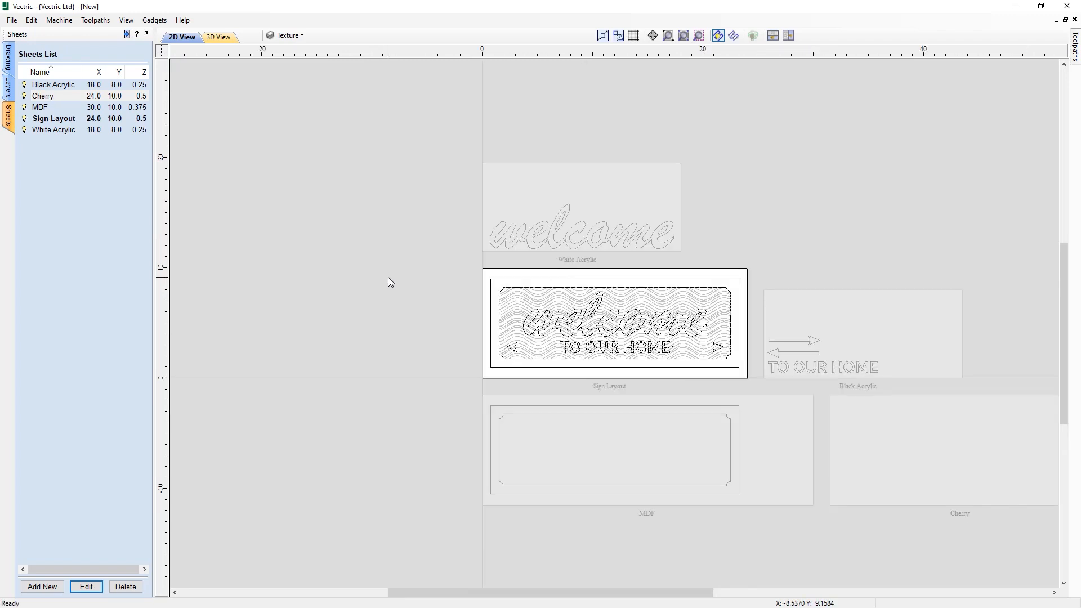
scroll(596, 389, "up", 2)
scroll(595, 373, "up", 1)
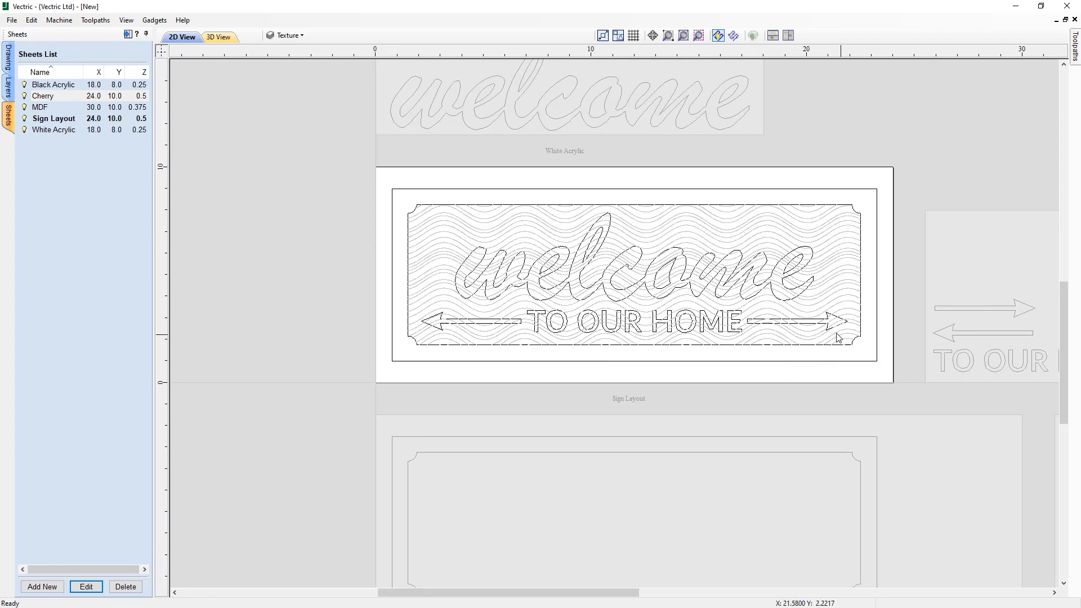
scroll(698, 325, "up", 3)
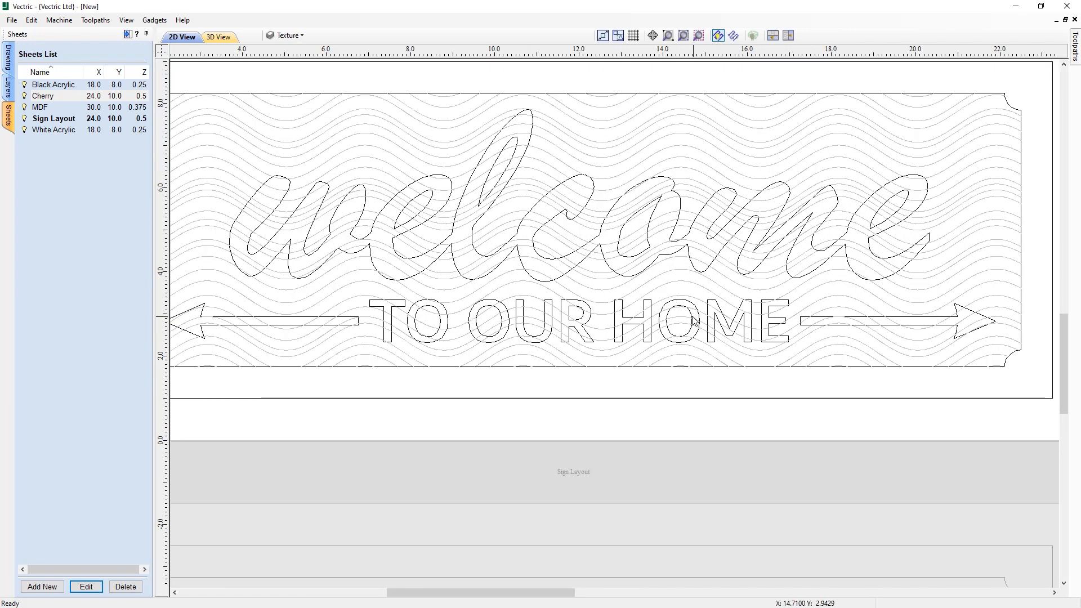
left_click(695, 322)
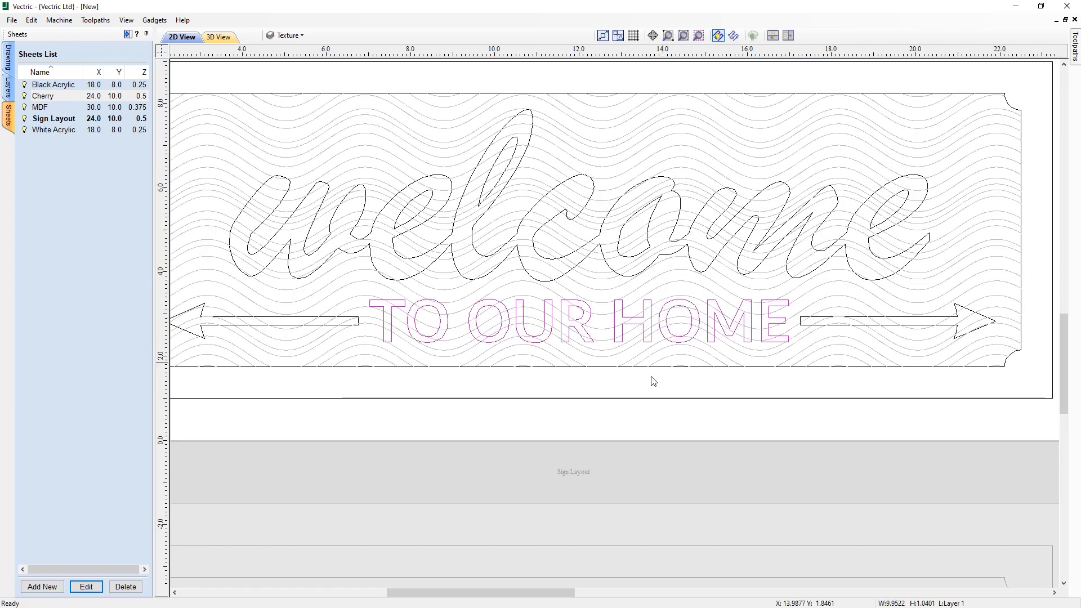
left_click(387, 280, "shift")
left_click(356, 319, "shift")
left_click(806, 321, "shift")
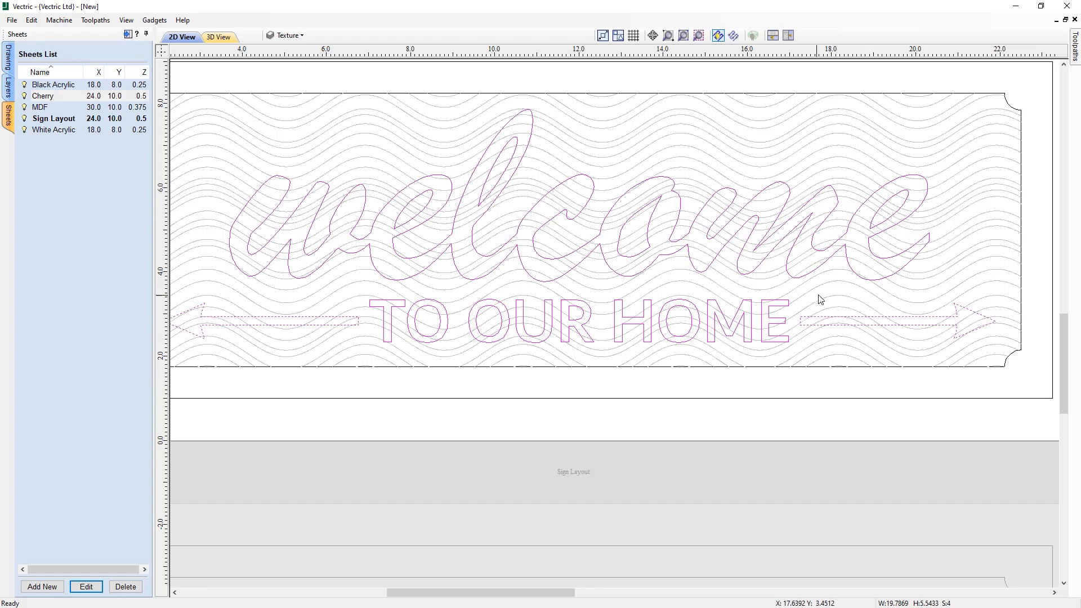
left_click(824, 302, "shift")
scroll(363, 300, "down", 4)
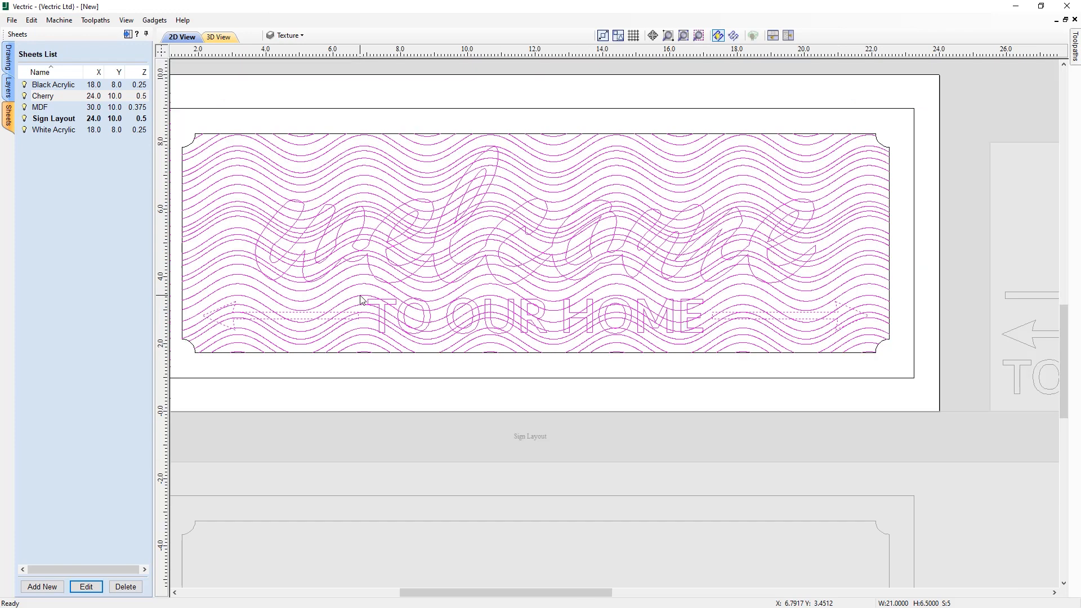
scroll(439, 292, "down", 2)
right_click(516, 262)
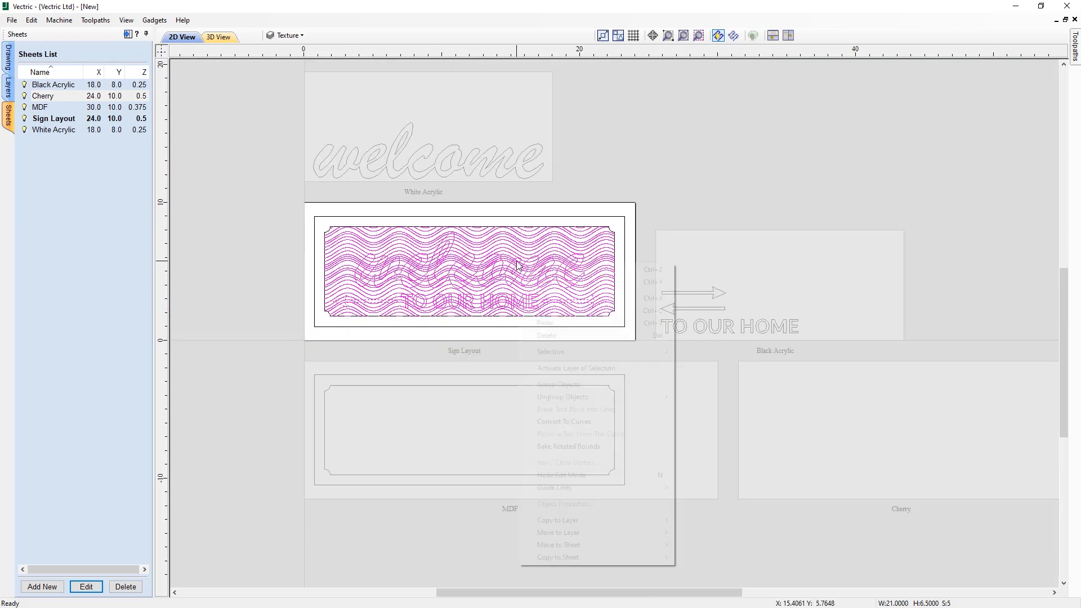
mouse_move(579, 557)
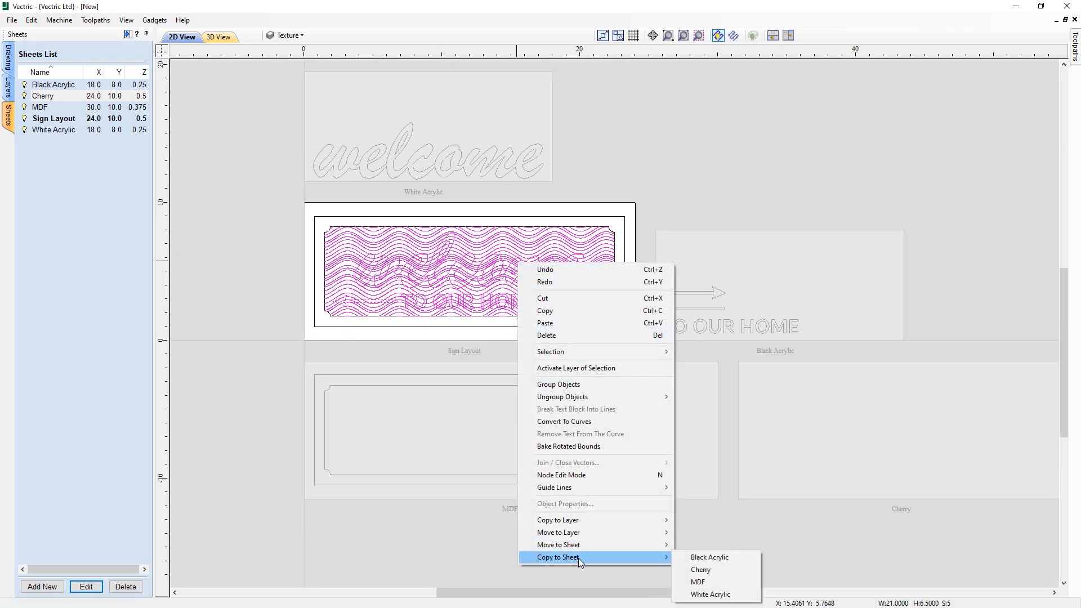
left_click(721, 570)
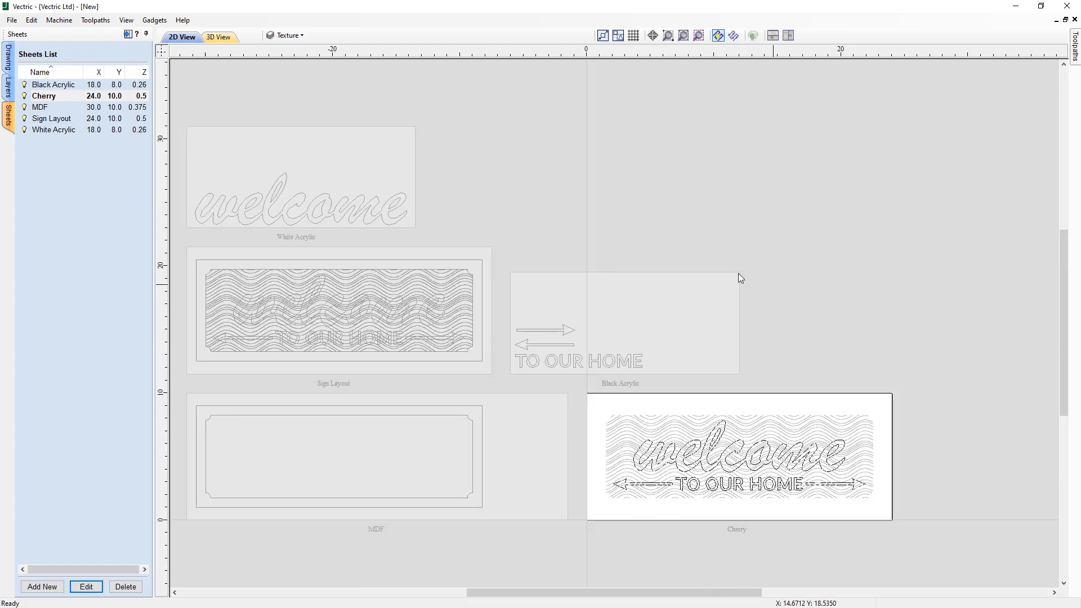
Step: Review the Cherry sheet's settings, and try a 6-inch width for all sheets in the job setup
left_click(90, 588)
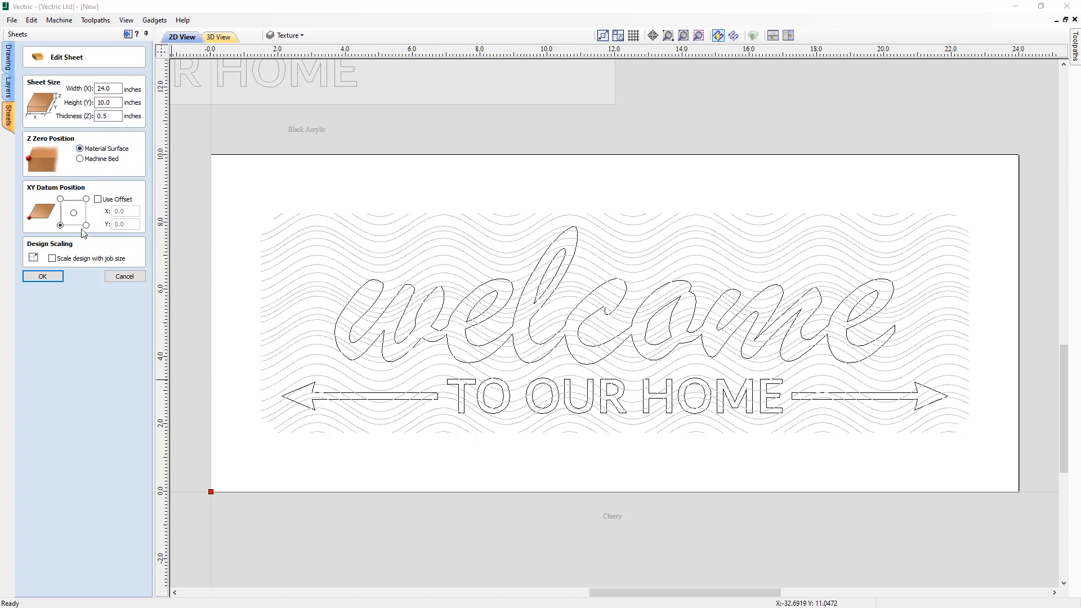
left_click(124, 277)
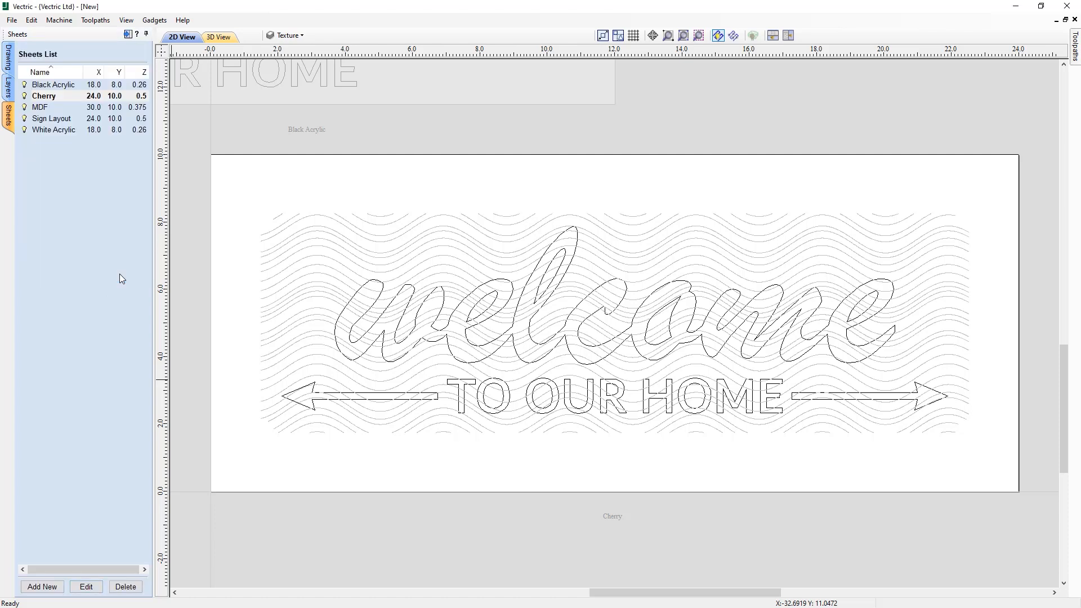
left_click(11, 68)
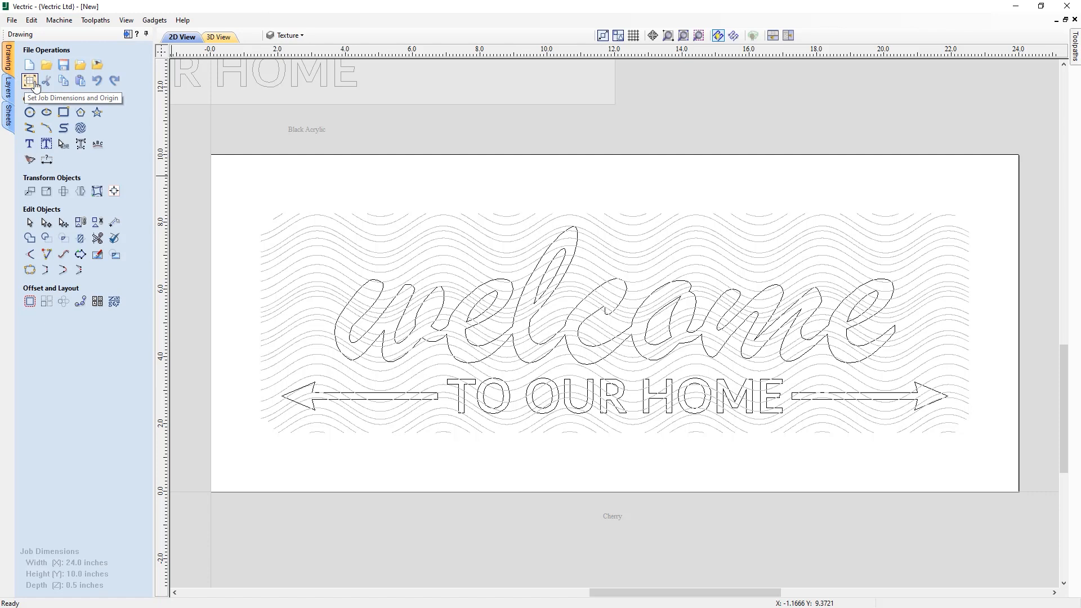
left_click(31, 83)
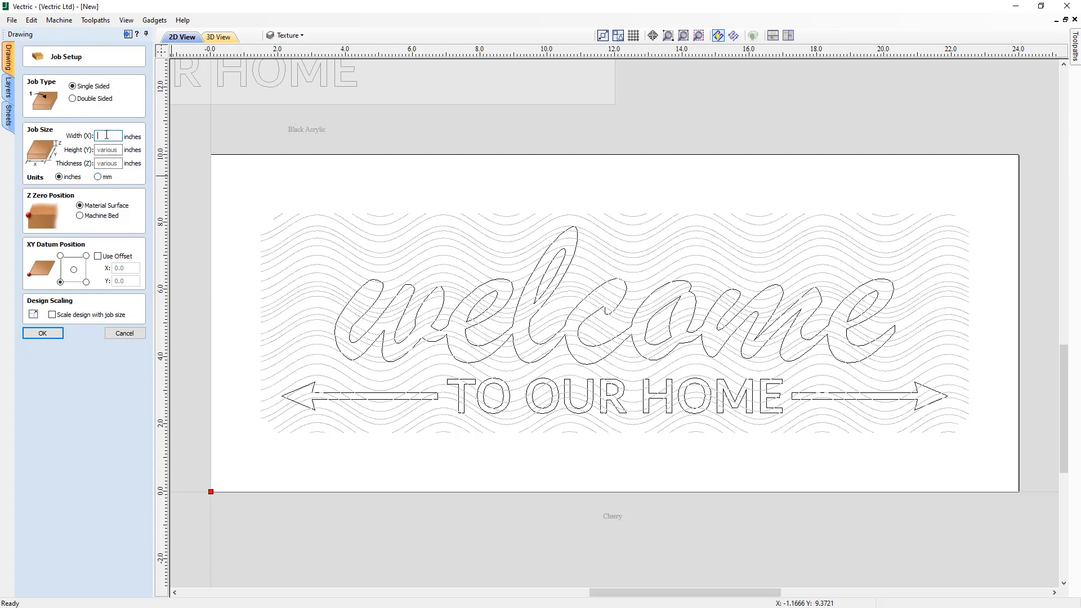
key("Return")
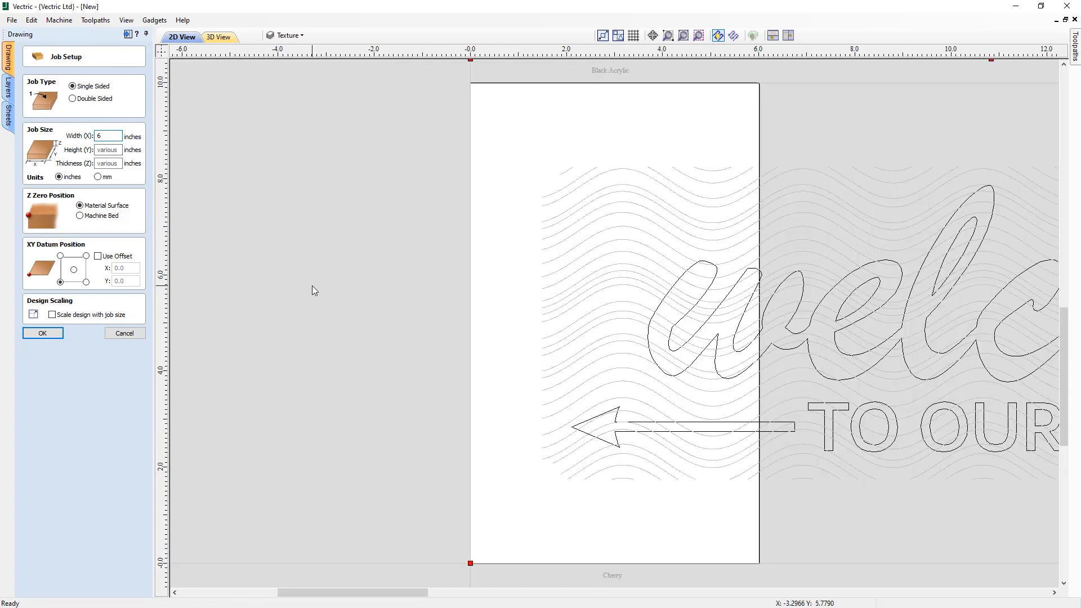
scroll(312, 285, "down", 7)
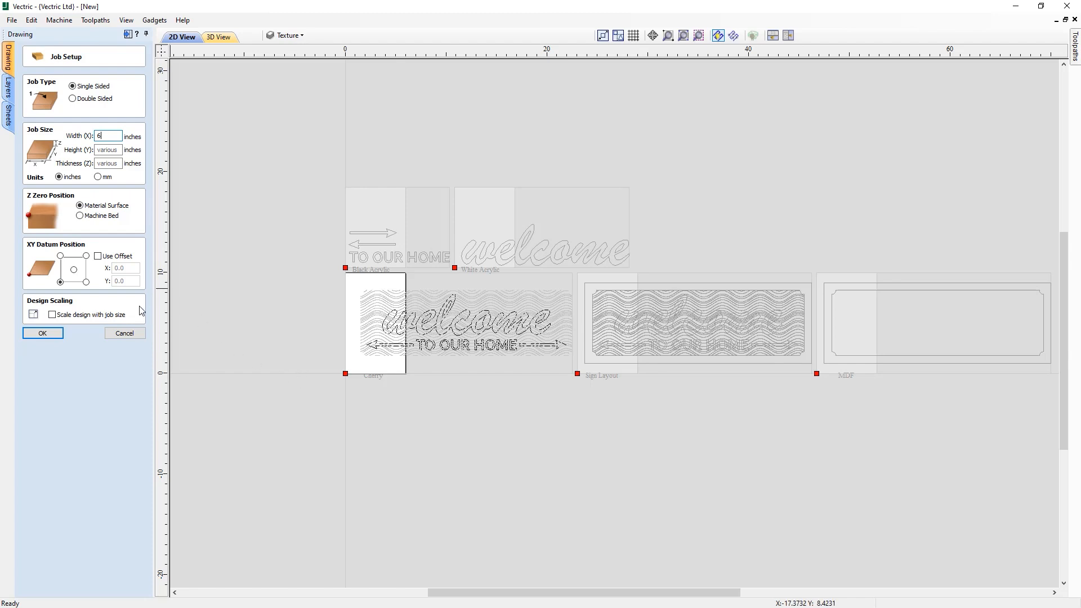
left_click(134, 338)
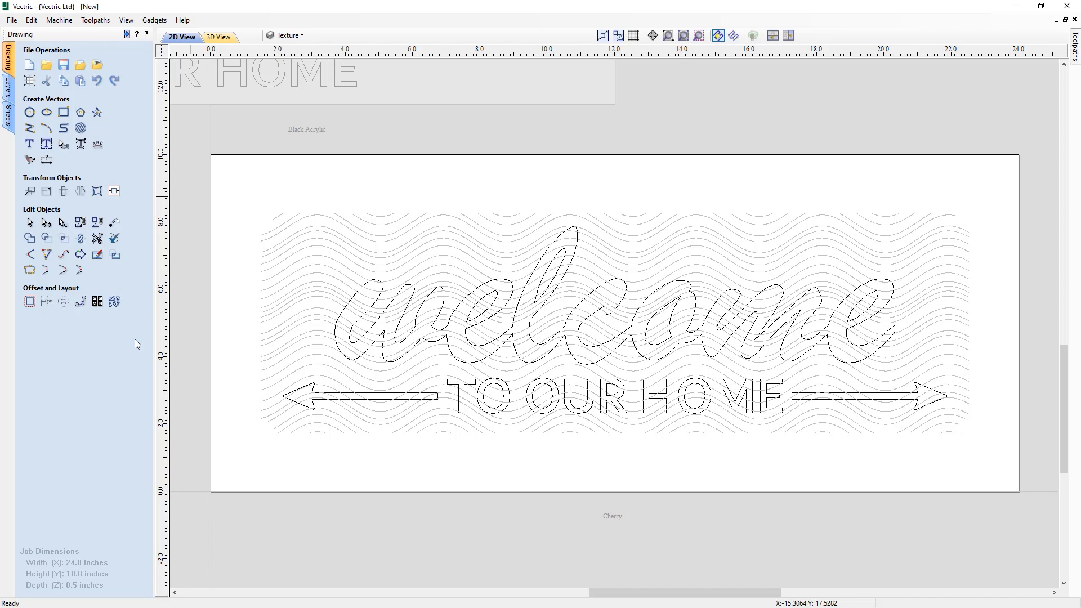
left_click(7, 127)
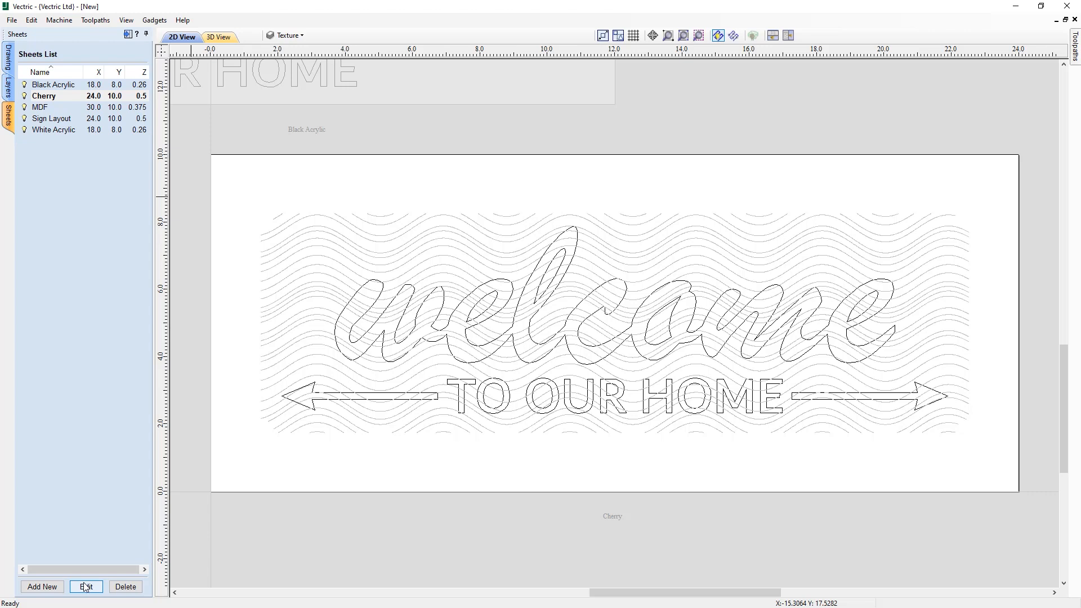
left_click(9, 63)
scroll(615, 306, "up", 1)
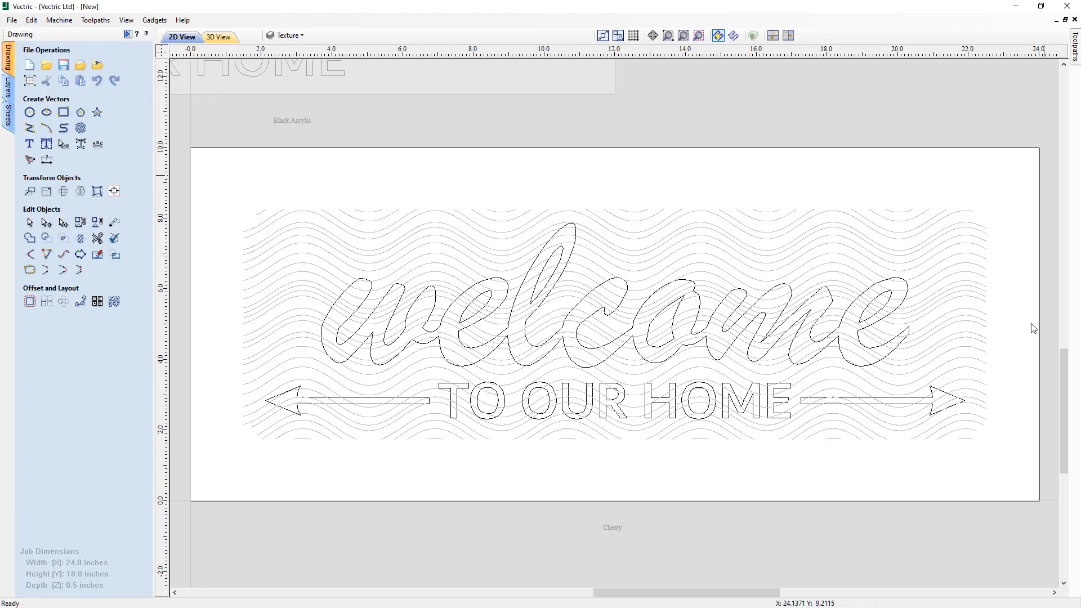
Step: Set the thickness of the Black Acrylic and White Acrylic sheets together to 0.26 inch, with their XY datum at the lower-left corner
left_click(7, 118)
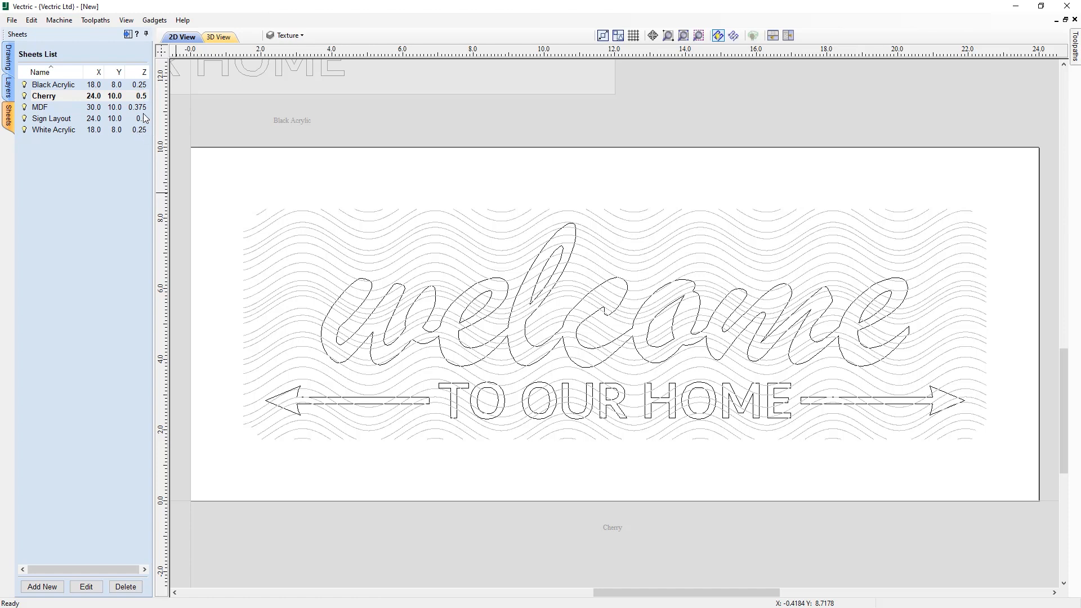
left_click(141, 85)
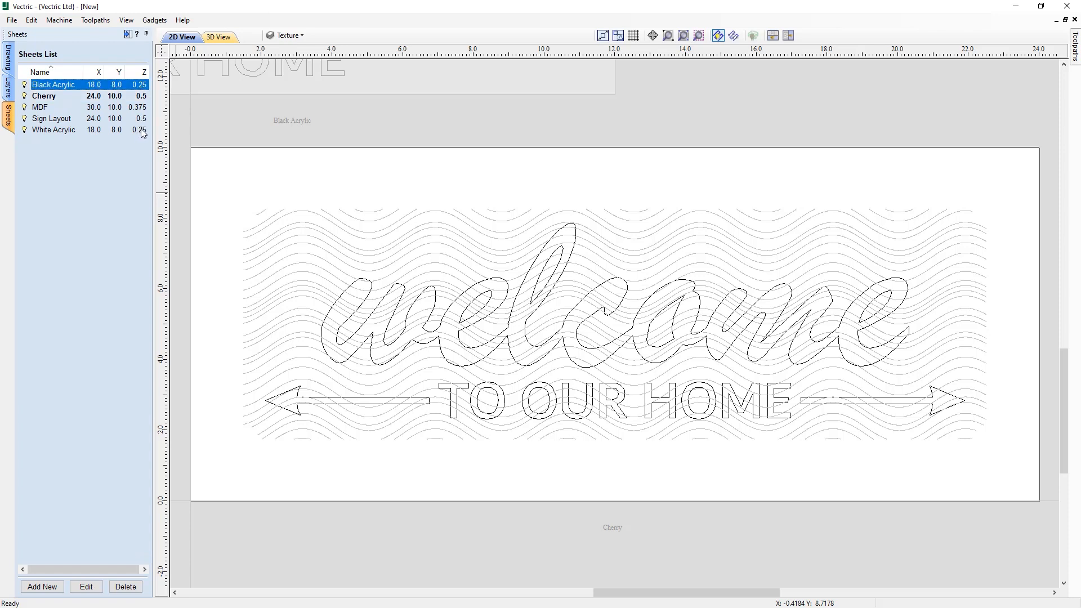
left_click(141, 130, "ctrl")
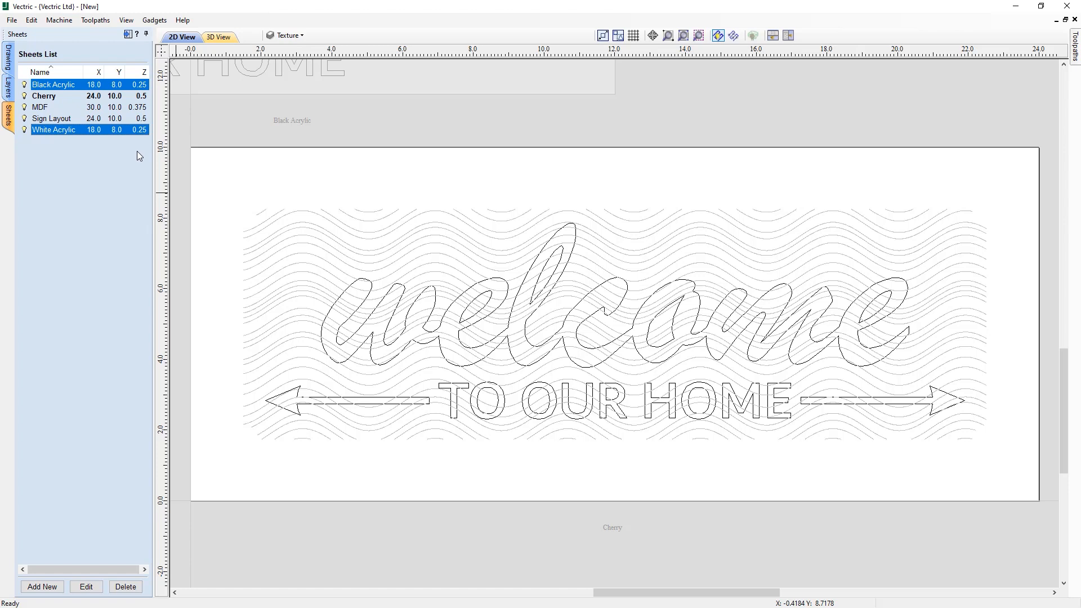
left_click(87, 587)
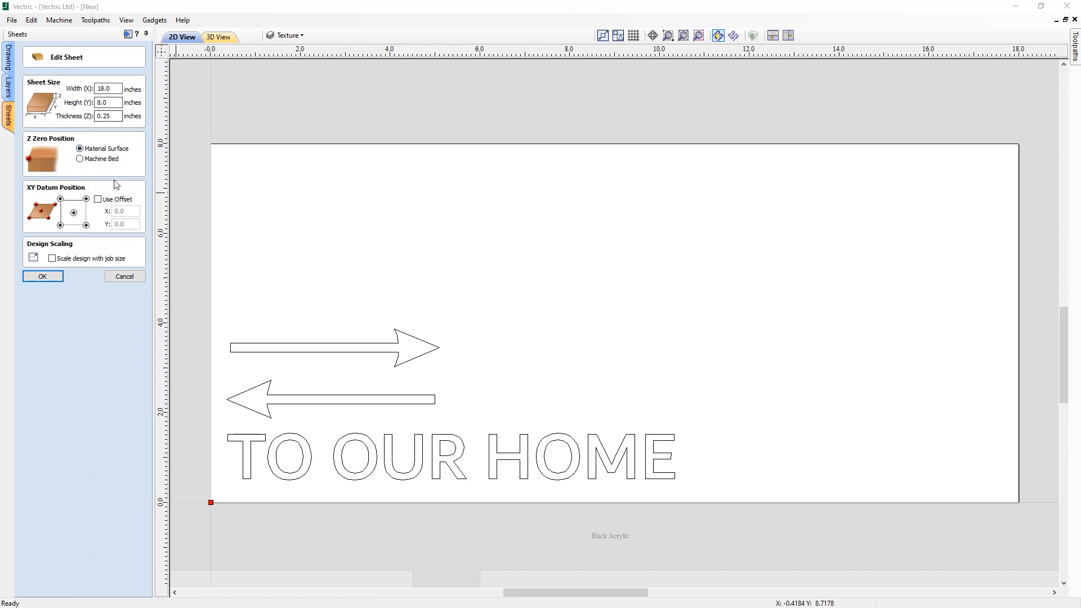
left_click_drag(108, 115, 112, 115)
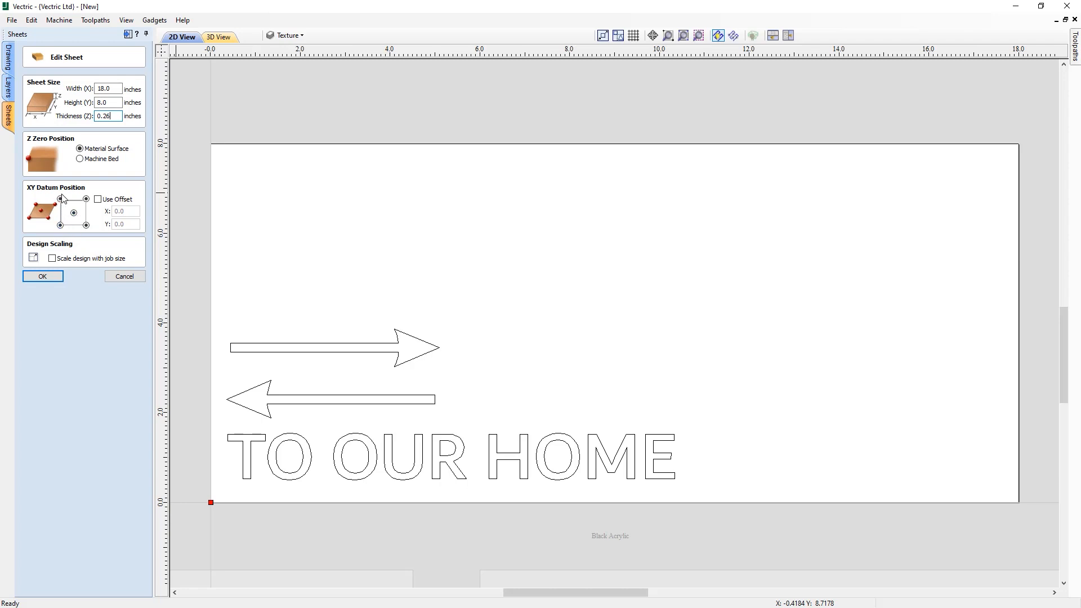
left_click(60, 225)
left_click(46, 279)
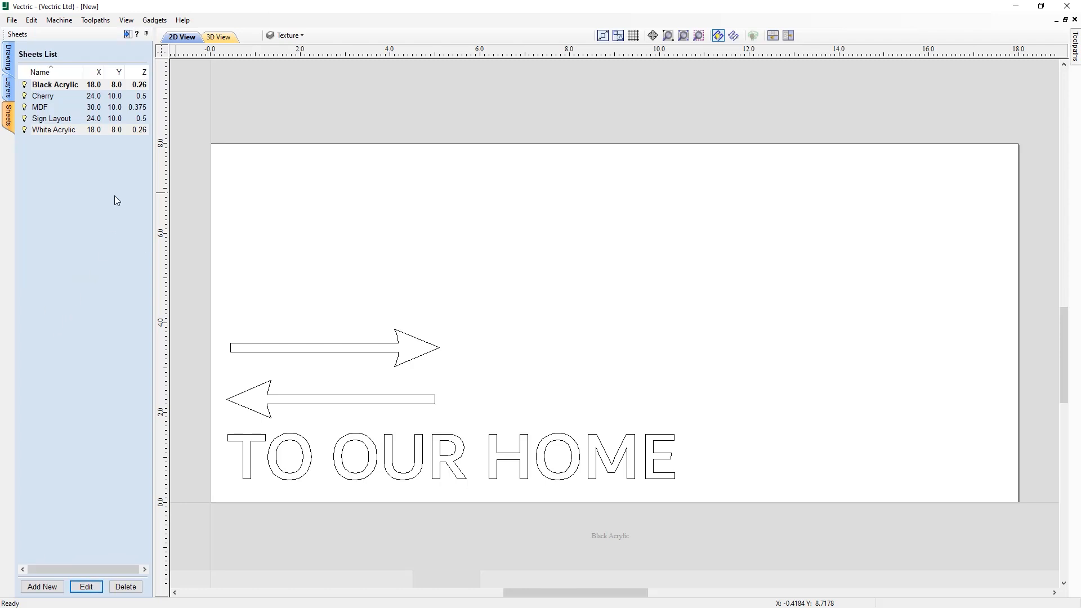
Step: Check the thickness and XY datum settings of the Black Acrylic sheet and the White Acrylic sheet individually
left_click(86, 130)
left_click(107, 161)
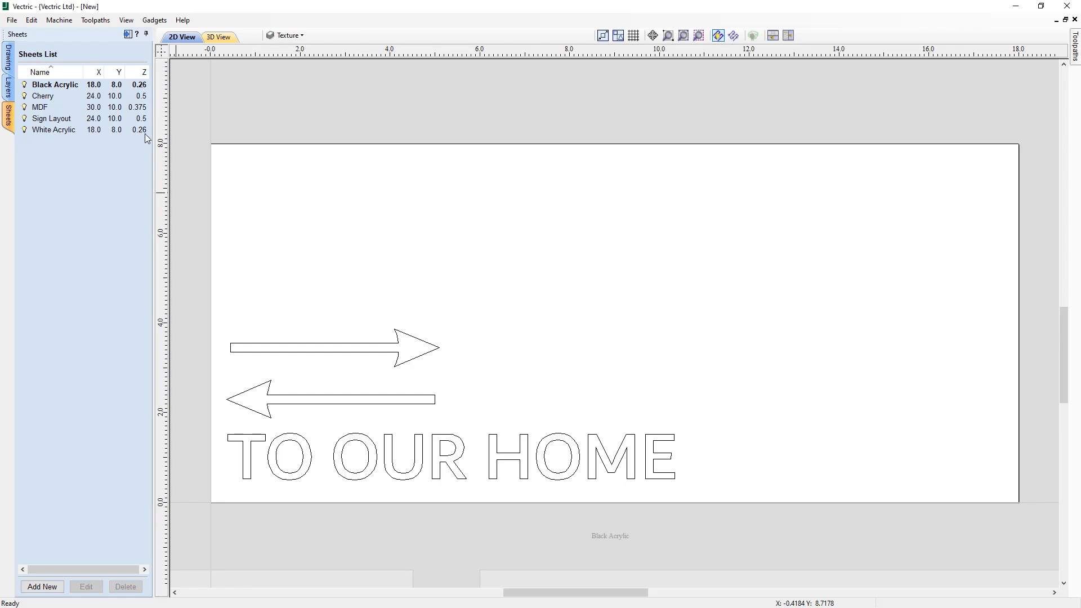
left_click(65, 86)
left_click(86, 586)
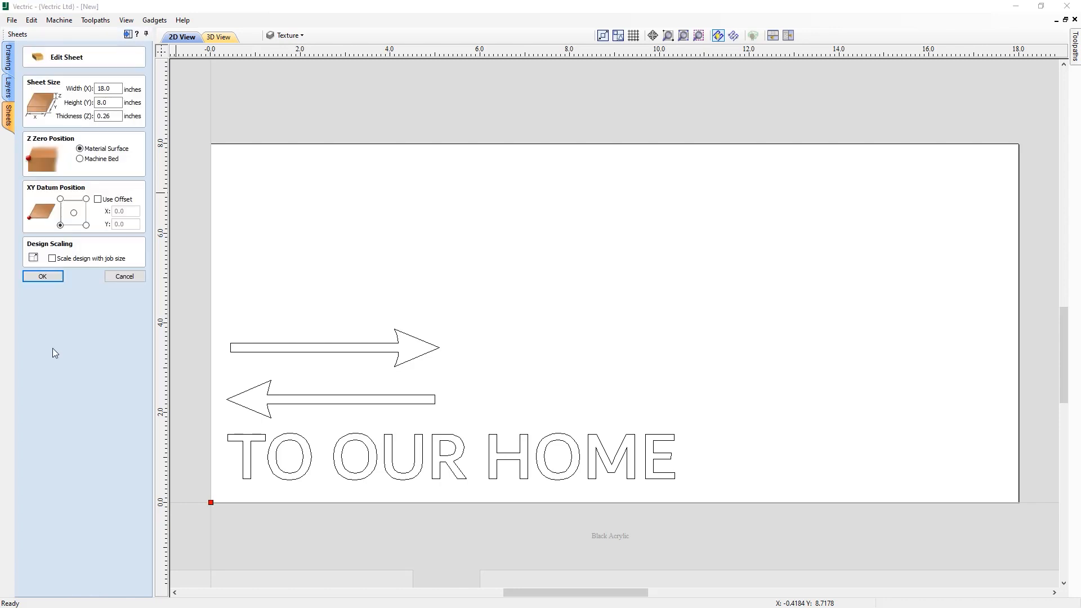
left_click(119, 277)
left_click(66, 134)
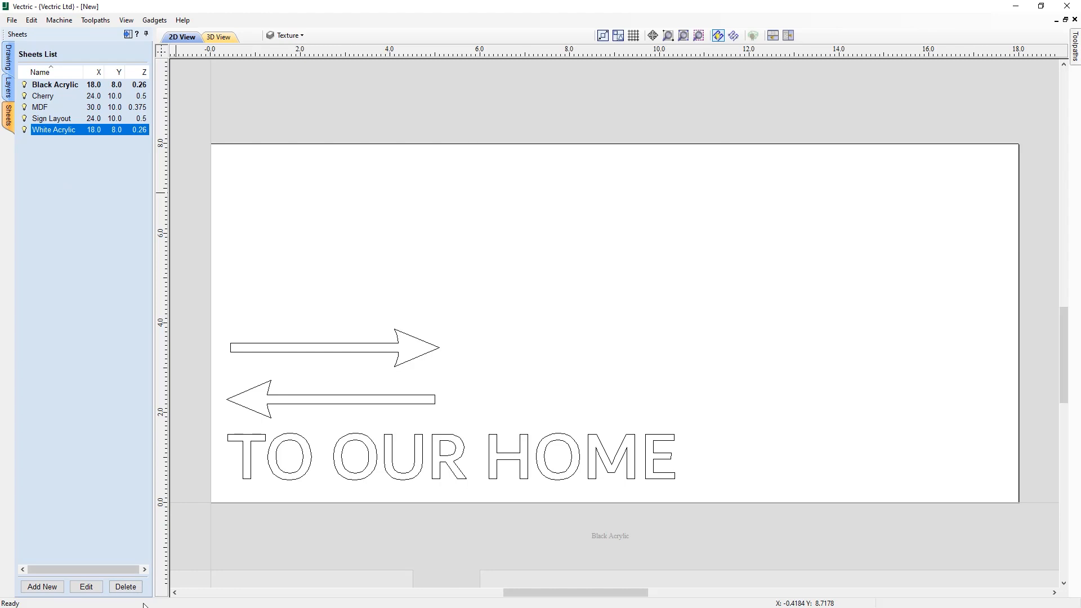
left_click(92, 588)
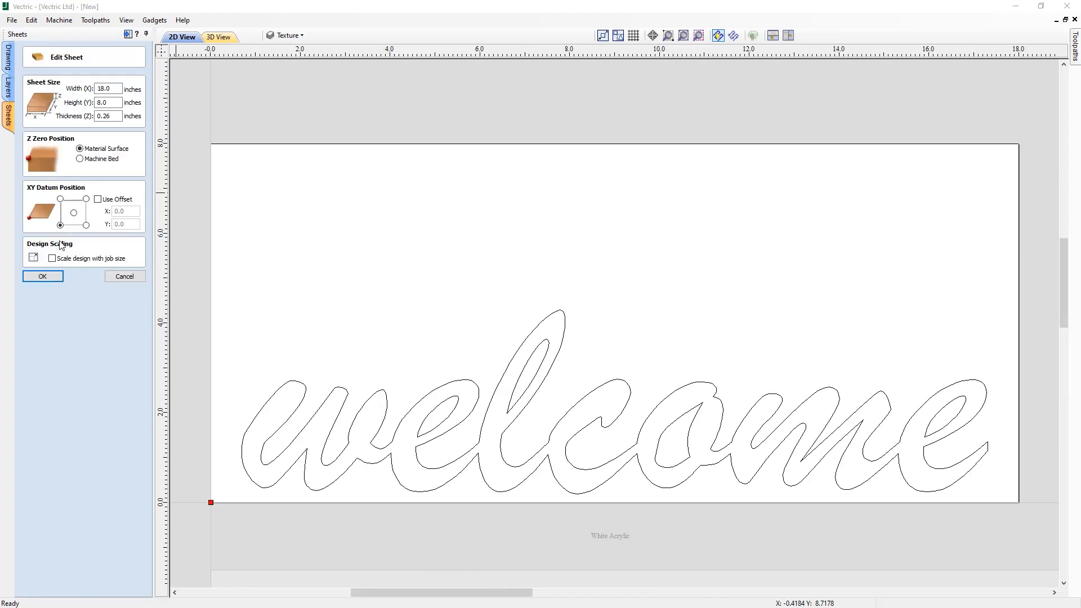
Step: Leave the White Acrylic sheet's settings unchanged and make the Cherry sheet the active sheet
left_click(126, 277)
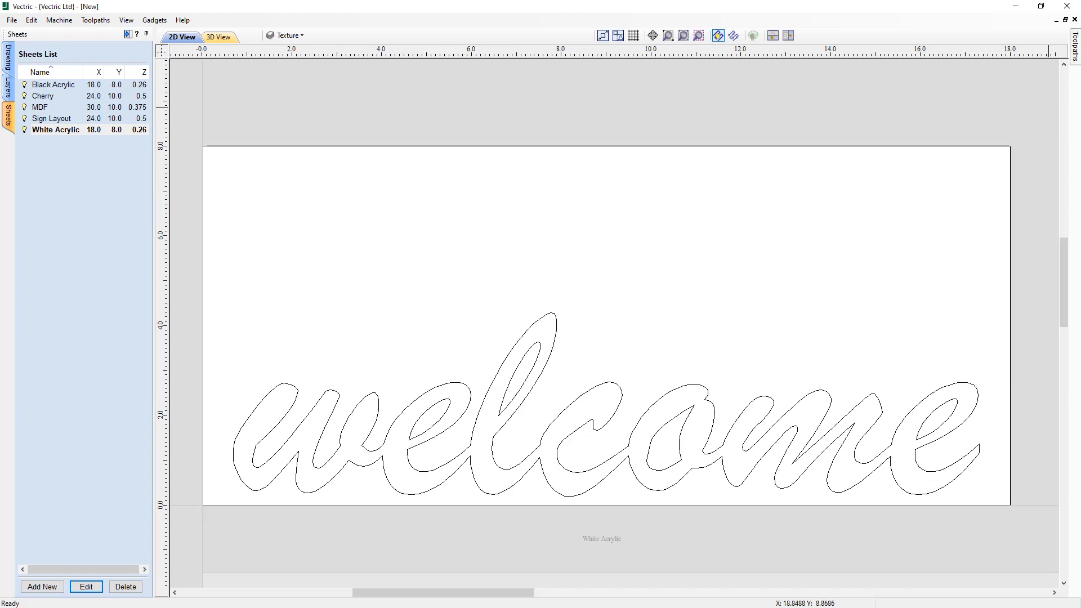
scroll(428, 213, "down", 1)
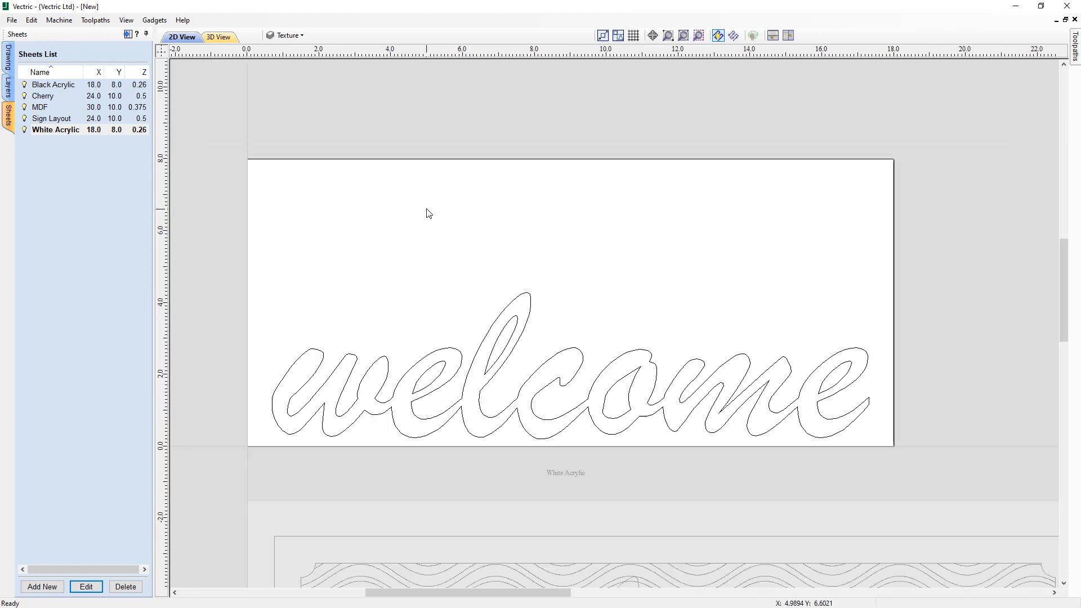
scroll(428, 213, "down", 2)
scroll(423, 201, "down", 1)
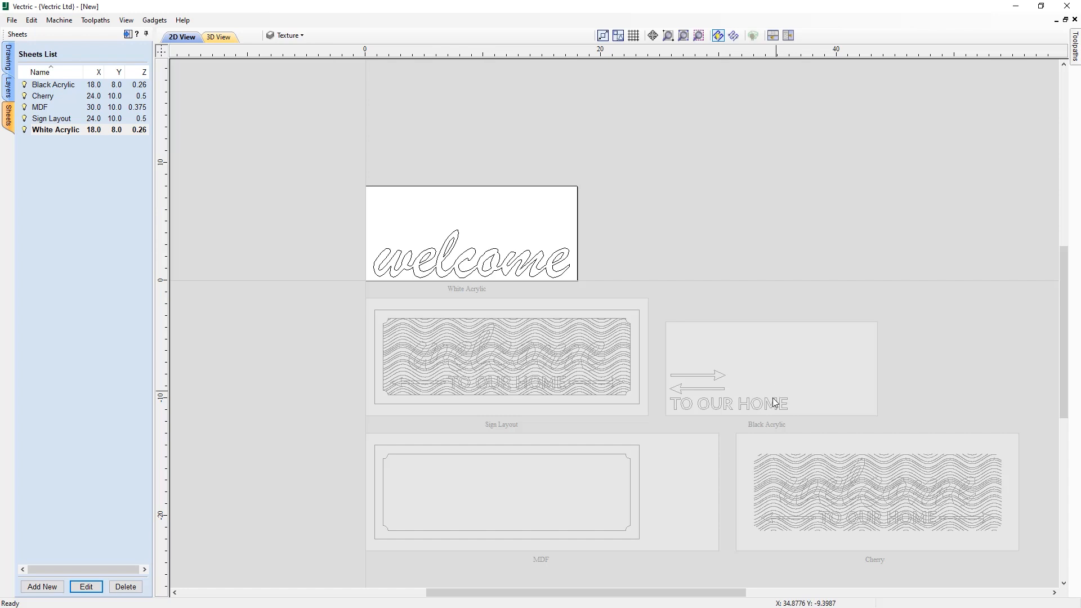
double_click(799, 538)
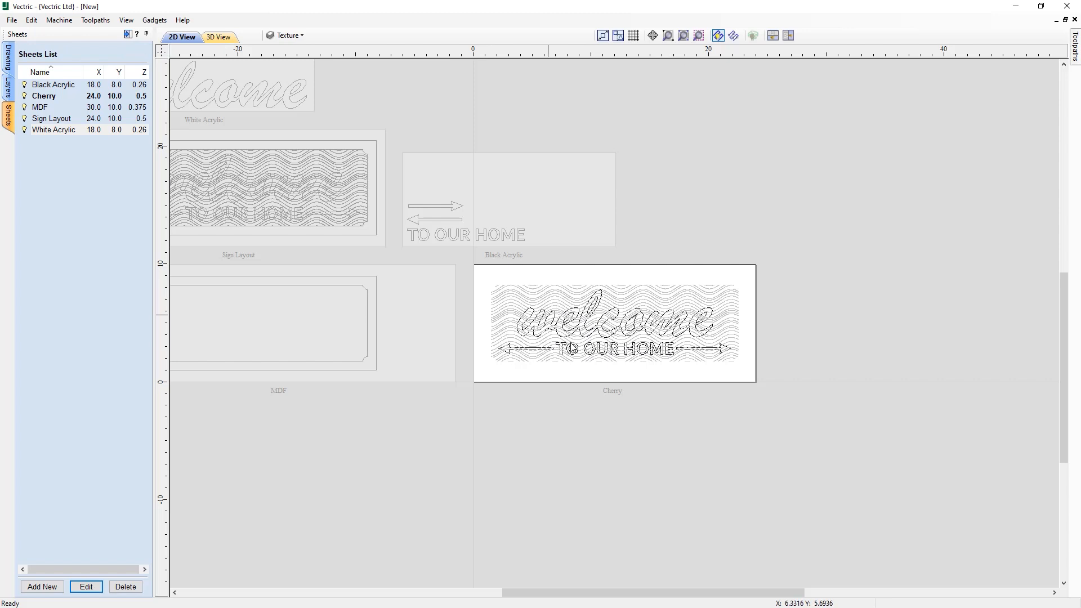
Step: Switch to the toolpath commands and check the Cherry sheet's material setup, accepting its thickness, datum, Z-zero, clearance and home position
left_click(128, 34)
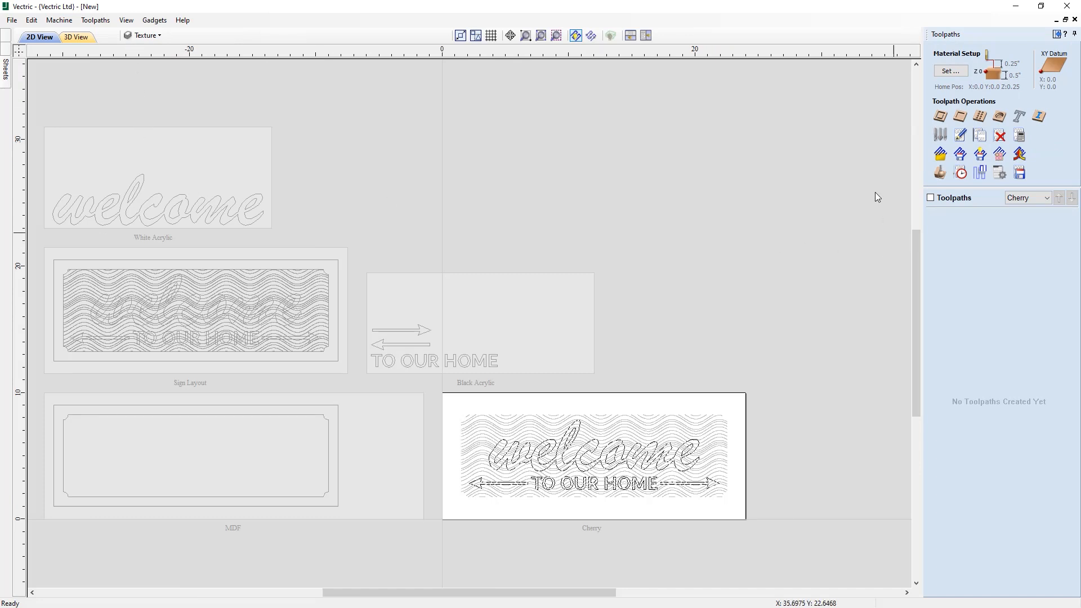
left_click(958, 76)
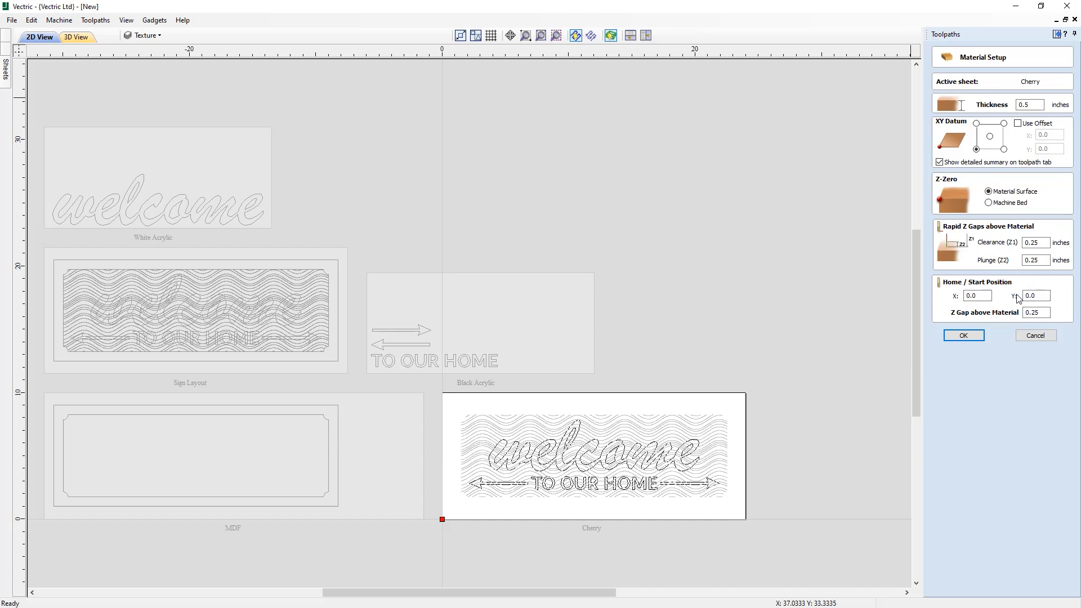
left_click(964, 336)
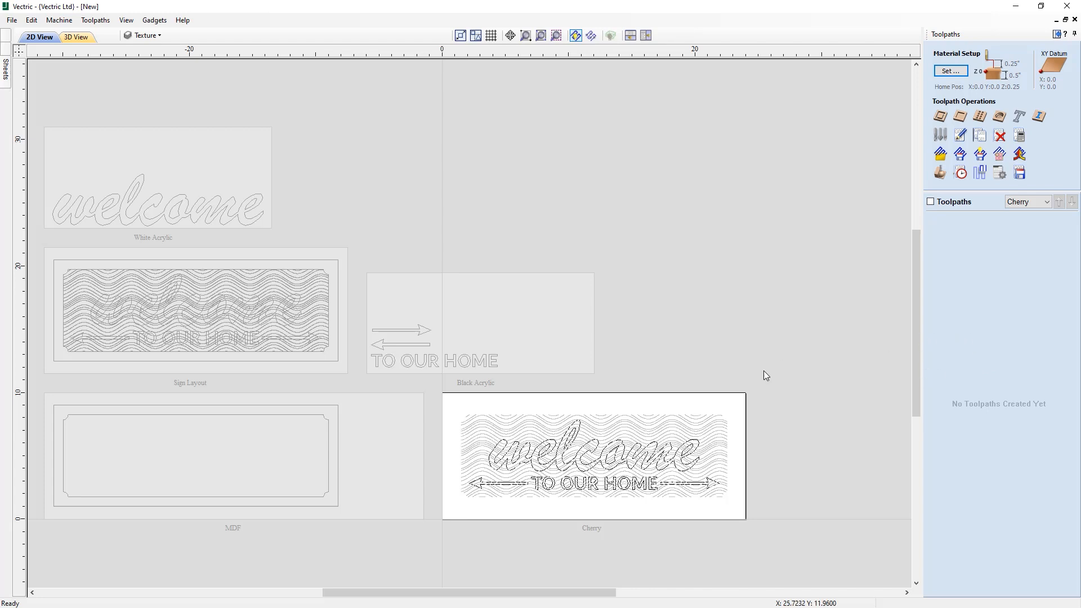
Step: Set up a 2D profile toolpath on the Cherry sheet's wave texture with a 0.1-inch cut depth and the Ball Nose (1/4") tool
left_click(701, 423)
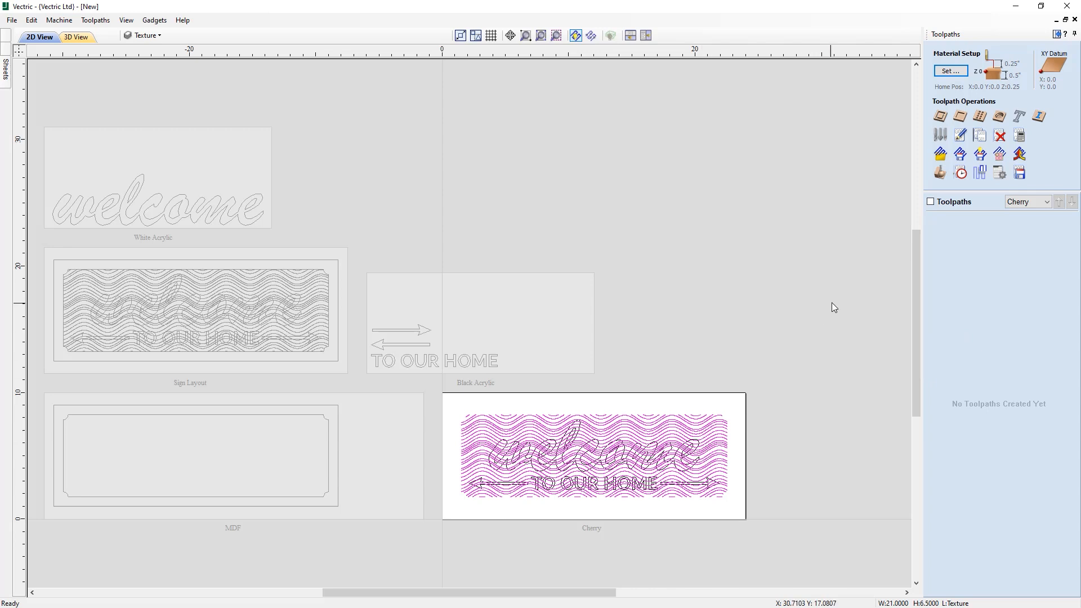
left_click(937, 118)
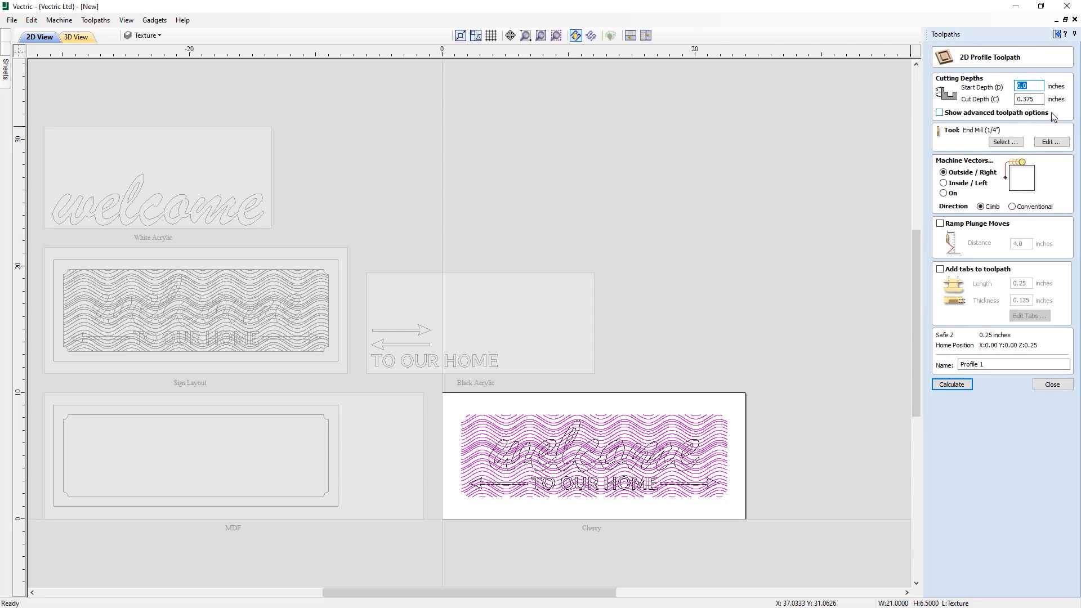
left_click(1025, 99)
double_click(1025, 99)
type("1")
left_click(1005, 142)
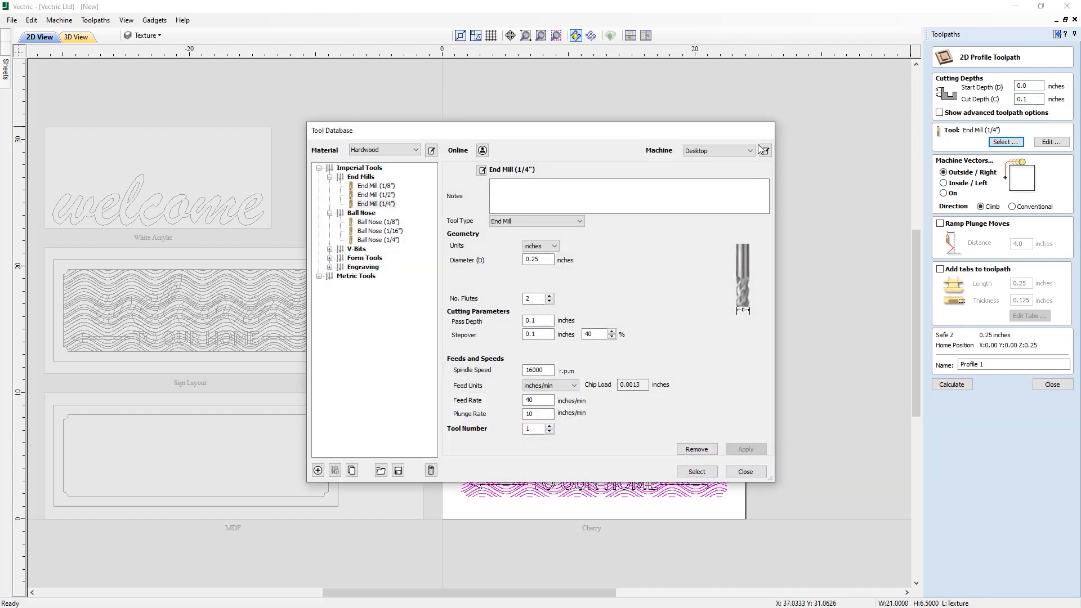
left_click(378, 240)
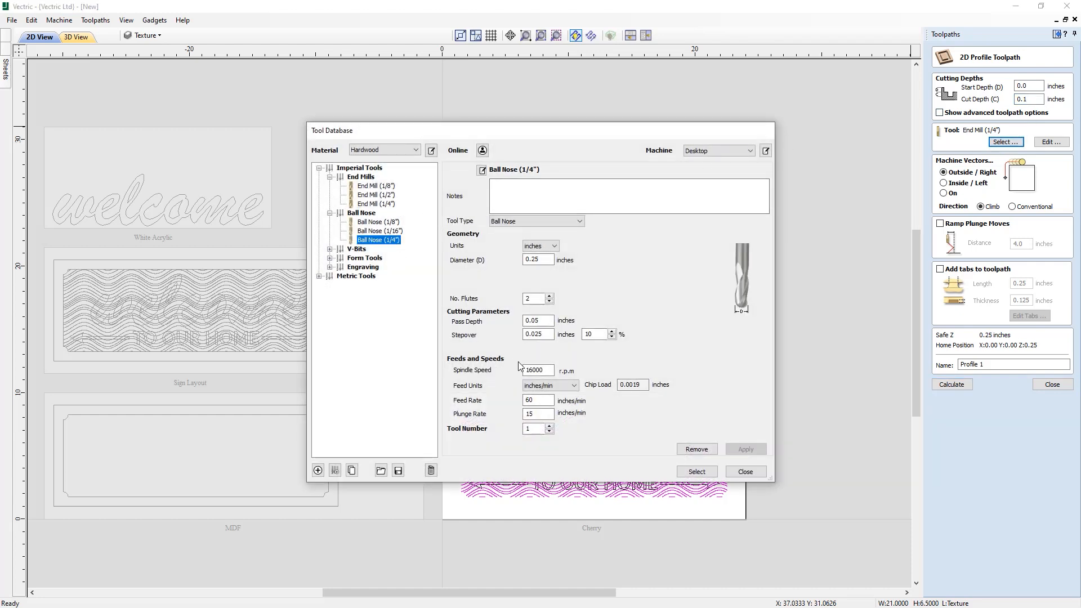
left_click(703, 473)
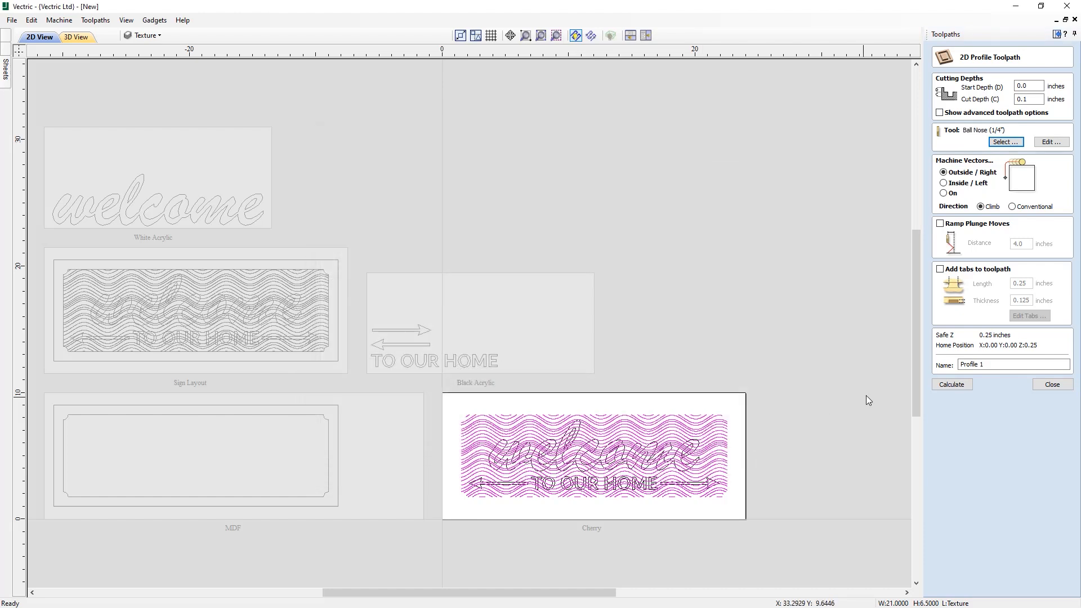
Step: Machine on the texture vectors, name the toolpath "Profile Texture" and calculate it
left_click(949, 193)
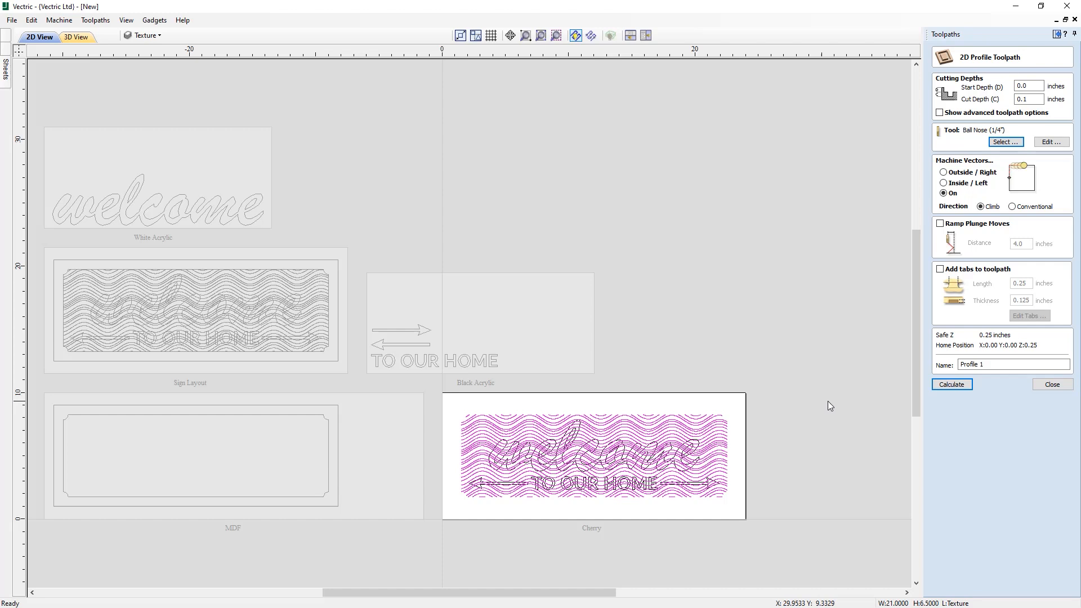
left_click(988, 366)
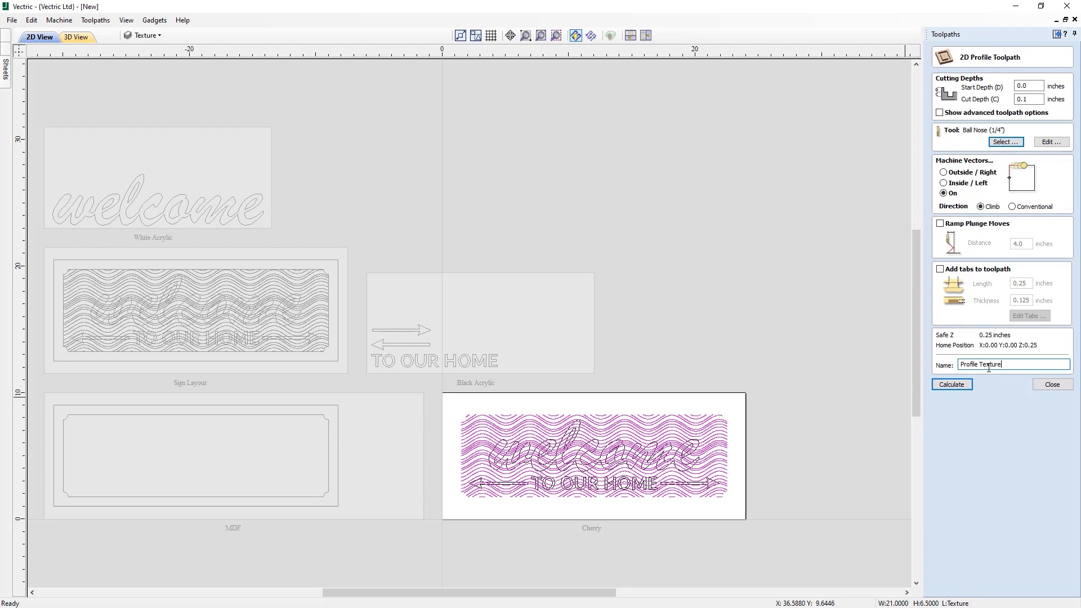
left_click(962, 383)
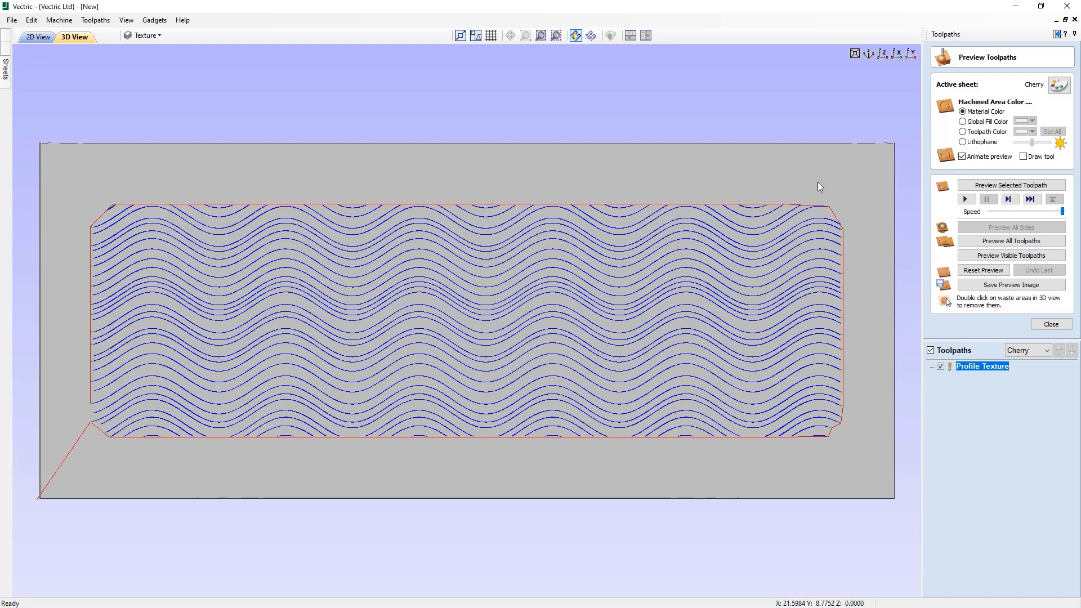
Step: Set the Cherry sheet's 3D preview material to the Cherry wood texture
left_click(1057, 85)
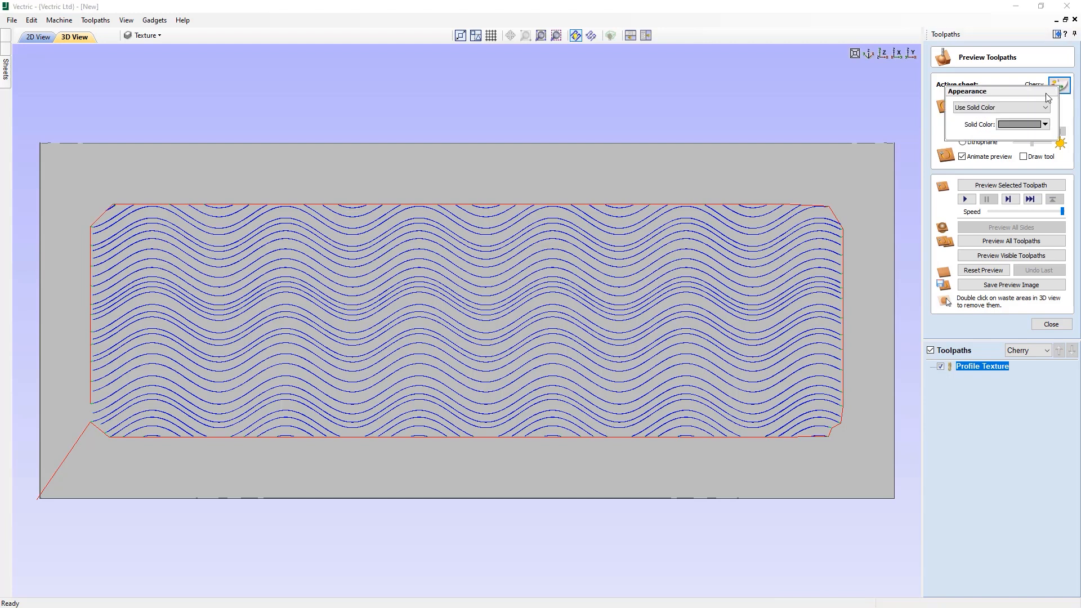
left_click(1025, 109)
scroll(996, 182, "down", 5)
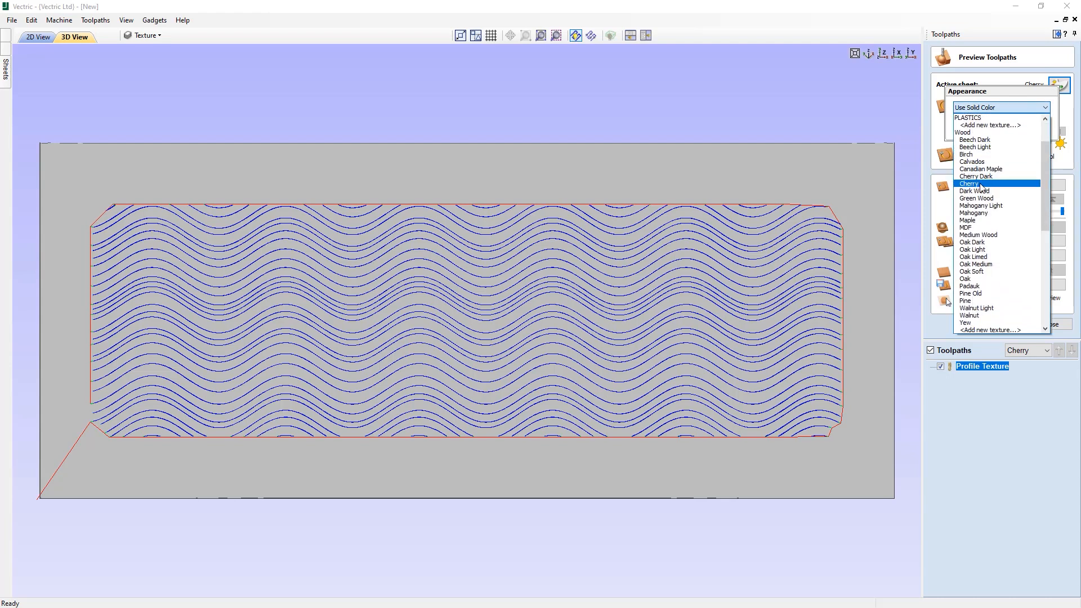
left_click(980, 184)
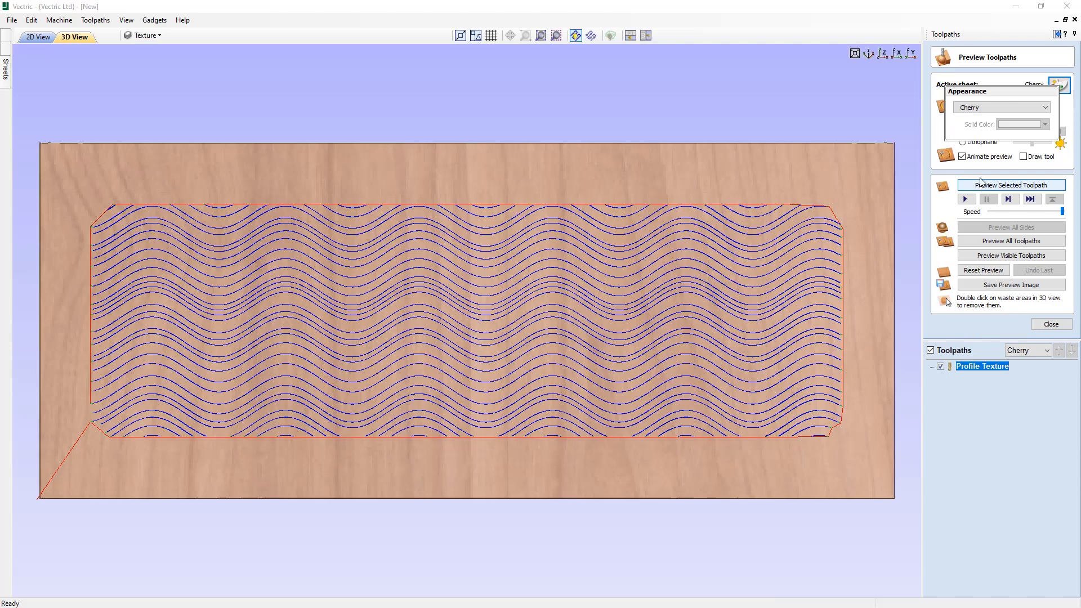
left_click(935, 116)
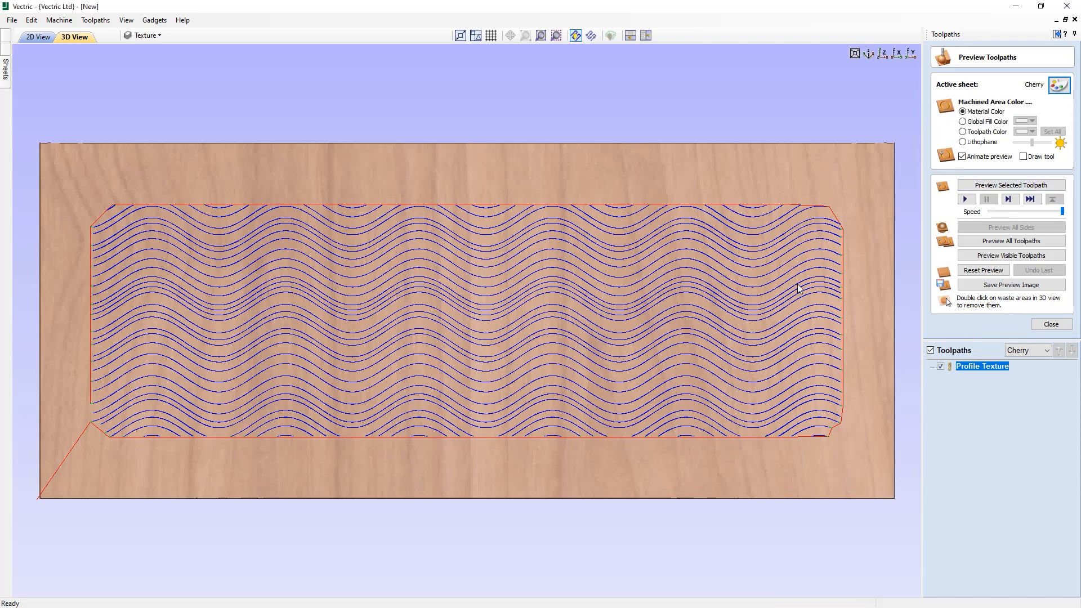
Step: Simulate the Profile Texture toolpath on the Cherry sheet, view the carved waves from above and close the preview
left_click(1019, 187)
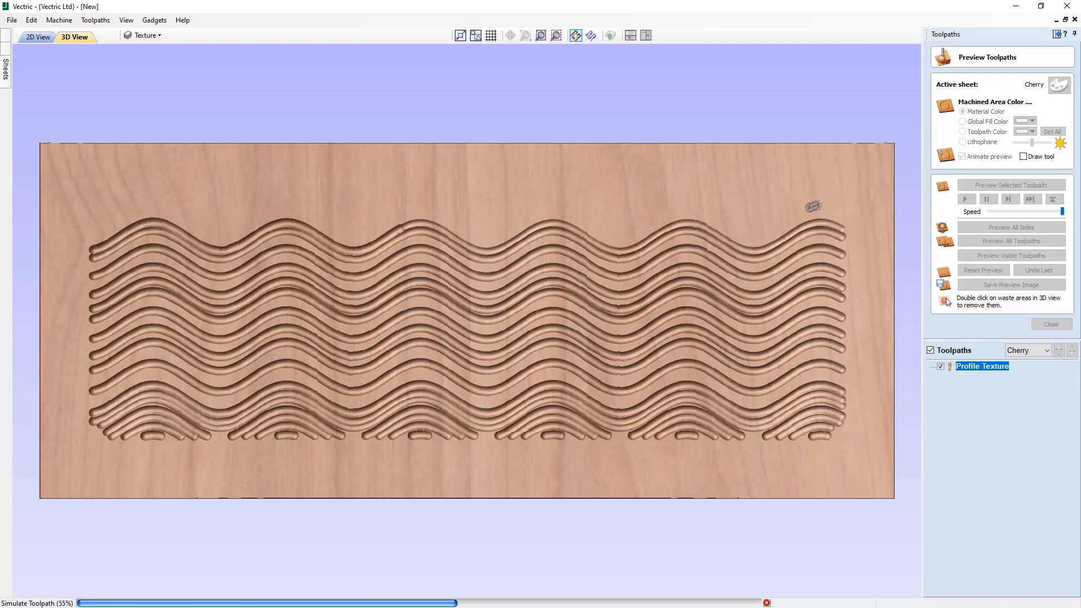
left_click_drag(577, 438, 785, 160)
left_click(883, 54)
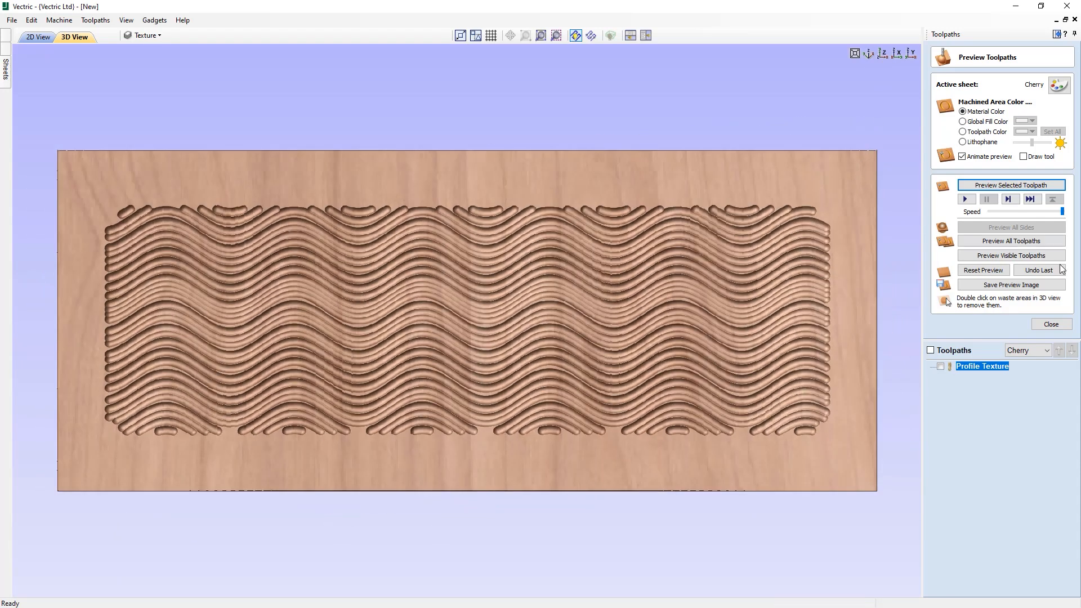
left_click(1058, 324)
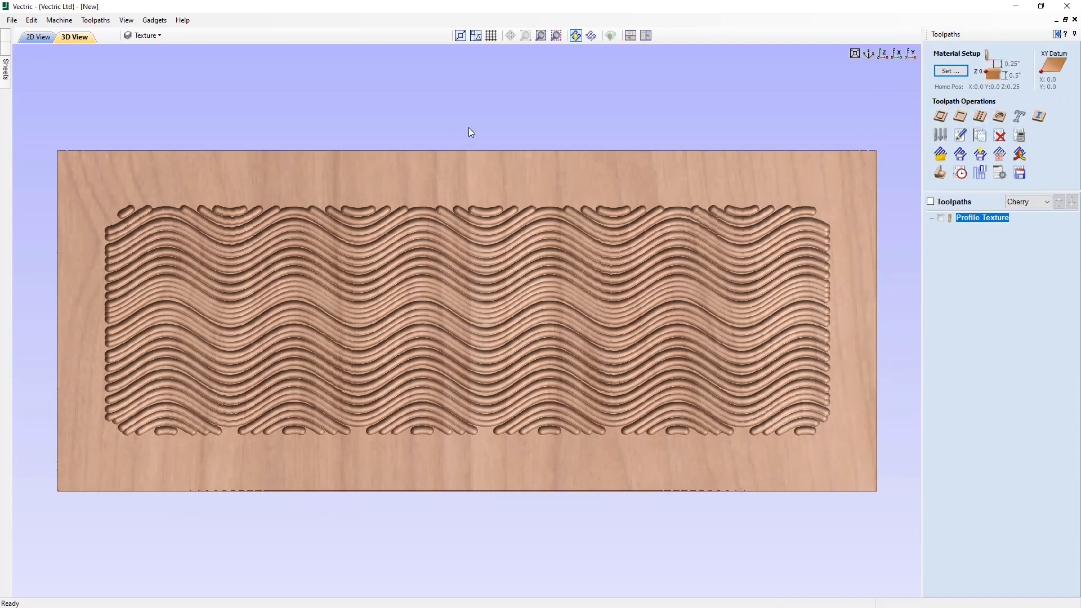
Step: In the 2D view, select "TO OUR HOME", both arrows and "welcome" together on the Cherry sheet, without the wave texture
left_click(35, 38)
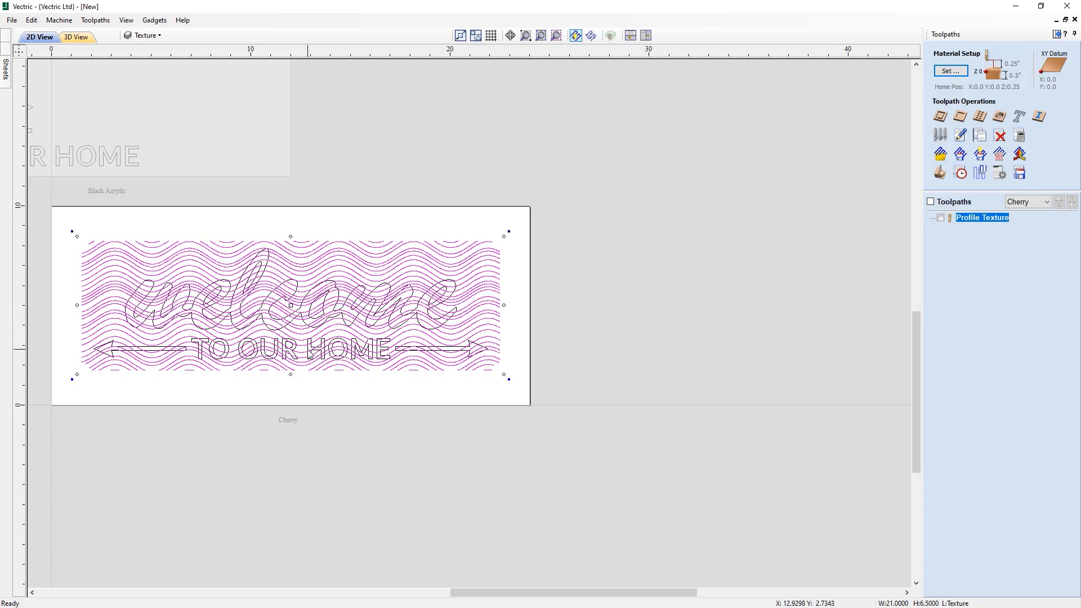
left_click(309, 374)
scroll(309, 344, "up", 3)
left_click(309, 326)
left_click(483, 325, "shift")
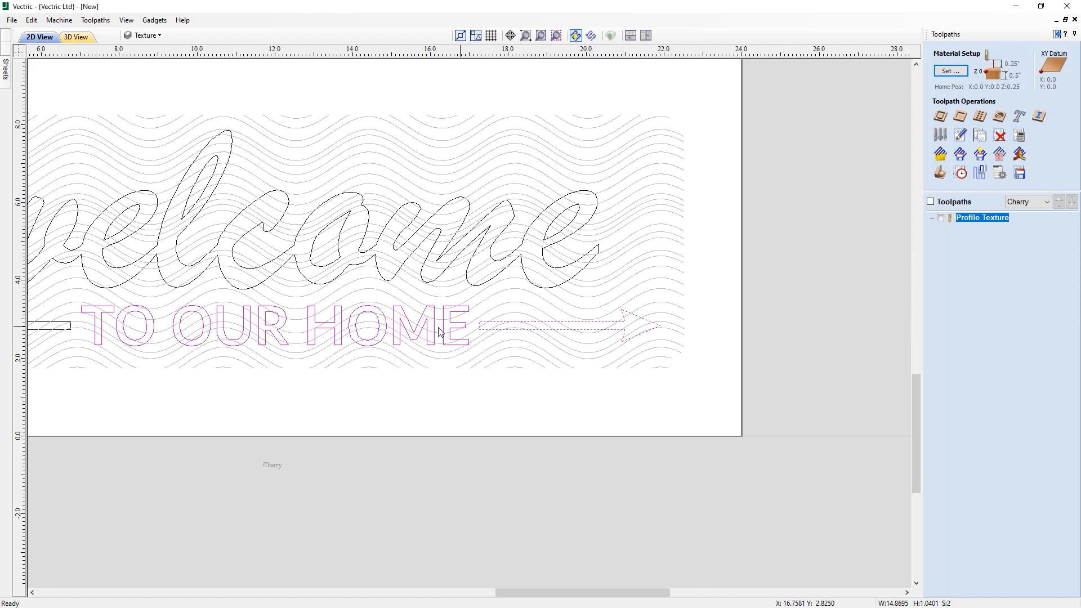
left_click(58, 324, "shift")
left_click(92, 226, "shift")
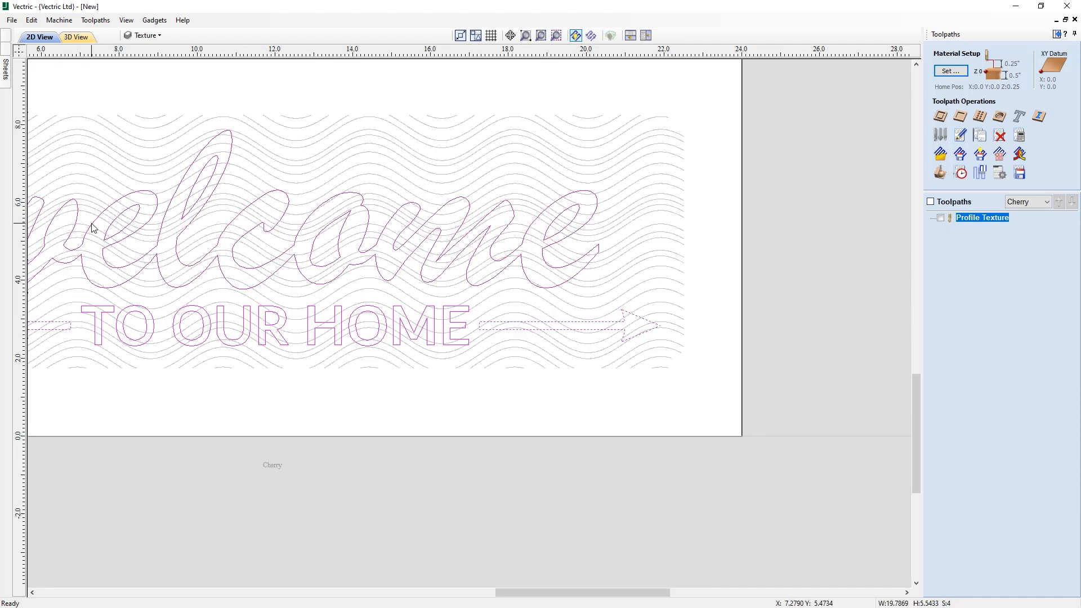
scroll(590, 299, "down", 2)
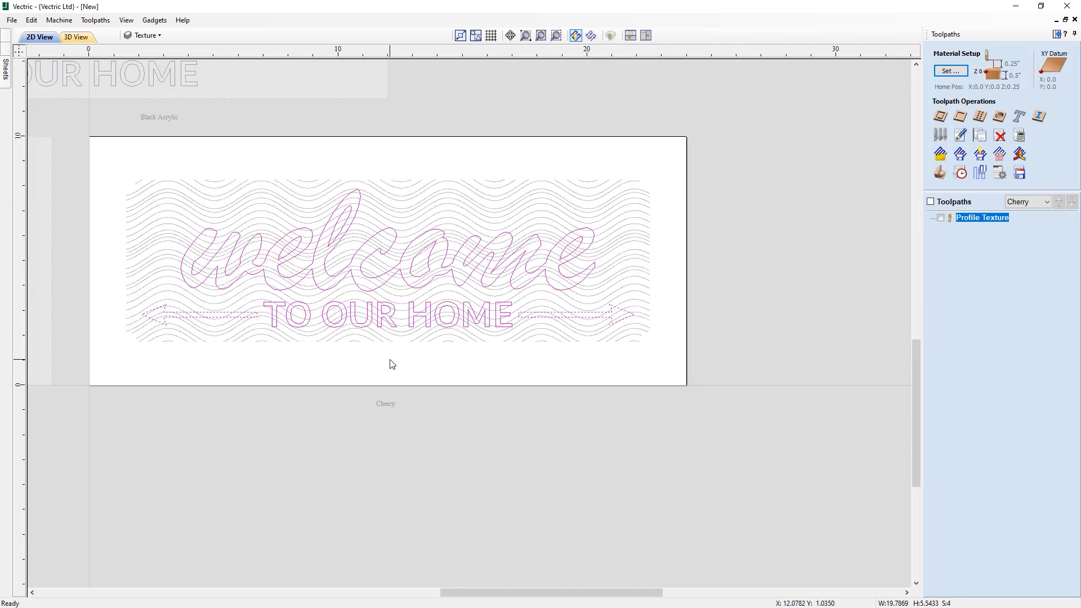
Step: Calculate a female inlay pocket toolpath named "Pocket Inlay", 0.2 inch deep, using the End Mill (1/8") and a 0.02-inch pocket allowance
left_click(1046, 123)
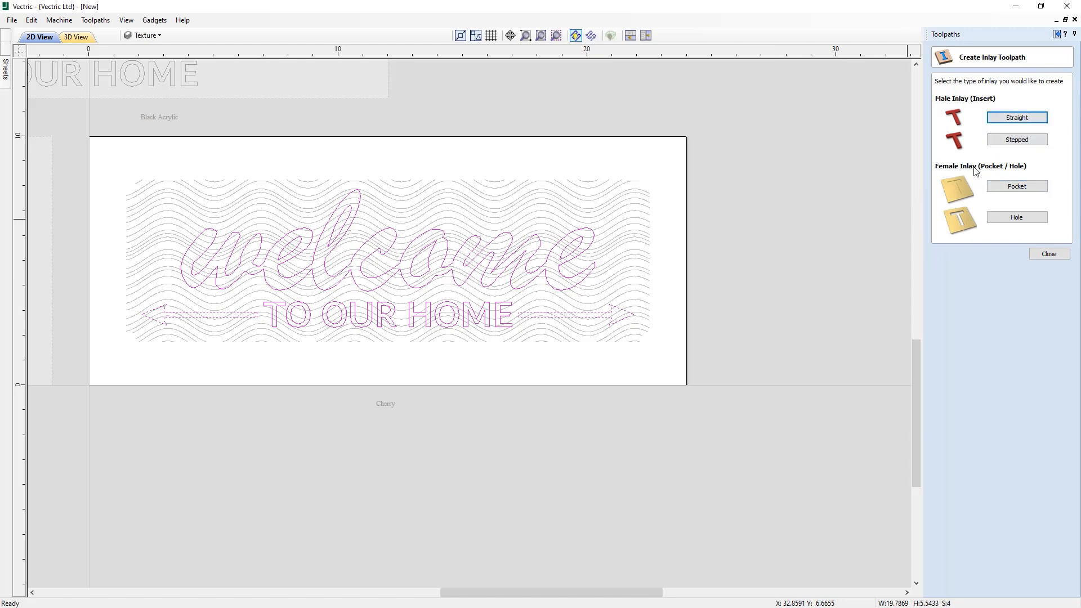
left_click(1017, 186)
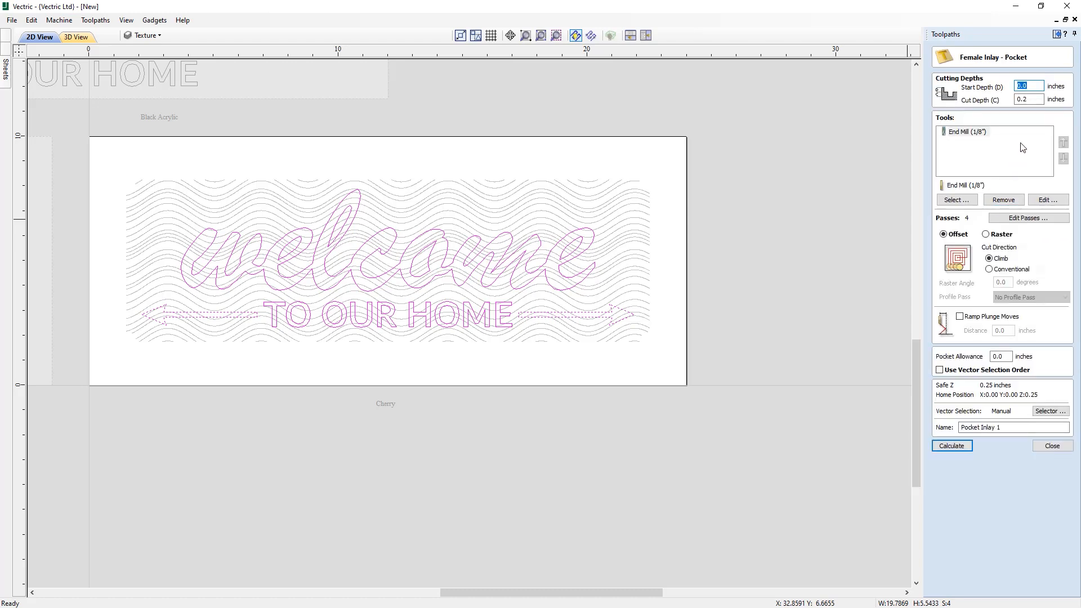
left_click(1027, 99)
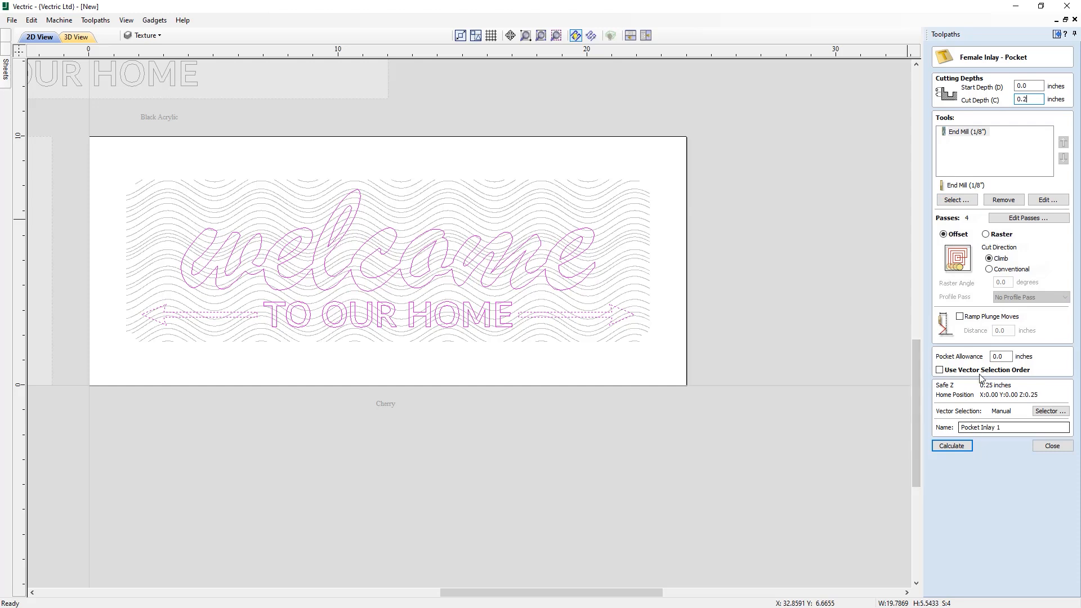
left_click_drag(1003, 356, 985, 355)
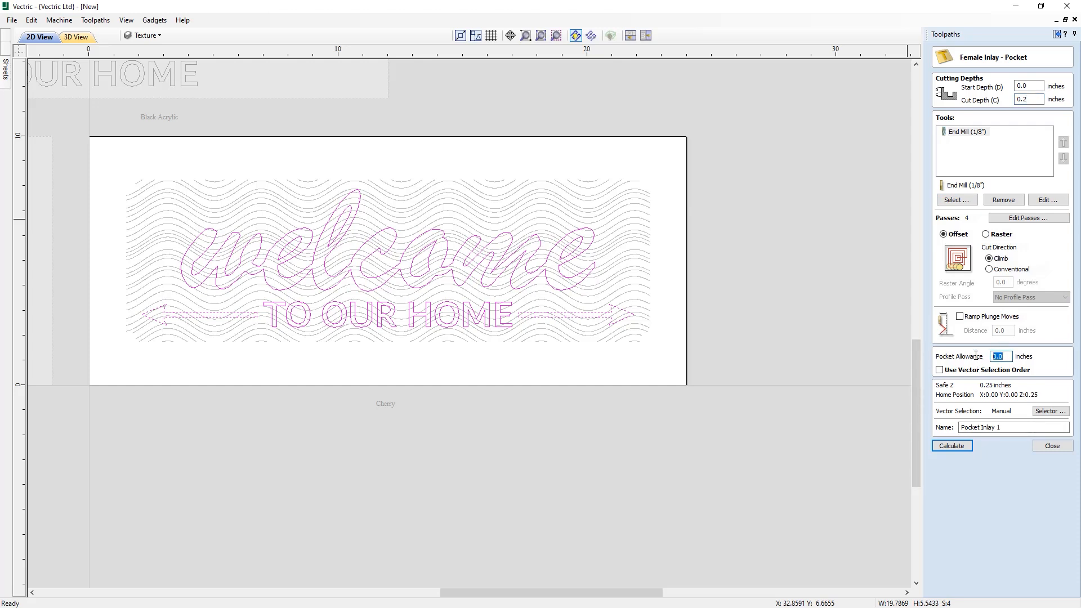
type("0")
left_click(1006, 428)
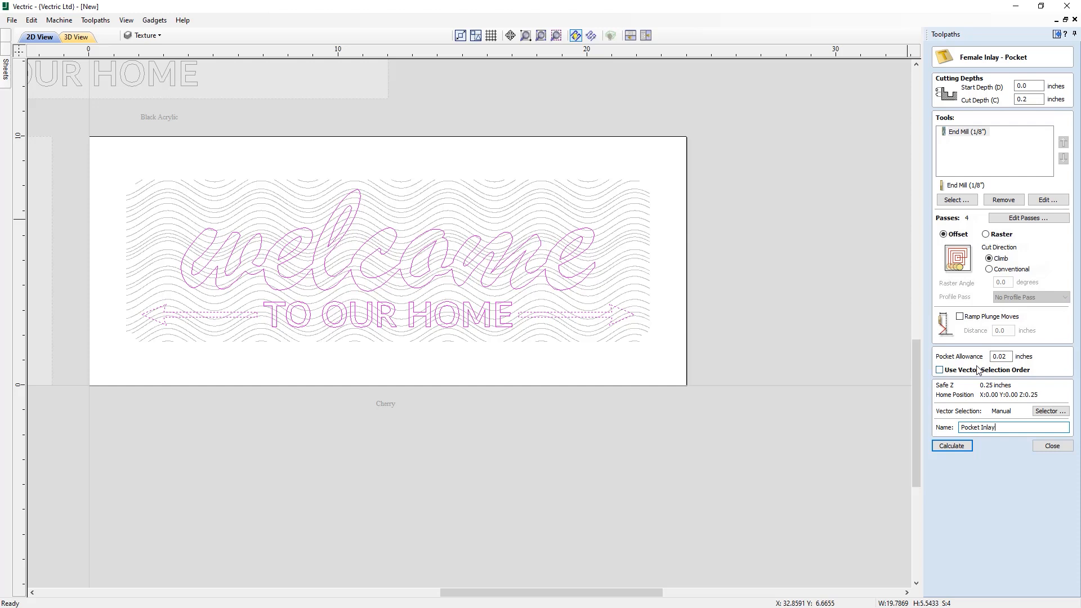
left_click(951, 446)
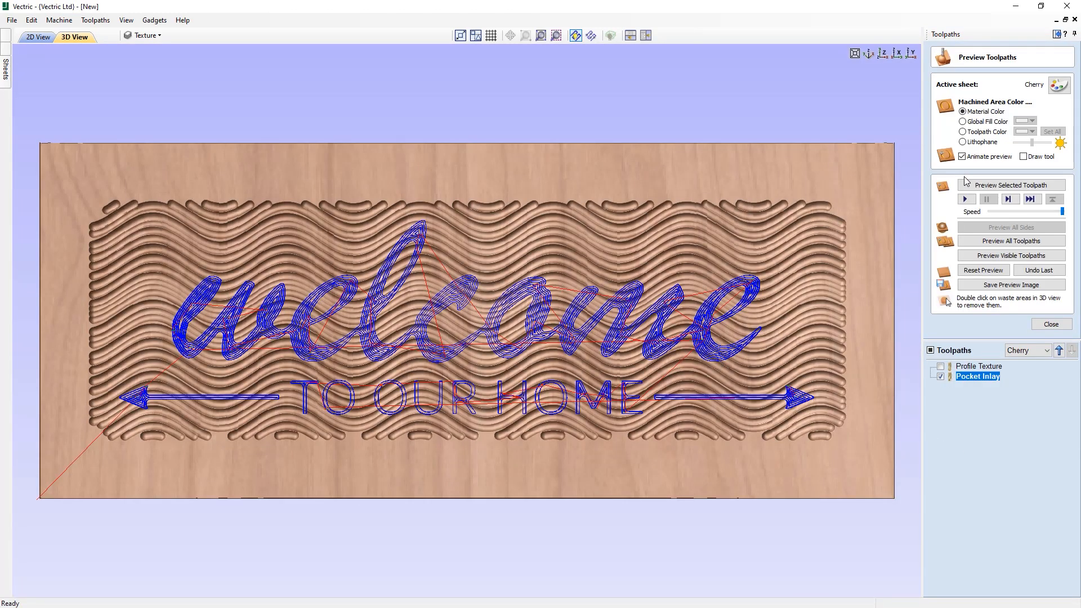
Step: Simulate the Pocket Inlay toolpath on the Cherry sheet and inspect the lettering and arrow pockets from several angles
left_click(1008, 185)
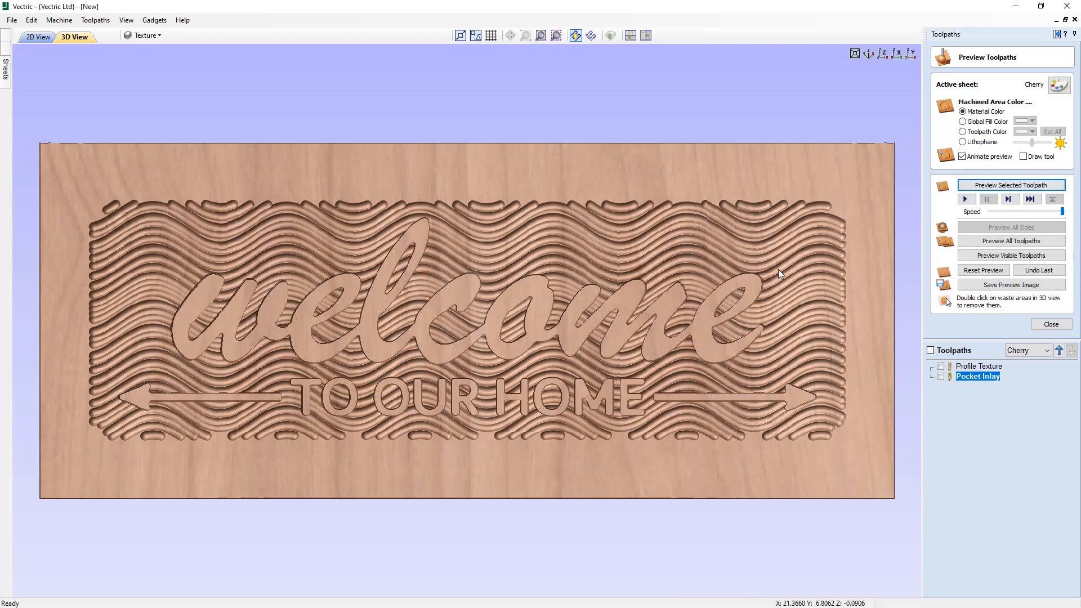
left_click_drag(634, 437, 508, 292)
left_click_drag(378, 349, 524, 364)
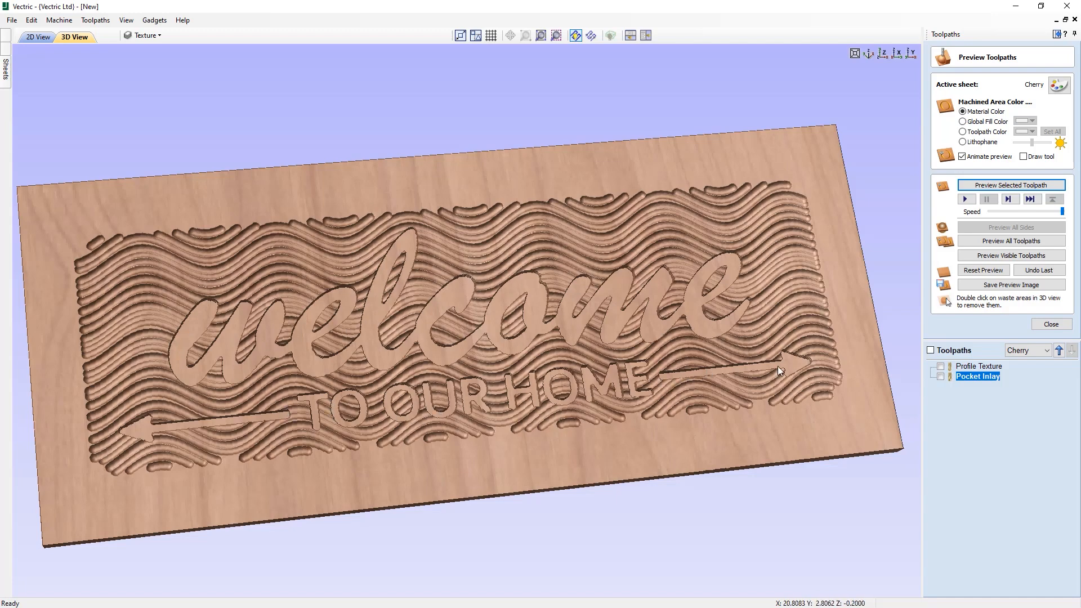
left_click_drag(710, 457, 677, 448)
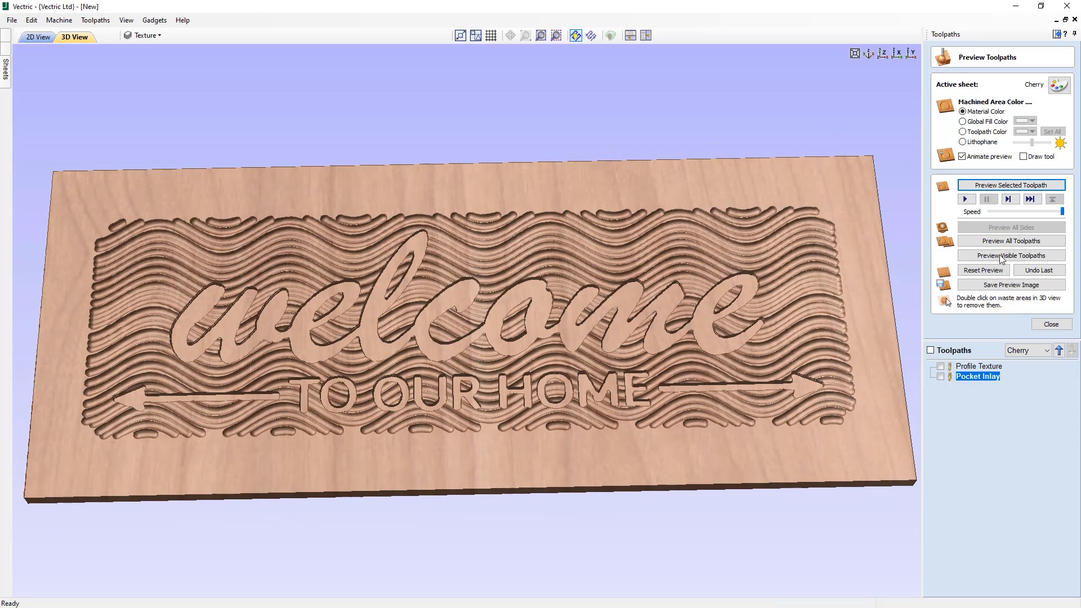
Step: View the carved Cherry sheet from above, close the preview and activate the Sign Layout sheet in the 2D view
left_click(886, 53)
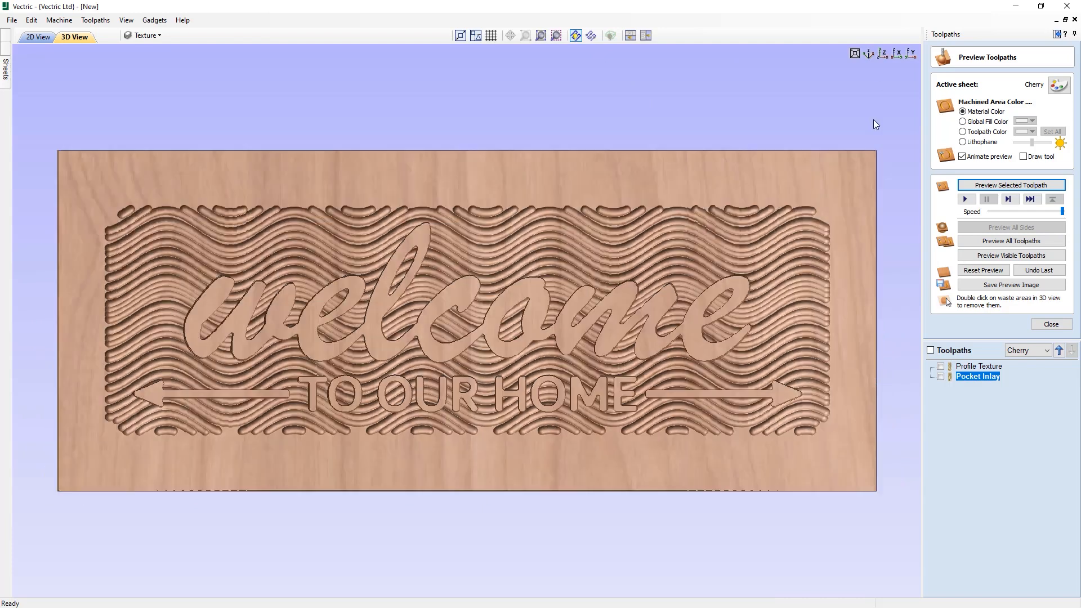
left_click(1040, 327)
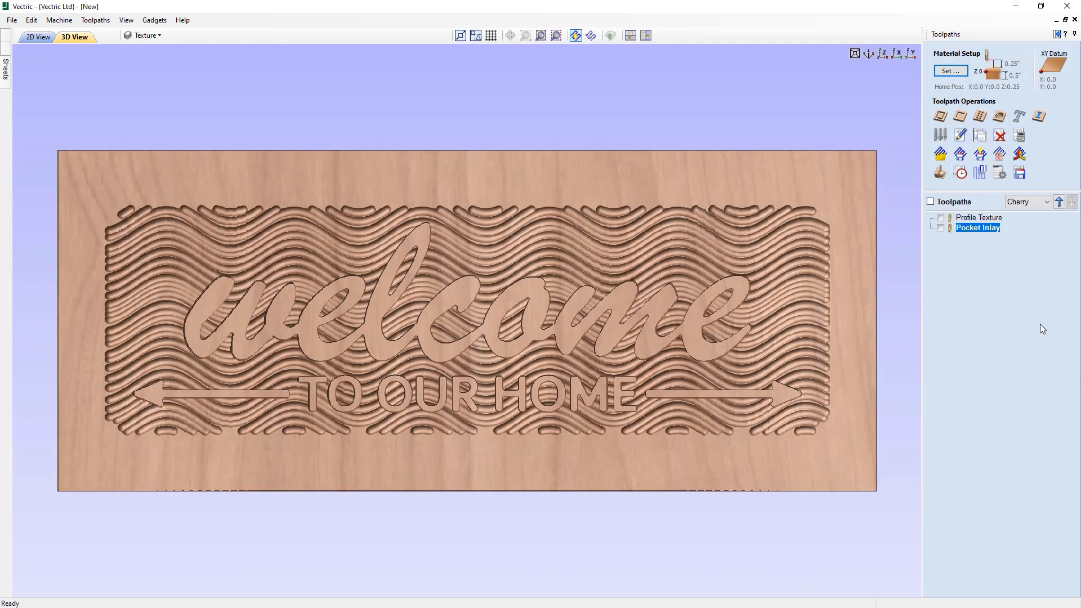
left_click(46, 39)
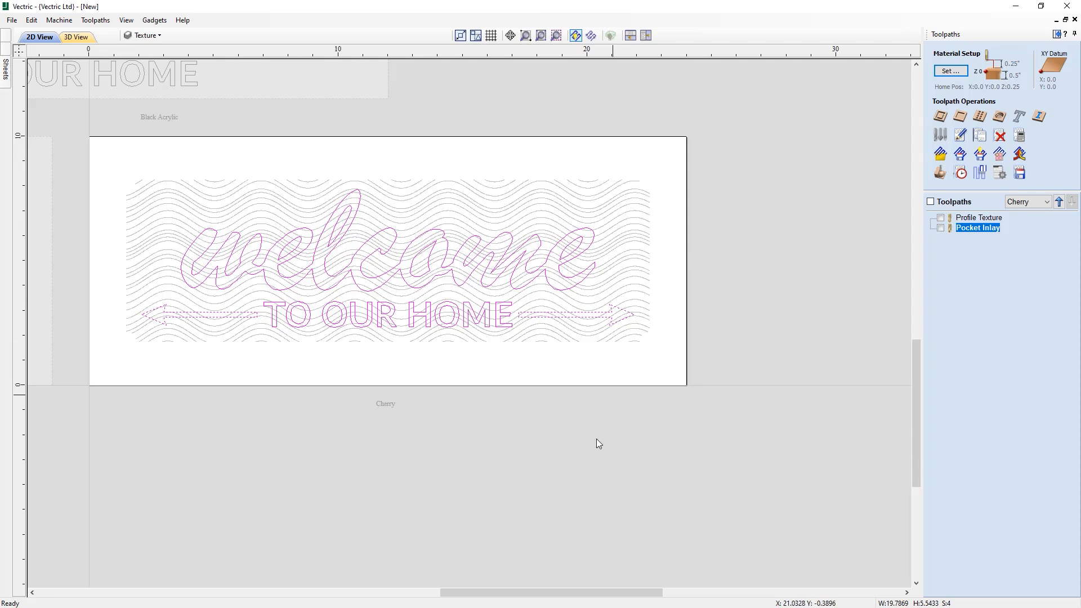
left_click_drag(631, 590, 457, 579)
scroll(447, 497, "down", 3)
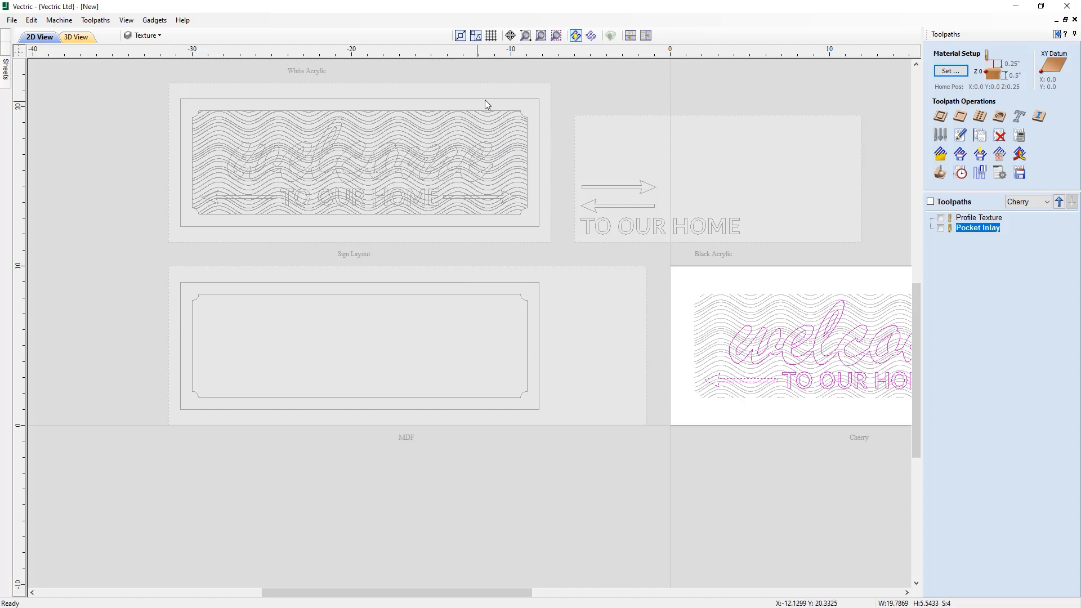
left_click(486, 101)
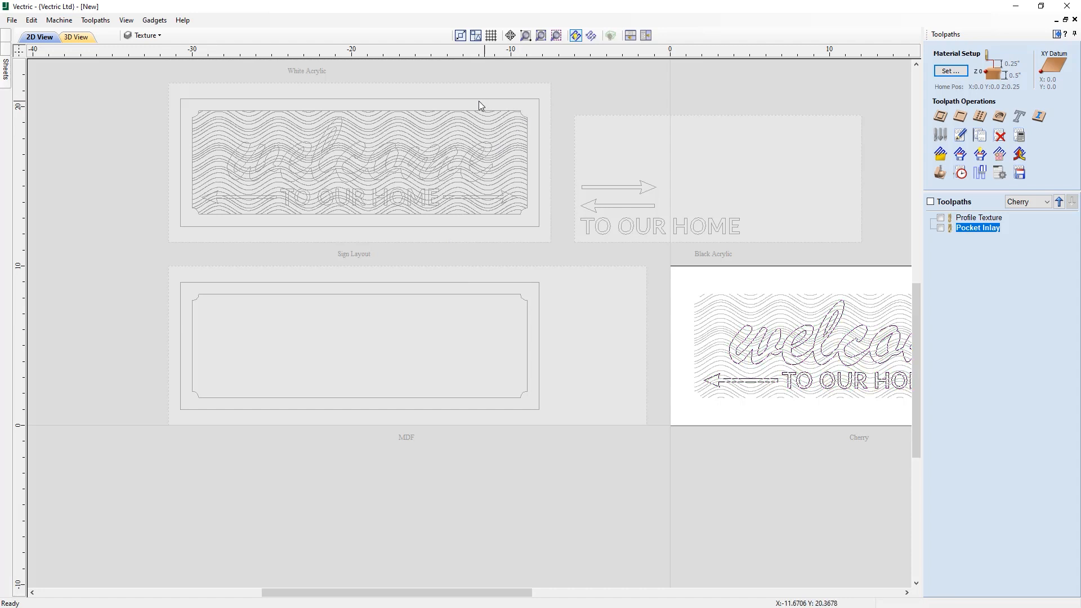
double_click(465, 104)
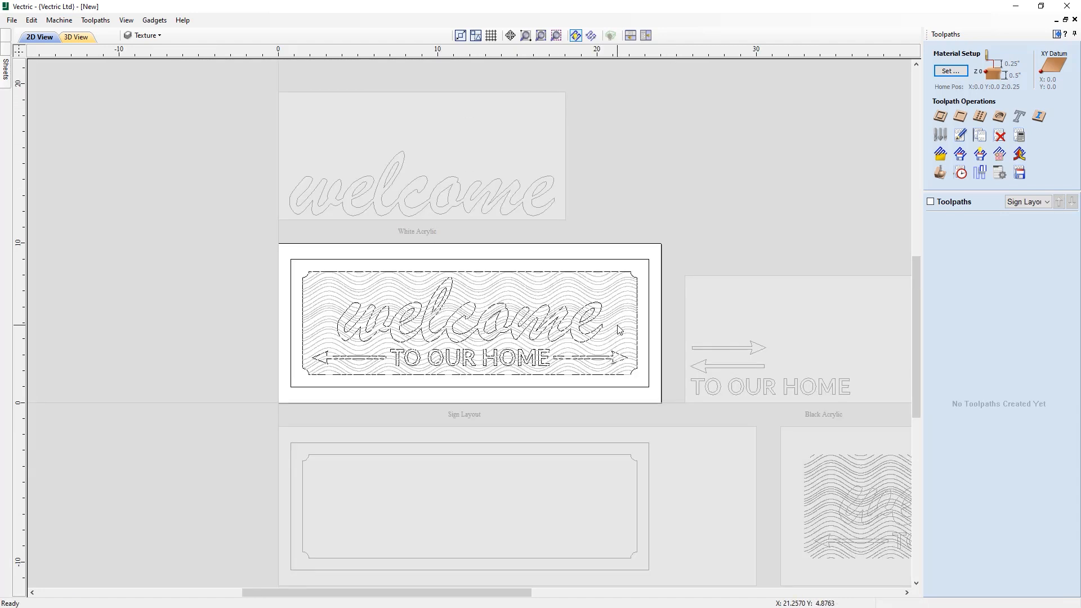
Step: Copy the outer rectangular border from the Sign Layout sheet to the Cherry sheet
left_click(648, 389)
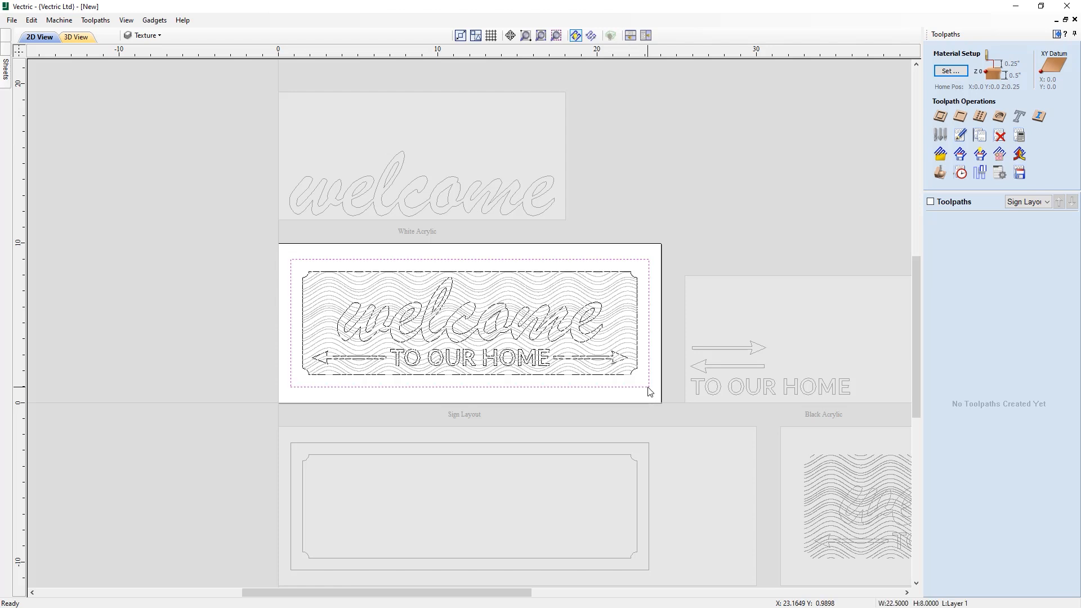
right_click(648, 390)
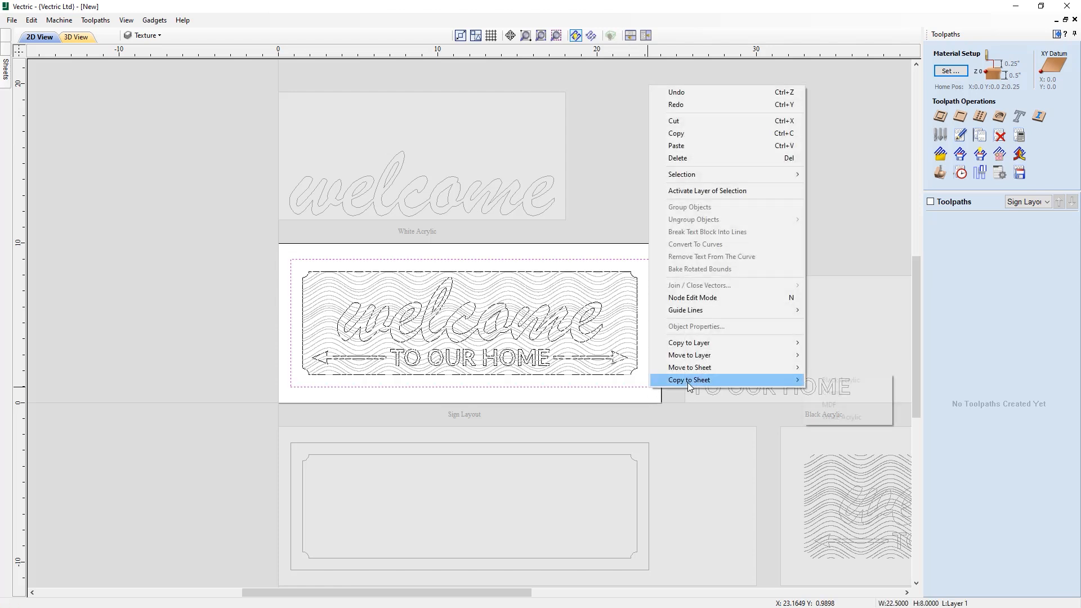
mouse_move(687, 383)
left_click(840, 394)
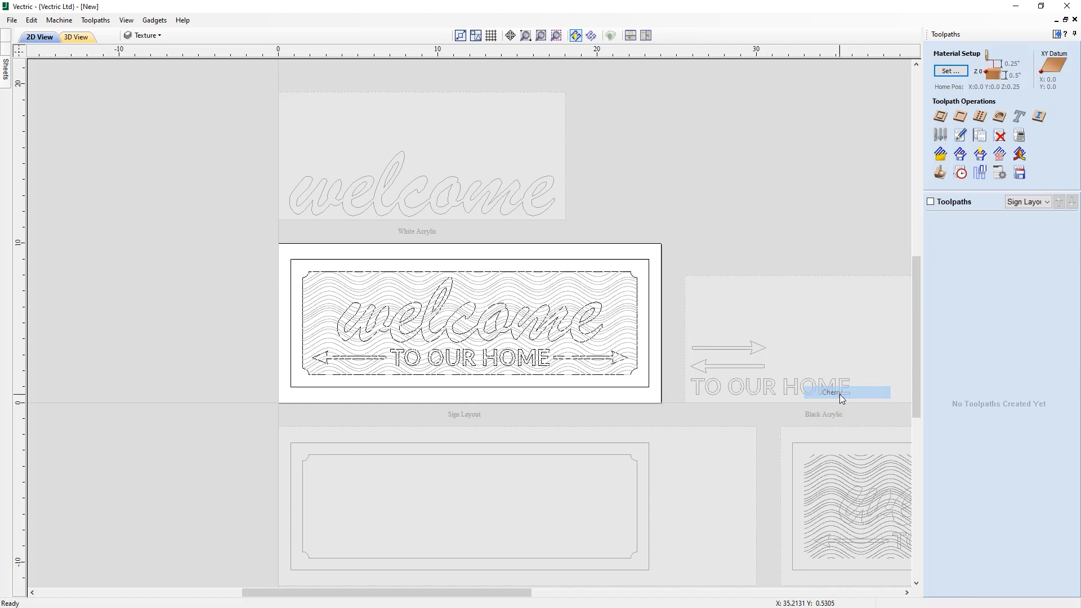
Step: Set up a 2D Profile toolpath outside the Cherry sheet's outer border, 0.5 inch deep, using the End Mill (1/4")
left_click(782, 503)
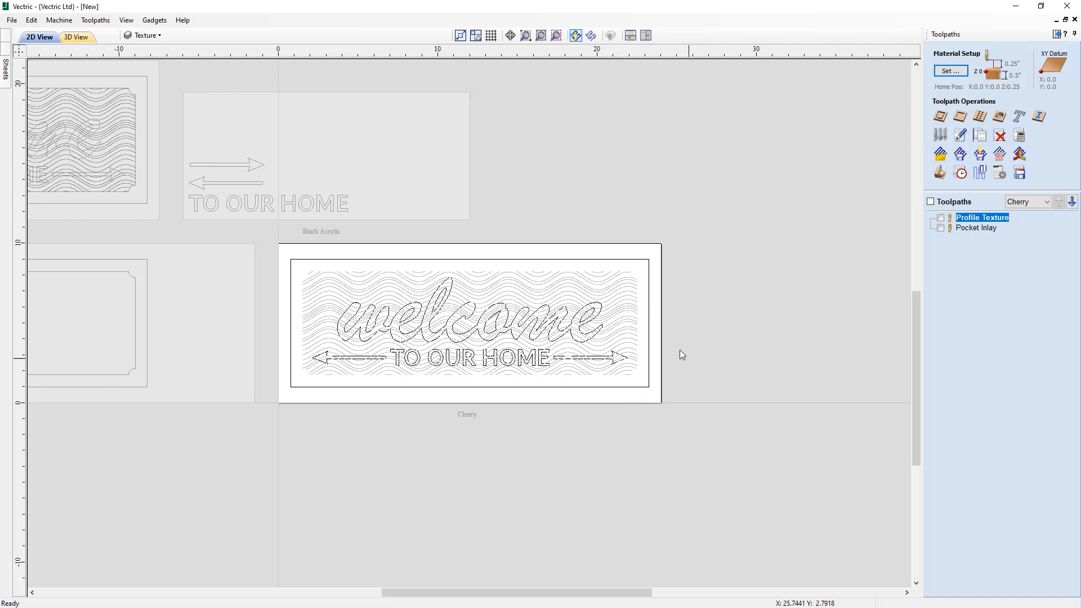
left_click(649, 341)
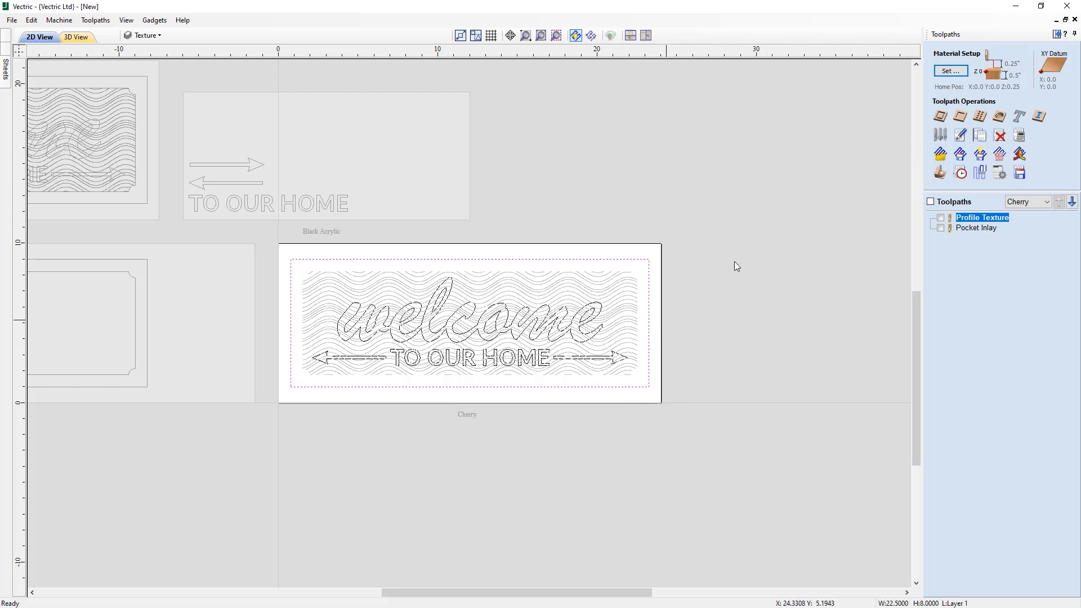
left_click(940, 117)
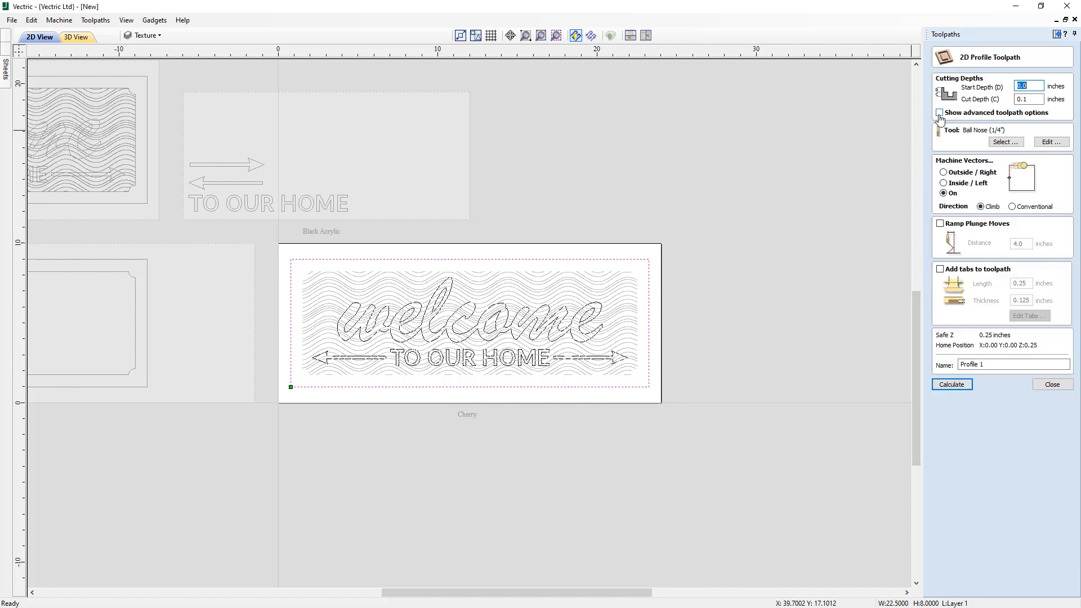
key("Tab")
left_click(1005, 142)
left_click(388, 205)
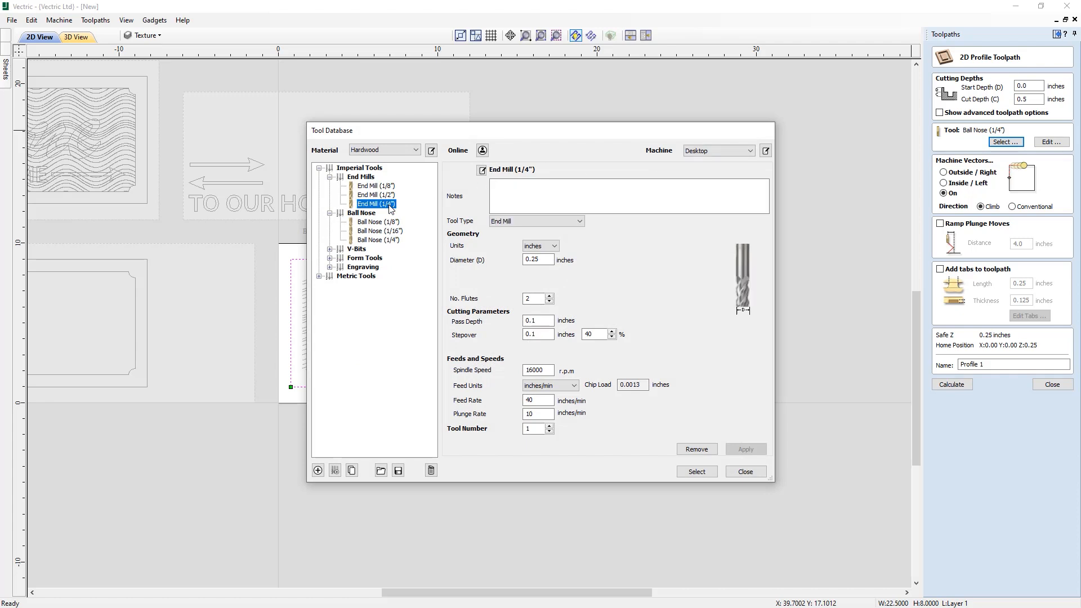
left_click(697, 472)
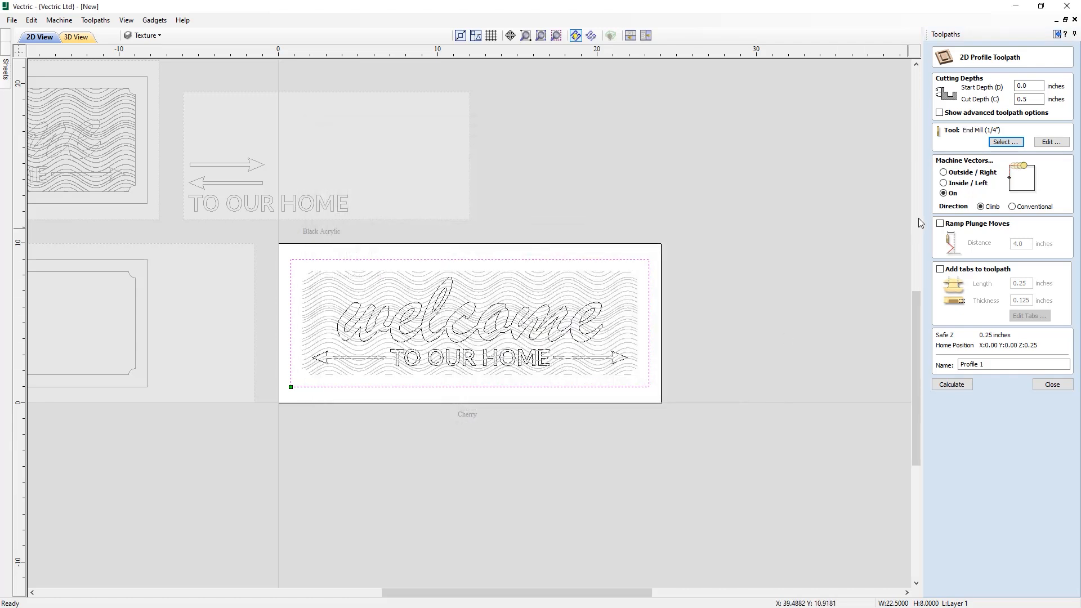
left_click(952, 174)
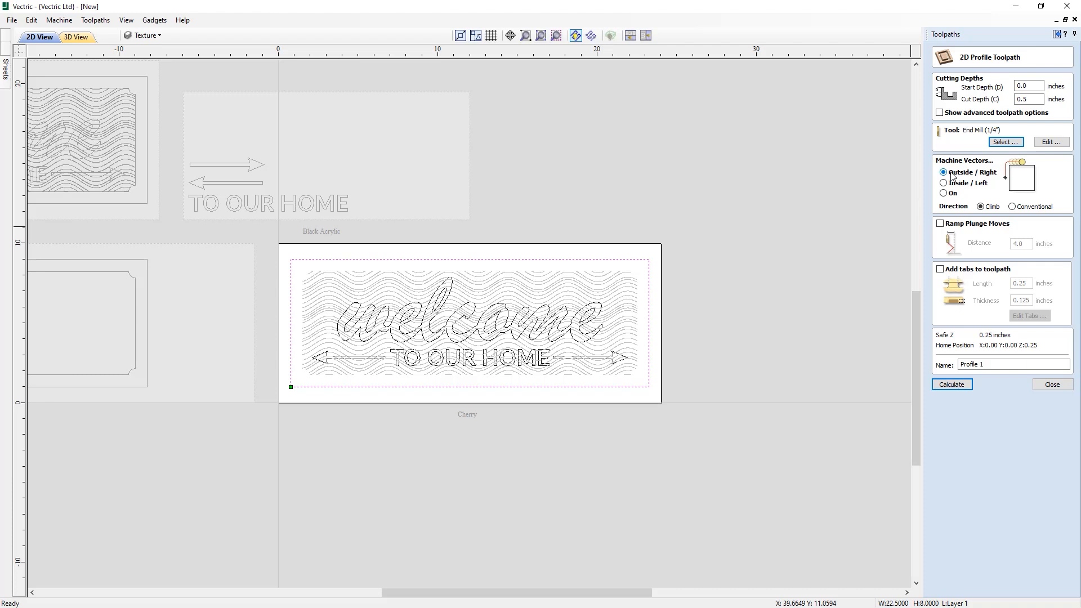
Step: Add four automatic tabs, 0.25 inch long and 0.125 inch thick, to the border and calculate the toolpath as "Profile Cutout"
left_click(951, 275)
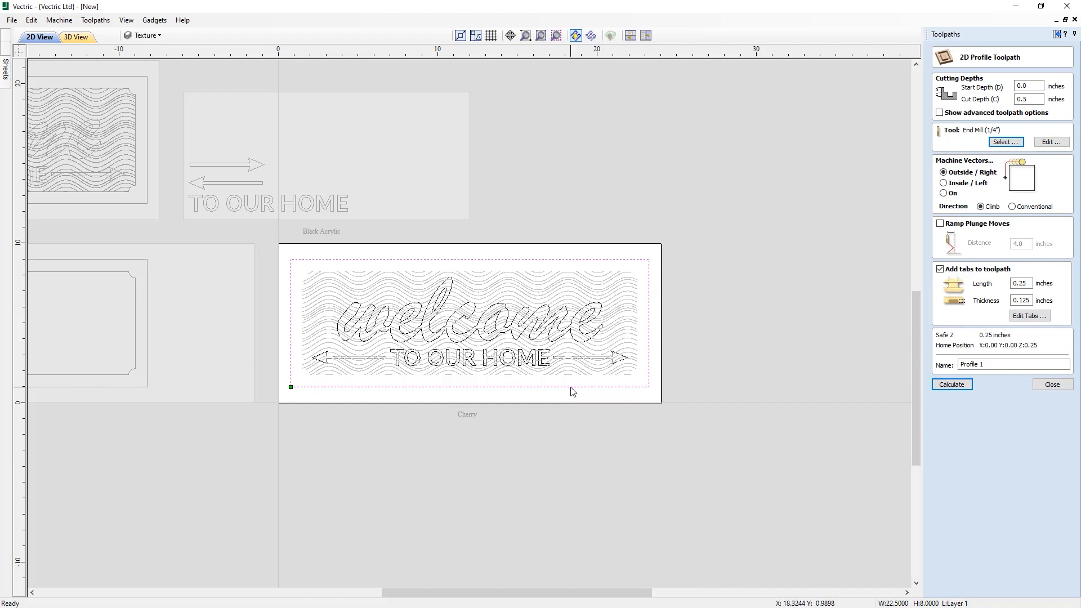
left_click(1029, 316)
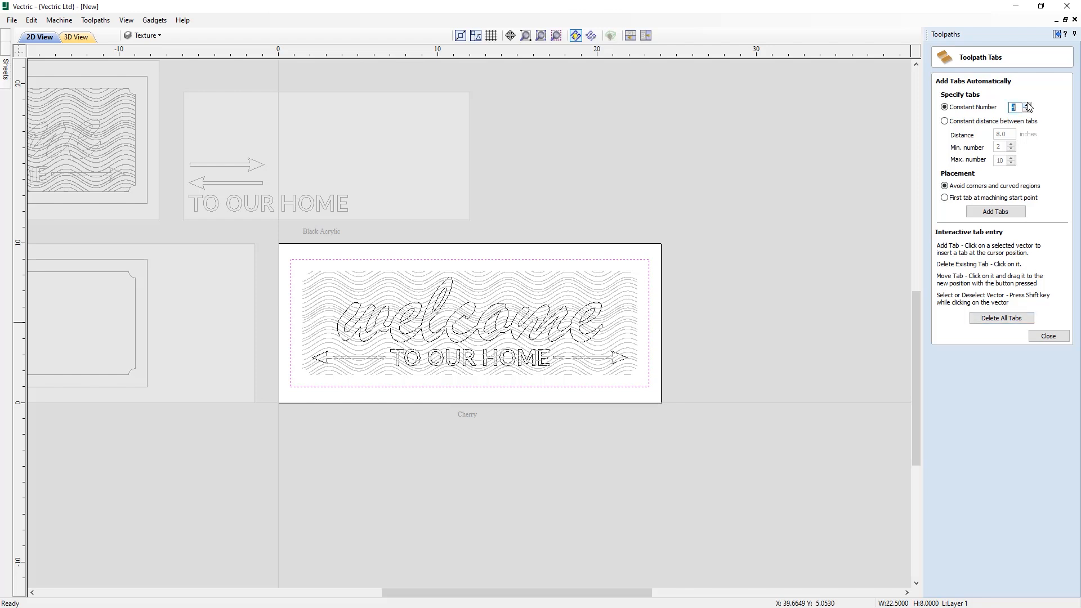
left_click(997, 214)
left_click(1049, 337)
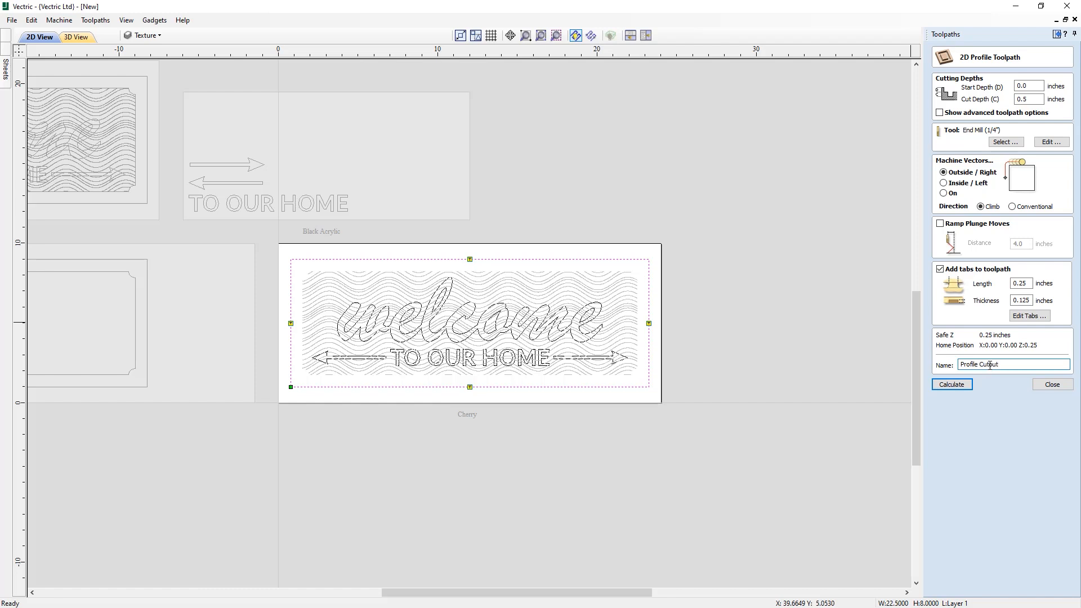
left_click(950, 386)
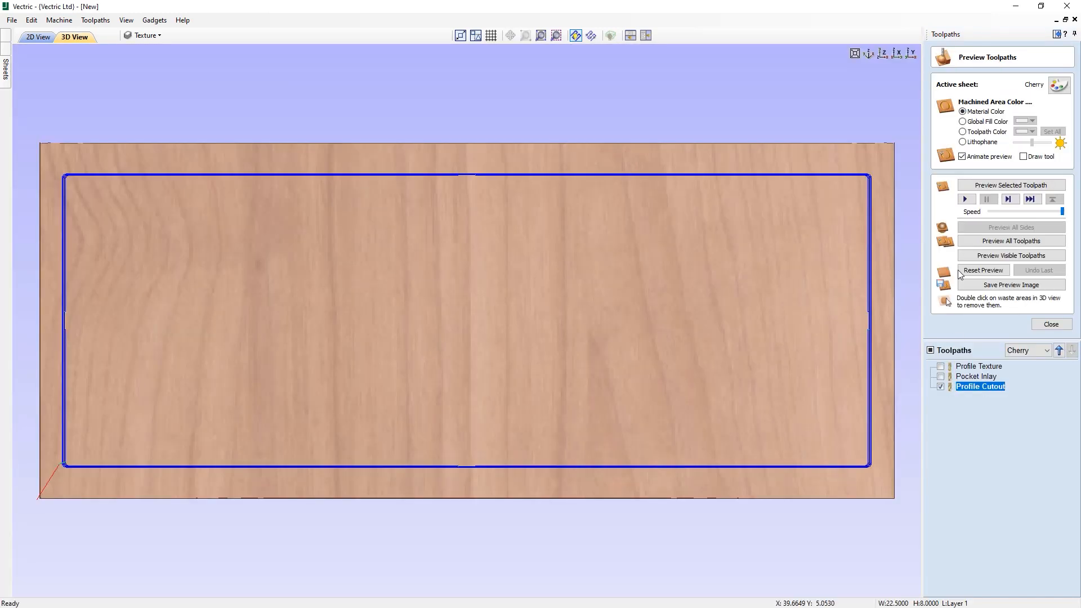
Step: Simulate the Profile Cutout and all other Cherry toolpaths, inspect the finished sign at an angle and from above, and close the preview
left_click(1008, 186)
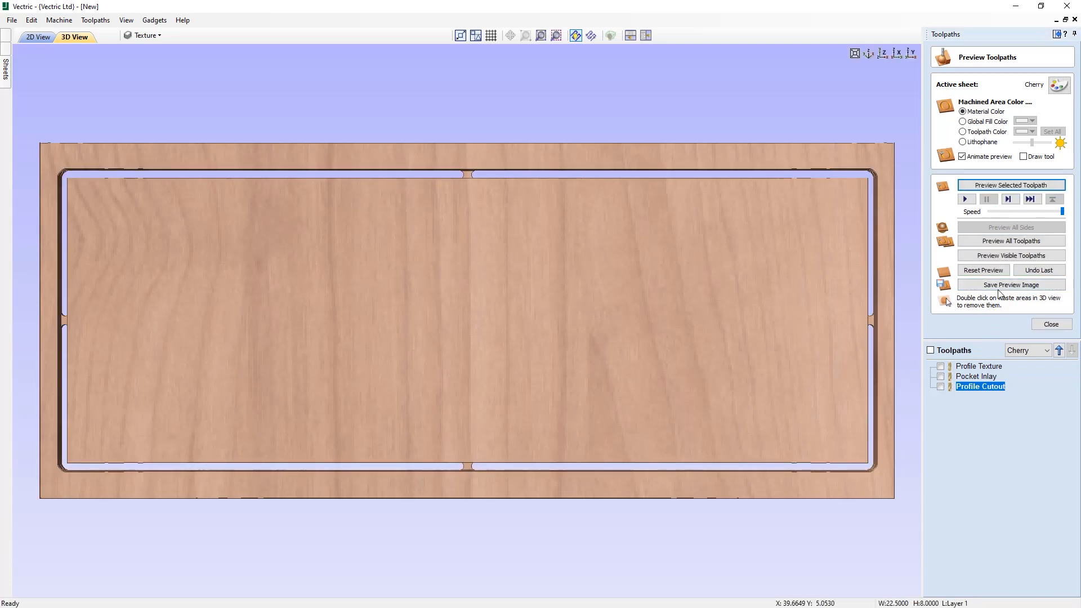
left_click(997, 242)
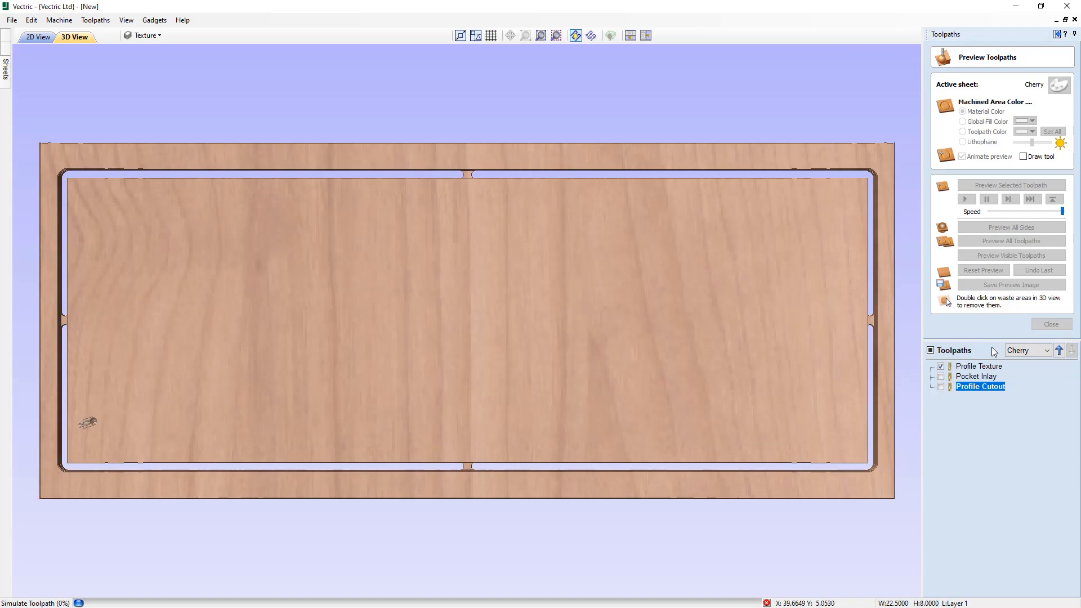
left_click(940, 366)
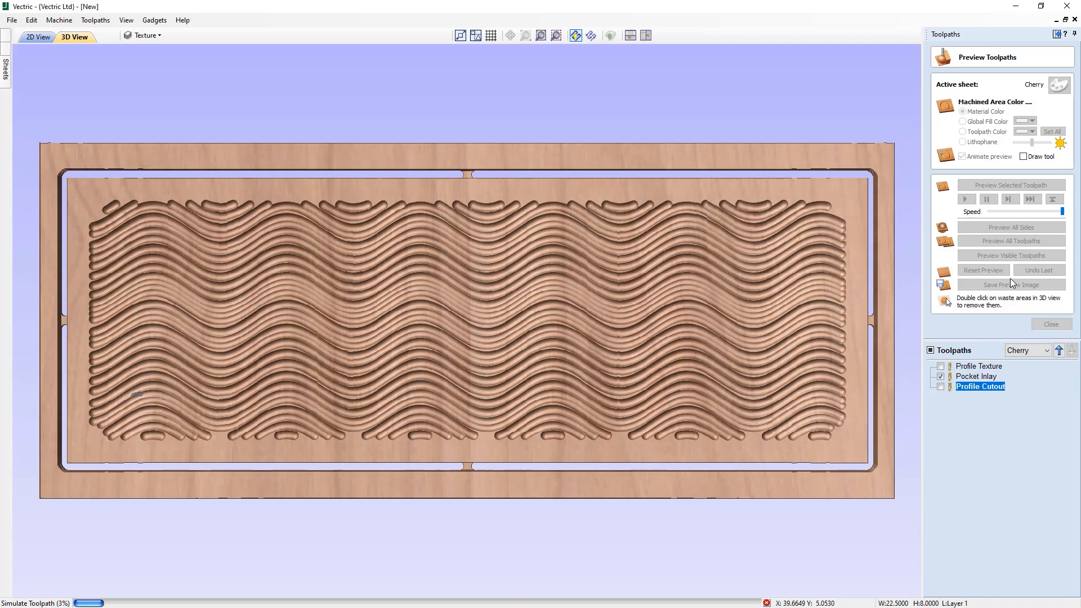
left_click_drag(781, 431, 774, 394)
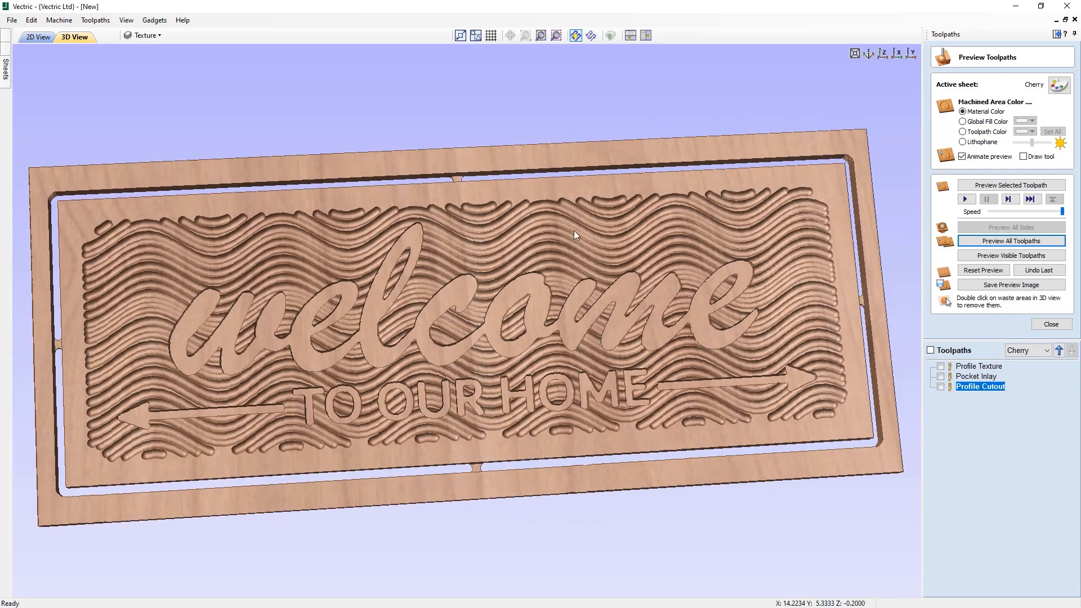
left_click(883, 53)
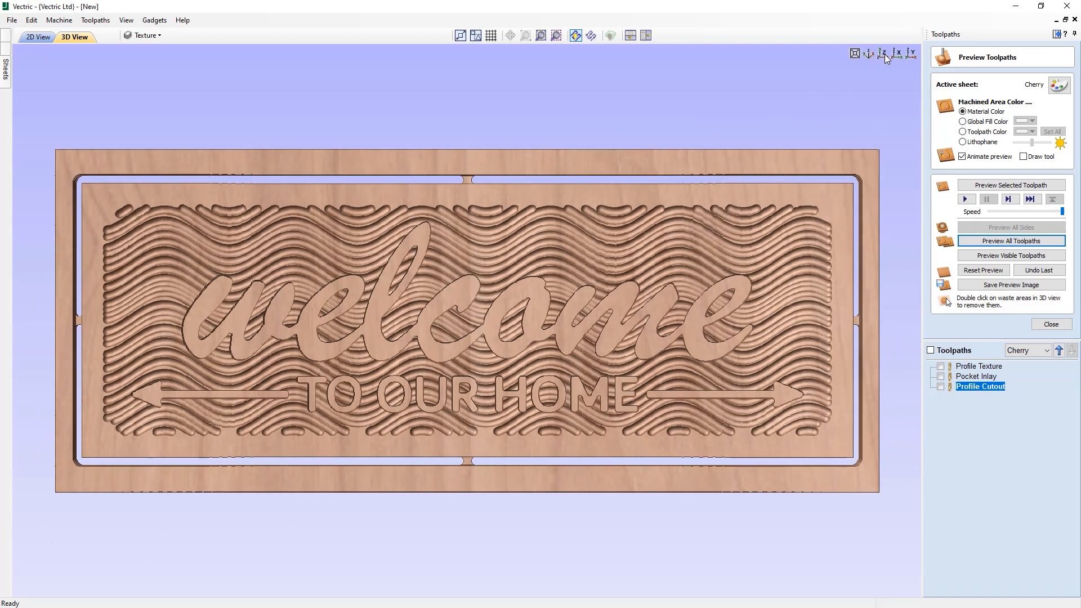
left_click(1048, 325)
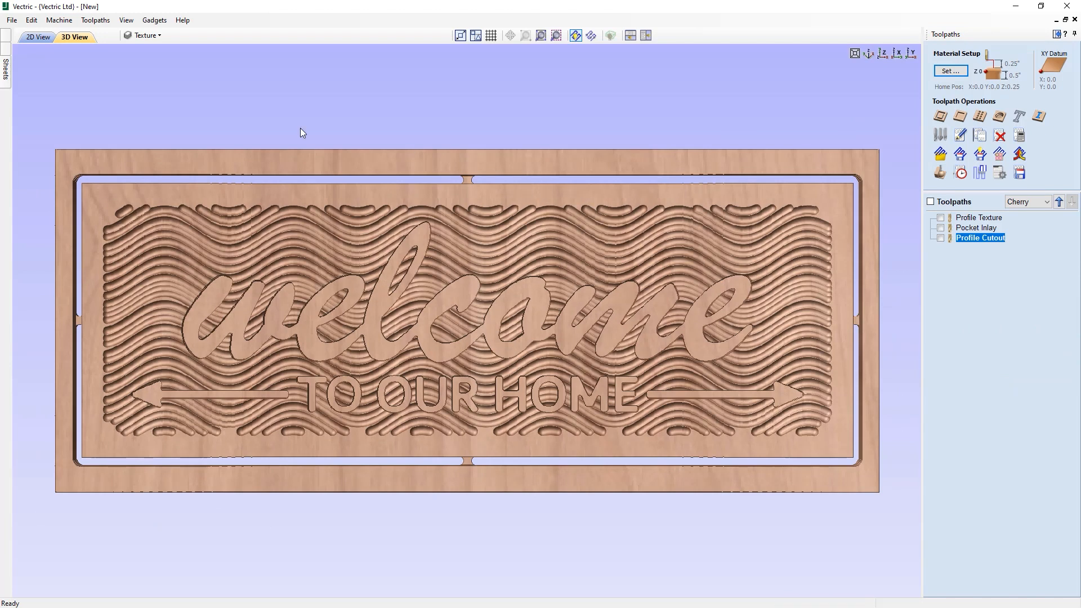
Step: Activate the Black Acrylic sheet, review its material setup and accept it
mouse_move(7, 70)
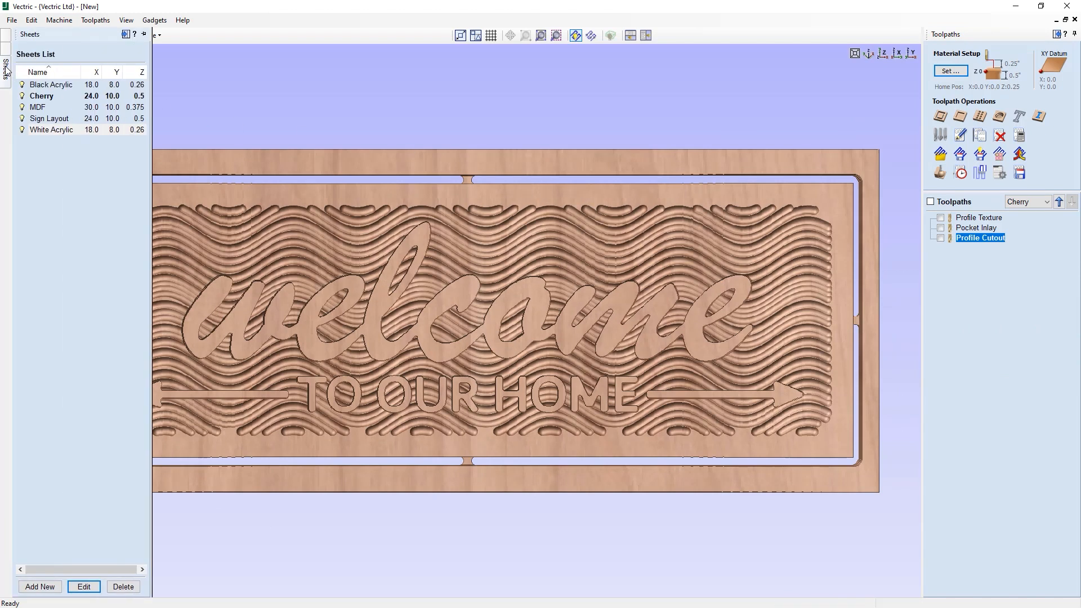
left_click(56, 86)
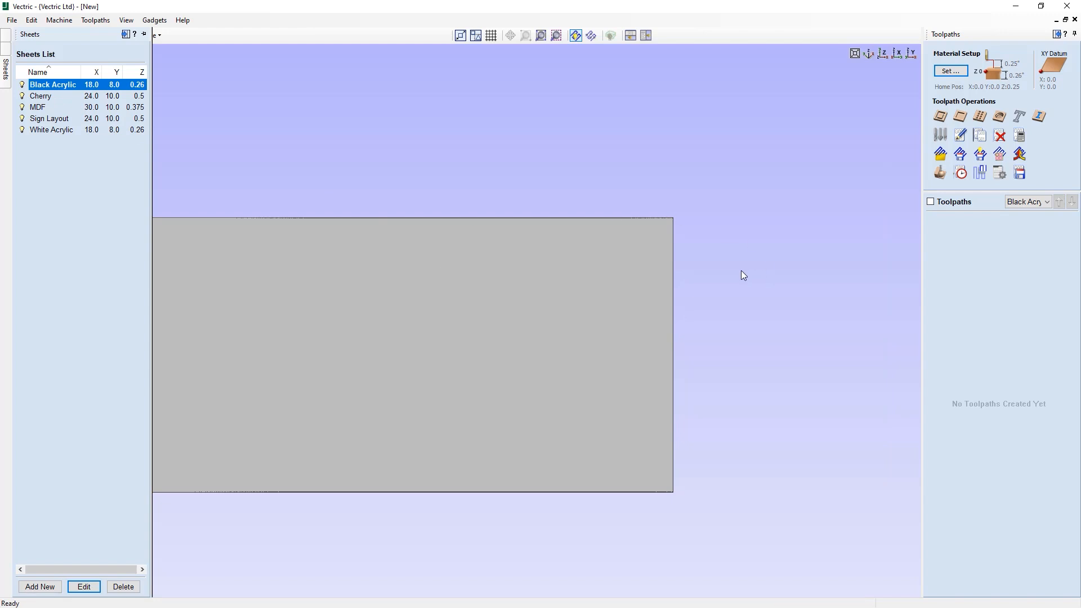
left_click(951, 71)
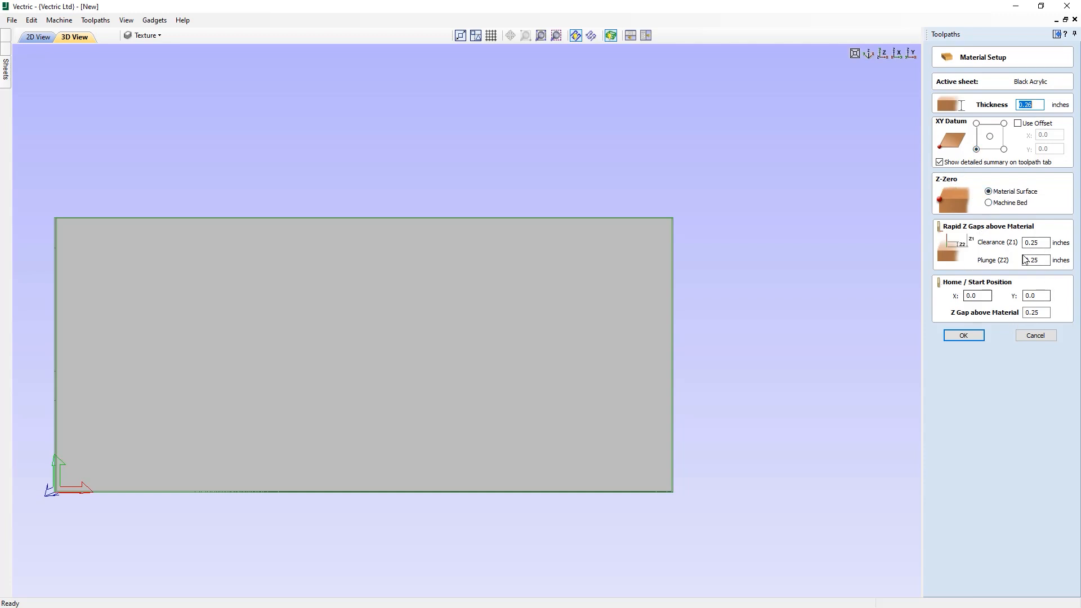
left_click(964, 335)
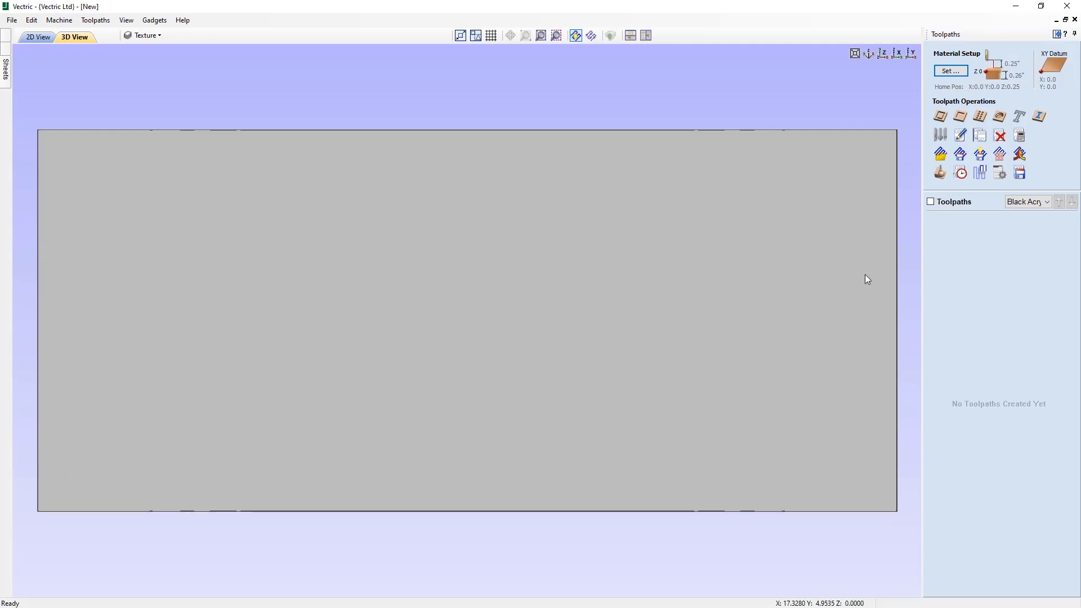
Step: Calculate a straight male inlay toolpath for "TO OUR HOME" and both arrows on the Black Acrylic sheet, using the End Mill (1/8")
left_click(35, 37)
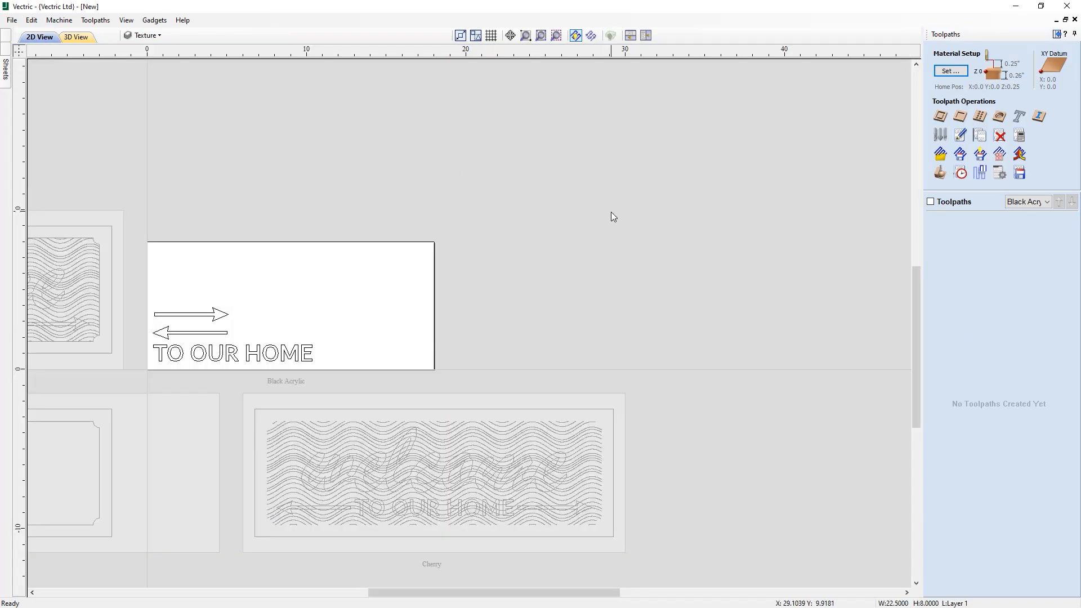
left_click_drag(147, 293, 332, 372)
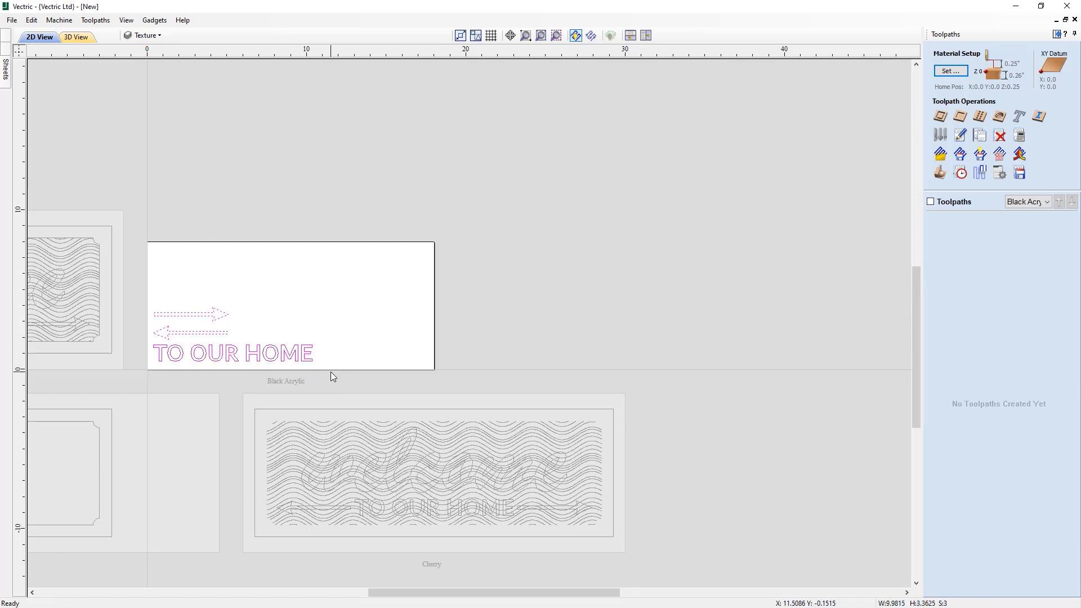
left_click(1040, 117)
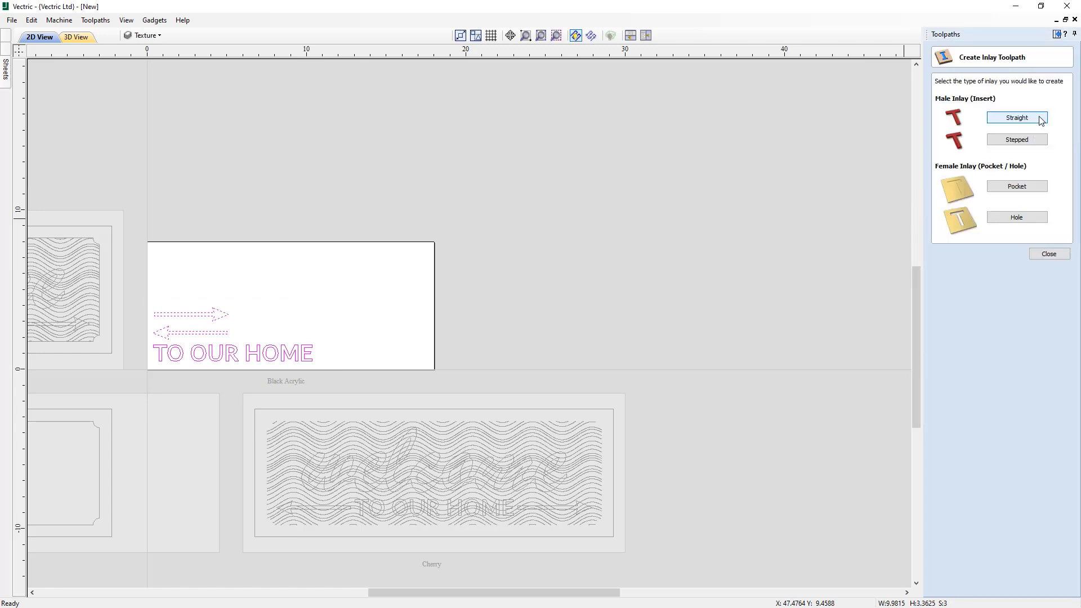
left_click(1016, 118)
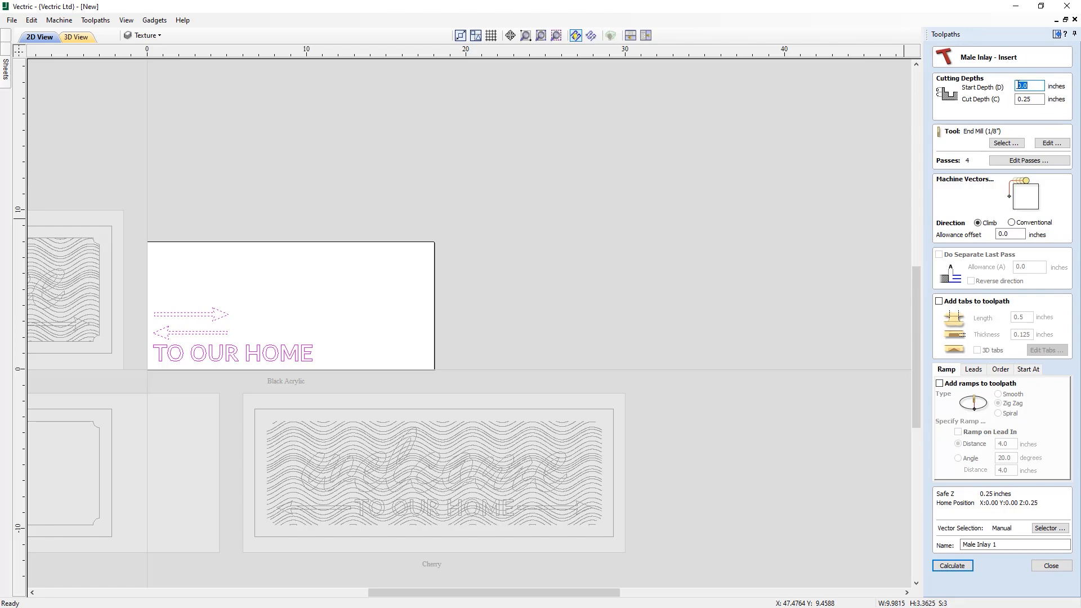
left_click(1029, 100)
left_click(965, 567)
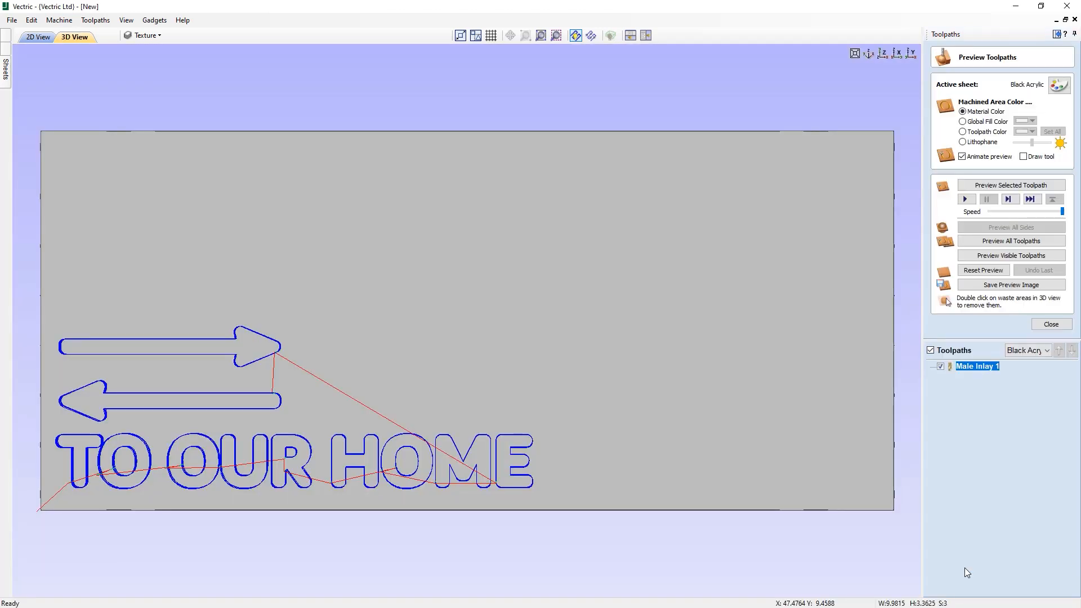
Step: Set the Black Acrylic sheet's preview material to solid black and simulate the male inlay toolpath
left_click(1057, 85)
left_click(1039, 125)
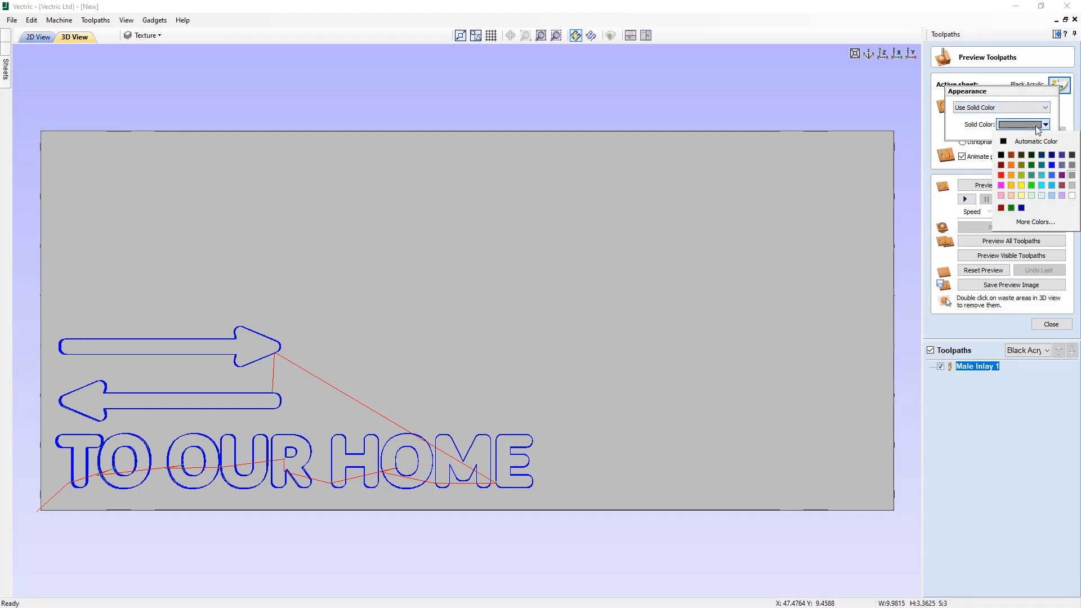
left_click(1015, 143)
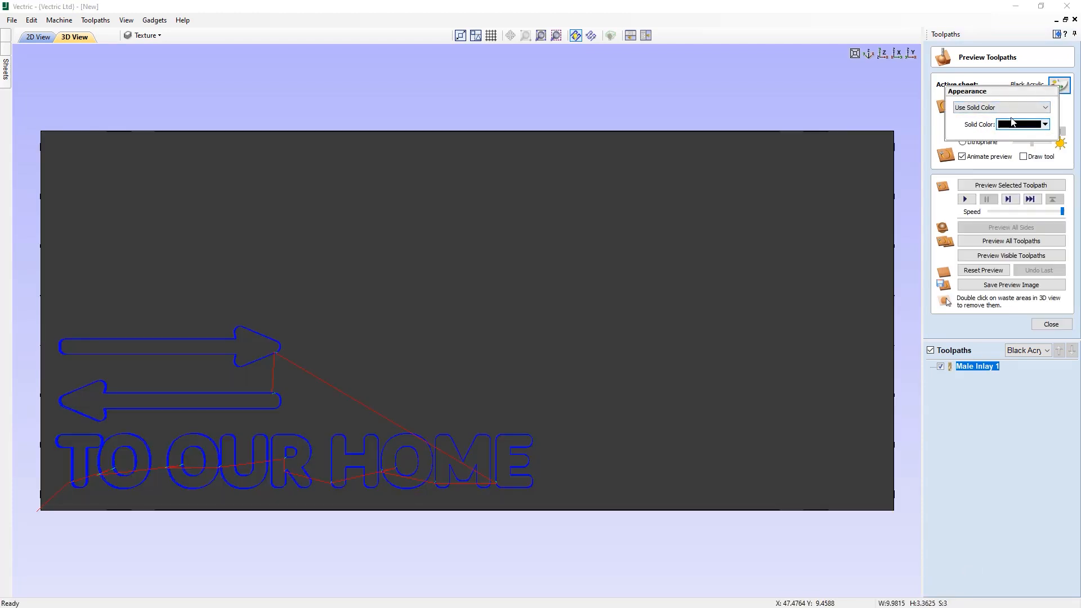
left_click(1011, 186)
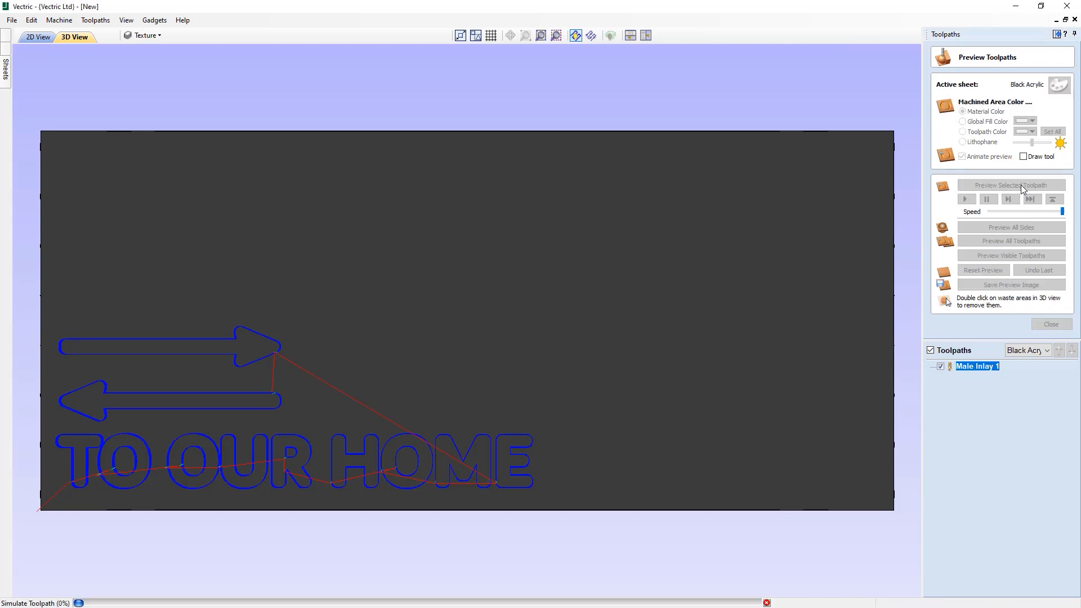
Step: Remove the surrounding sheet and the waste inside the letters from the Black Acrylic preview, view the pieces at an angle and close the preview
double_click(599, 343)
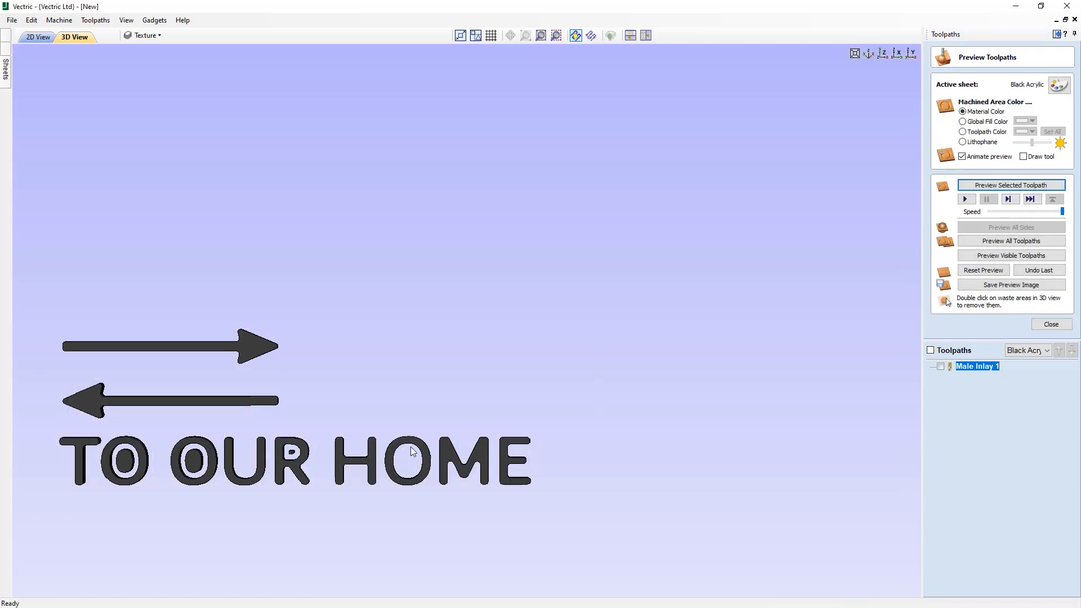
double_click(195, 461)
double_click(131, 458)
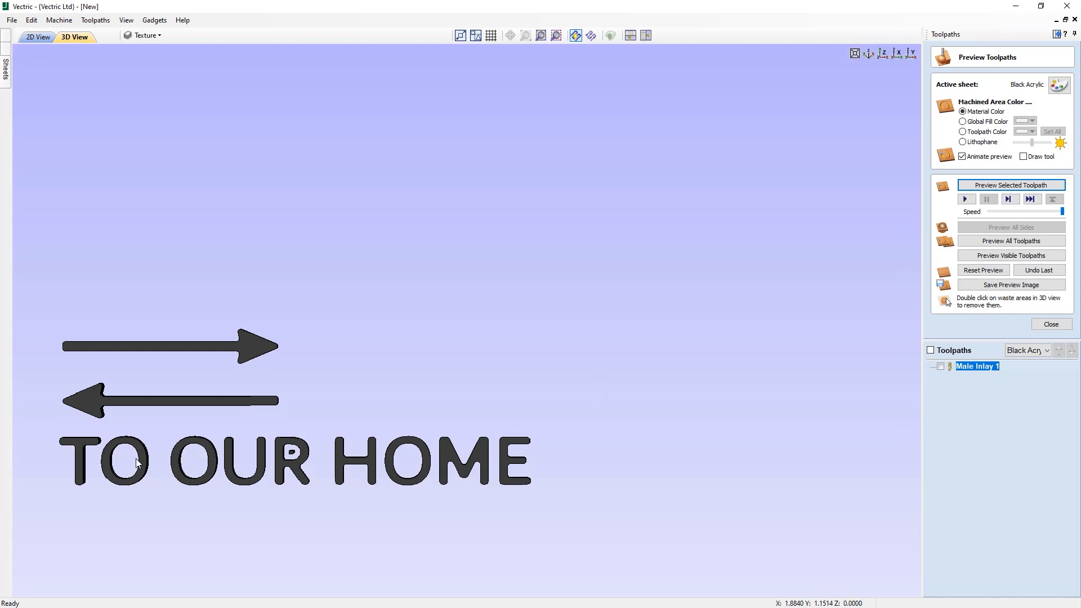
left_click_drag(287, 482, 260, 390)
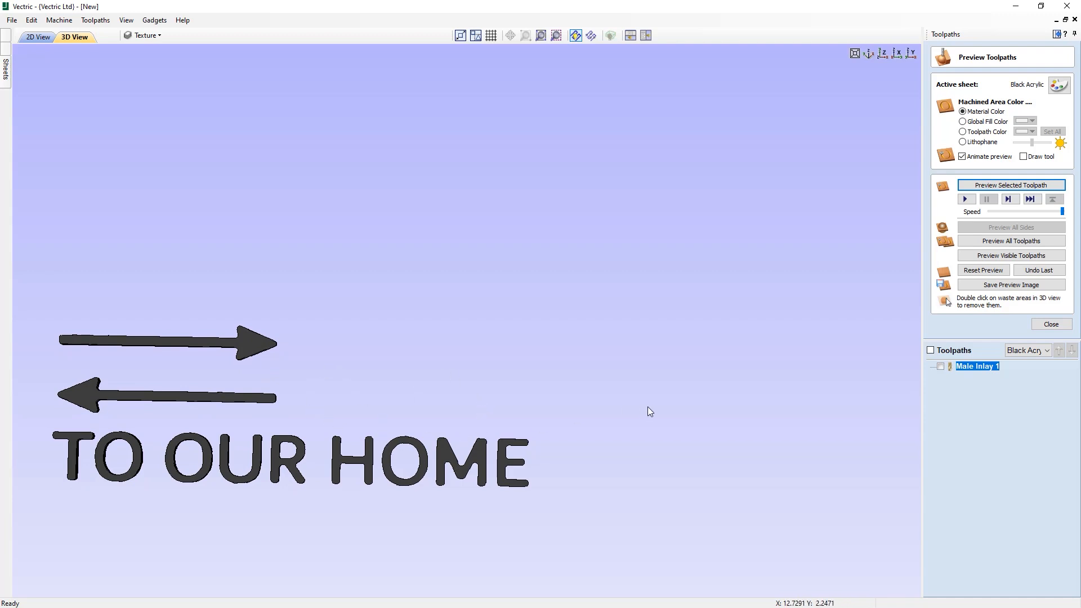
left_click(1051, 325)
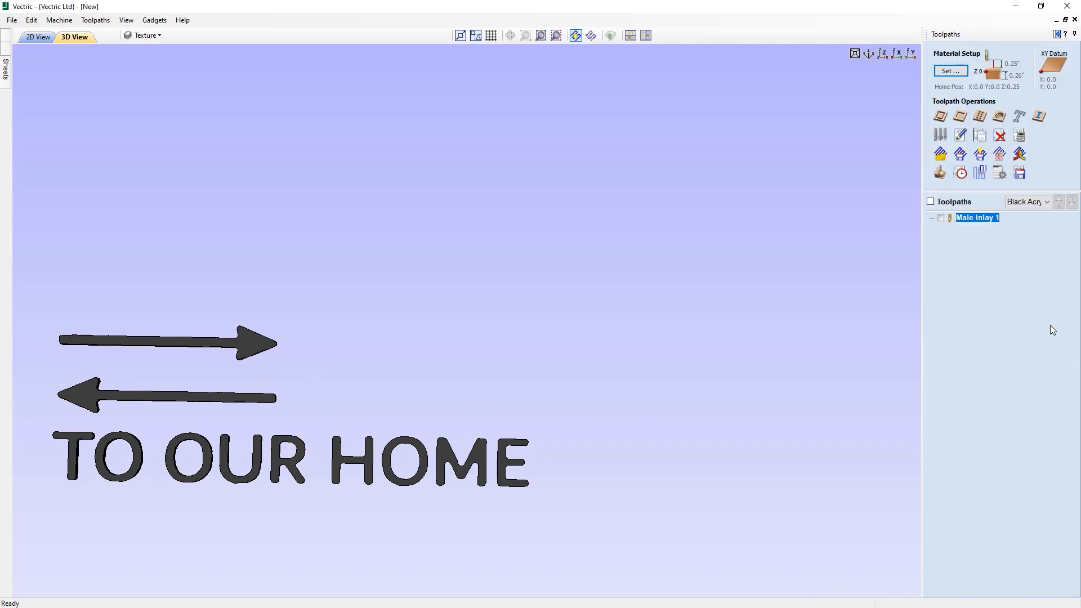
Step: Activate the White Acrylic sheet in the 2D view, review its material setup and accept it
left_click(38, 36)
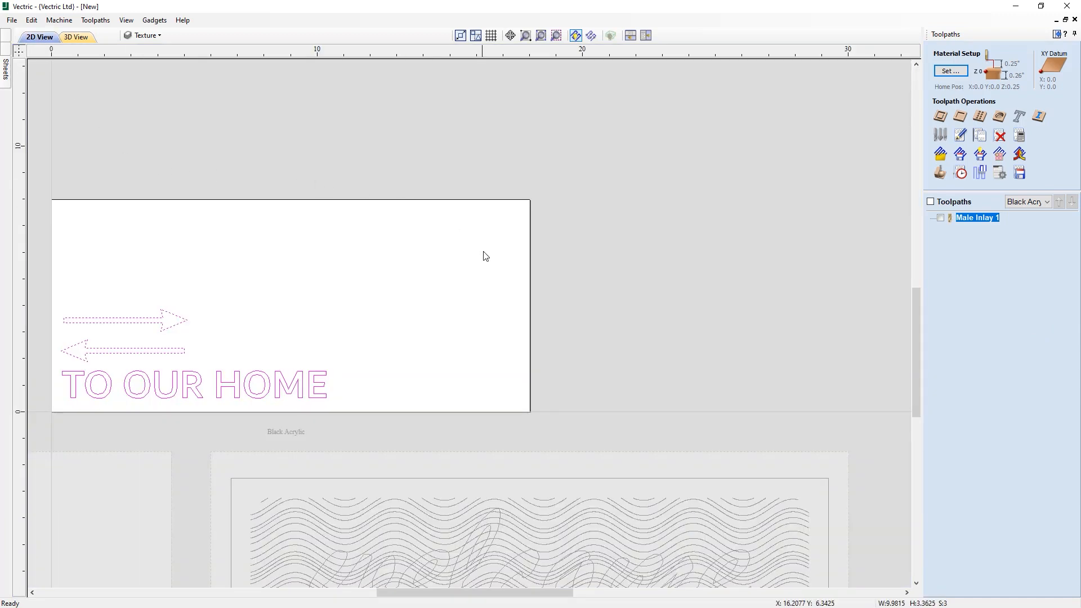
scroll(699, 264, "down", 4)
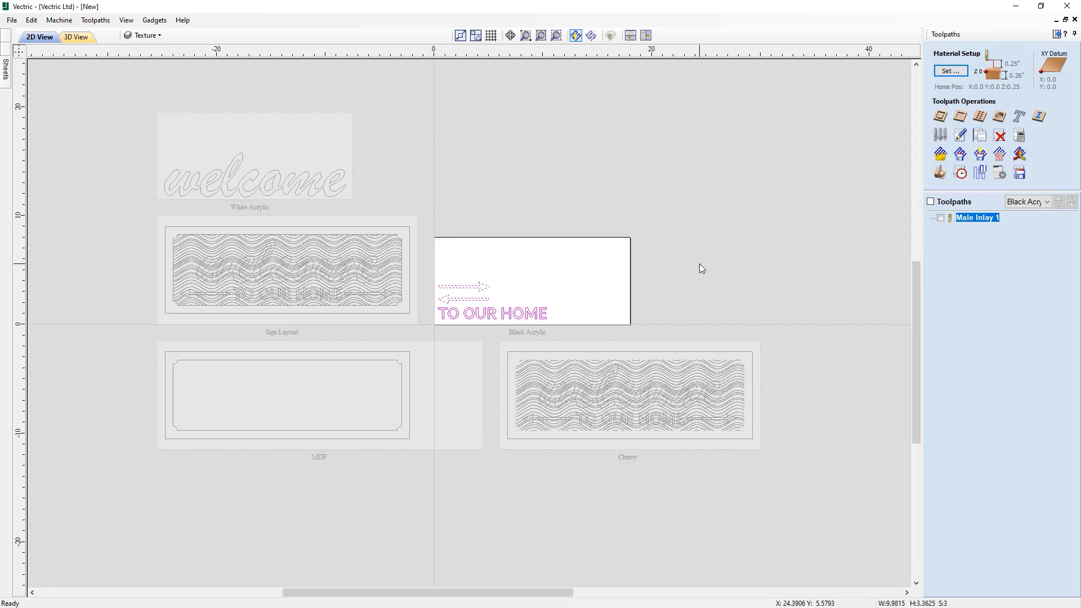
left_click(275, 148)
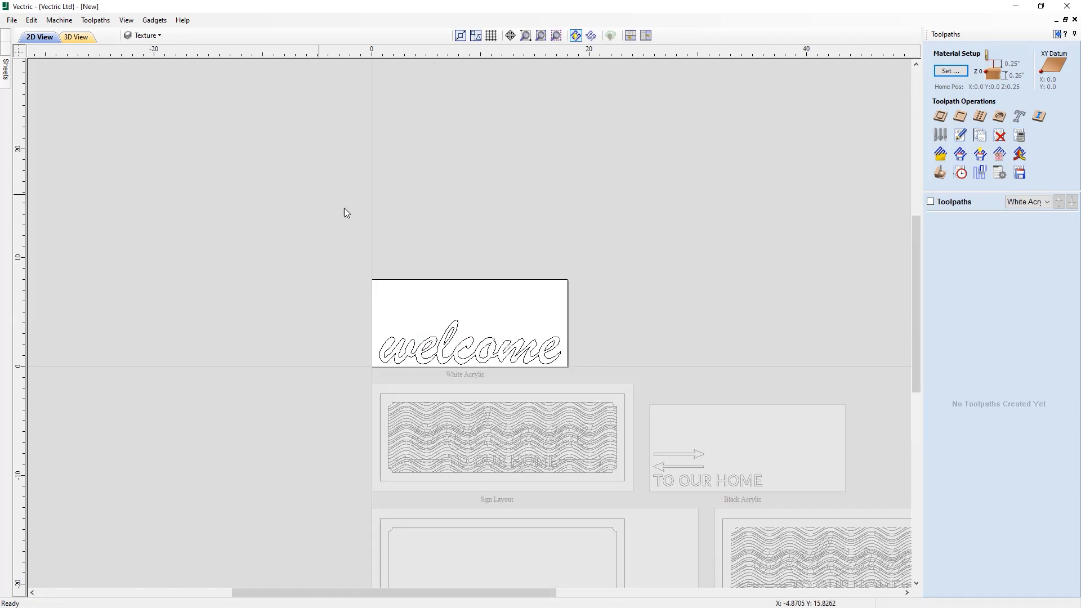
left_click(950, 71)
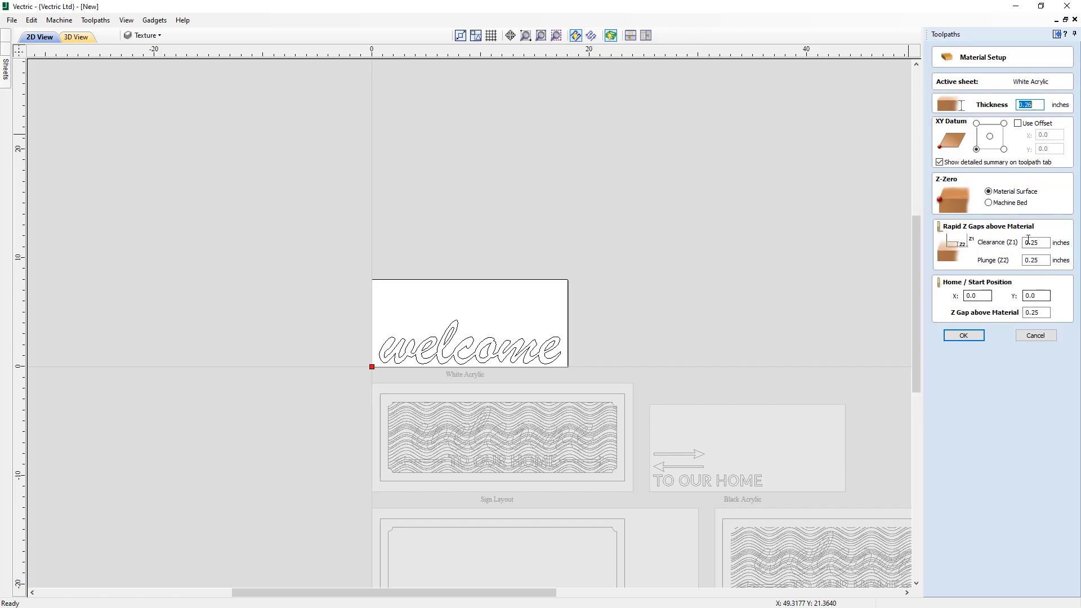
left_click(963, 336)
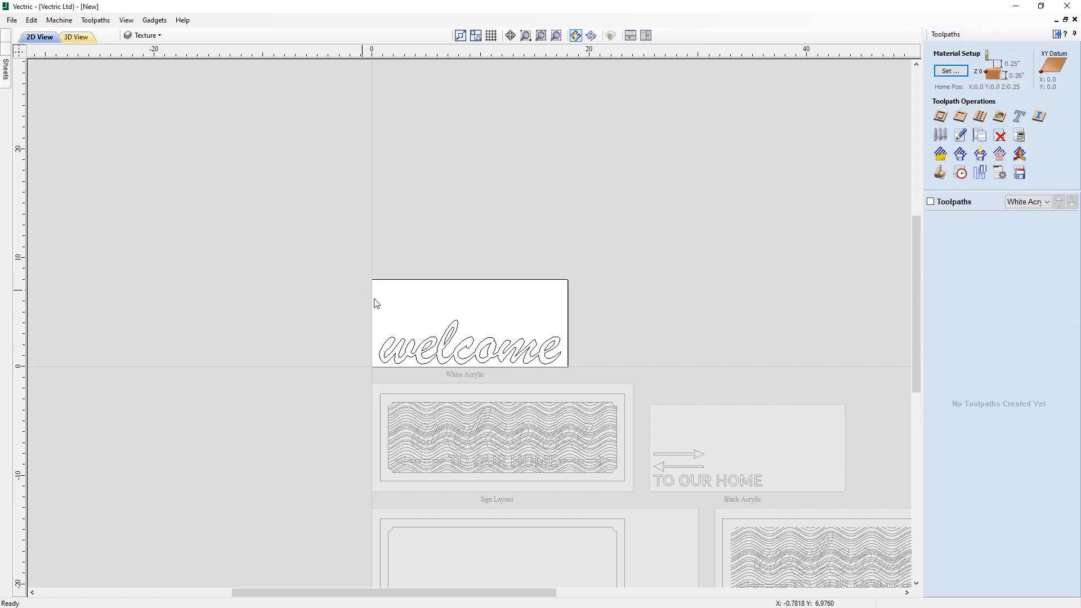
Step: Calculate a straight male inlay toolpath for "welcome" on the White Acrylic sheet, 0.26 inch deep with the End Mill (1/8")
left_click_drag(362, 290, 583, 377)
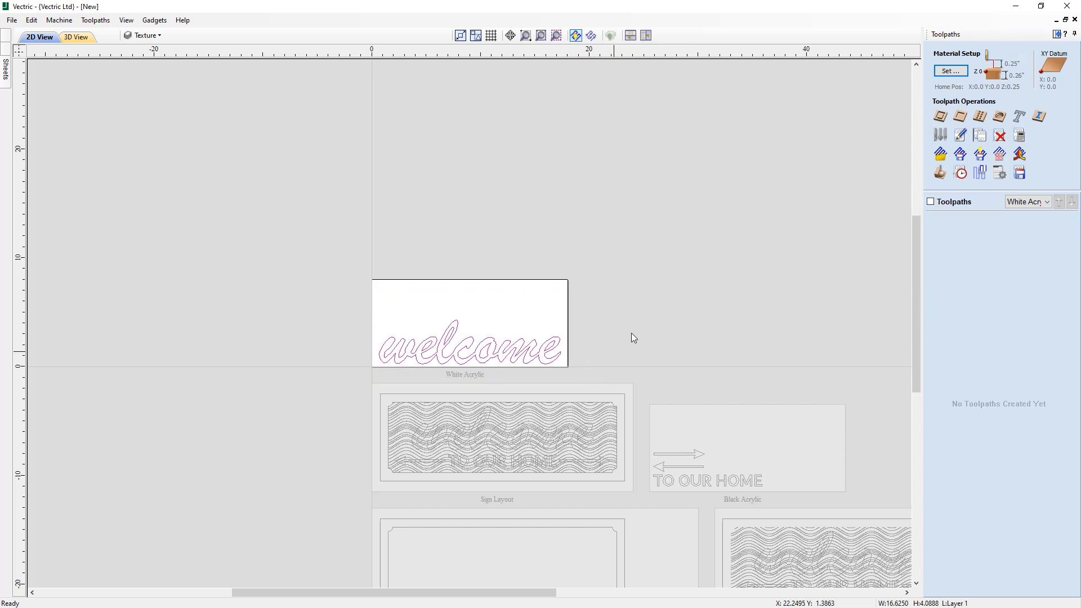
left_click(1040, 118)
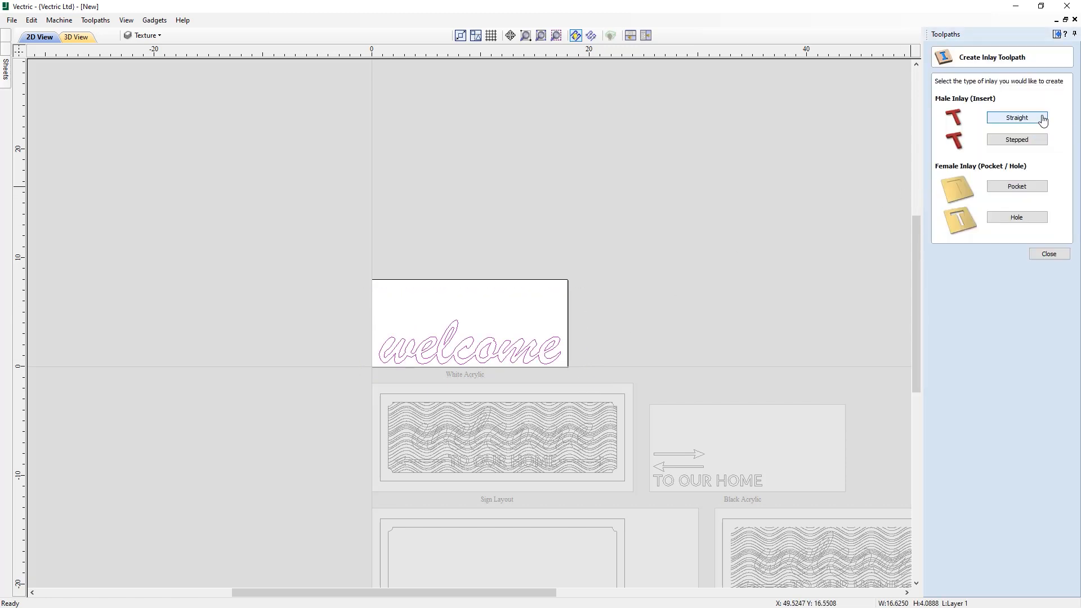
left_click(1016, 117)
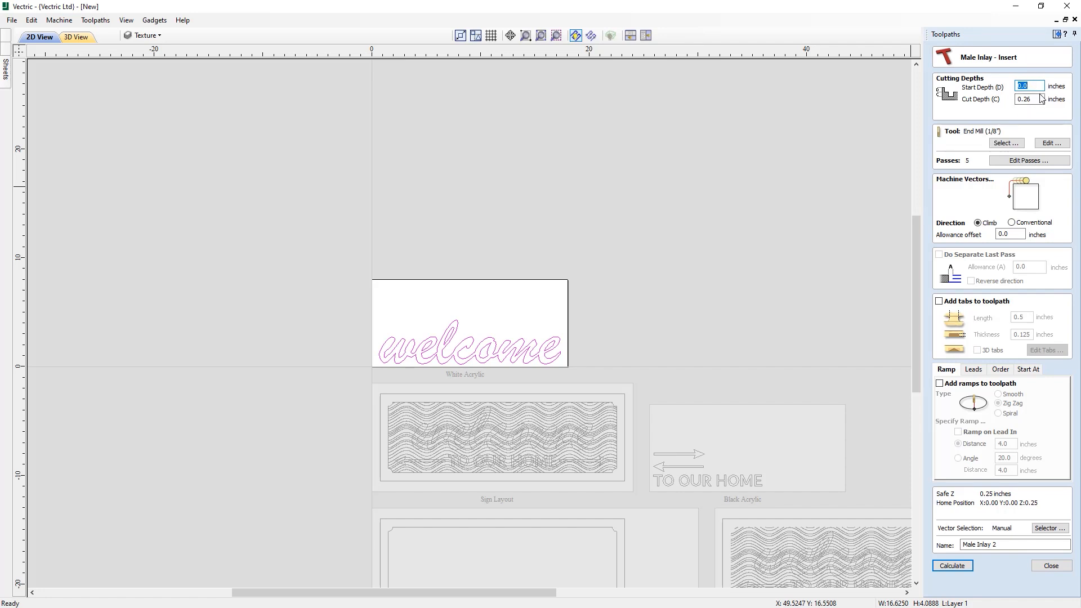
left_click(952, 565)
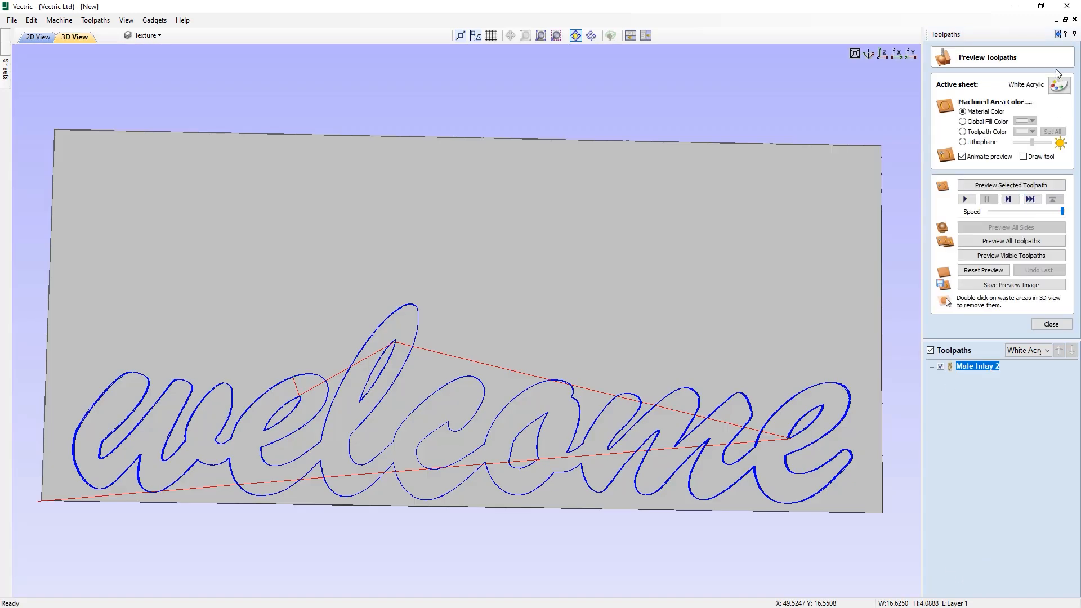
Step: Set the White Acrylic sheet's preview material to solid white and simulate the "welcome" inlay toolpath
left_click(1058, 84)
left_click(1023, 125)
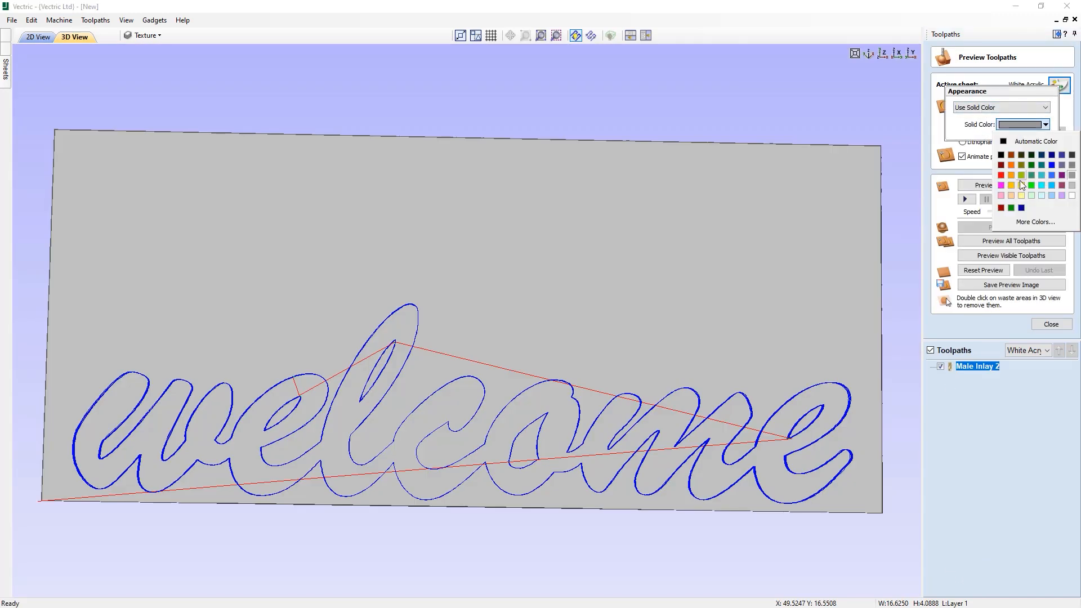
left_click(1056, 197)
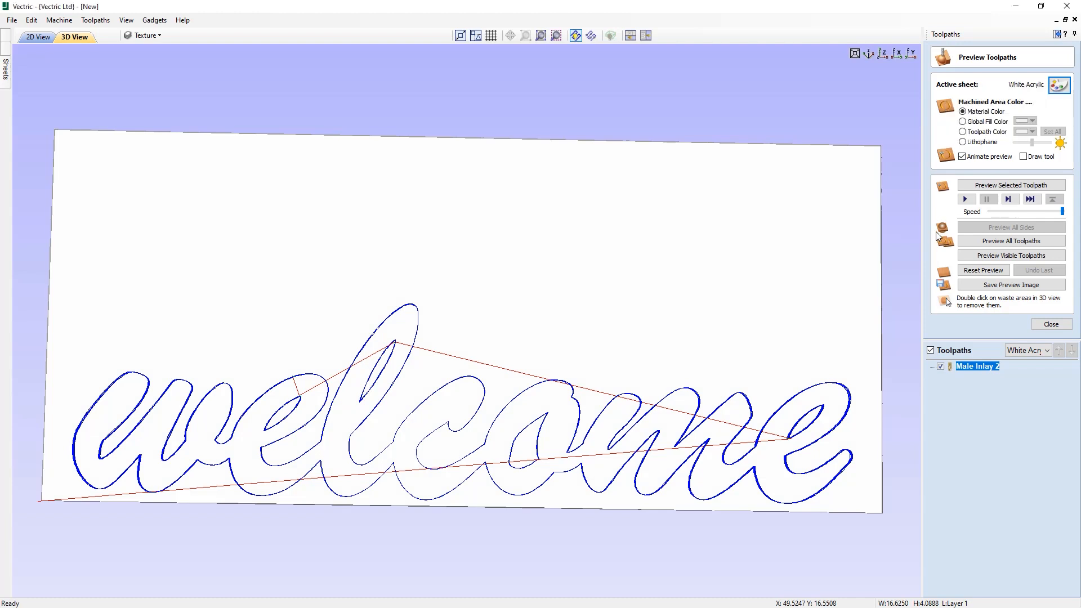
left_click(999, 186)
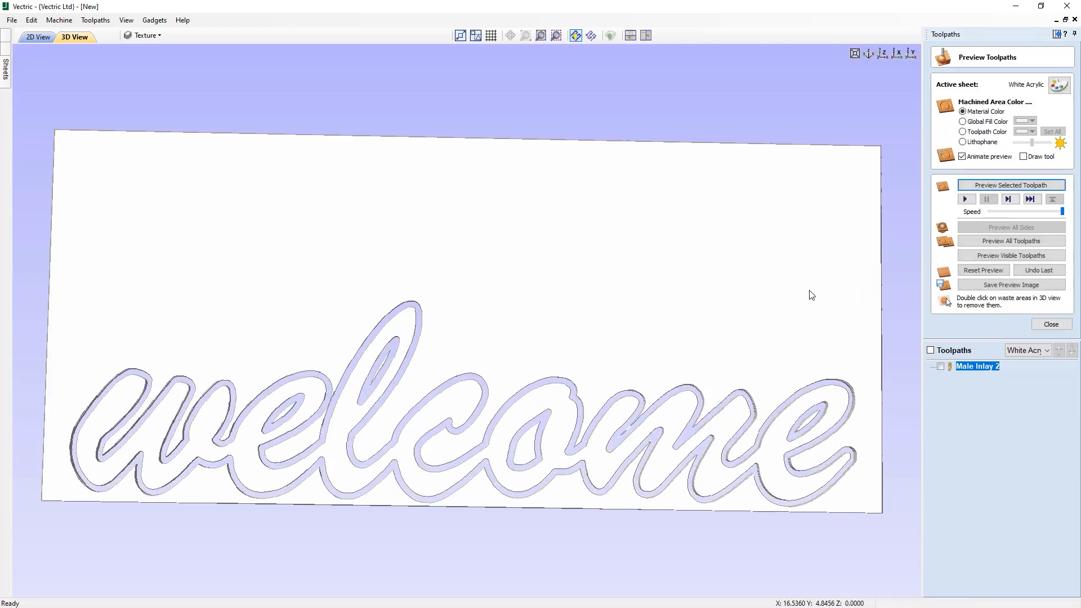
Step: Remove the waste around and inside the "welcome" letters, inspect the lettering at an angle and from above, and close the preview
double_click(723, 297)
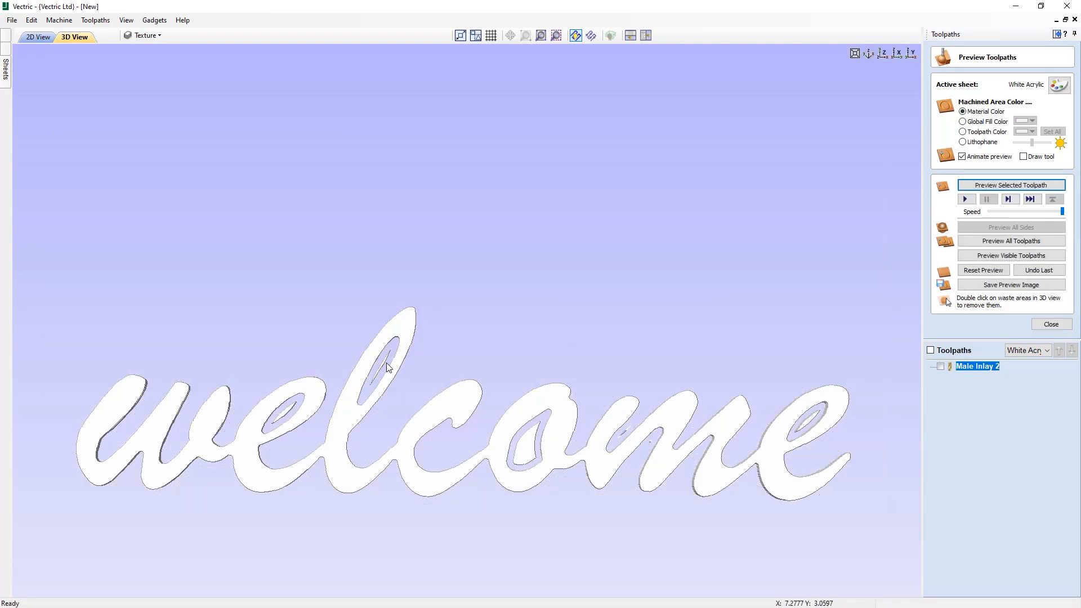
double_click(524, 442)
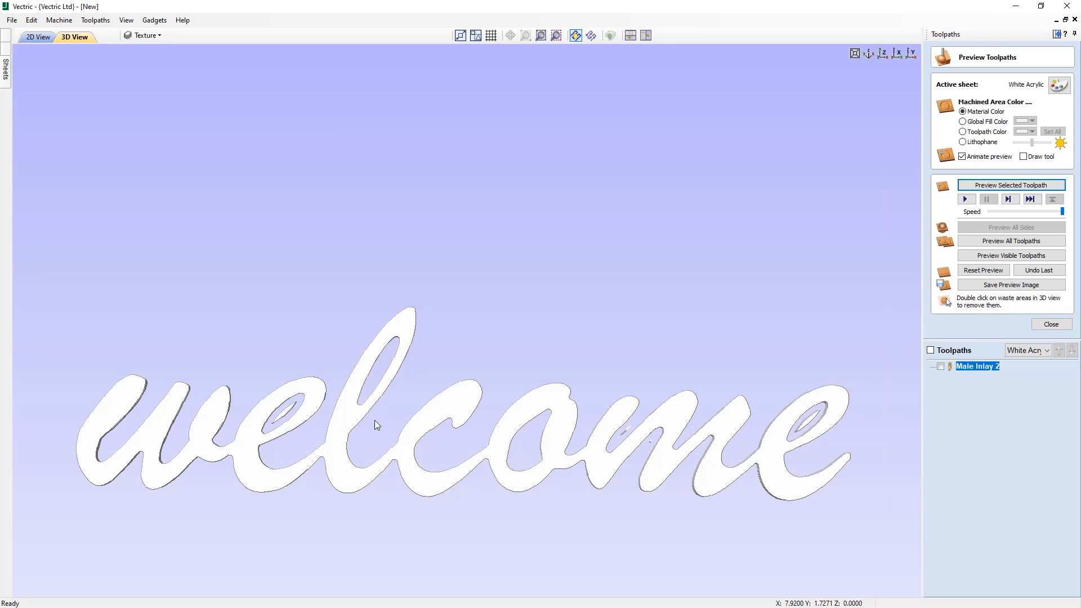
double_click(289, 411)
left_click_drag(506, 437, 488, 398)
scroll(489, 399, "down", 3)
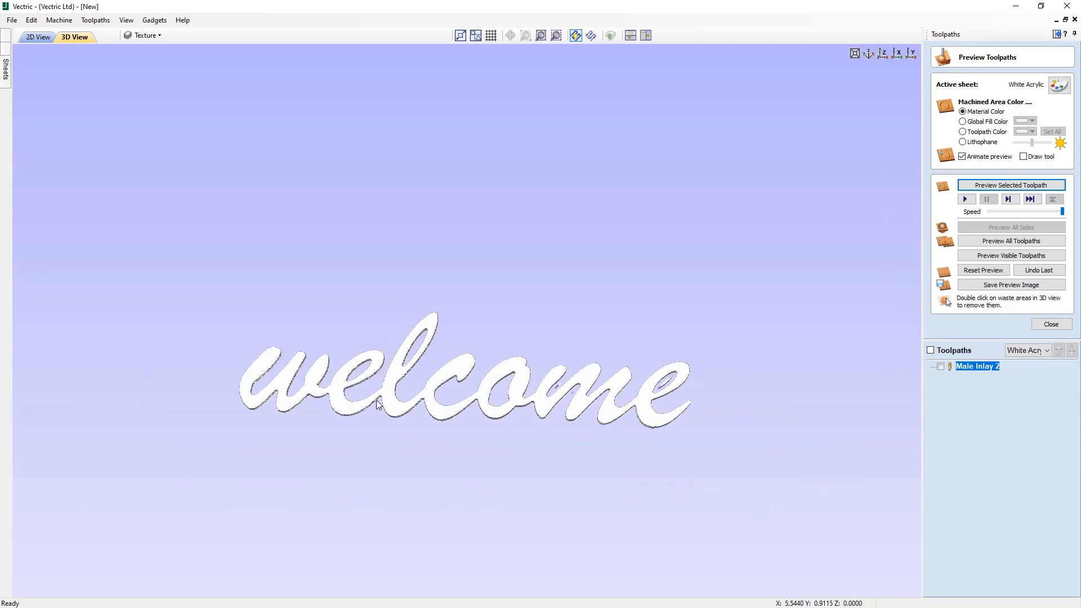
left_click(884, 54)
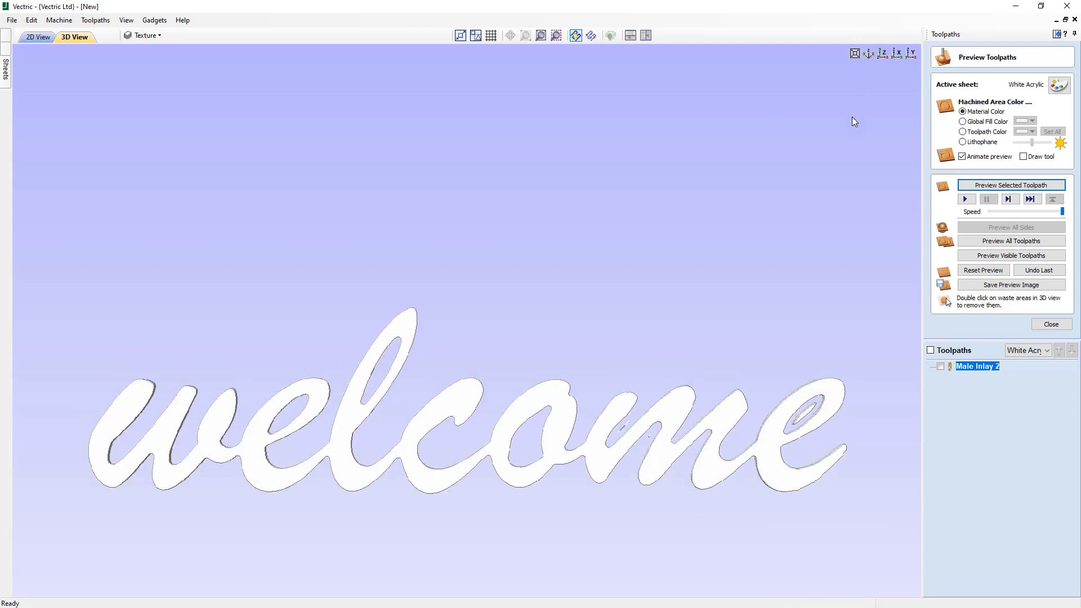
left_click(1046, 325)
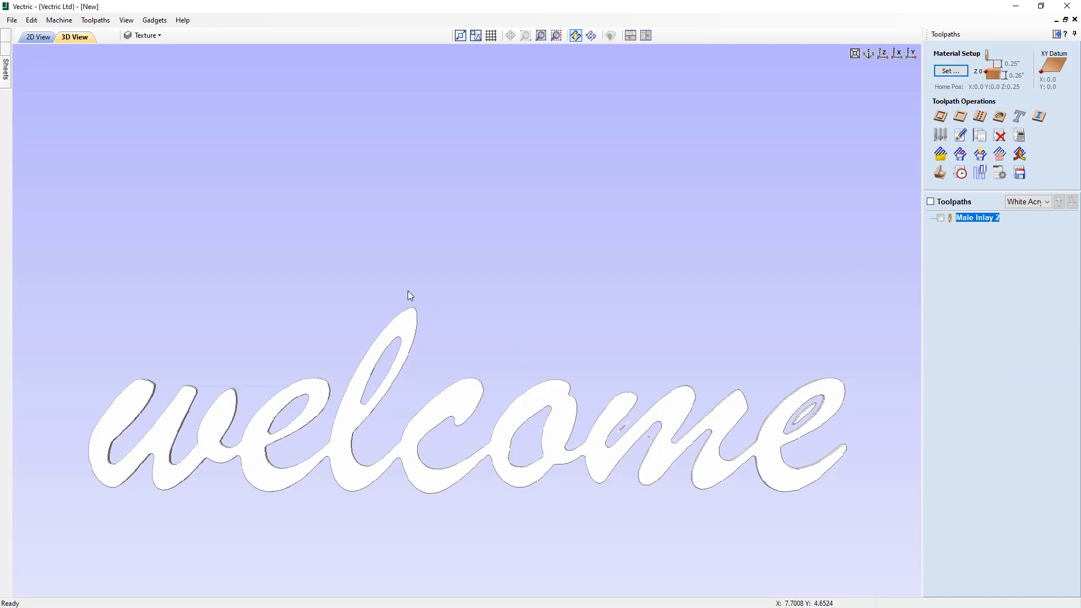
Step: Activate the MDF sheet in the 2D view, review its material setup and accept it
left_click(39, 38)
scroll(465, 278, "down", 5)
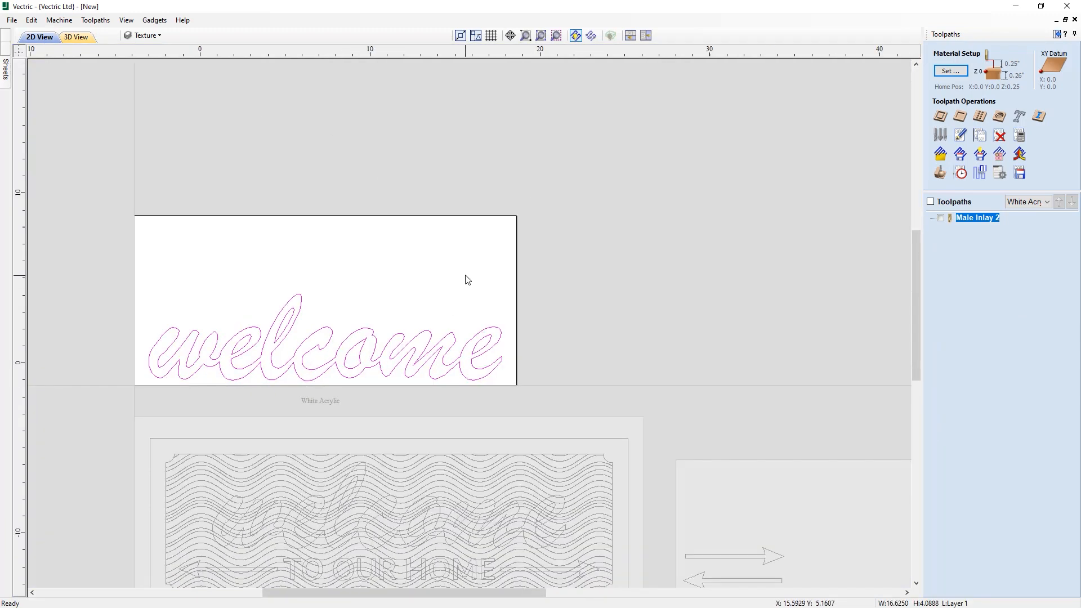
scroll(574, 527, "up", 1)
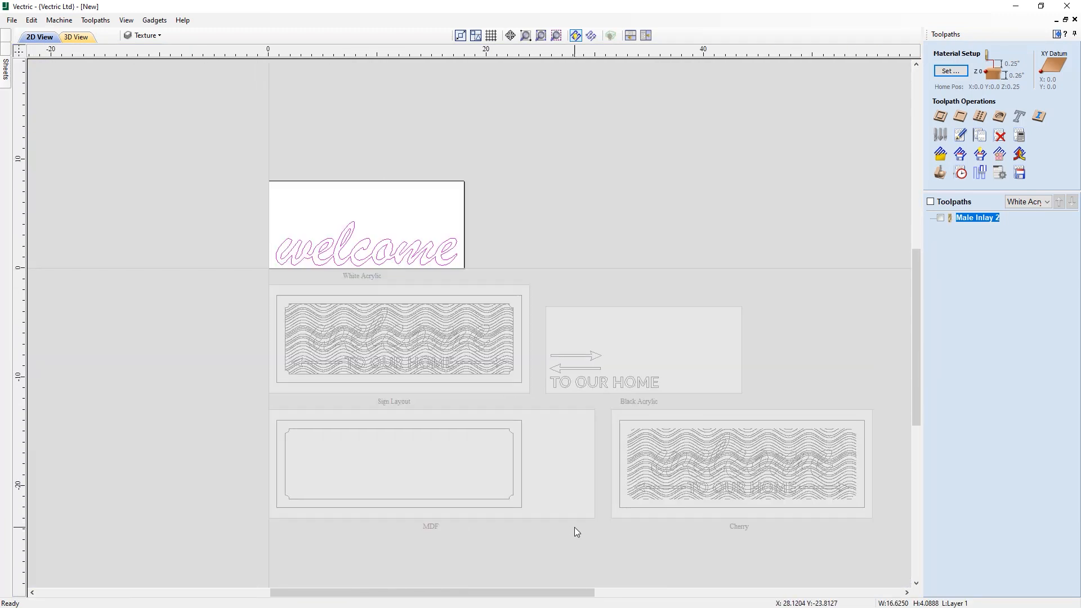
left_click(396, 457)
left_click(397, 457)
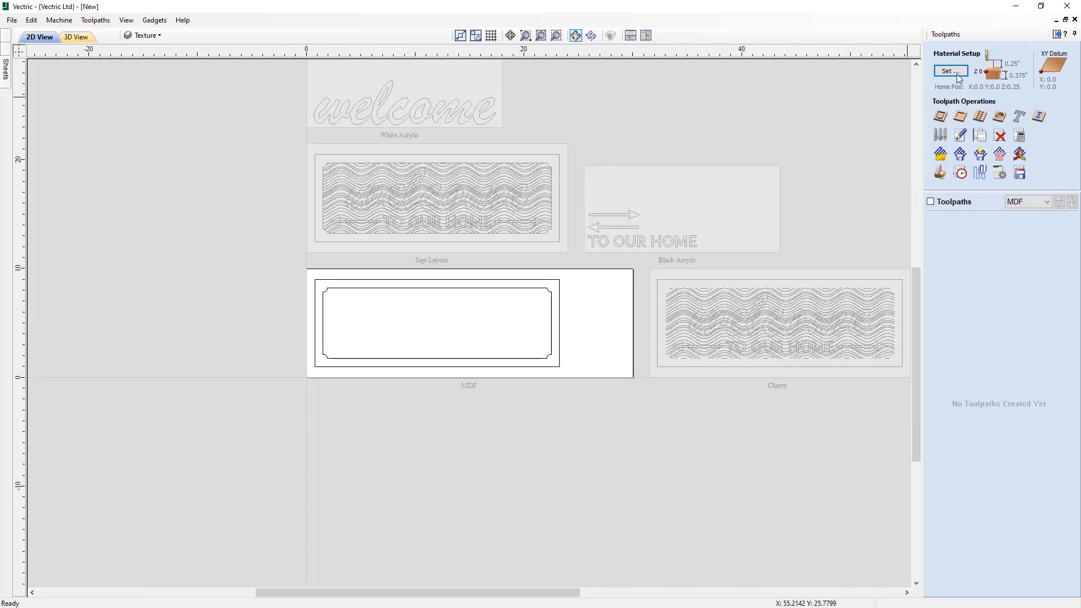
left_click(950, 71)
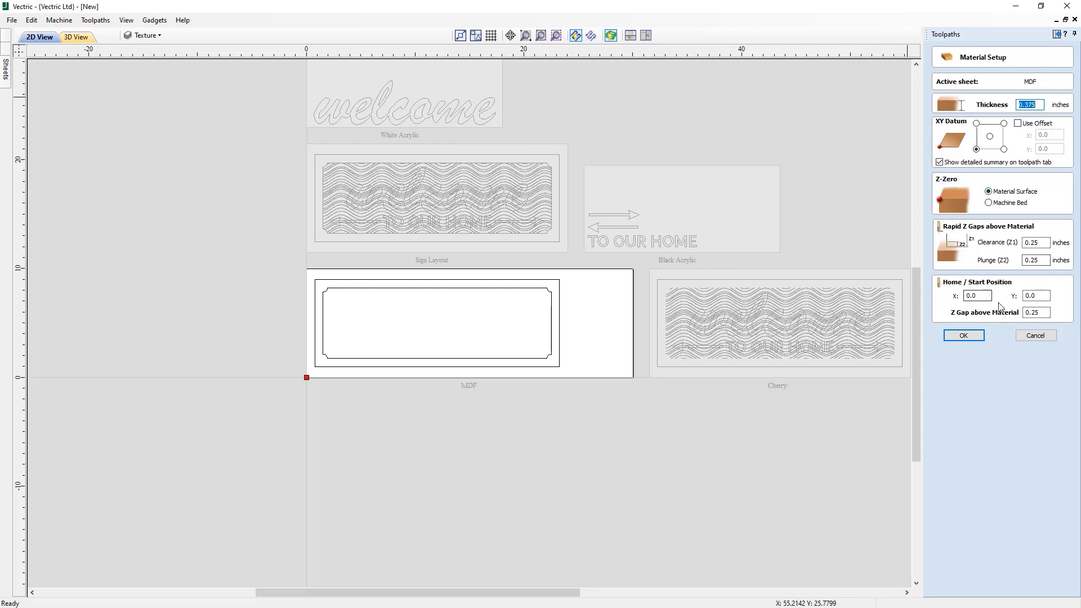
left_click(963, 336)
Step: Calculate an outside profile toolpath named "Profile" for both MDF borders, 0.375 inch deep with the End Mill (1/4")
left_click_drag(569, 378, 504, 330)
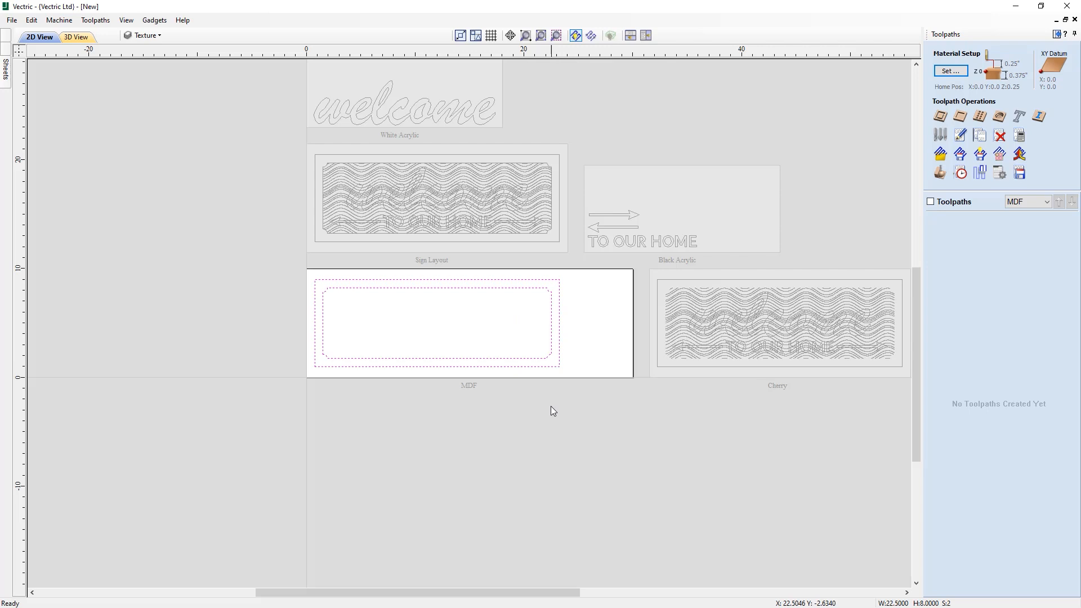
left_click(950, 138)
key("Tab")
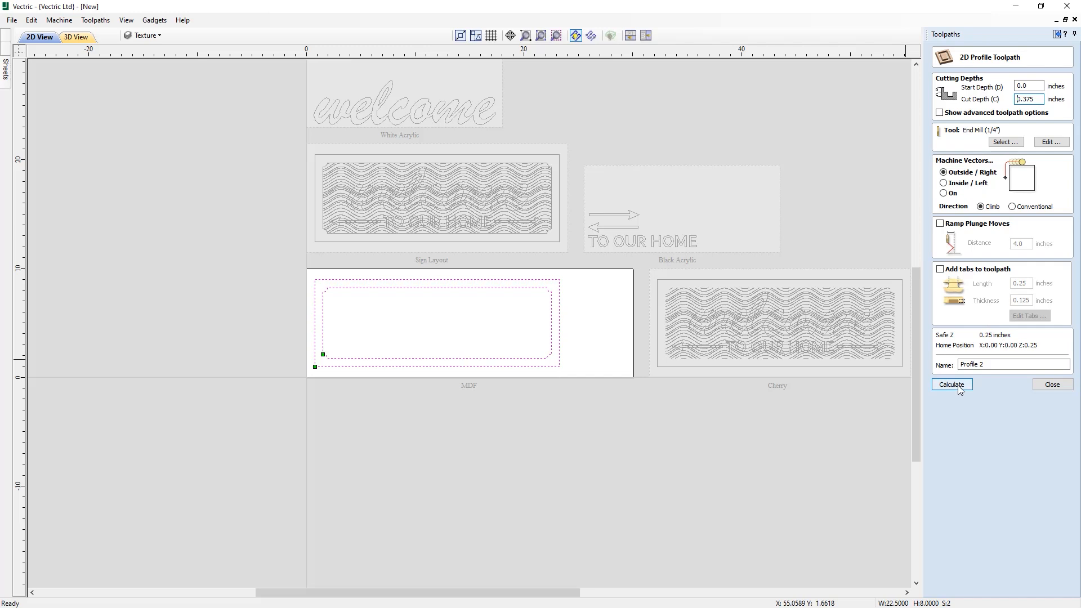
left_click(988, 365)
left_click(951, 384)
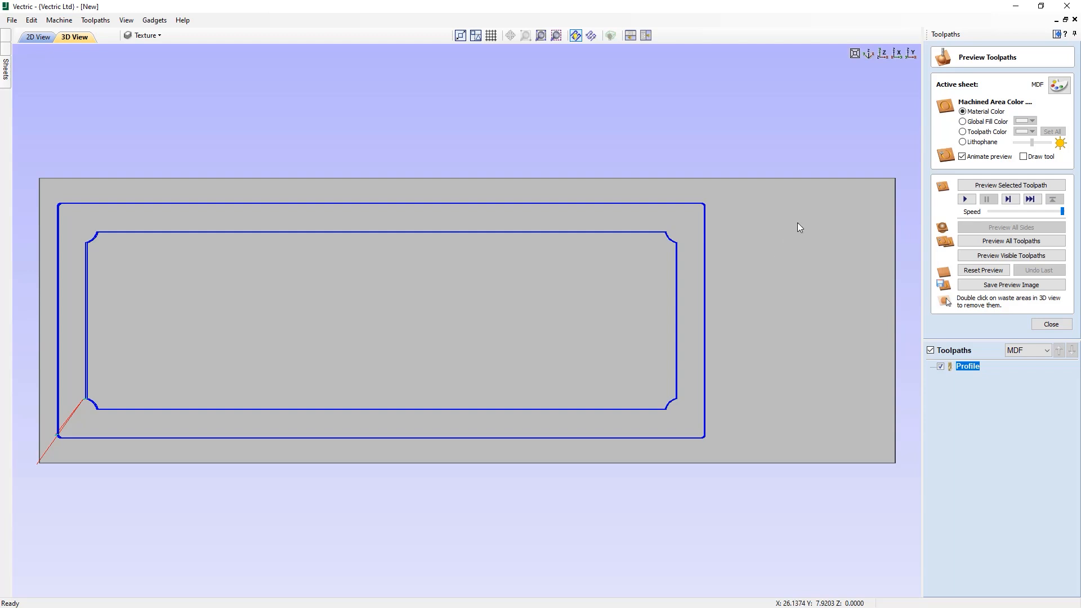
Step: Set the MDF sheet's preview material to solid light gray and simulate the Profile toolpath
left_click(1054, 88)
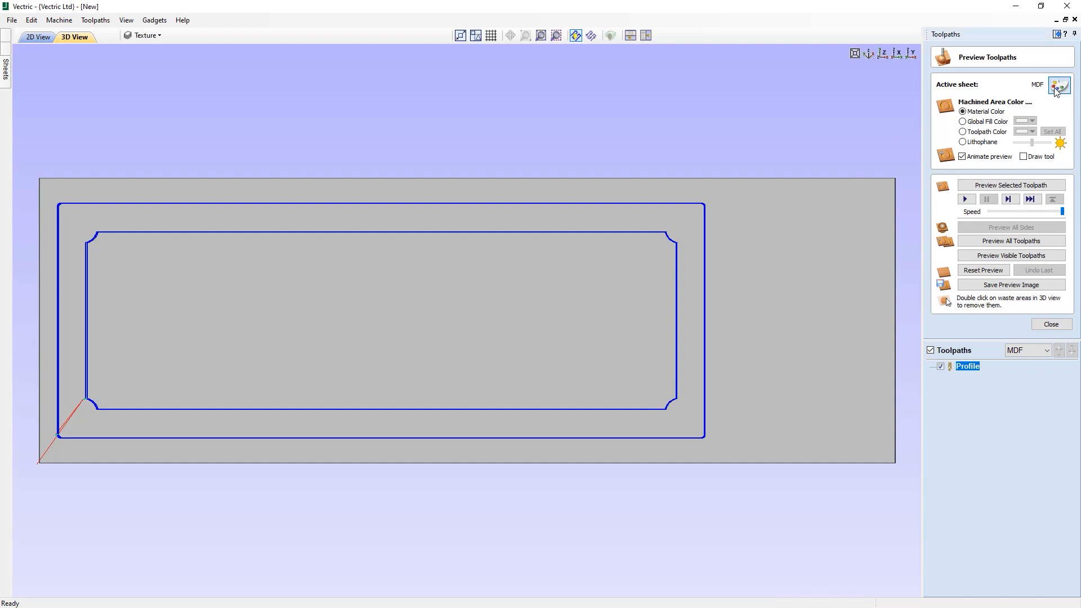
left_click(1028, 125)
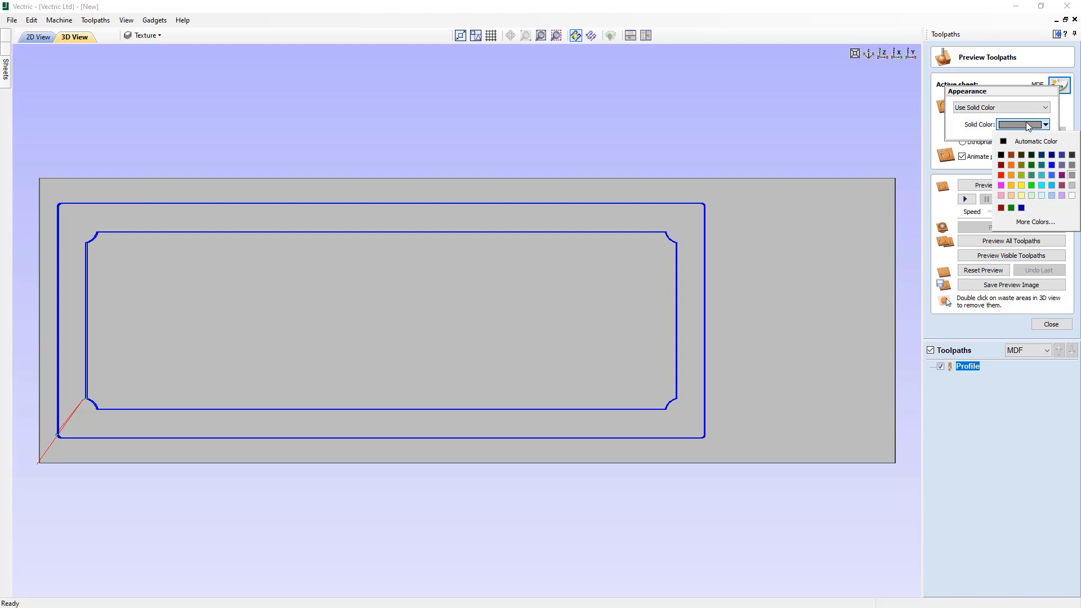
left_click(1072, 186)
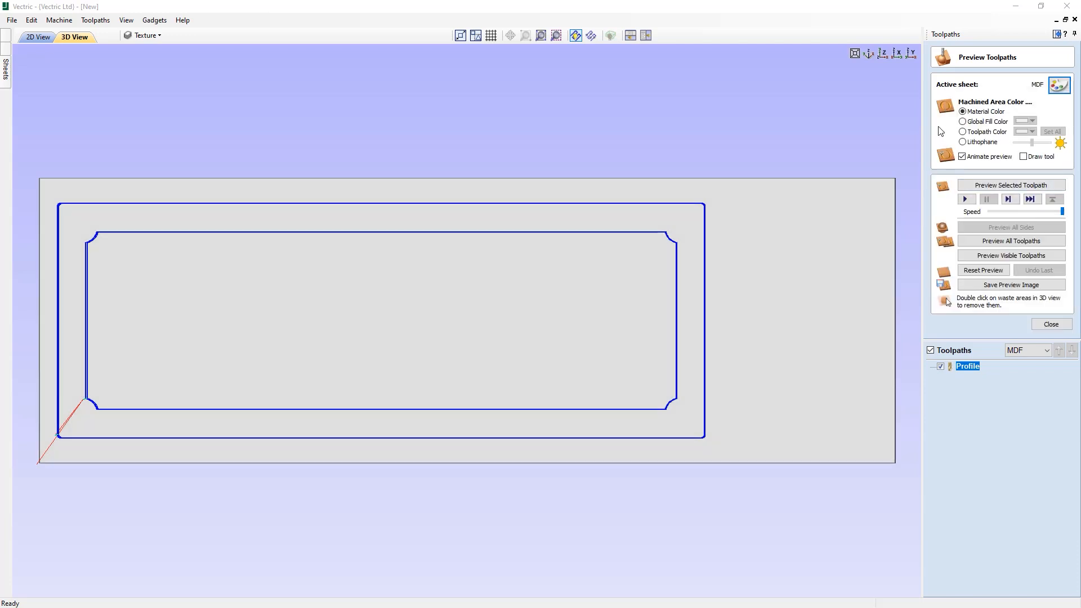
left_click(1025, 187)
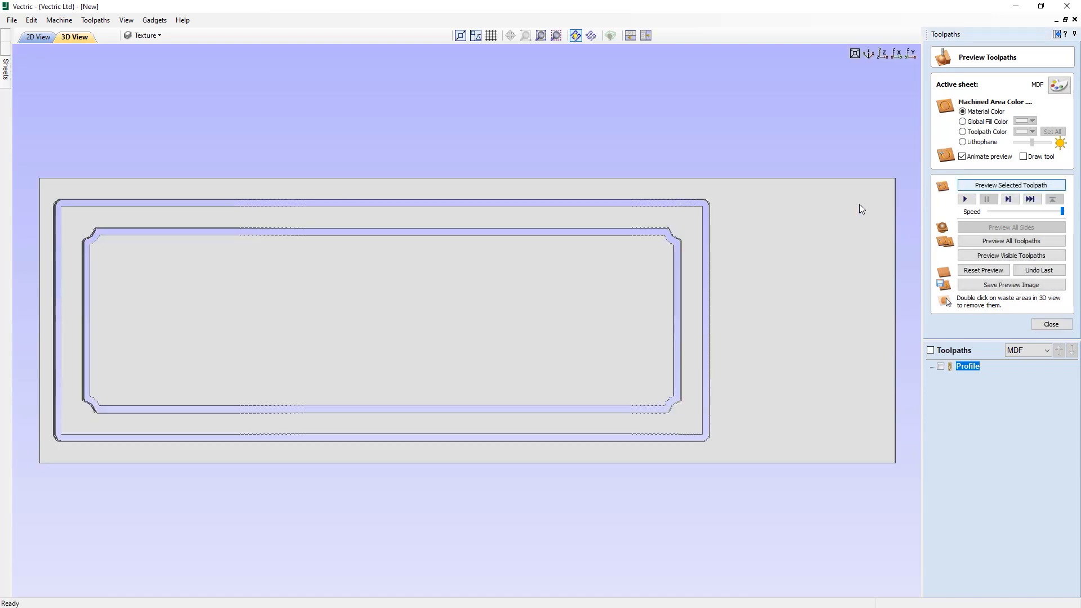
Step: Remove the waste inside and around the MDF frame in the preview and inspect the frame at an angle
double_click(621, 288)
double_click(782, 283)
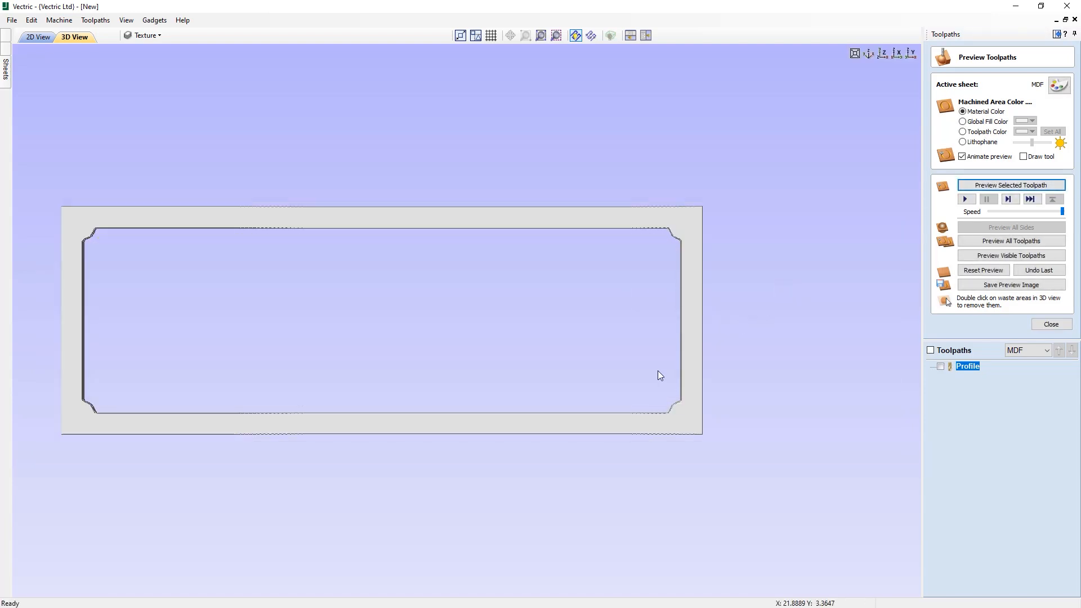
left_click_drag(566, 414, 595, 382)
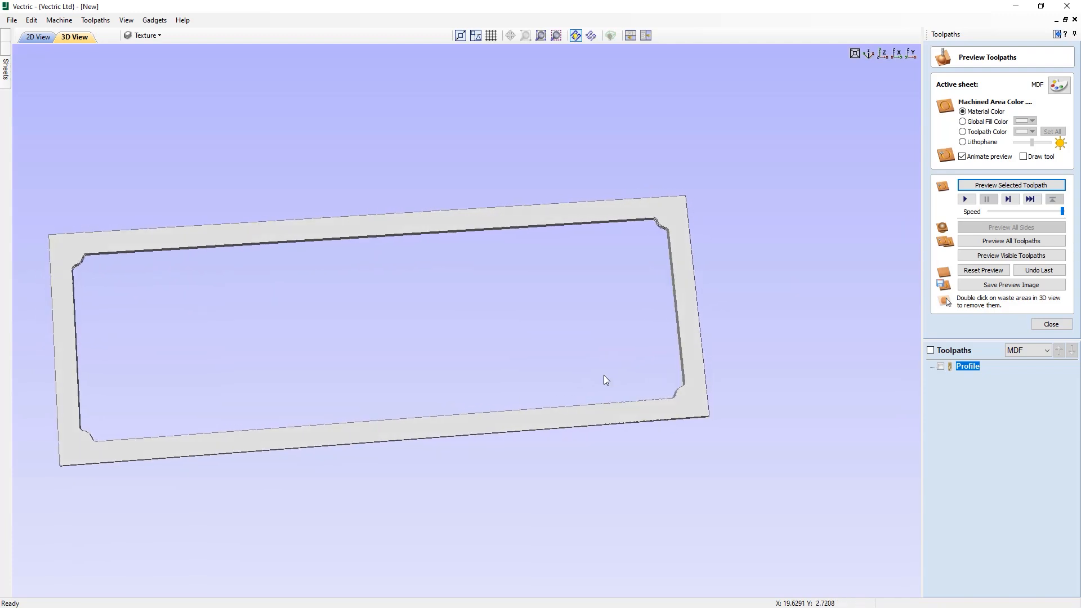
scroll(603, 375, "down", 1)
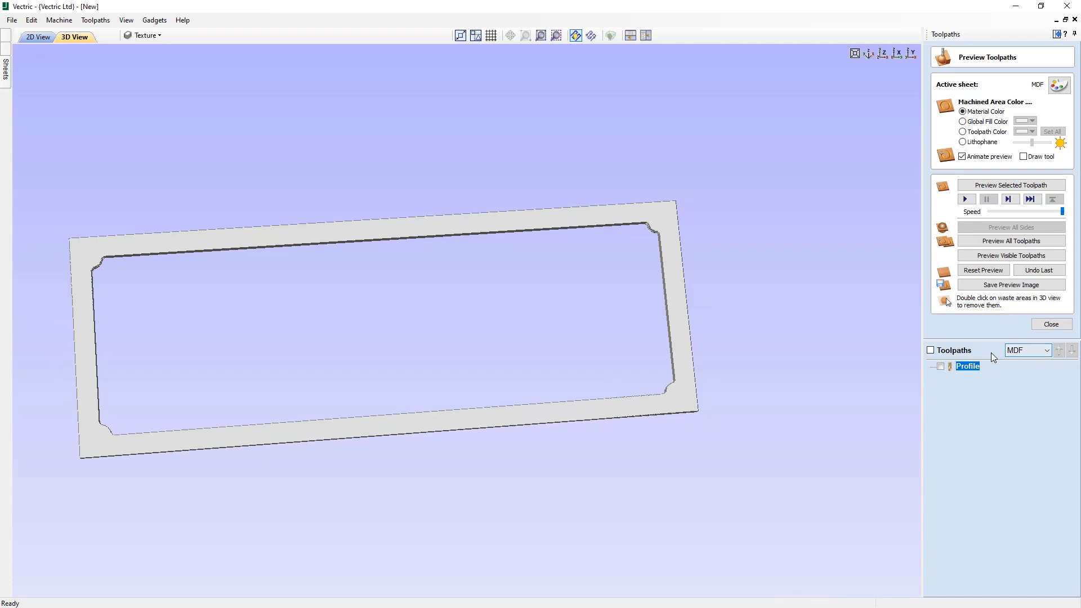
Step: List the toolpaths of the Black Acrylic sheet and the Cherry sheet in turn, and set the toolpath list to All Sheets
left_click(1027, 351)
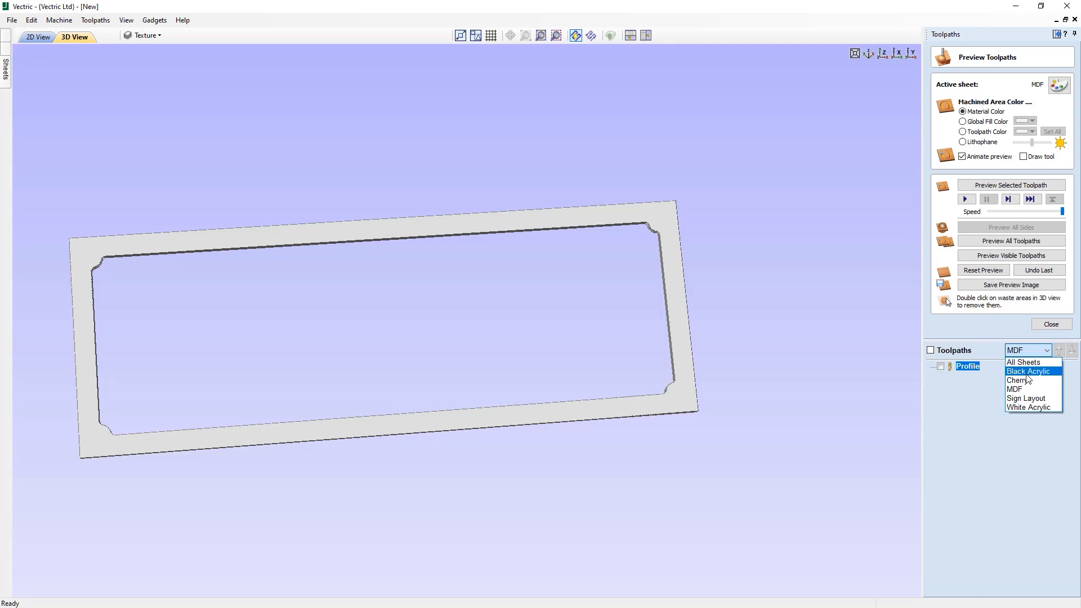
left_click(1033, 372)
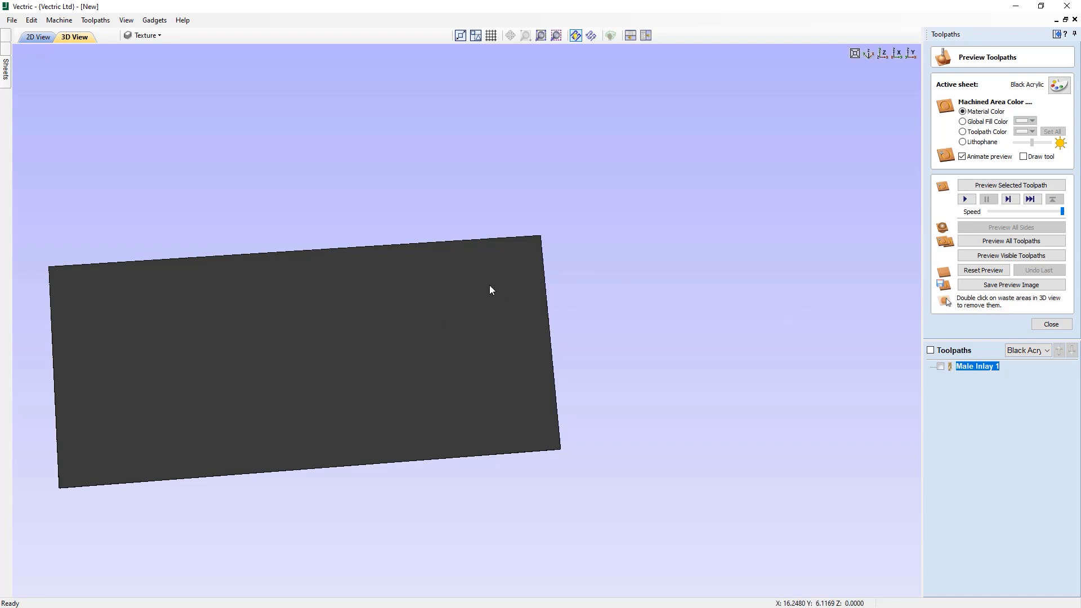
left_click(1023, 351)
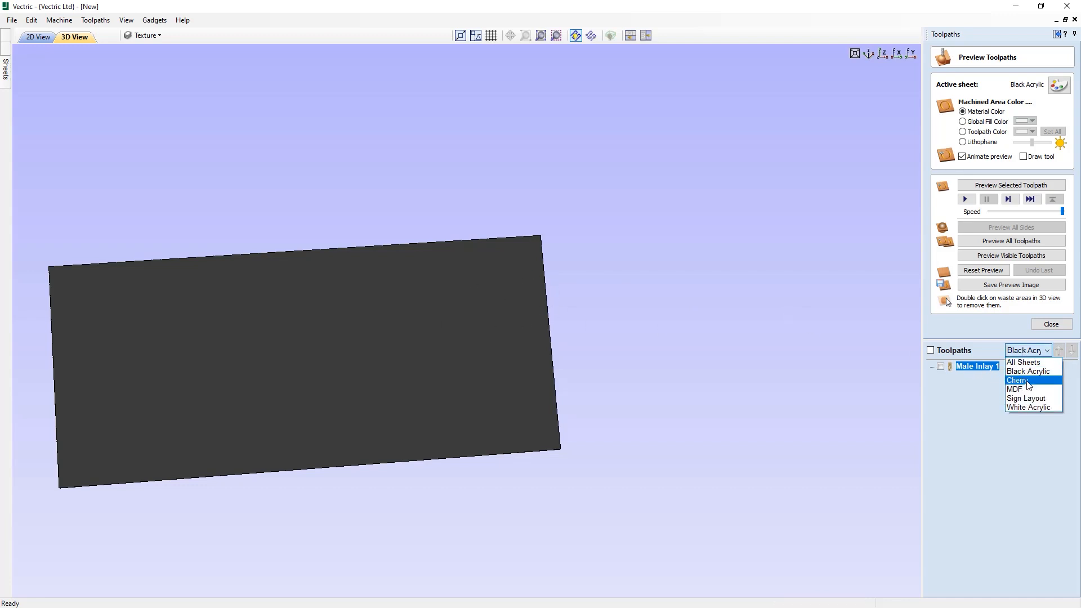
left_click(1030, 381)
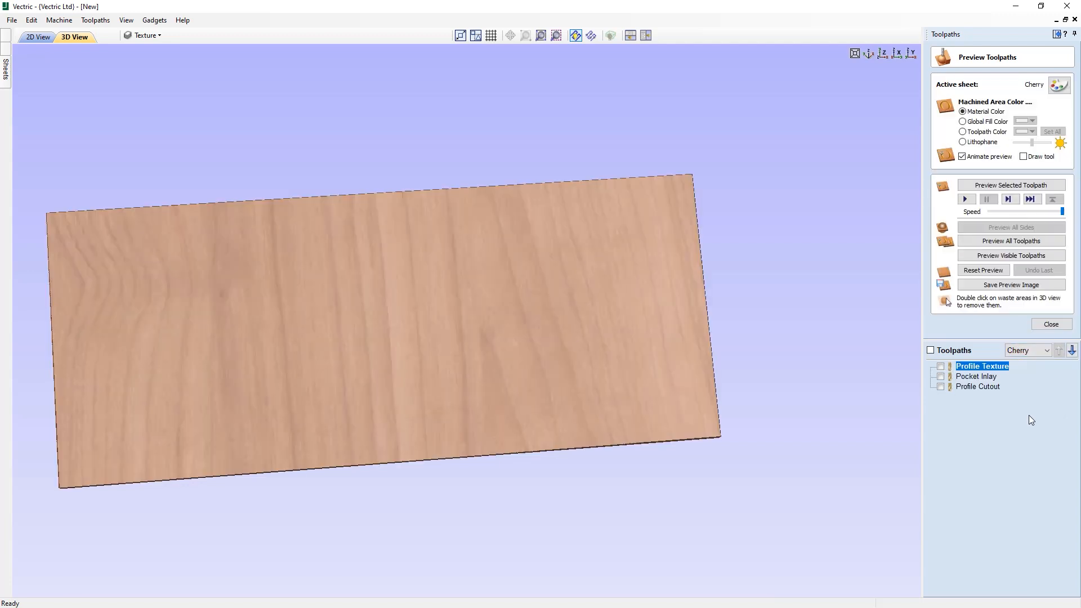
left_click(1047, 352)
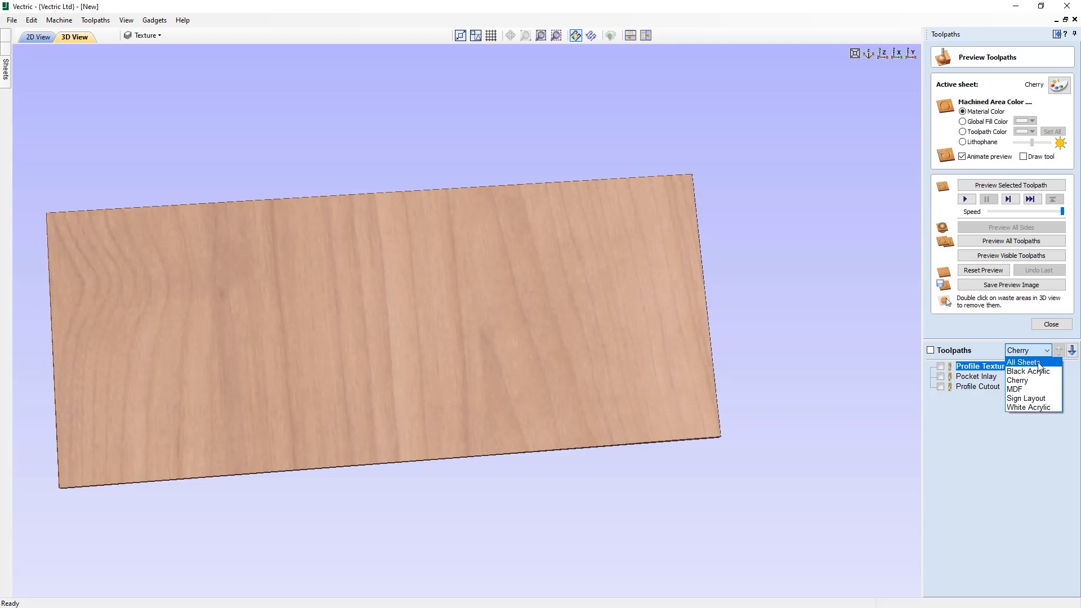
left_click(1038, 363)
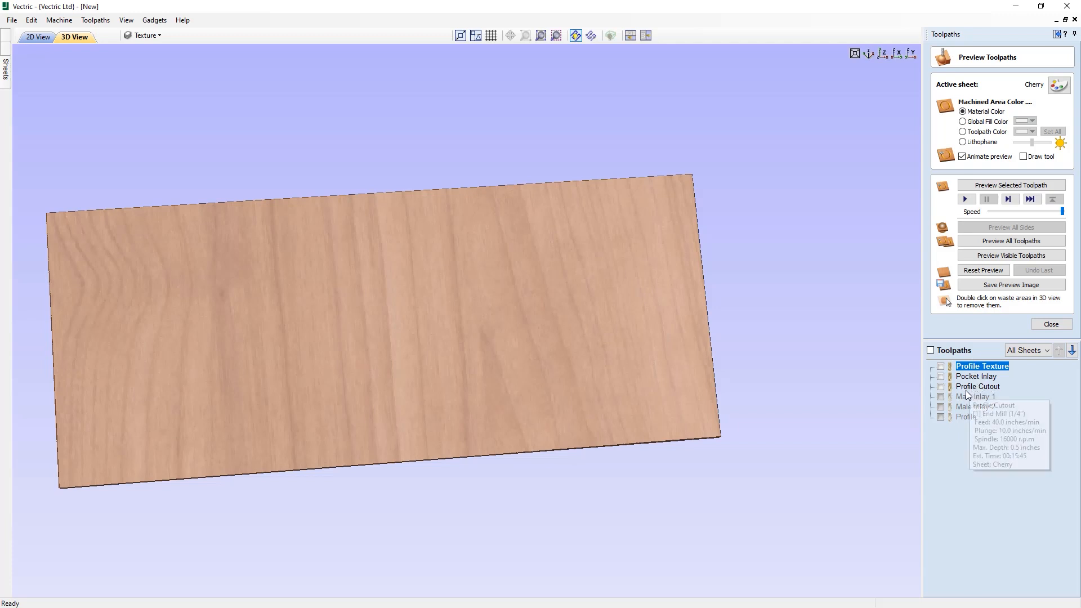
mouse_move(980, 389)
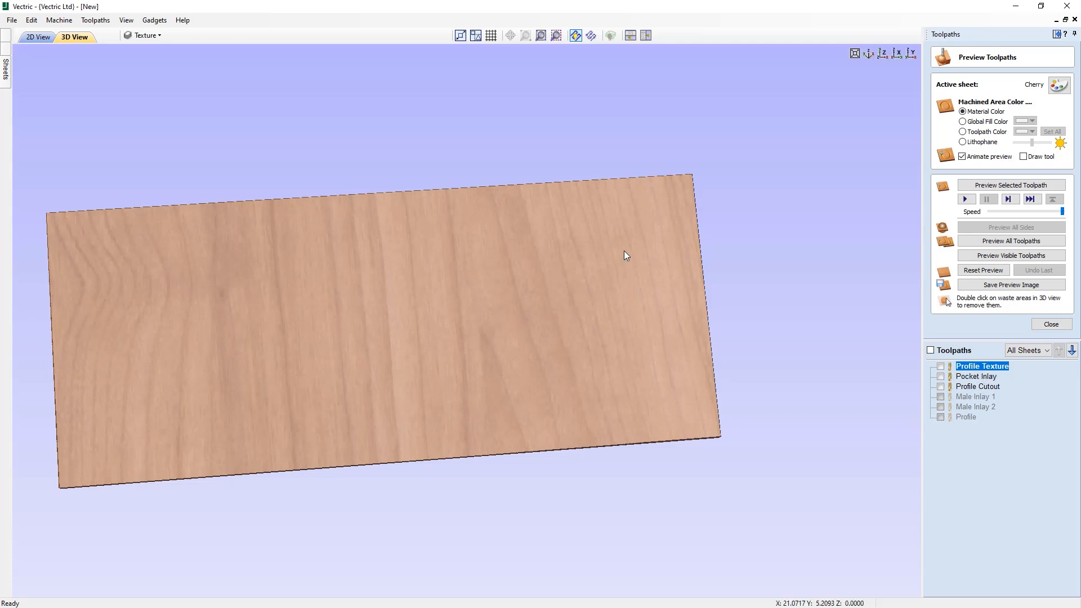
Step: Tile the 2D and 3D views one above the other and select the Black Acrylic sheet's Male Inlay 1 toolpath
left_click(641, 36)
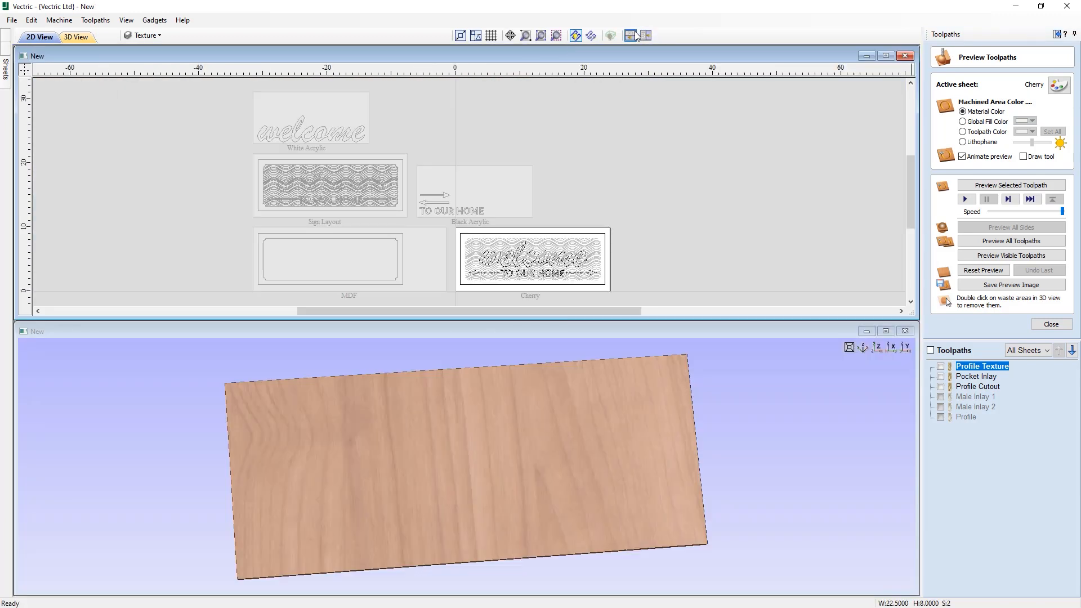
left_click(484, 186)
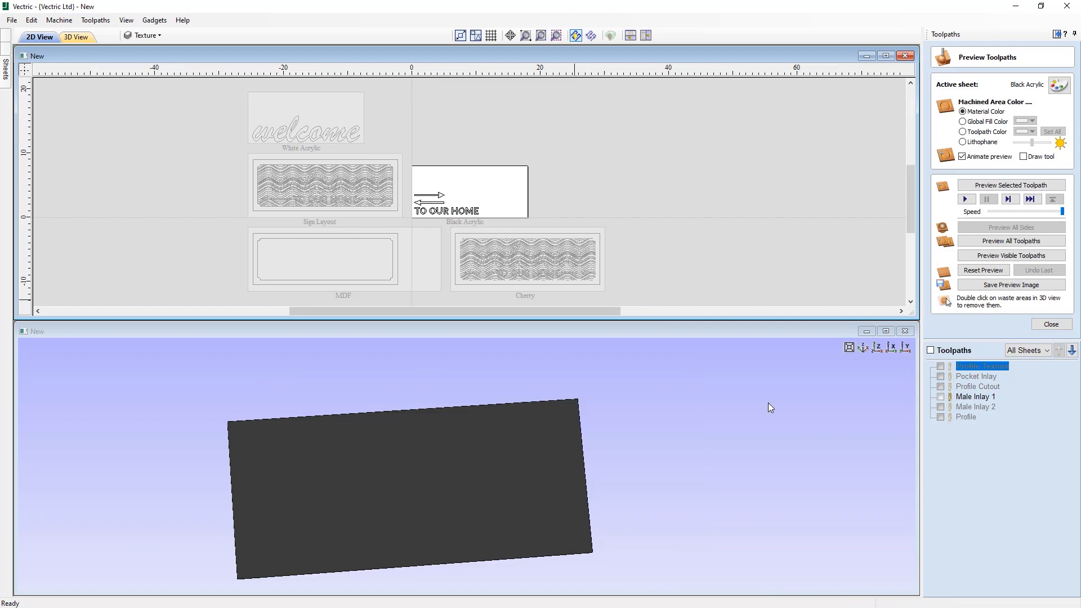
left_click(983, 401)
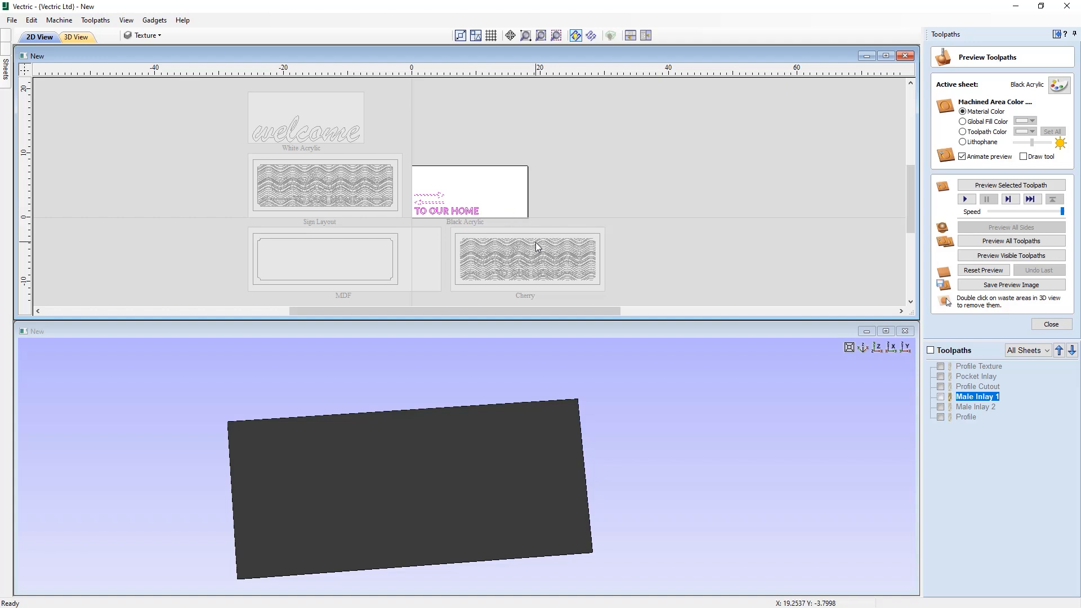
Step: Activate the White Acrylic sheet in the 2D view and select its Male Inlay 2 toolpath
left_click(322, 110)
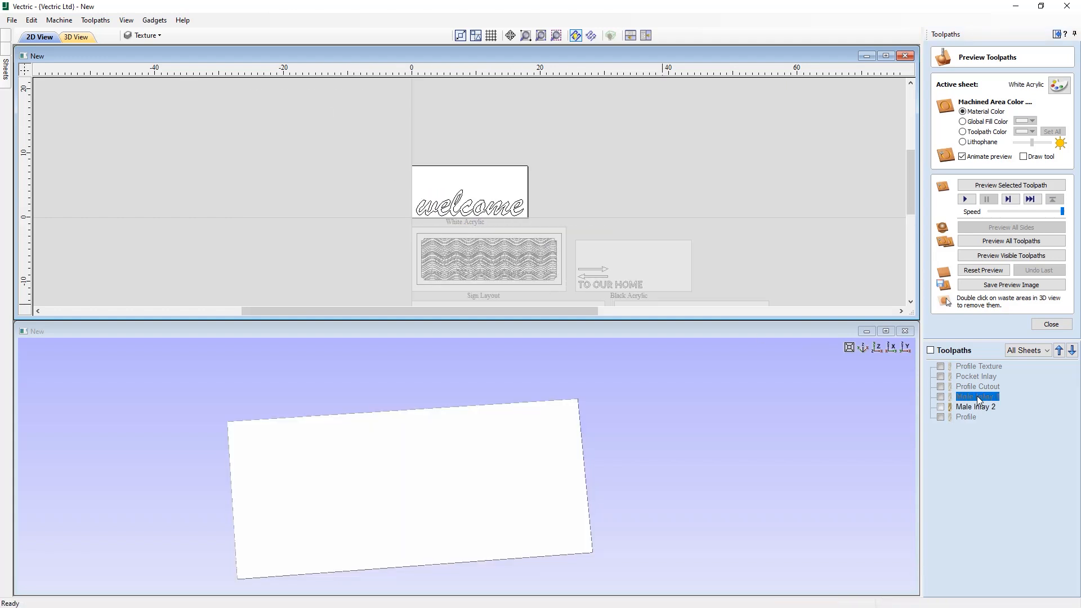
mouse_move(979, 399)
left_click(976, 409)
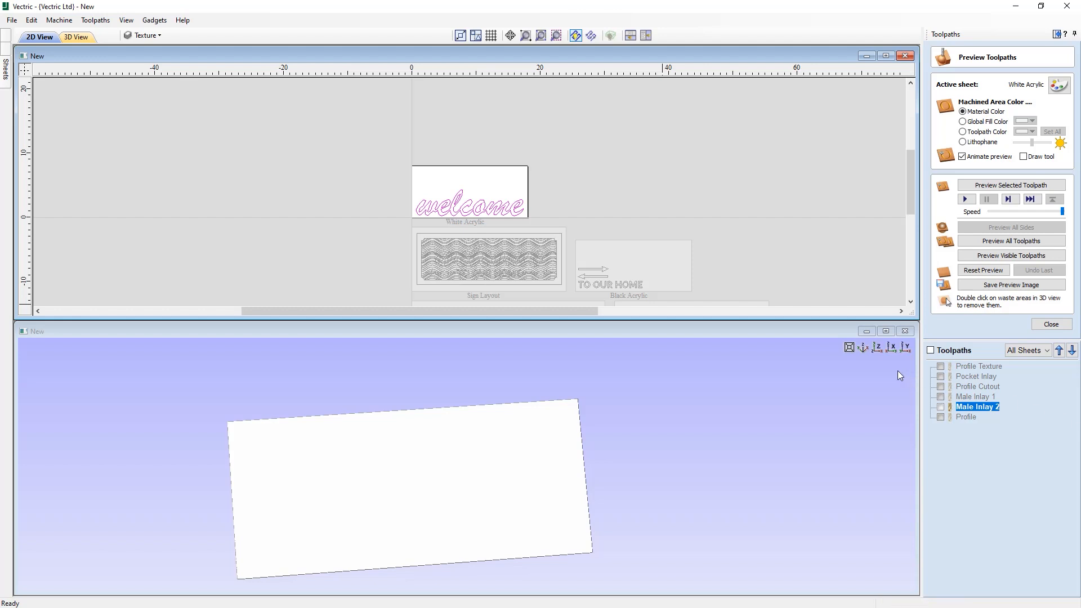
Step: Save the project as a VCarve file named "Multi Material Welcome Sign" in the multi-sheet-guide folder
left_click(11, 20)
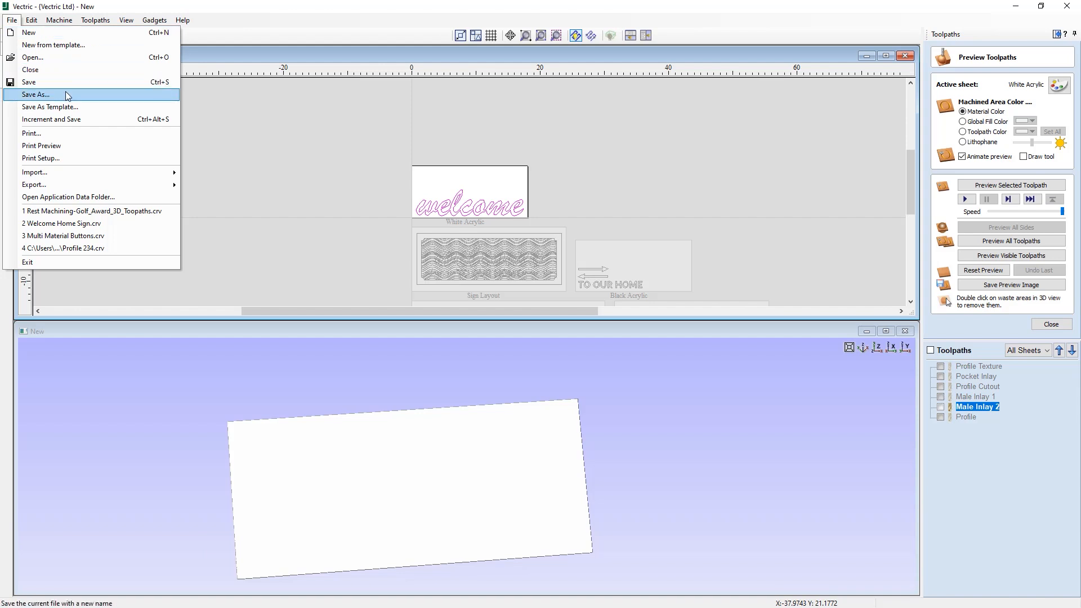
left_click(66, 95)
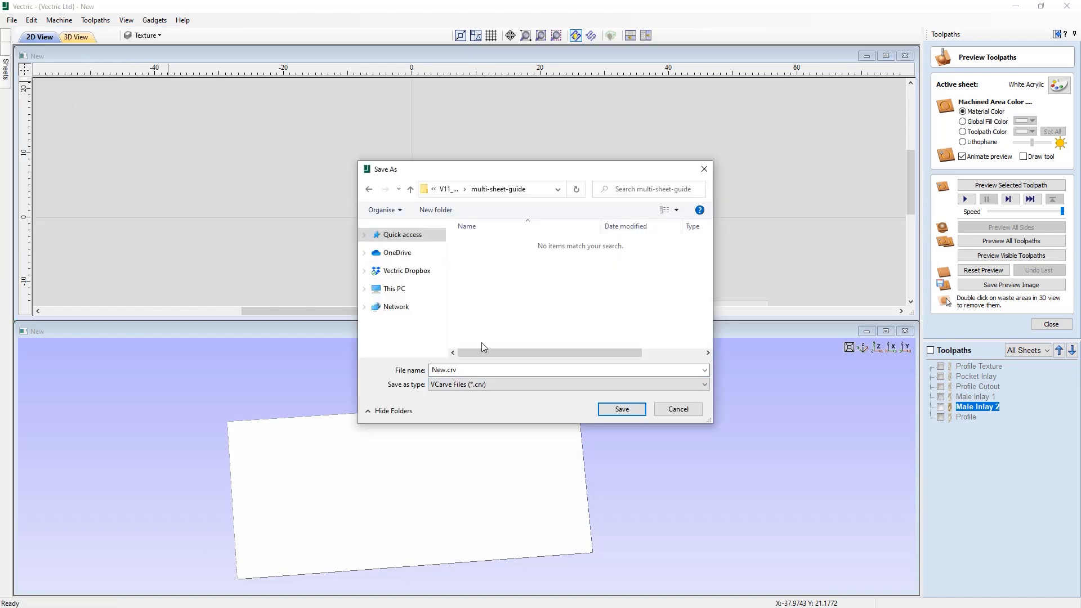
left_click_drag(460, 372, 431, 370)
right_click(440, 372)
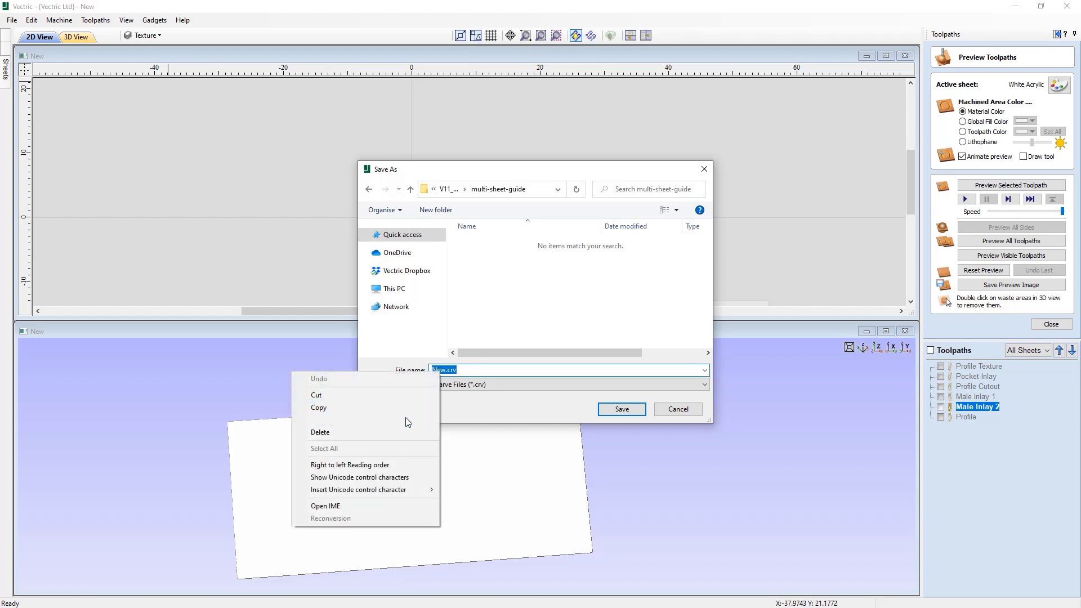
left_click(415, 421)
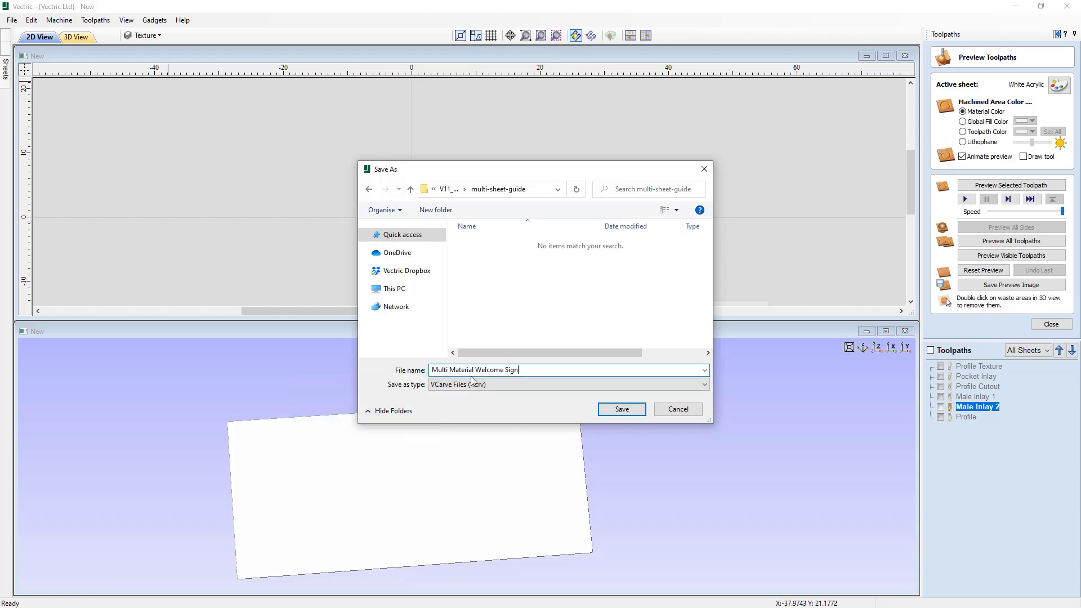
left_click(625, 411)
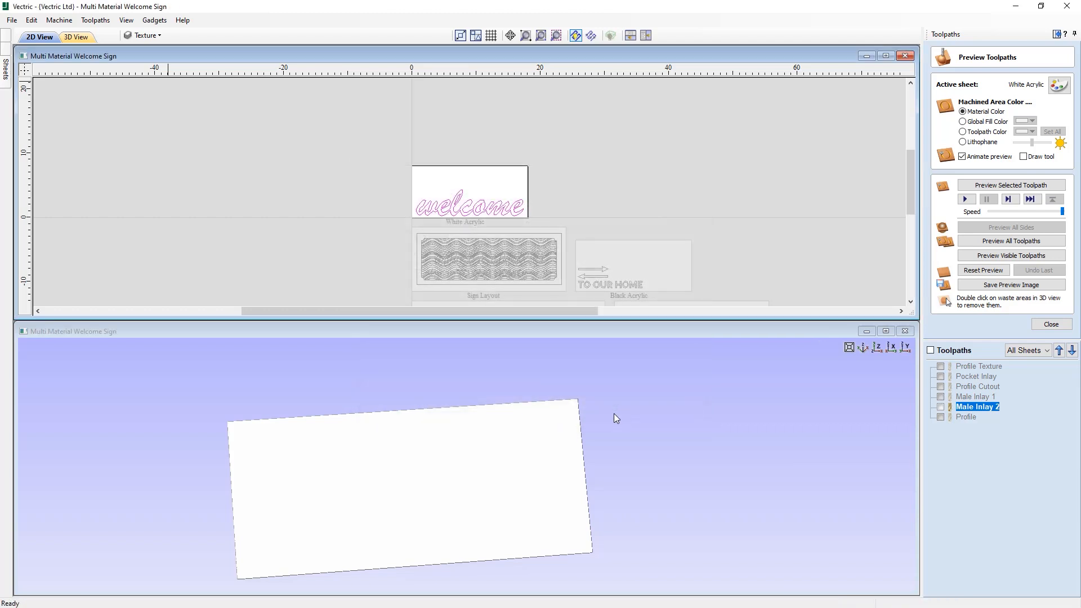